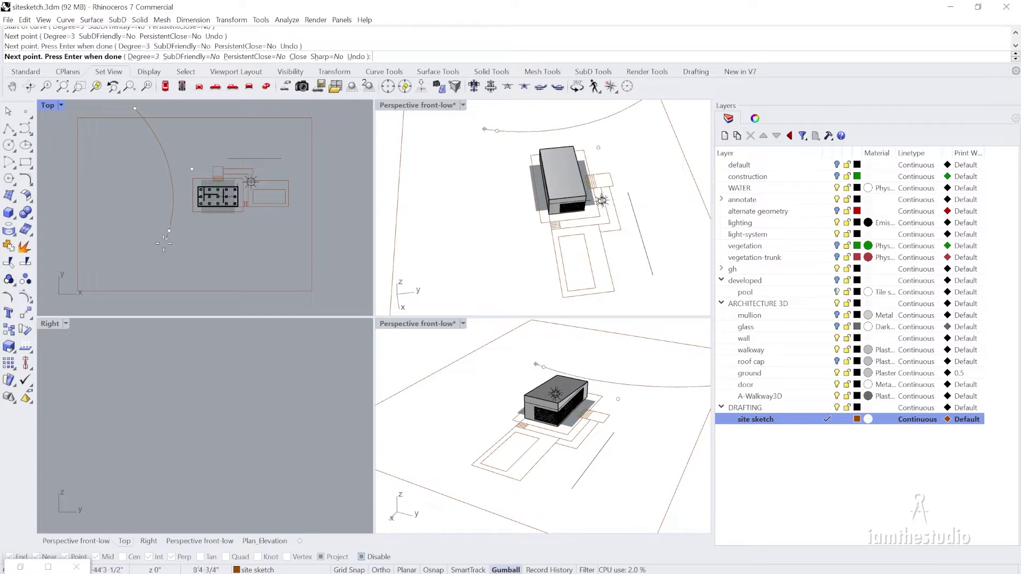
Finish the contour curve west of the building and draw a second one running north to south through the building
{"action": "left_click", "coordinate": [115, 302]}
{"action": "key", "text": "Return"}
{"action": "key", "text": "Return"}
{"action": "left_click", "coordinate": [189, 109]}
{"action": "left_click", "coordinate": [211, 195]}
{"action": "left_click", "coordinate": [222, 257]}
{"action": "left_click", "coordinate": [187, 299]}
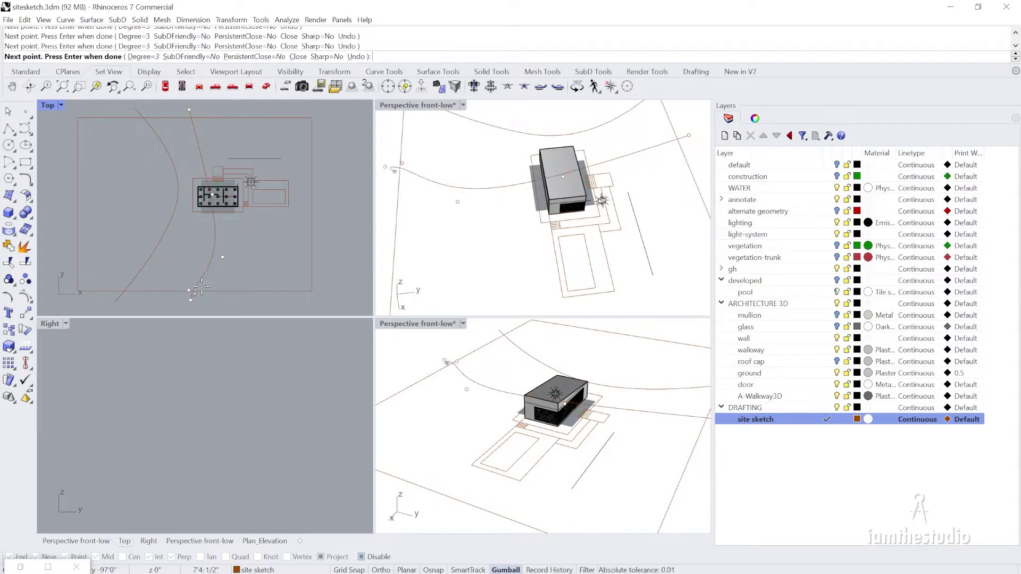
{"action": "key", "text": "Return"}
Draw a contour curve from the north to the south site boundary just east of the building
{"action": "key", "text": "Return"}
{"action": "left_click", "coordinate": [228, 108]}
{"action": "left_click", "coordinate": [249, 158]}
{"action": "left_click", "coordinate": [240, 195]}
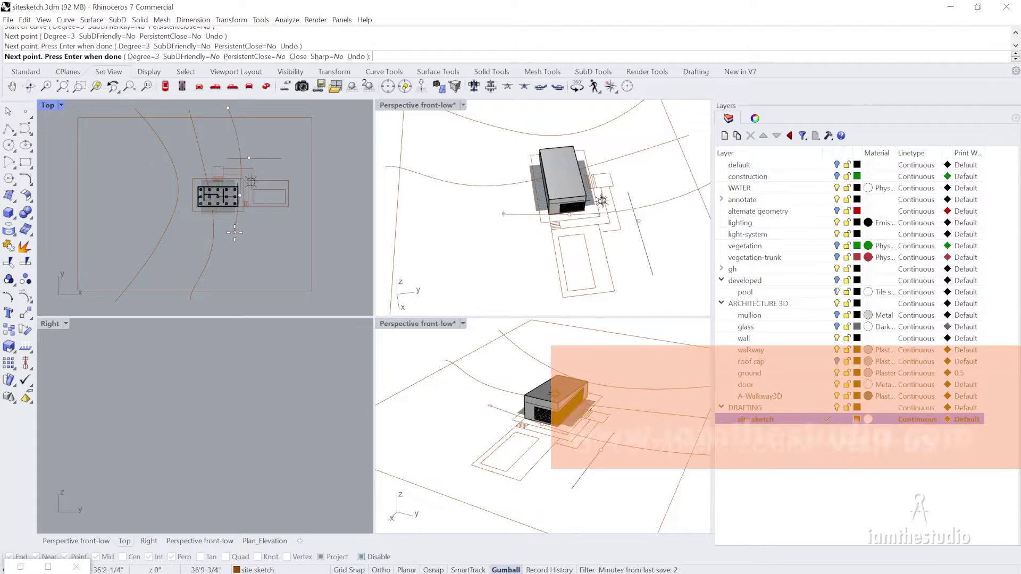
{"action": "left_click", "coordinate": [236, 234]}
{"action": "left_click", "coordinate": [257, 288]}
{"action": "left_click", "coordinate": [280, 308]}
{"action": "key", "text": "Return"}
Draw a contour curve from north to south across the pool outline
{"action": "key", "text": "Return"}
{"action": "key", "text": "Return"}
{"action": "left_click", "coordinate": [266, 106]}
{"action": "left_click", "coordinate": [276, 150]}
{"action": "left_click", "coordinate": [268, 196]}
{"action": "left_click", "coordinate": [271, 233]}
{"action": "left_click", "coordinate": [296, 273]}
{"action": "left_click", "coordinate": [313, 290]}
{"action": "key", "text": "Return"}
Draw a contour curve along the east side of the site, bending out past the southeast corner
{"action": "key", "text": "Return"}
{"action": "left_click", "coordinate": [301, 109]}
{"action": "left_click", "coordinate": [292, 186]}
{"action": "left_click", "coordinate": [295, 228]}
{"action": "left_click", "coordinate": [306, 242]}
{"action": "left_click", "coordinate": [334, 270]}
{"action": "key", "text": "Return"}
Draw a contour curve along the west side of the site, bending out past the southwest corner
{"action": "key", "text": "Return"}
{"action": "left_click", "coordinate": [106, 111]}
{"action": "left_click", "coordinate": [106, 184]}
{"action": "left_click", "coordinate": [90, 229]}
{"action": "left_click", "coordinate": [63, 284]}
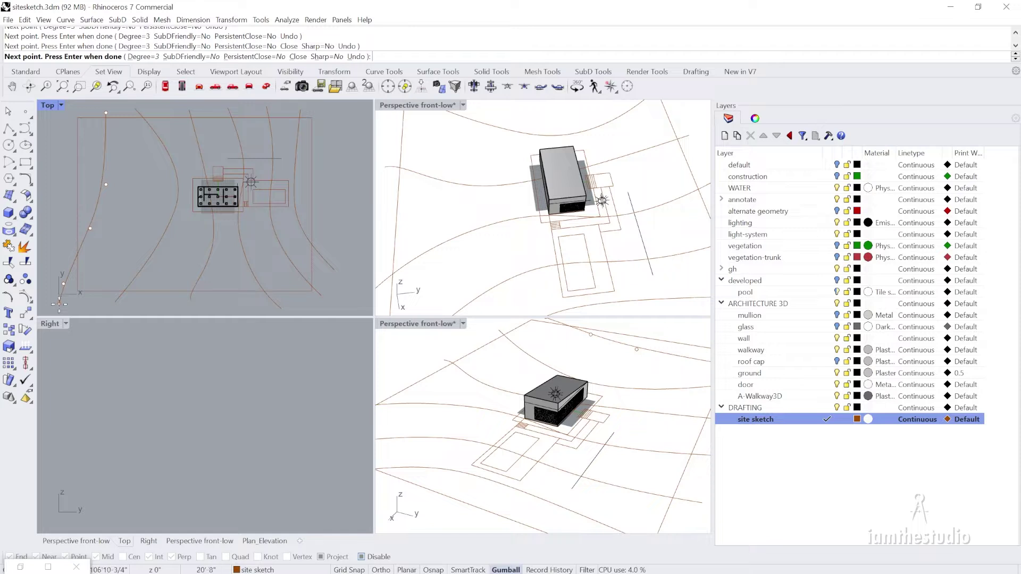
{"action": "left_click", "coordinate": [59, 304]}
{"action": "key", "text": "Return"}
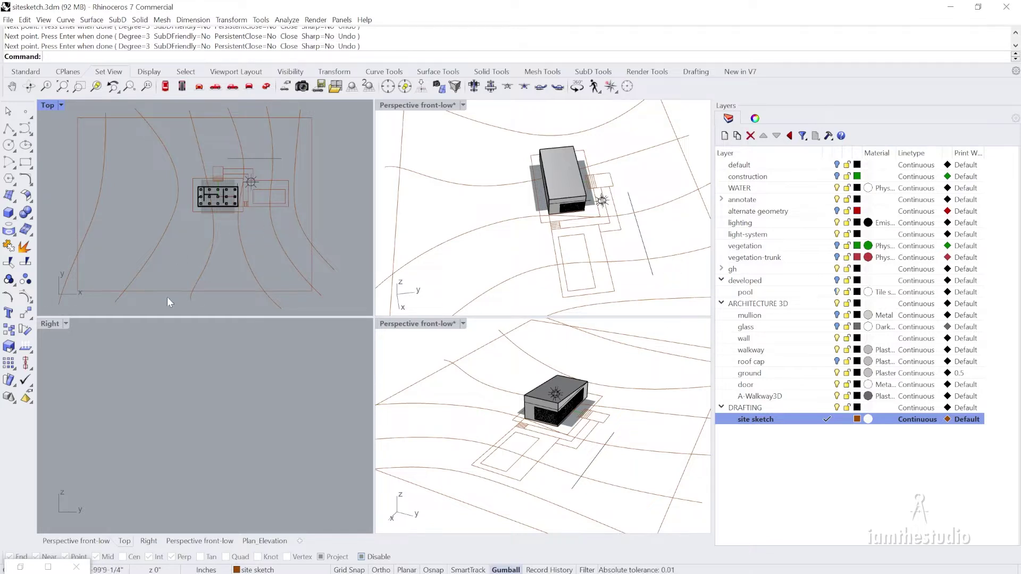
Move the westernmost contour curve vertically in the enlarged perspective view
{"action": "right_click_drag", "start_coordinate": [167, 297], "coordinate": [207, 296]}
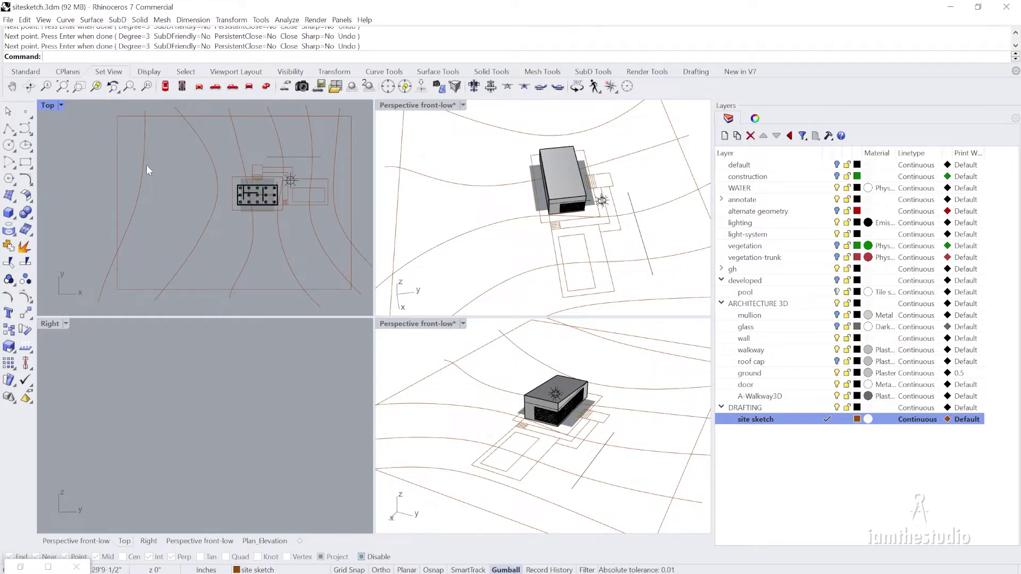
{"action": "double_click", "coordinate": [436, 104]}
{"action": "right_click_drag", "start_coordinate": [490, 296], "coordinate": [294, 336]}
{"action": "left_click", "coordinate": [264, 337]}
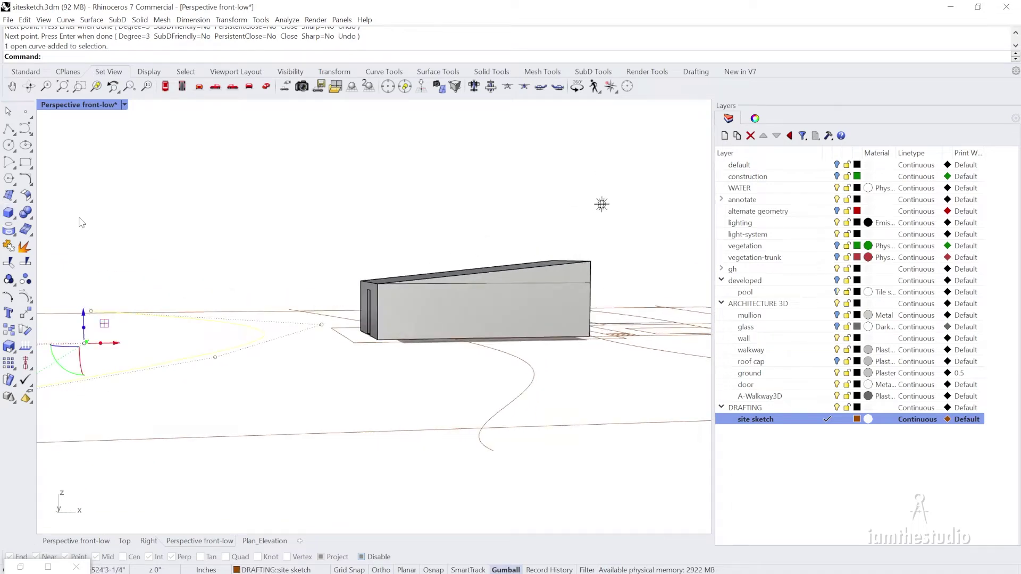
{"action": "scroll", "coordinate": [493, 314], "scroll_direction": "down", "scroll_amount": 5}
{"action": "right_click_drag", "start_coordinate": [493, 314], "coordinate": [393, 377]}
{"action": "left_click", "coordinate": [422, 352]}
{"action": "left_click", "coordinate": [196, 301]}
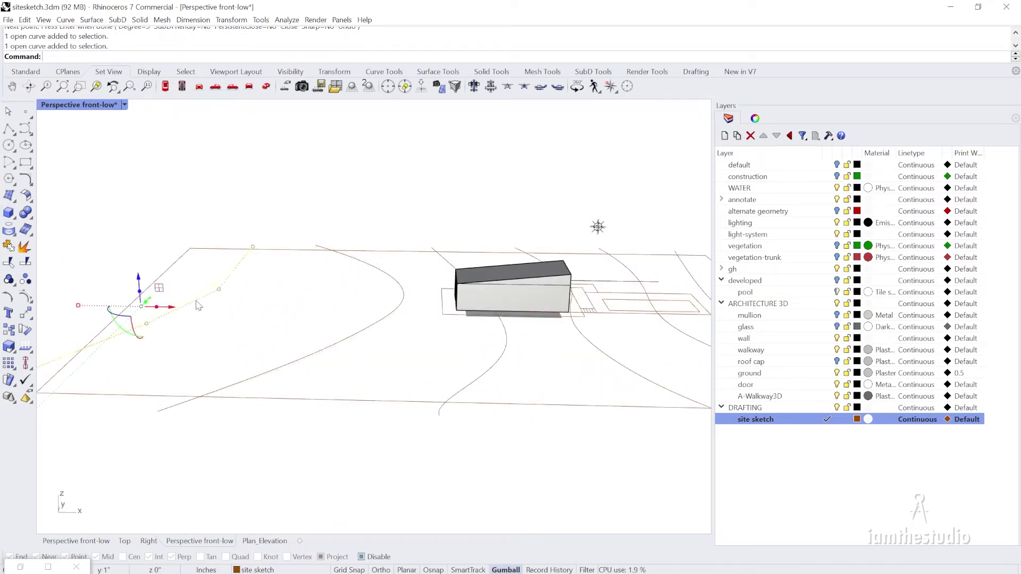
{"action": "left_click", "coordinate": [142, 282]}
{"action": "key", "text": "Return"}
{"action": "key", "text": "Escape"}
Lower the contour curve that passes through the building
{"action": "left_click", "coordinate": [502, 356]}
{"action": "left_click", "coordinate": [468, 284]}
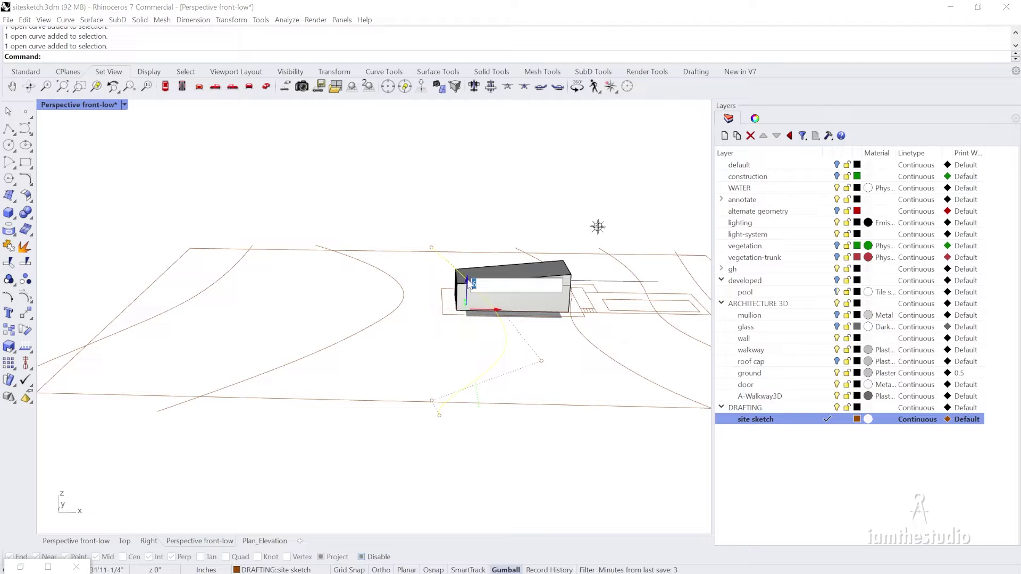
{"action": "key", "text": "Escape"}
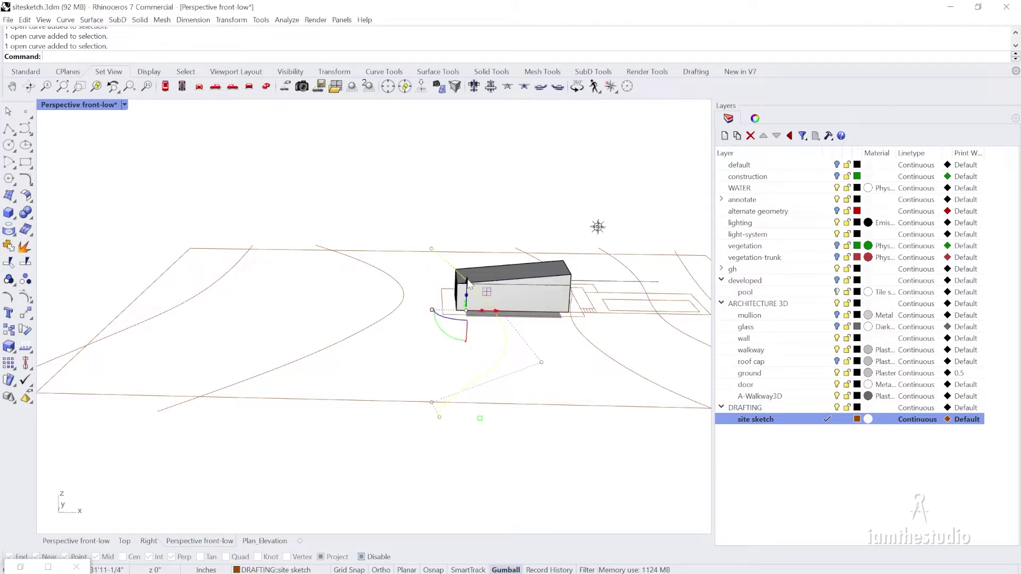
Lower the contour curve just east of the building by 12 inches
{"action": "left_click_drag", "start_coordinate": [504, 327], "coordinate": [582, 339]}
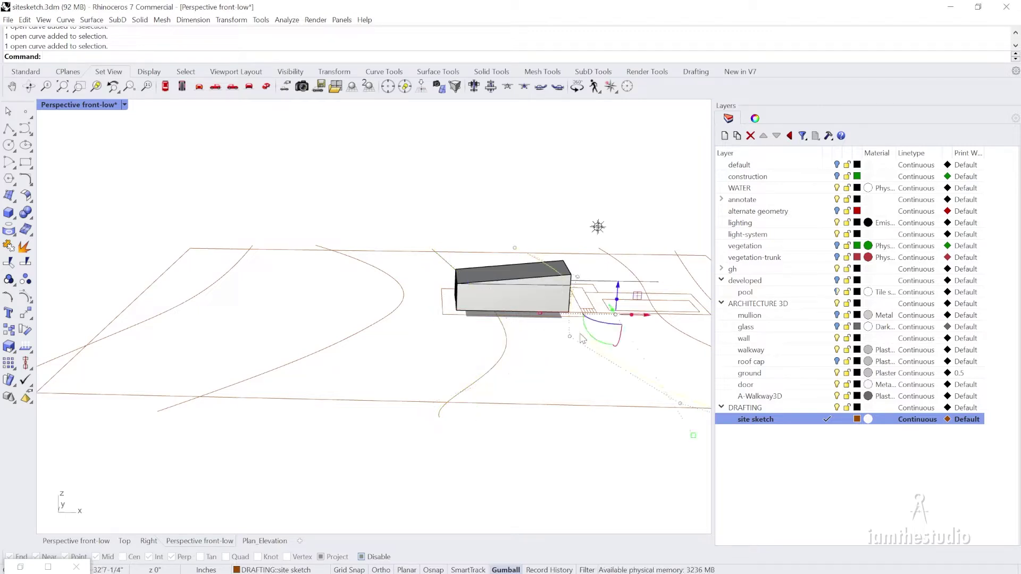
{"action": "left_click", "coordinate": [619, 287]}
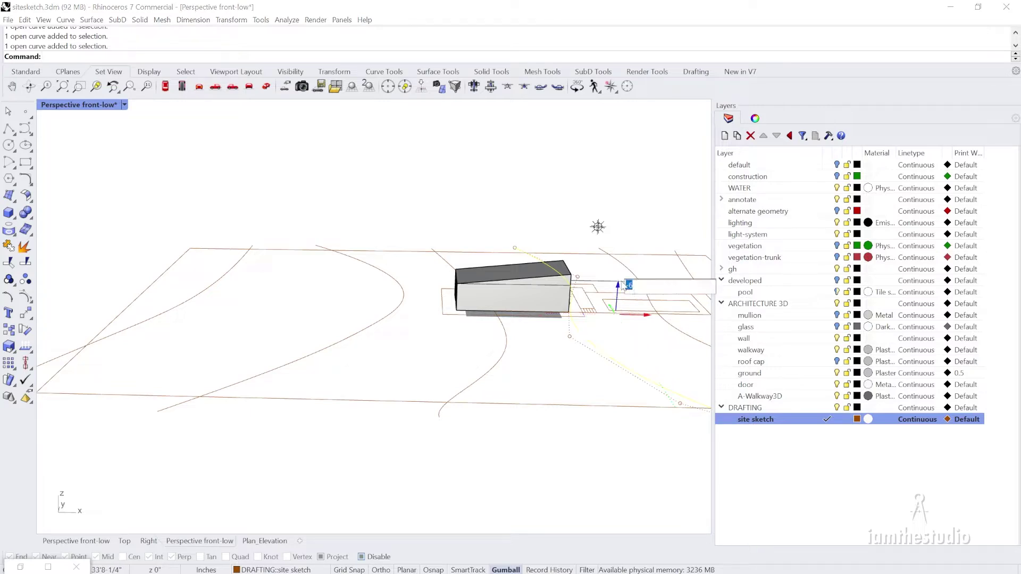
{"action": "type", "text": "-12"}
{"action": "key", "text": "Return"}
{"action": "key", "text": "Escape"}
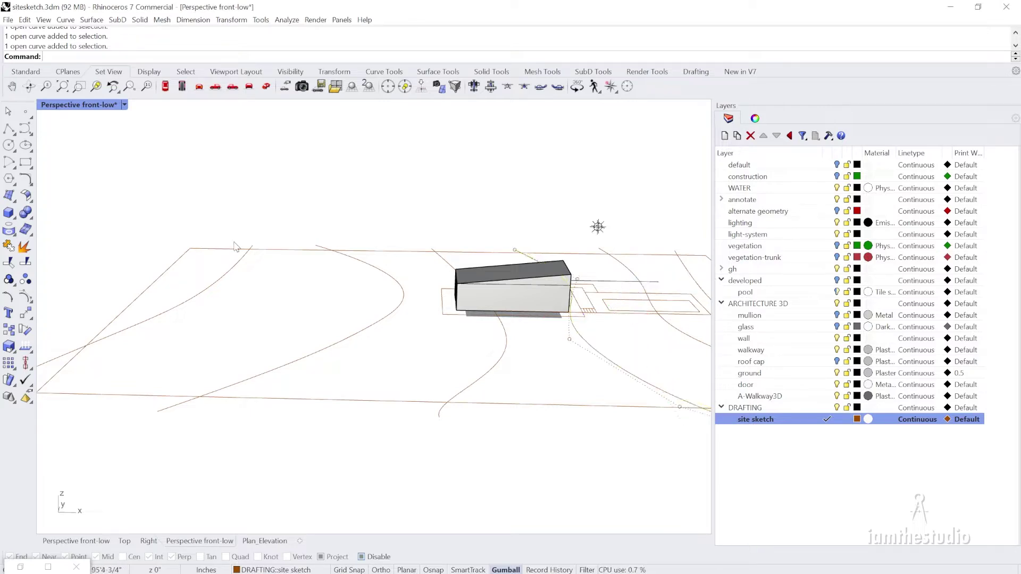
Lower the contour curve crossing the pool outline by 18 inches
{"action": "scroll", "coordinate": [244, 262], "scroll_direction": "down", "scroll_amount": 5}
{"action": "scroll", "coordinate": [580, 273], "scroll_direction": "up", "scroll_amount": 5}
{"action": "left_click", "coordinate": [406, 342]}
{"action": "left_click", "coordinate": [450, 282]}
{"action": "type", "text": "-18"}
{"action": "key", "text": "Return"}
Lower the easternmost contour curve by 25 inches
{"action": "left_click", "coordinate": [506, 270]}
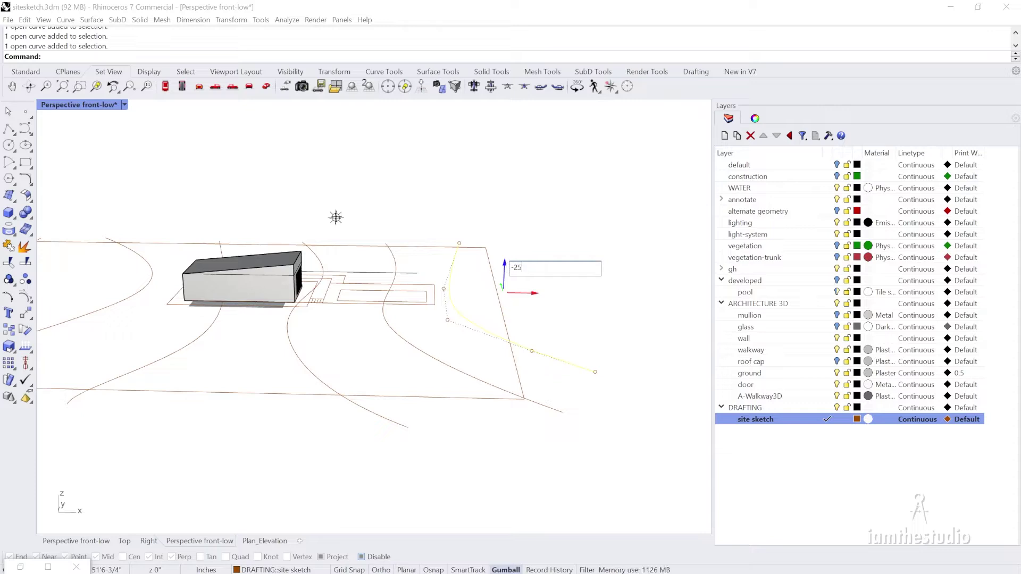
{"action": "key", "text": "Return"}
{"action": "key", "text": "Escape"}
Create a layer named "SITE 3D" and place it at the top level, outside DRAFTING
{"action": "right_click_drag", "start_coordinate": [568, 324], "coordinate": [415, 346]}
{"action": "scroll", "coordinate": [541, 345], "scroll_direction": "down", "scroll_amount": 7}
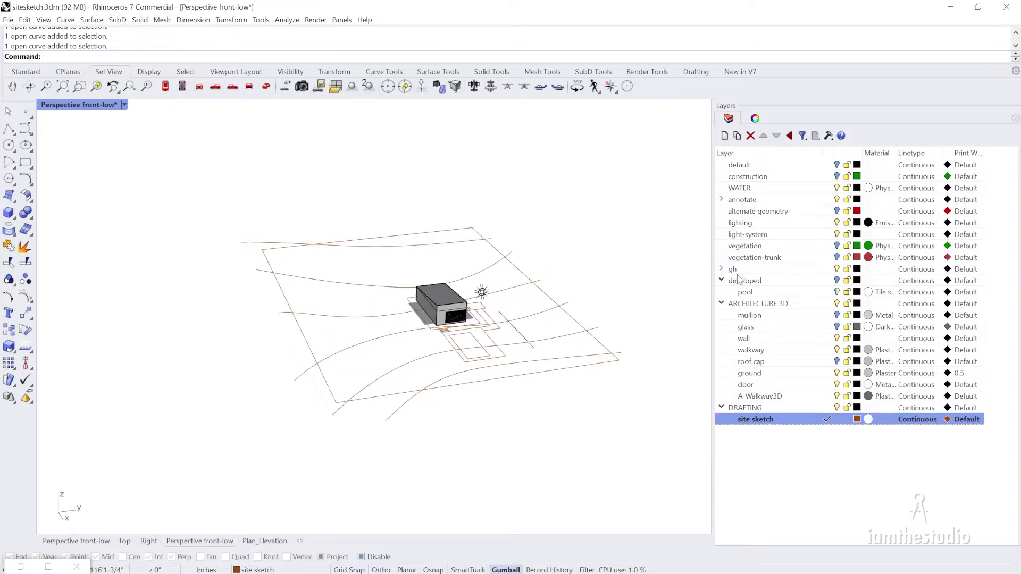
{"action": "left_click", "coordinate": [725, 136]}
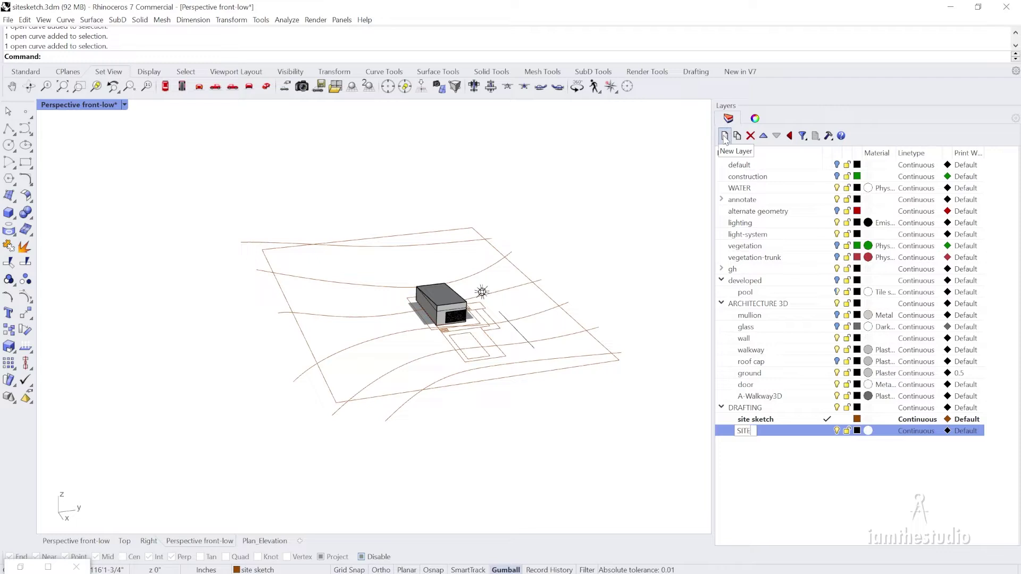
{"action": "type", "text": "SITE 3D"}
{"action": "key", "text": "Return"}
{"action": "left_click_drag", "start_coordinate": [761, 431], "coordinate": [724, 456]}
Create a layer named "contours"
{"action": "right_click_drag", "start_coordinate": [479, 404], "coordinate": [661, 472]}
{"action": "left_click", "coordinate": [726, 136]}
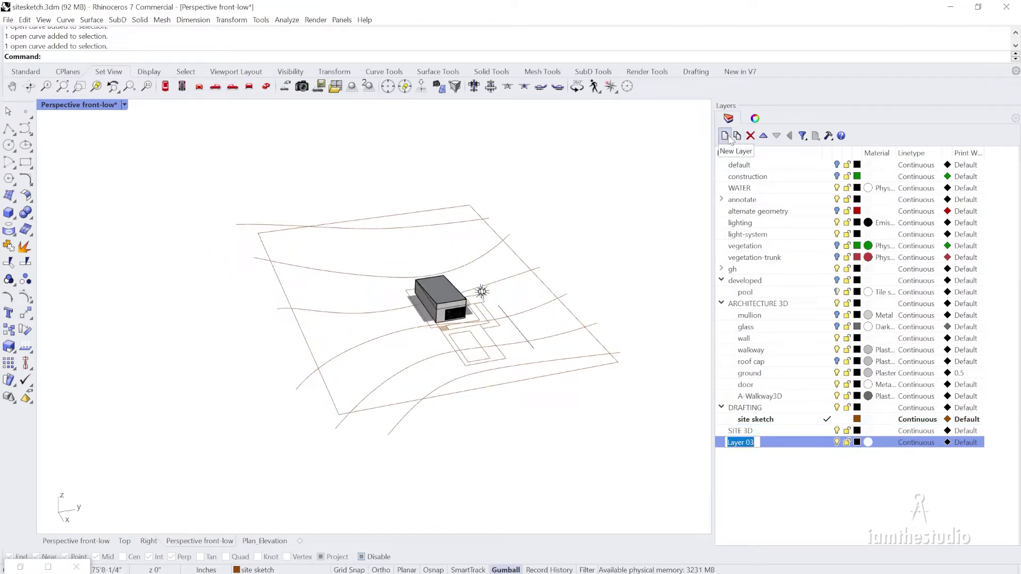
{"action": "type", "text": "contrours"}
{"action": "key", "text": "Return"}
Select the six contour curves and move them to the contours layer
{"action": "left_click", "coordinate": [390, 432]}
{"action": "left_click", "coordinate": [333, 428], "text": "shift"}
{"action": "left_click_drag", "start_coordinate": [385, 359], "coordinate": [350, 259], "text": "shift"}
{"action": "left_click", "coordinate": [371, 229], "text": "shift"}
{"action": "right_click", "coordinate": [802, 442]}
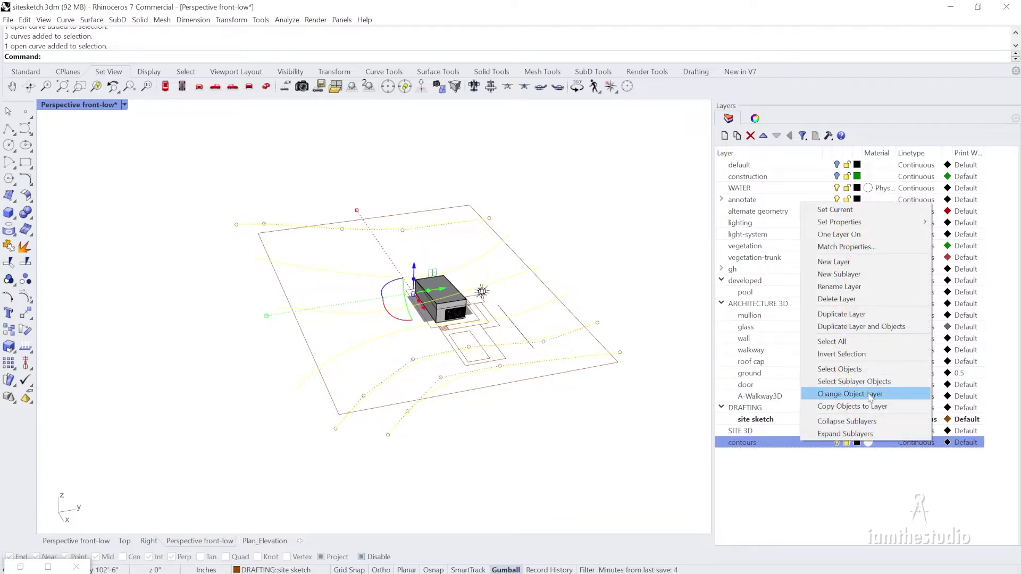
{"action": "left_click", "coordinate": [871, 395]}
Nest the contours layer under SITE 3D and add a second sublayer named "topography"
{"action": "left_click_drag", "start_coordinate": [757, 444], "coordinate": [762, 432]}
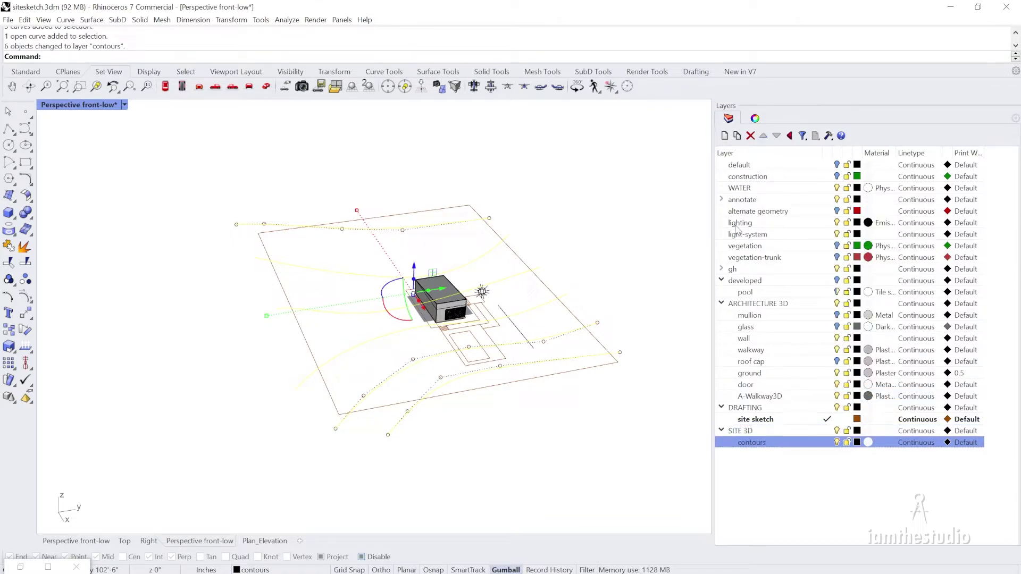
{"action": "left_click", "coordinate": [724, 136]}
{"action": "type", "text": "topography"}
{"action": "key", "text": "Return"}
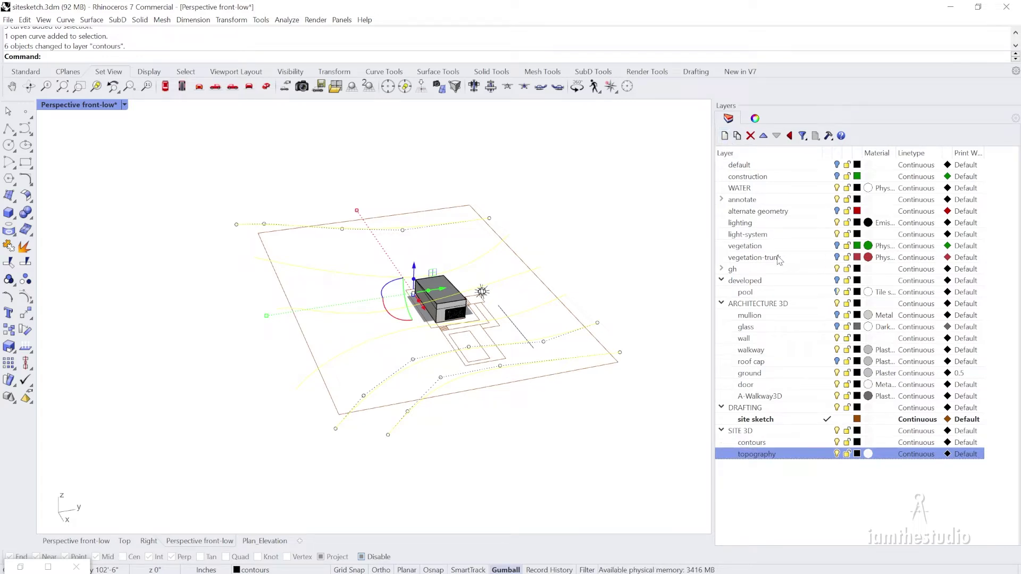
Patch a surface through the six contours with 25 U and V spans, stiffness 2 and sample point spacing 2
{"action": "right_click_drag", "start_coordinate": [484, 492], "coordinate": [449, 321]}
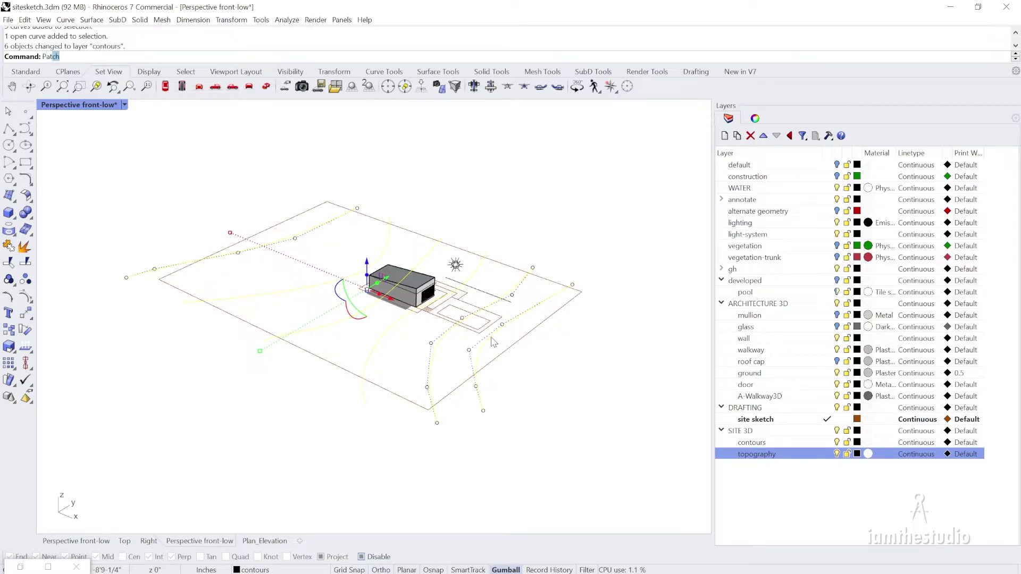
{"action": "key", "text": "Return"}
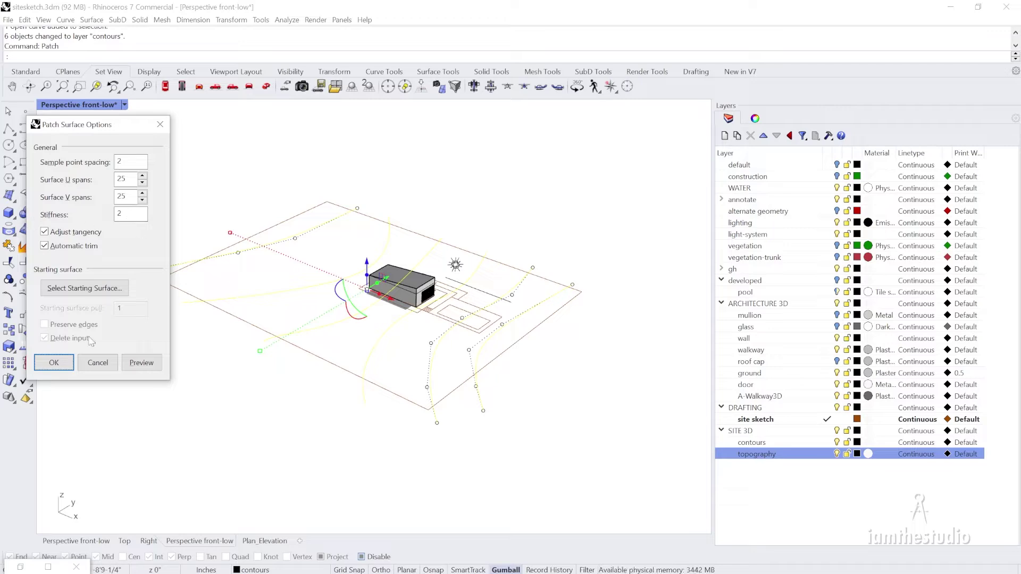
{"action": "left_click", "coordinate": [55, 363]}
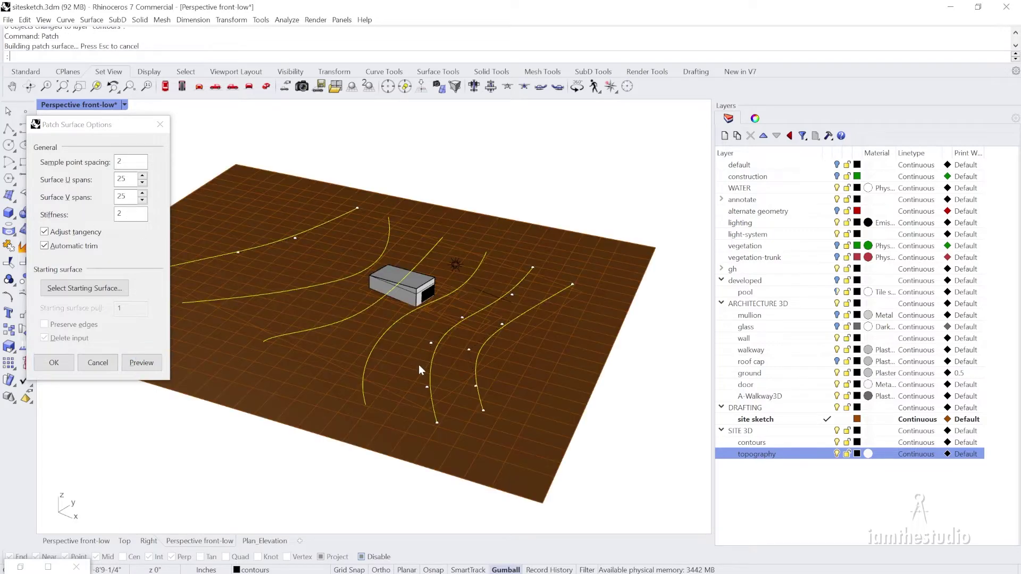
{"action": "scroll", "coordinate": [335, 342], "scroll_direction": "up", "scroll_amount": 5}
{"action": "right_click_drag", "start_coordinate": [437, 394], "coordinate": [599, 418]}
{"action": "scroll", "coordinate": [577, 391], "scroll_direction": "up", "scroll_amount": 5}
{"action": "right_click_drag", "start_coordinate": [296, 301], "coordinate": [439, 367]}
{"action": "right_click_drag", "start_coordinate": [439, 367], "coordinate": [330, 378], "text": "shift"}
{"action": "left_click", "coordinate": [54, 363]}
Move the patch surface to the topography layer and hide the contours layer
{"action": "scroll", "coordinate": [426, 356], "scroll_direction": "down", "scroll_amount": 4}
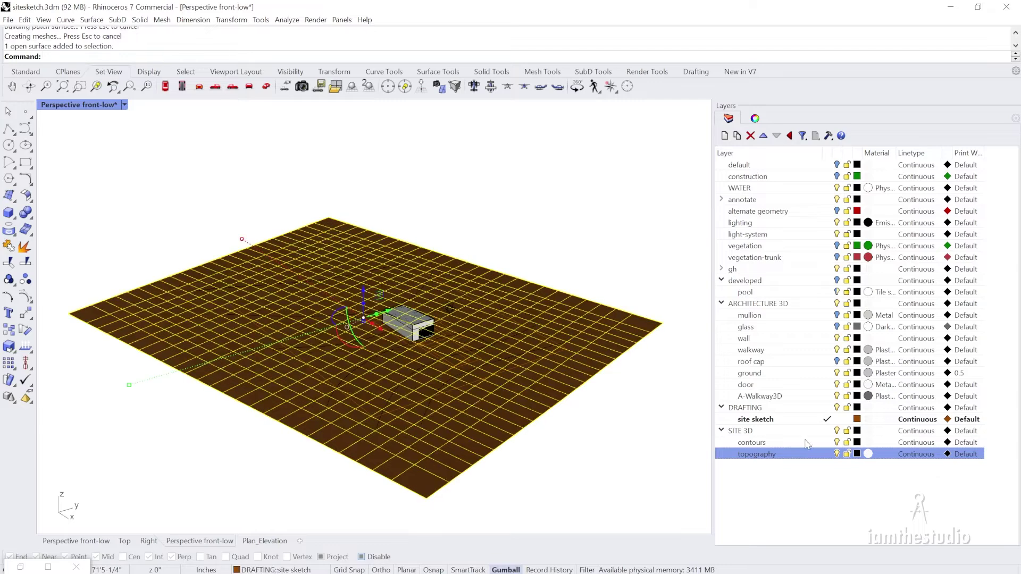
{"action": "right_click", "coordinate": [791, 457]}
{"action": "left_click", "coordinate": [846, 402]}
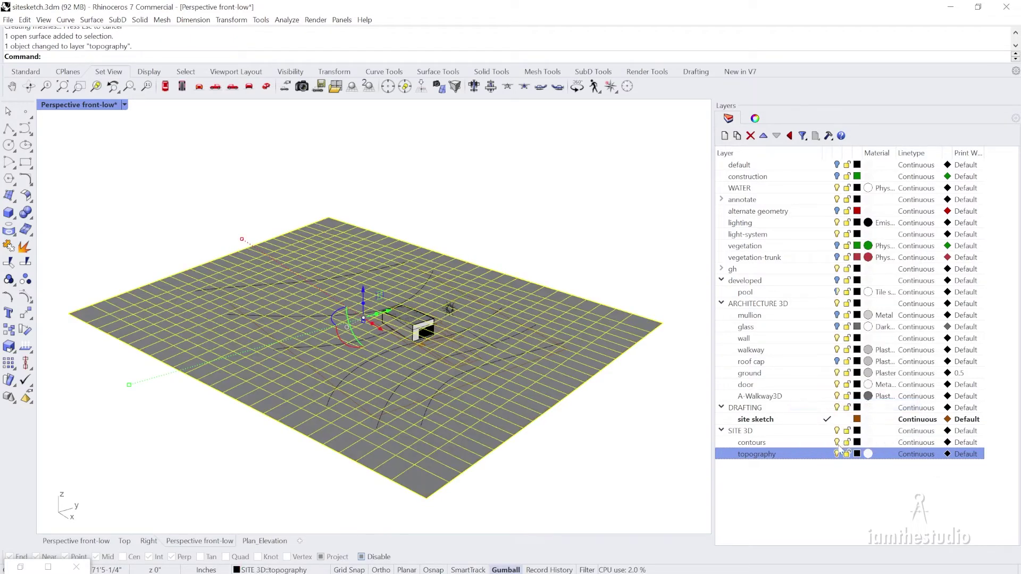
{"action": "key", "text": "Escape"}
Examine how the topography surface meets the building from several angles
{"action": "scroll", "coordinate": [371, 280], "scroll_direction": "up", "scroll_amount": 6}
{"action": "scroll", "coordinate": [453, 291], "scroll_direction": "down", "scroll_amount": 4}
{"action": "scroll", "coordinate": [452, 291], "scroll_direction": "down", "scroll_amount": 5}
{"action": "right_click_drag", "start_coordinate": [452, 291], "coordinate": [371, 408]}
{"action": "scroll", "coordinate": [445, 359], "scroll_direction": "up", "scroll_amount": 8}
{"action": "scroll", "coordinate": [439, 366], "scroll_direction": "down", "scroll_amount": 8}
{"action": "left_click", "coordinate": [398, 376]}
{"action": "right_click_drag", "start_coordinate": [397, 376], "coordinate": [370, 404]}
{"action": "scroll", "coordinate": [365, 350], "scroll_direction": "down", "scroll_amount": 8}
{"action": "key", "text": "Escape"}
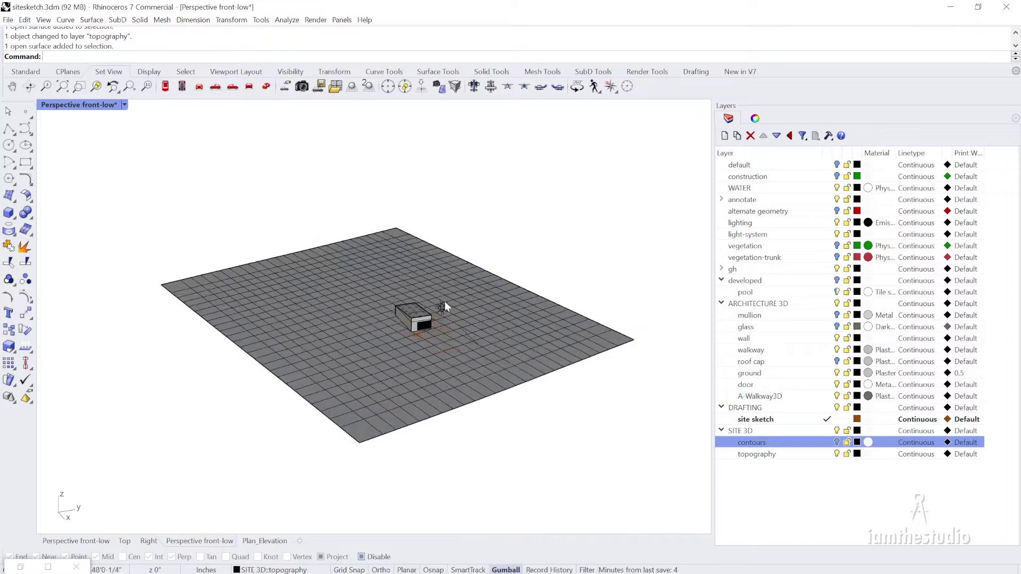
{"action": "scroll", "coordinate": [444, 325], "scroll_direction": "up", "scroll_amount": 10}
{"action": "scroll", "coordinate": [444, 414], "scroll_direction": "up", "scroll_amount": 5}
{"action": "scroll", "coordinate": [445, 414], "scroll_direction": "down", "scroll_amount": 10}
Extrude the rectangular outline around the building as a solid with a distance of 12 inches
{"action": "right_click_drag", "start_coordinate": [444, 414], "coordinate": [499, 344]}
{"action": "scroll", "coordinate": [498, 344], "scroll_direction": "up", "scroll_amount": 6}
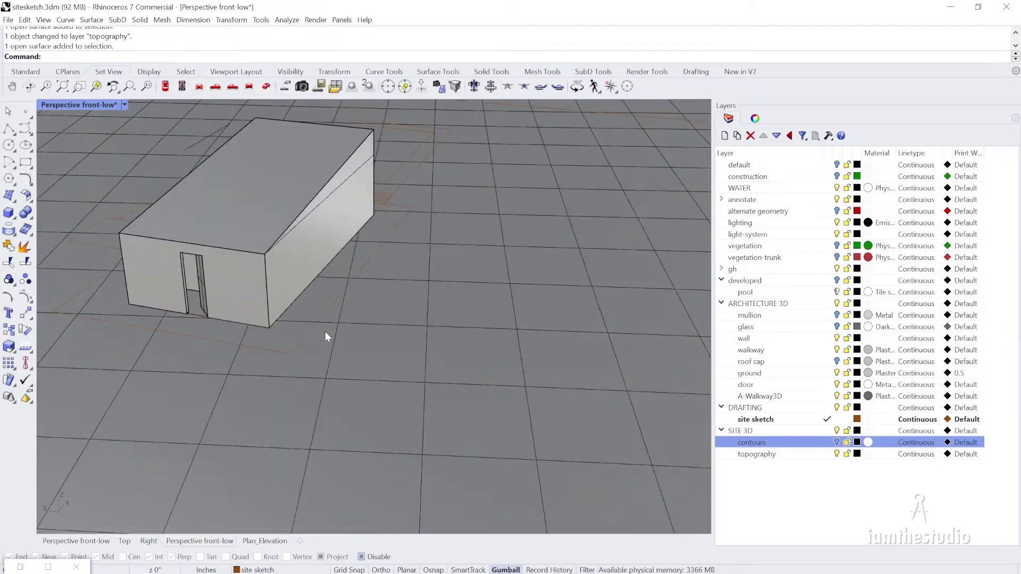
{"action": "left_click", "coordinate": [310, 329]}
{"action": "right_click_drag", "start_coordinate": [309, 329], "coordinate": [387, 384]}
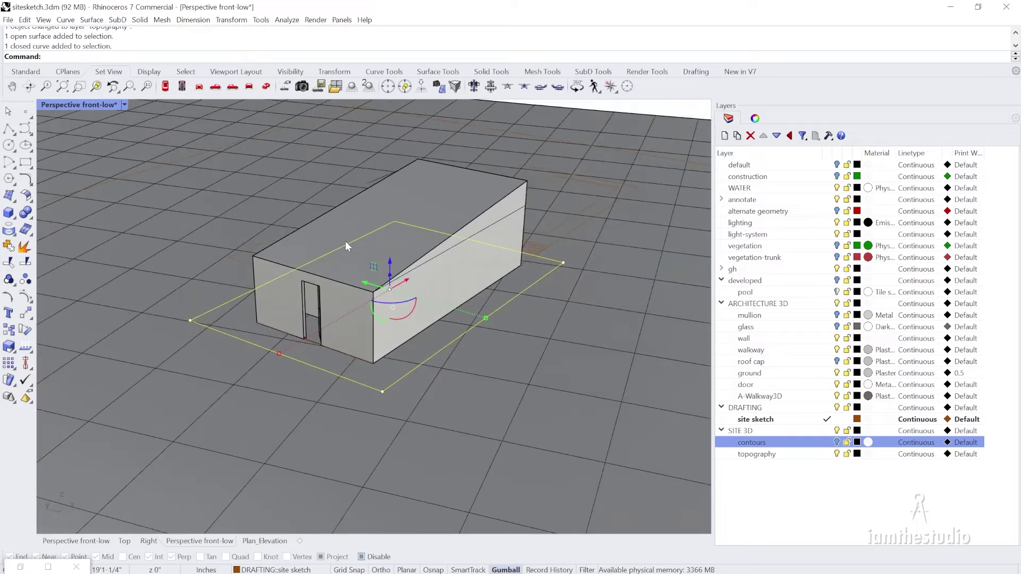
{"action": "right_click_drag", "start_coordinate": [499, 367], "coordinate": [386, 362]}
{"action": "scroll", "coordinate": [374, 334], "scroll_direction": "down", "scroll_amount": 3}
{"action": "scroll", "coordinate": [404, 367], "scroll_direction": "up", "scroll_amount": 5}
{"action": "type", "text": "P"}
{"action": "key", "text": "Return"}
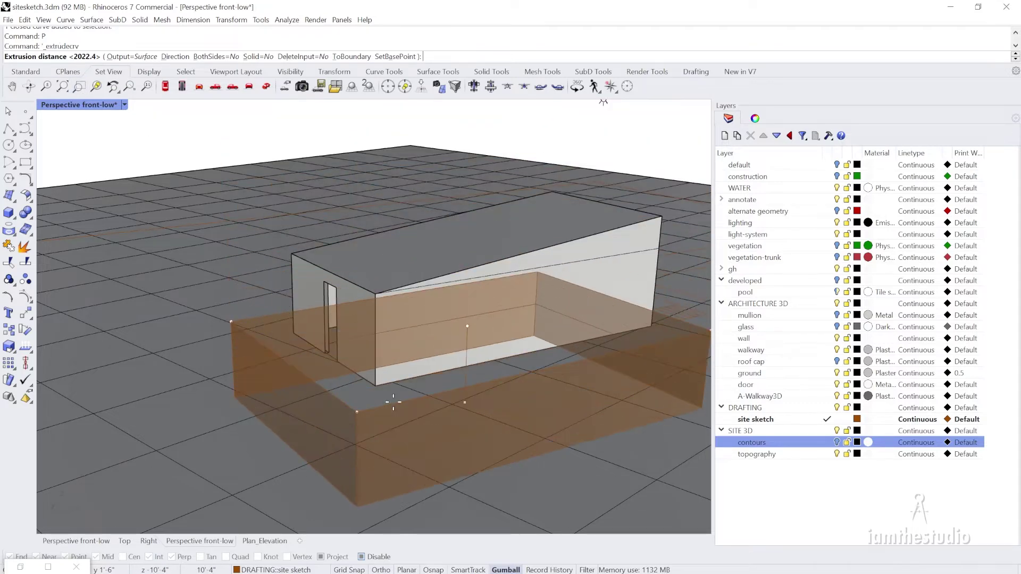
{"action": "key", "text": "Return"}
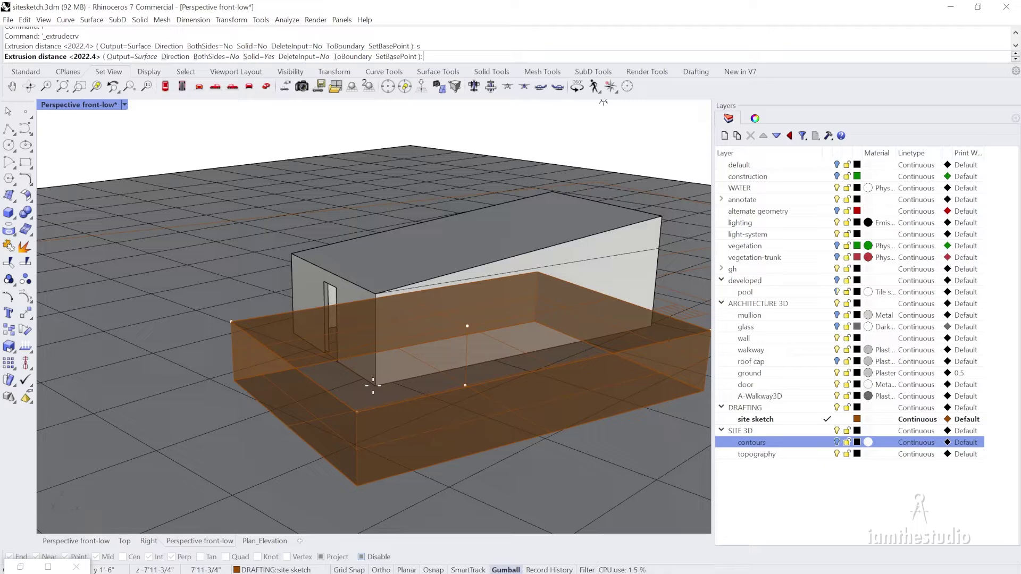
{"action": "type", "text": "12"}
{"action": "key", "text": "Return"}
{"action": "key", "text": "Escape"}
Examine the extruded platform around the building and the stair outline next to it
{"action": "right_click_drag", "start_coordinate": [513, 401], "coordinate": [460, 397]}
{"action": "scroll", "coordinate": [309, 340], "scroll_direction": "down", "scroll_amount": 7}
{"action": "right_click_drag", "start_coordinate": [308, 340], "coordinate": [431, 350]}
{"action": "scroll", "coordinate": [472, 407], "scroll_direction": "up", "scroll_amount": 10}
{"action": "scroll", "coordinate": [485, 321], "scroll_direction": "up", "scroll_amount": 6}
{"action": "left_click", "coordinate": [397, 291]}
{"action": "scroll", "coordinate": [398, 290], "scroll_direction": "down", "scroll_amount": 6}
{"action": "right_click_drag", "start_coordinate": [397, 290], "coordinate": [447, 335]}
{"action": "key", "text": "Escape"}
{"action": "scroll", "coordinate": [436, 431], "scroll_direction": "down", "scroll_amount": 7}
{"action": "right_click_drag", "start_coordinate": [439, 433], "coordinate": [456, 438]}
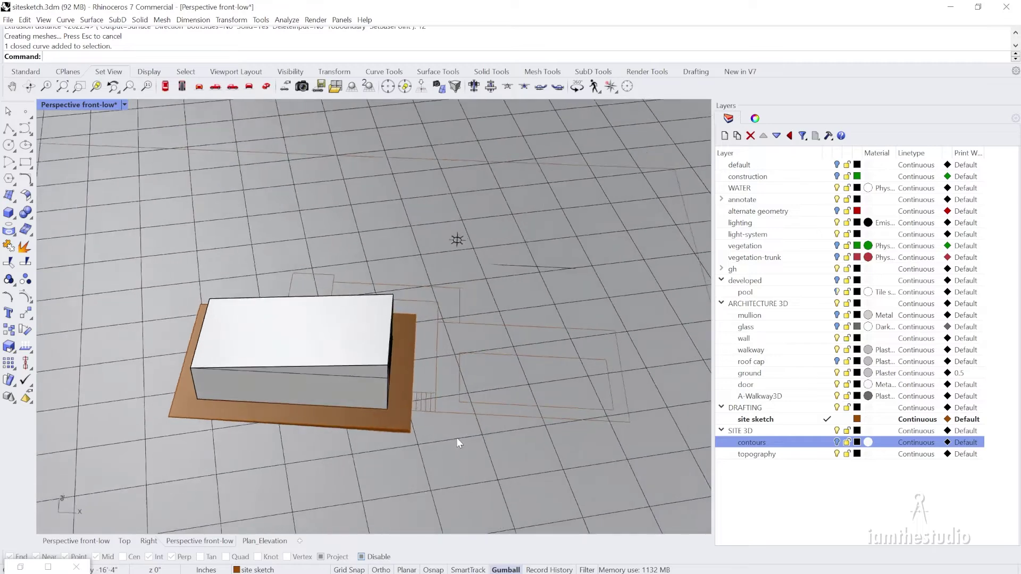
{"action": "scroll", "coordinate": [457, 438], "scroll_direction": "up", "scroll_amount": 4}
{"action": "scroll", "coordinate": [416, 390], "scroll_direction": "up", "scroll_amount": 2}
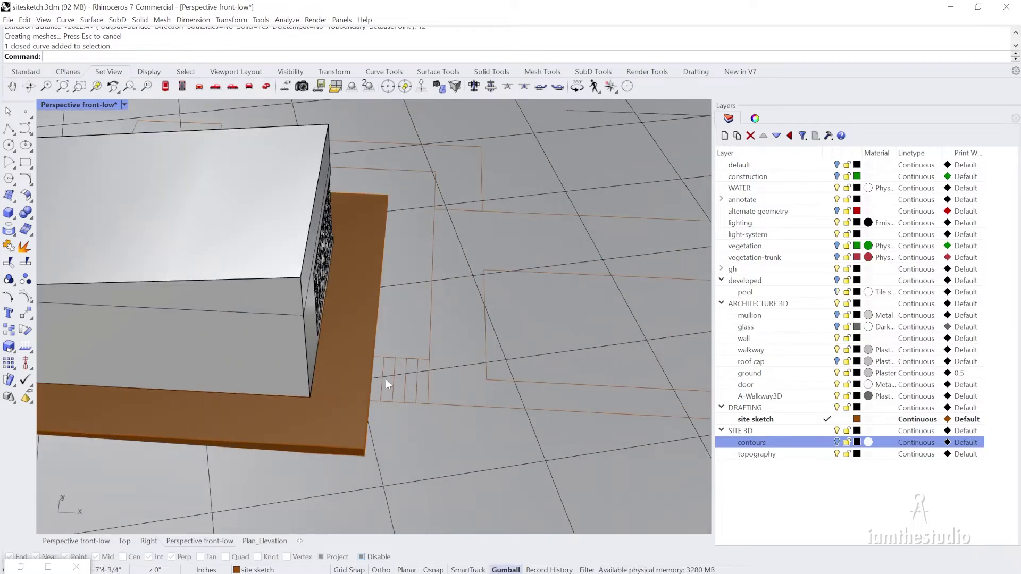
{"action": "right_click_drag", "start_coordinate": [386, 380], "coordinate": [370, 385]}
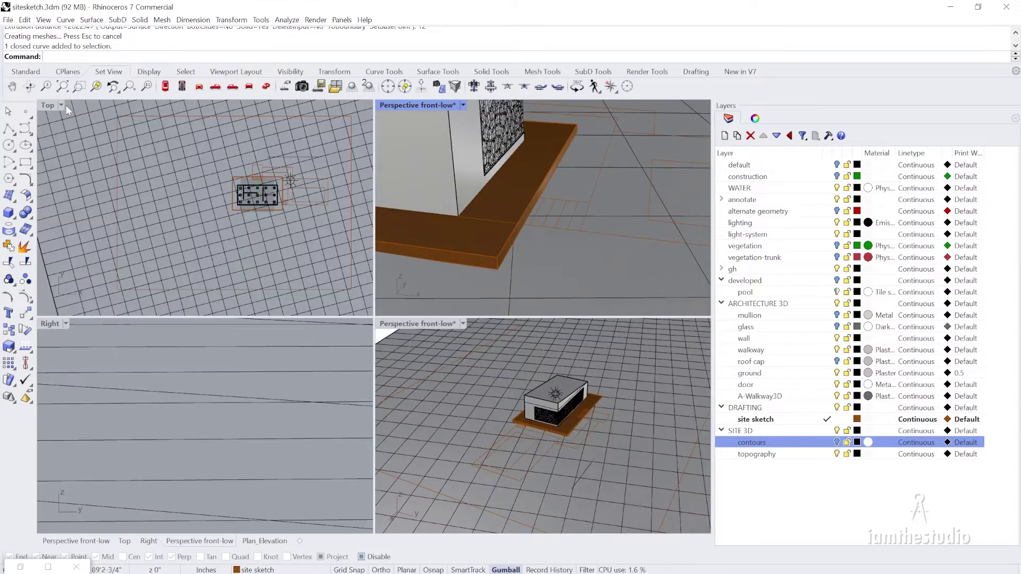
Turn on object snaps and start a stair-profile polyline at the platform edge with the first tread and a 4-inch riser
{"action": "double_click", "coordinate": [65, 104]}
{"action": "scroll", "coordinate": [251, 209], "scroll_direction": "up", "scroll_amount": 5}
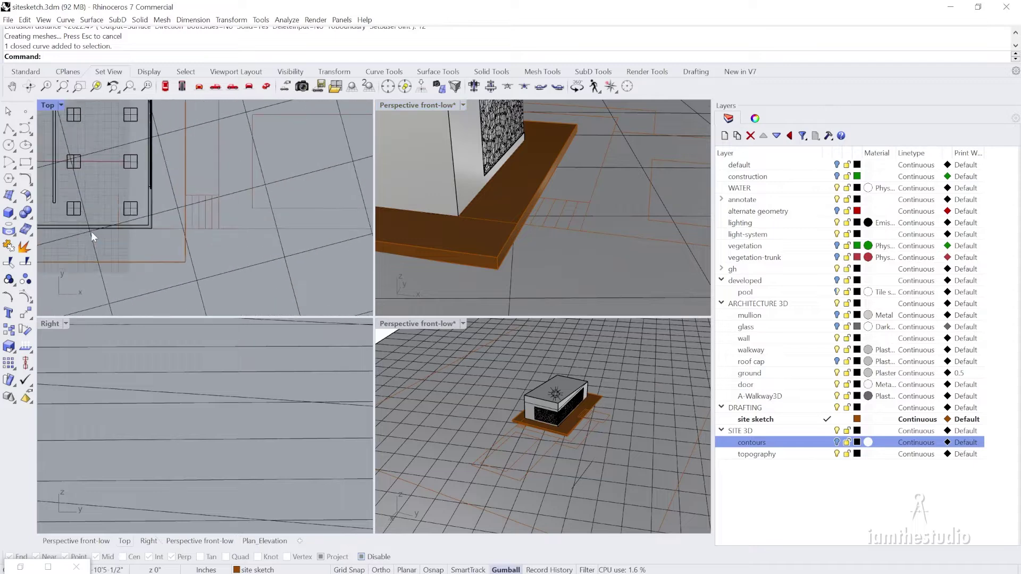
{"action": "scroll", "coordinate": [210, 237], "scroll_direction": "up", "scroll_amount": 5}
{"action": "type", "text": "pl"}
{"action": "key", "text": "Return"}
{"action": "scroll", "coordinate": [161, 180], "scroll_direction": "up", "scroll_amount": 3}
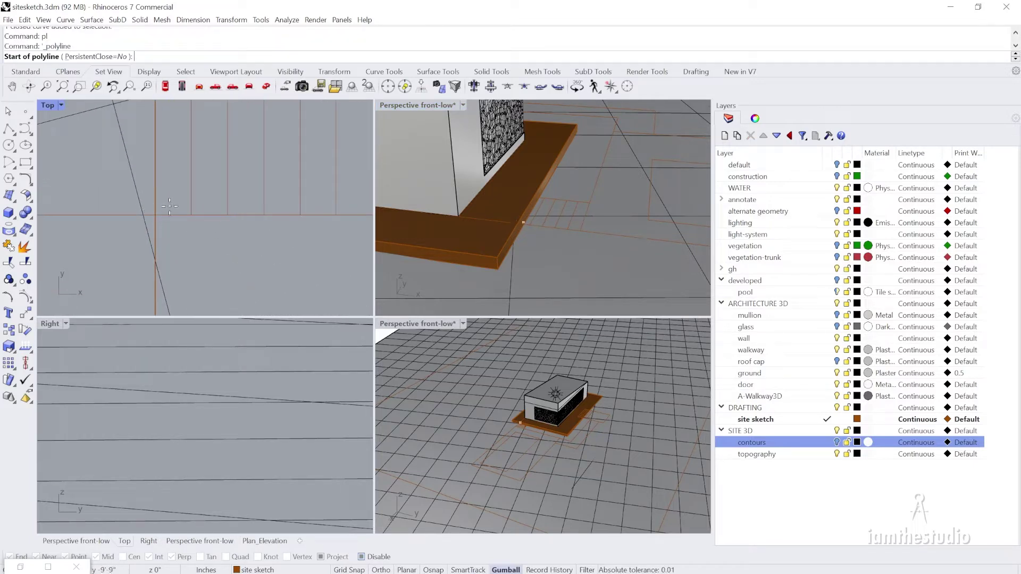
{"action": "left_click", "coordinate": [433, 570]}
{"action": "scroll", "coordinate": [159, 289], "scroll_direction": "down", "scroll_amount": 2}
{"action": "right_click_drag", "start_coordinate": [173, 151], "coordinate": [174, 203]}
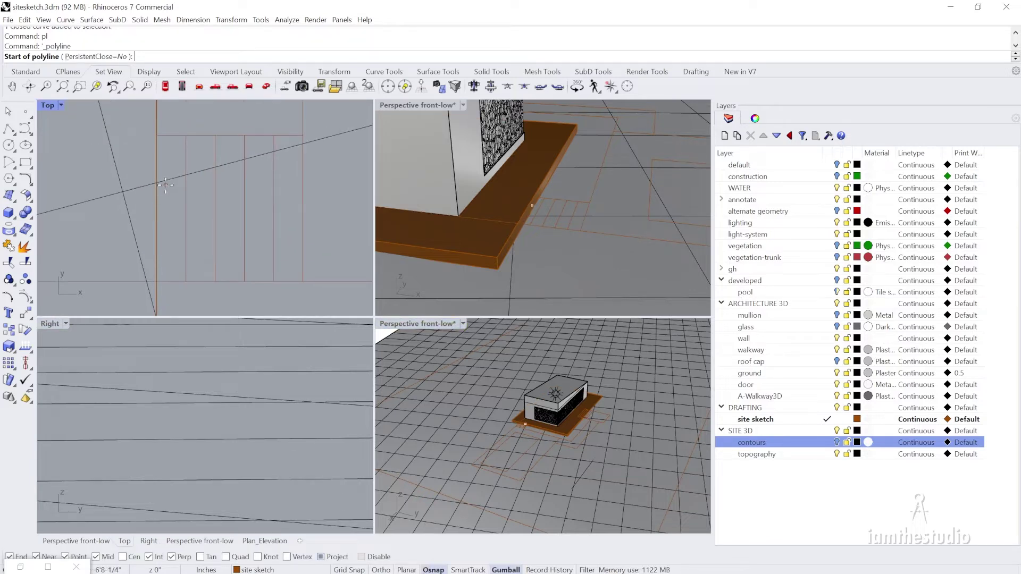
{"action": "left_click", "coordinate": [156, 197]}
{"action": "left_click", "coordinate": [186, 196]}
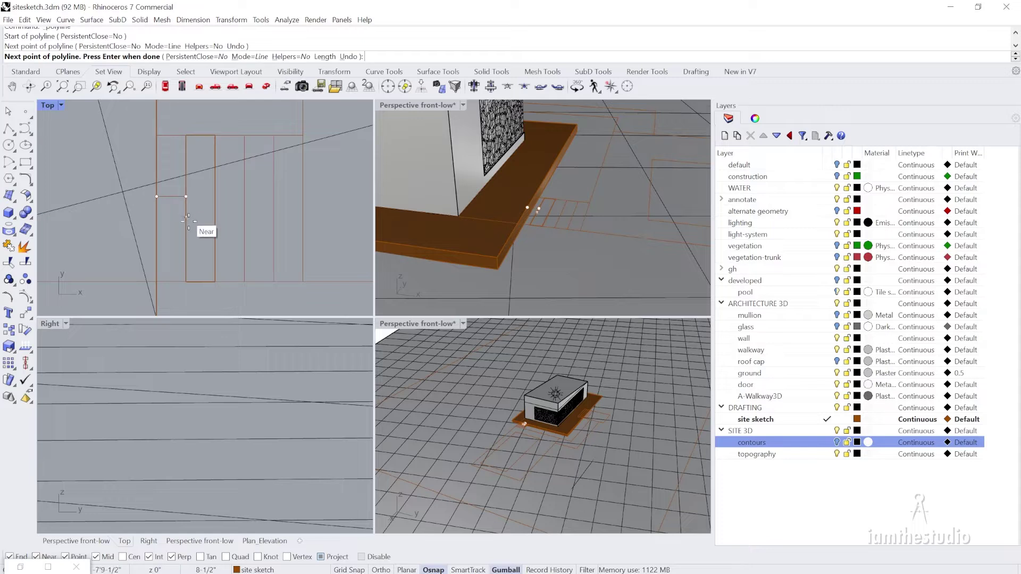
{"action": "key", "text": "Return"}
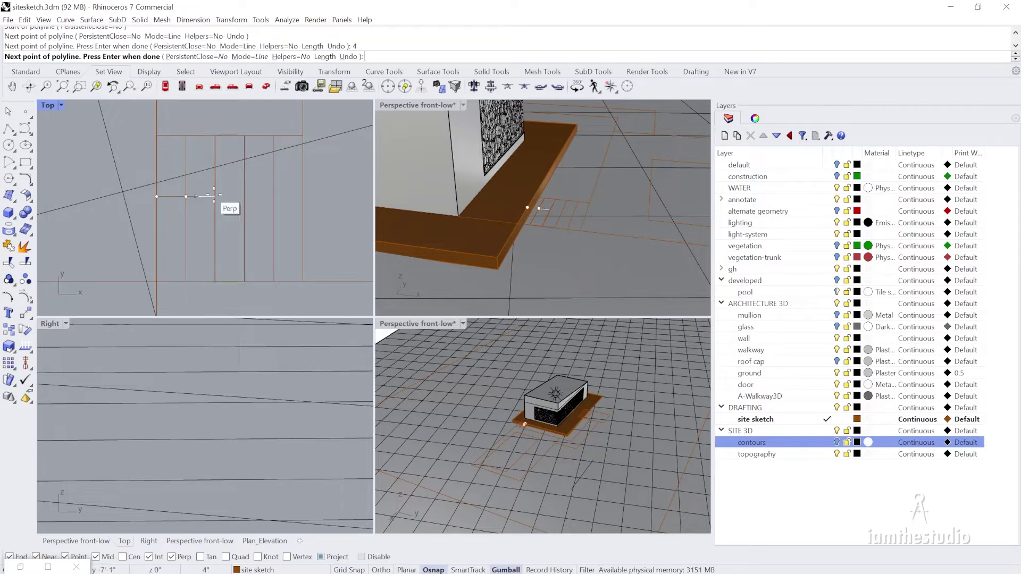
{"action": "left_click", "coordinate": [204, 208]}
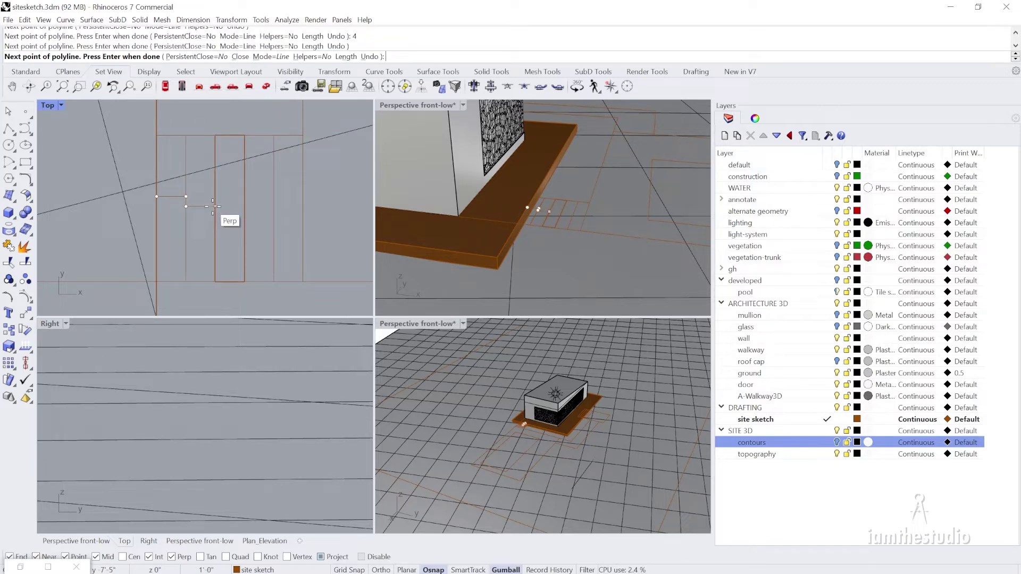
Complete the stair-profile polyline in Ortho mode with four more treads snapped to the step lines and 4-inch risers
{"action": "key", "text": "F8"}
{"action": "left_click", "coordinate": [216, 205]}
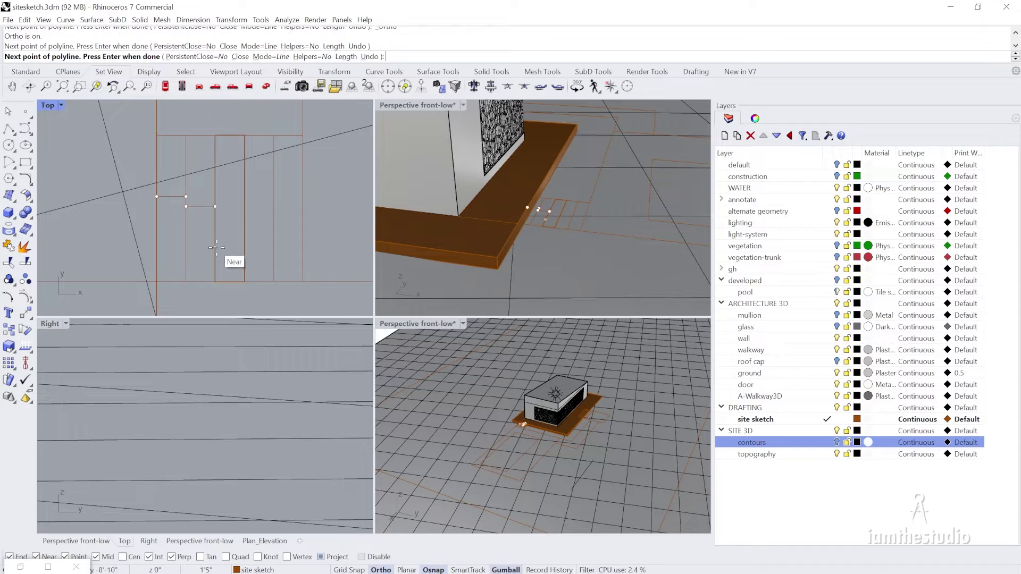
{"action": "key", "text": "Return"}
{"action": "left_click", "coordinate": [221, 228]}
{"action": "left_click", "coordinate": [244, 216]}
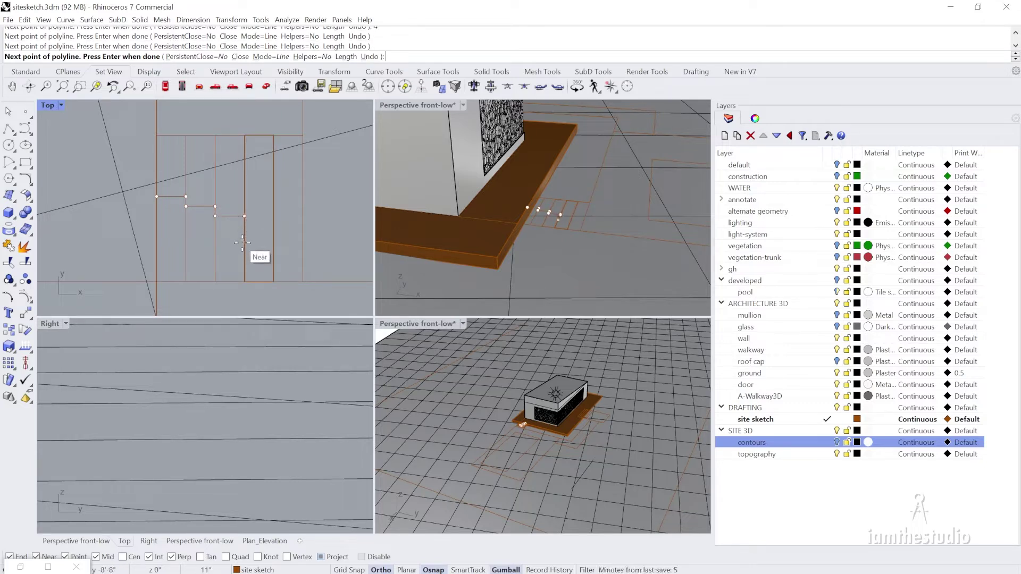
{"action": "left_click", "coordinate": [245, 225]}
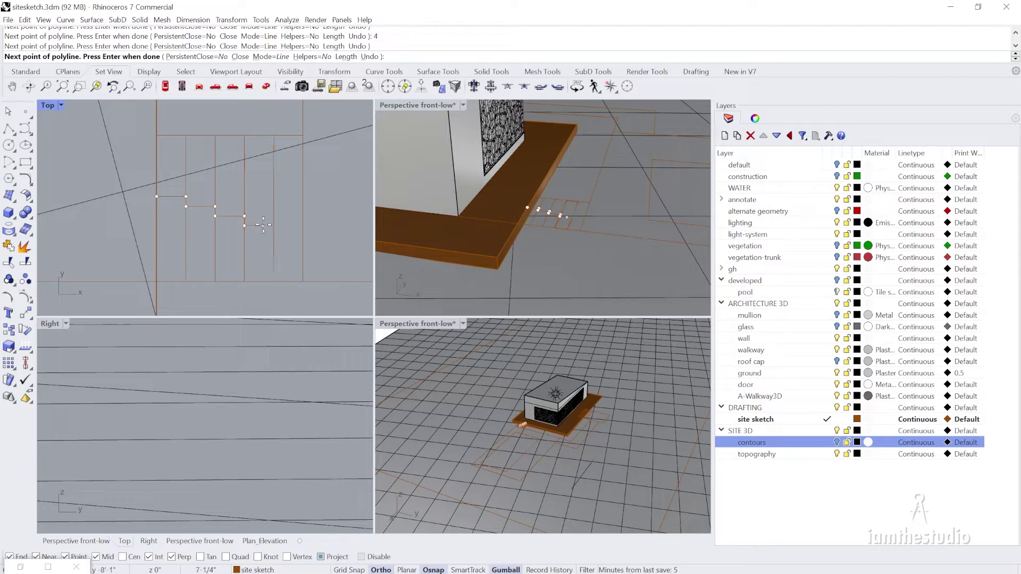
{"action": "left_click", "coordinate": [274, 225]}
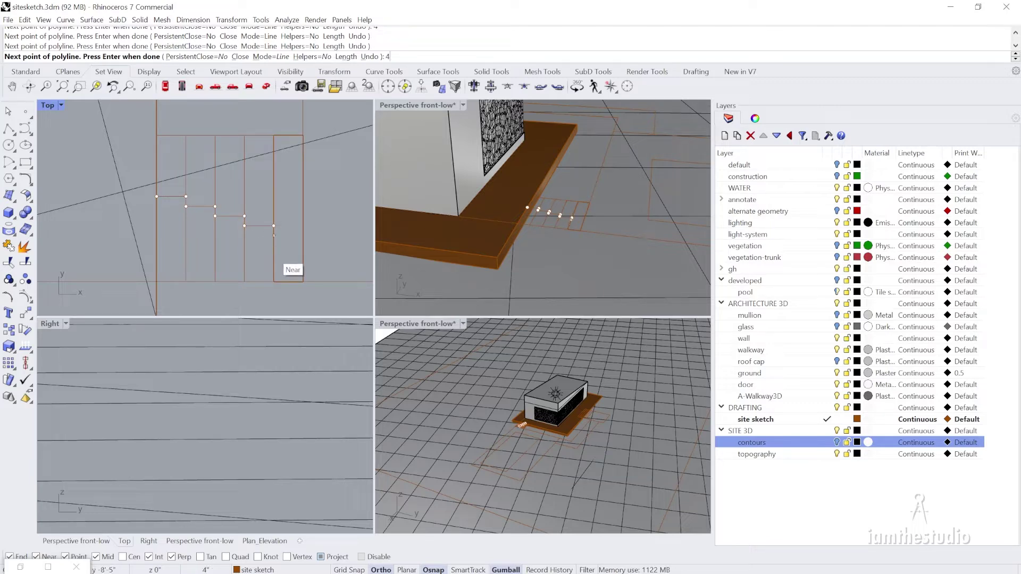
{"action": "left_click", "coordinate": [303, 255]}
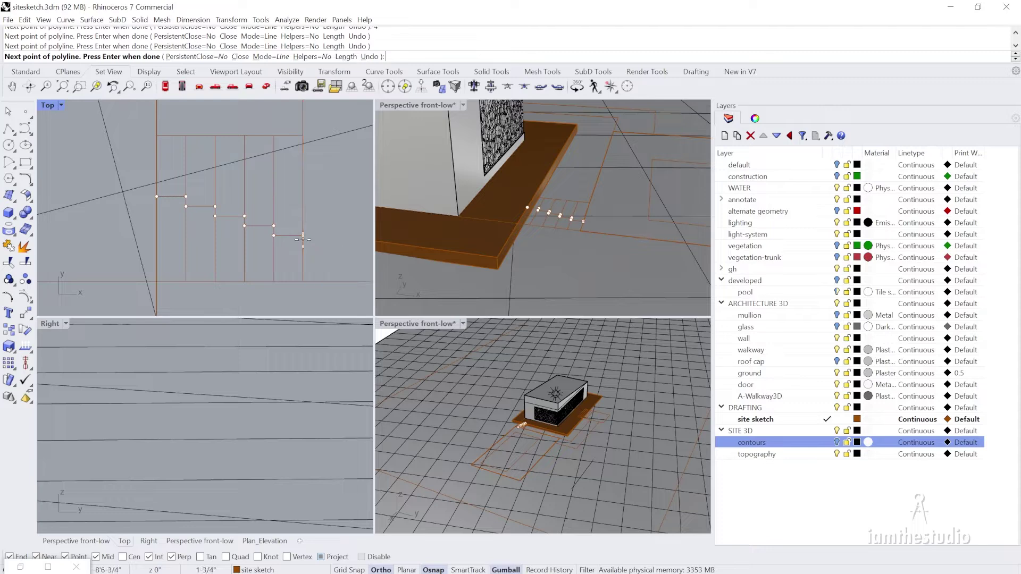
{"action": "left_click", "coordinate": [302, 258]}
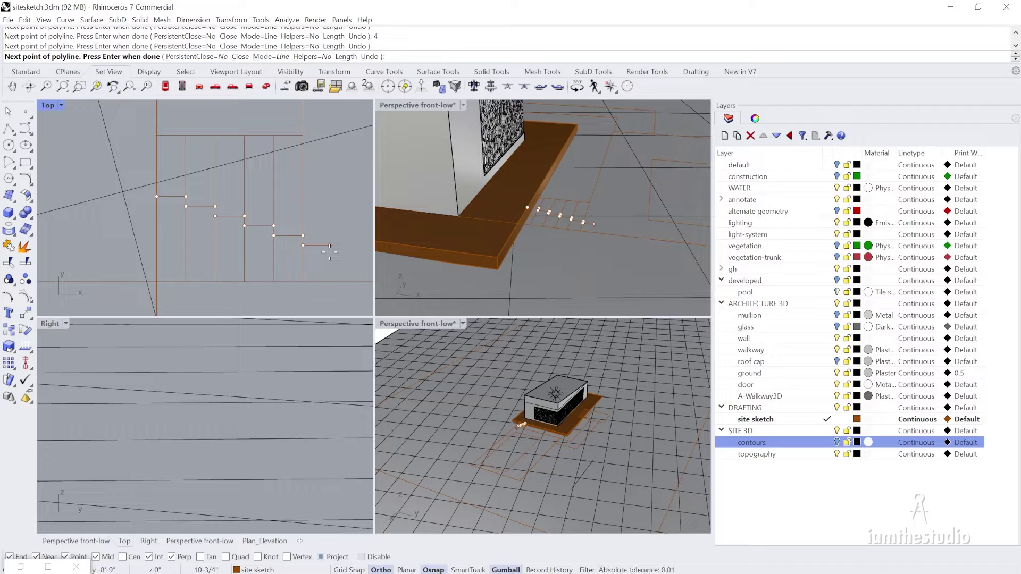
{"action": "key", "text": "Return"}
Draw a 4-inch vertical line along the platform edge from the start of the stair profile
{"action": "scroll", "coordinate": [178, 188], "scroll_direction": "up", "scroll_amount": 3}
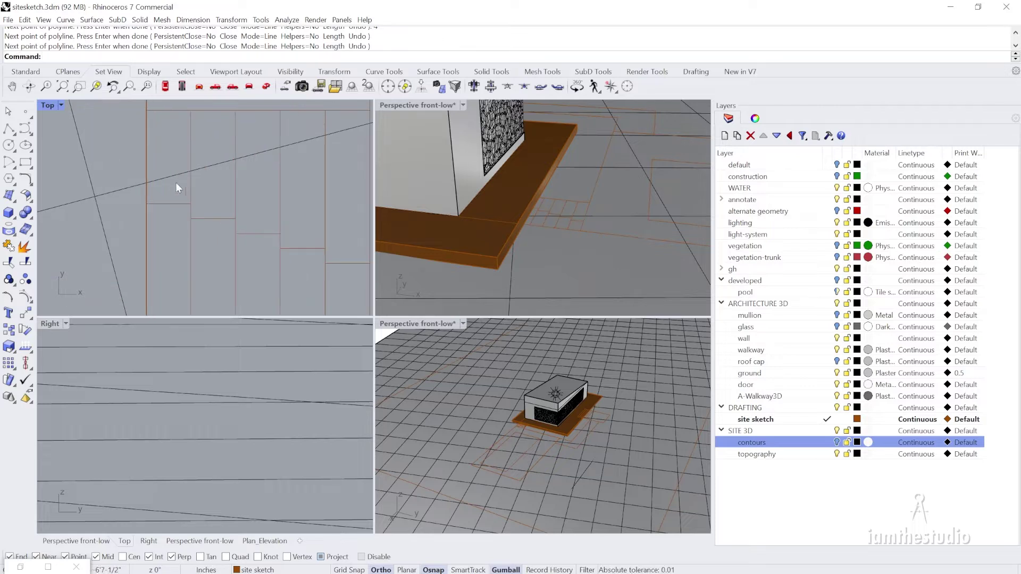
{"action": "key", "text": "Return"}
{"action": "type", "text": "l"}
{"action": "key", "text": "Return"}
{"action": "left_click", "coordinate": [147, 204]}
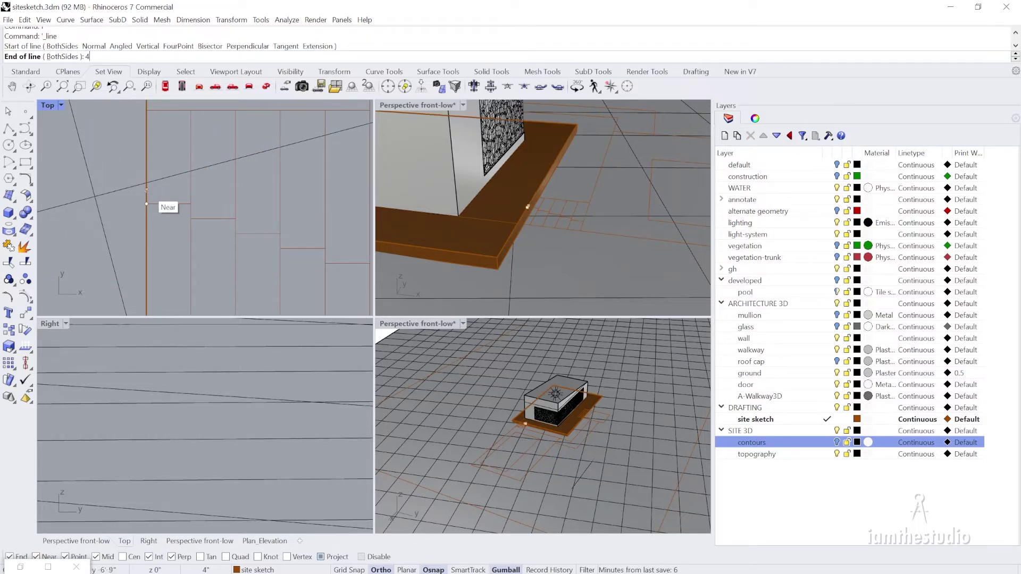
{"action": "key", "text": "Return"}
{"action": "left_click", "coordinate": [148, 190]}
{"action": "scroll", "coordinate": [117, 167], "scroll_direction": "down", "scroll_amount": 3}
{"action": "left_click_drag", "start_coordinate": [117, 167], "coordinate": [309, 244]}
{"action": "left_click", "coordinate": [313, 244]}
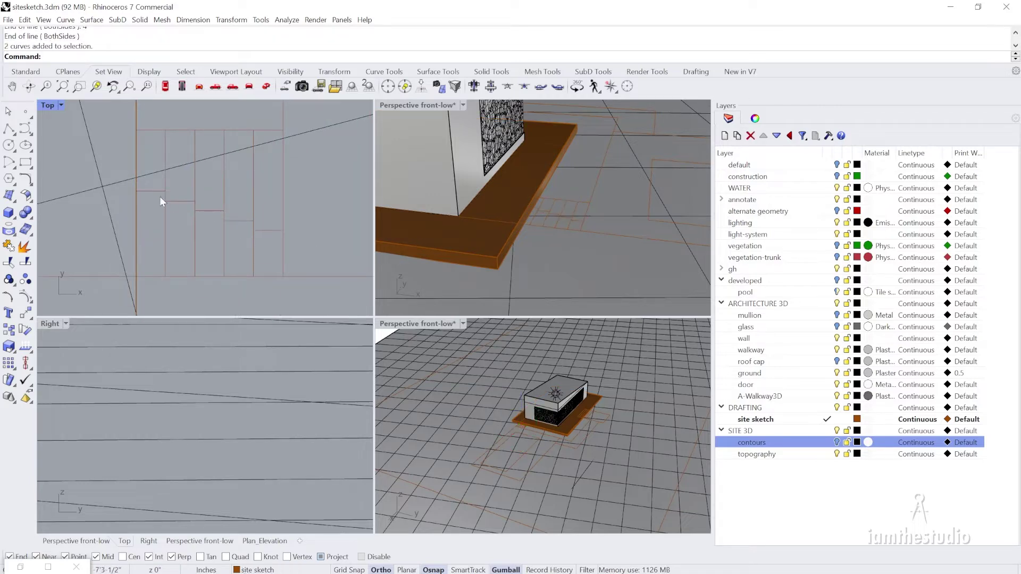
Delete the short vertical line at the start of the stair profile
{"action": "scroll", "coordinate": [141, 177], "scroll_direction": "up", "scroll_amount": 2}
{"action": "left_click", "coordinate": [136, 188]}
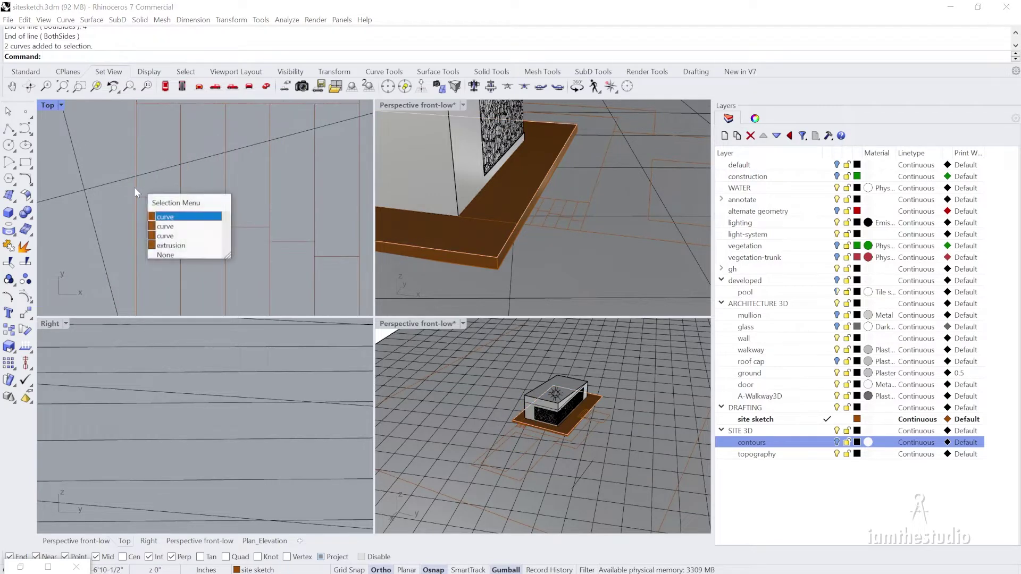
{"action": "left_click", "coordinate": [181, 236]}
{"action": "key", "text": "Delete"}
{"action": "scroll", "coordinate": [150, 183], "scroll_direction": "down", "scroll_amount": 1}
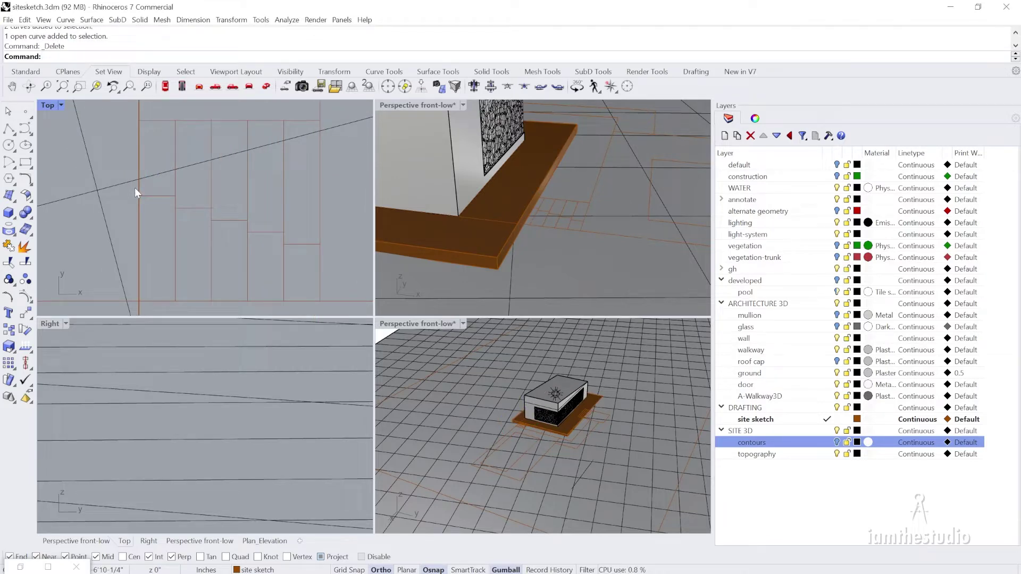
Draw a sloped line from the outer corner of the first tread to the outer corner of the last tread and select it
{"action": "type", "text": "l"}
{"action": "key", "text": "Return"}
{"action": "left_click", "coordinate": [176, 196]}
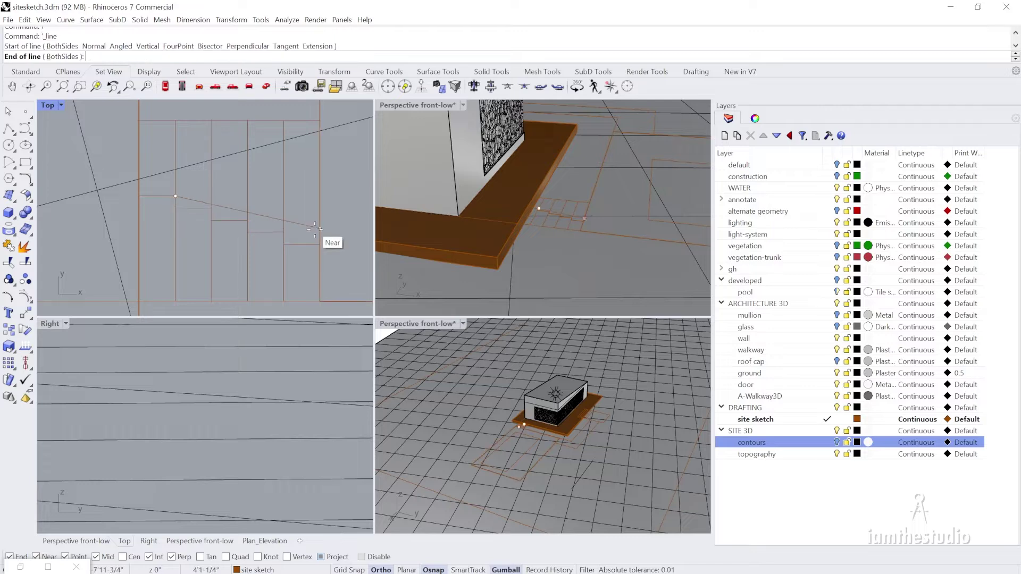
{"action": "left_click", "coordinate": [319, 245]}
{"action": "left_click", "coordinate": [292, 238]}
Move the sloped line by its upper end to the start of the stair profile at the platform edge
{"action": "scroll", "coordinate": [170, 218], "scroll_direction": "up", "scroll_amount": 1}
{"action": "scroll", "coordinate": [171, 218], "scroll_direction": "up", "scroll_amount": 1}
{"action": "type", "text": "m"}
{"action": "key", "text": "Return"}
{"action": "left_click", "coordinate": [198, 200]}
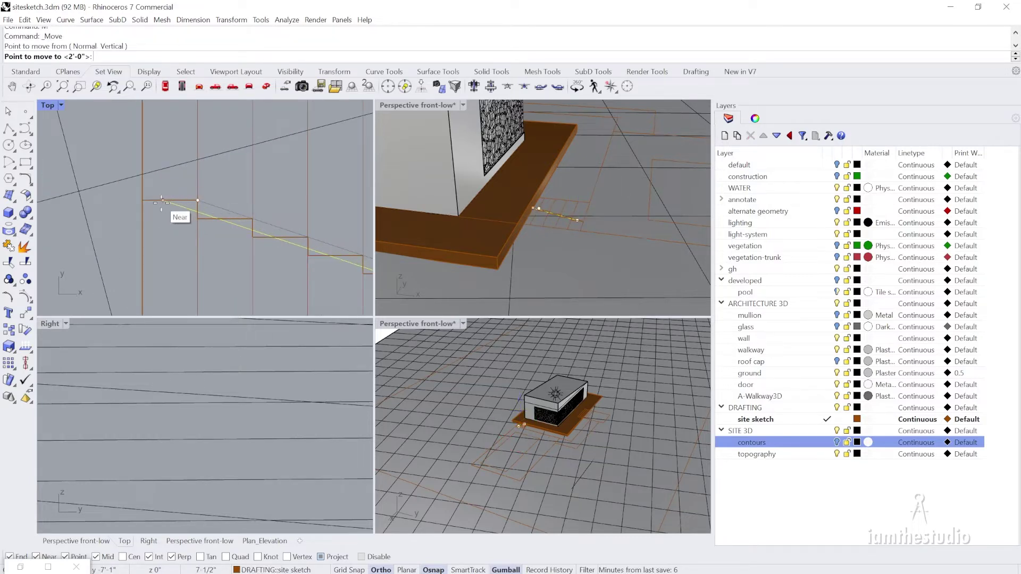
{"action": "left_click", "coordinate": [142, 200]}
Move the sloped line straight down about 12 inches below the stair profile
{"action": "type", "text": "m"}
{"action": "key", "text": "Return"}
{"action": "left_click", "coordinate": [170, 217]}
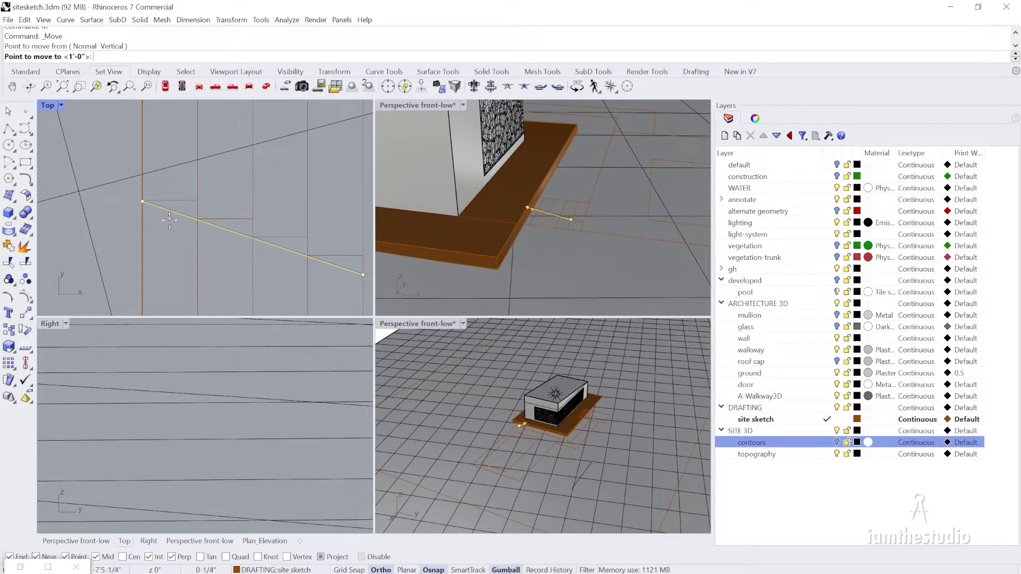
{"action": "left_click", "coordinate": [169, 274]}
{"action": "key", "text": "Escape"}
Draw a vertical line at the platform edge from the start of the stair profile to the upper end of the sloped line
{"action": "type", "text": "l"}
{"action": "key", "text": "Return"}
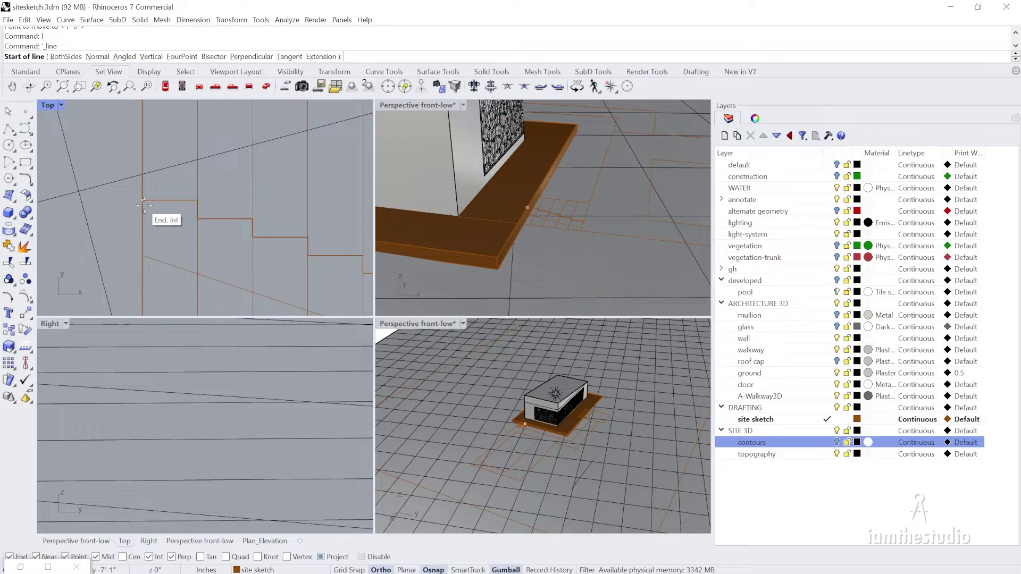
{"action": "left_click", "coordinate": [143, 201]}
{"action": "left_click", "coordinate": [144, 256]}
Join the stair polyline, the vertical line and the sloped line into one curve
{"action": "left_click_drag", "start_coordinate": [132, 184], "coordinate": [166, 269]}
{"action": "left_click", "coordinate": [169, 265], "text": "shift"}
{"action": "left_click", "coordinate": [156, 200], "text": "shift"}
{"action": "scroll", "coordinate": [156, 201], "scroll_direction": "down", "scroll_amount": 10}
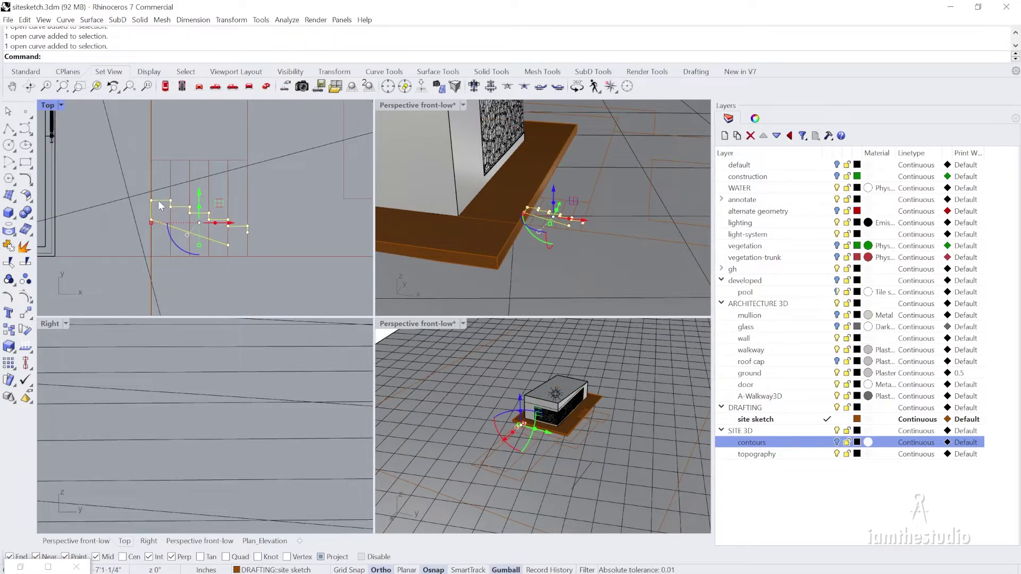
{"action": "key", "text": "Return"}
{"action": "key", "text": "Escape"}
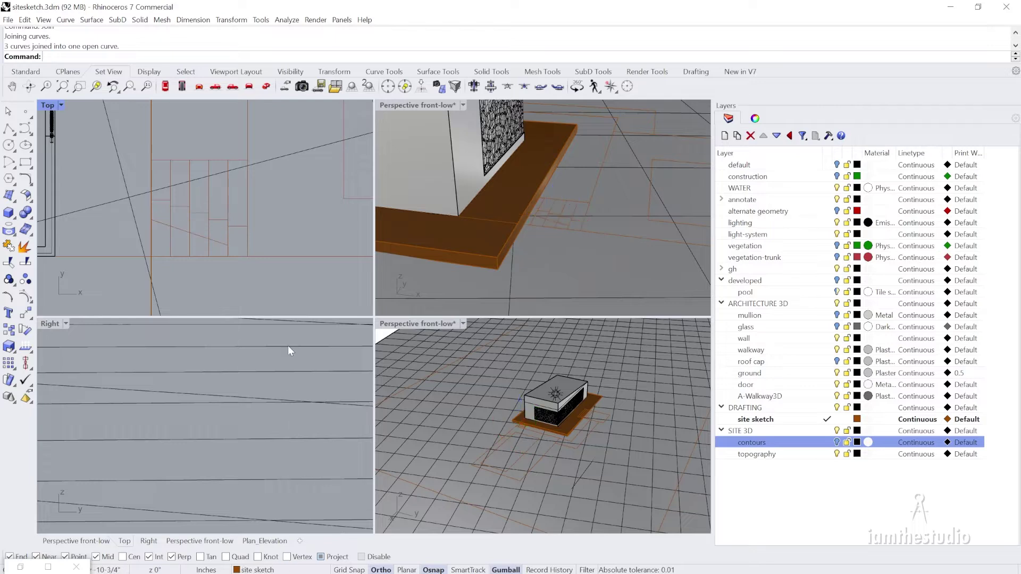
Close the stair profile by filleting its last riser with the sloped line at radius 0
{"action": "scroll", "coordinate": [274, 249], "scroll_direction": "up", "scroll_amount": 4}
{"action": "type", "text": "f"}
{"action": "key", "text": "Return"}
{"action": "left_click", "coordinate": [249, 226]}
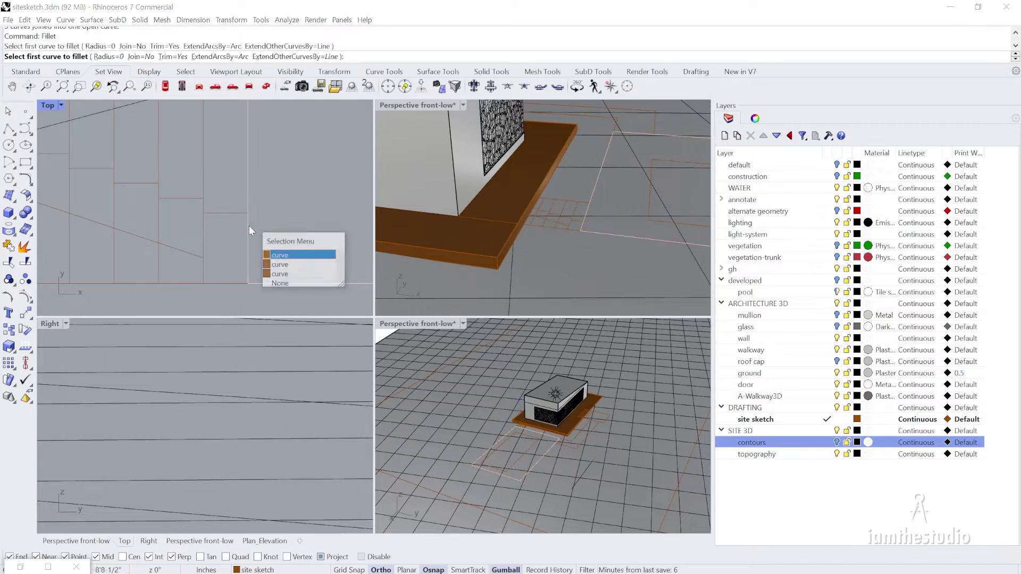
{"action": "left_click", "coordinate": [282, 274]}
{"action": "left_click", "coordinate": [196, 255]}
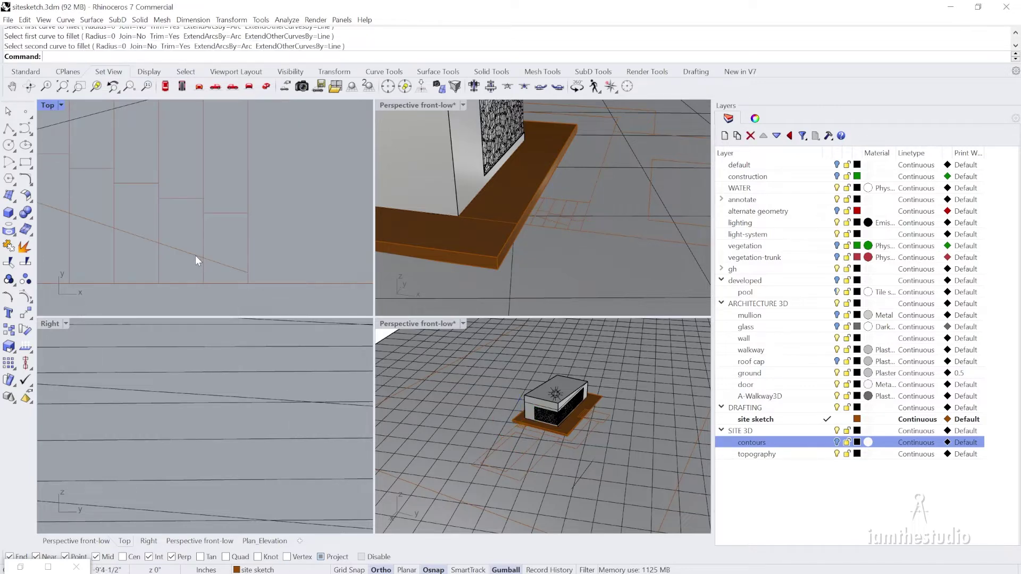
Raise the sloped underside segment of the closed stair profile to make the stair thinner, then select the whole profile
{"action": "left_click", "coordinate": [242, 214]}
{"action": "scroll", "coordinate": [283, 260], "scroll_direction": "down", "scroll_amount": 10}
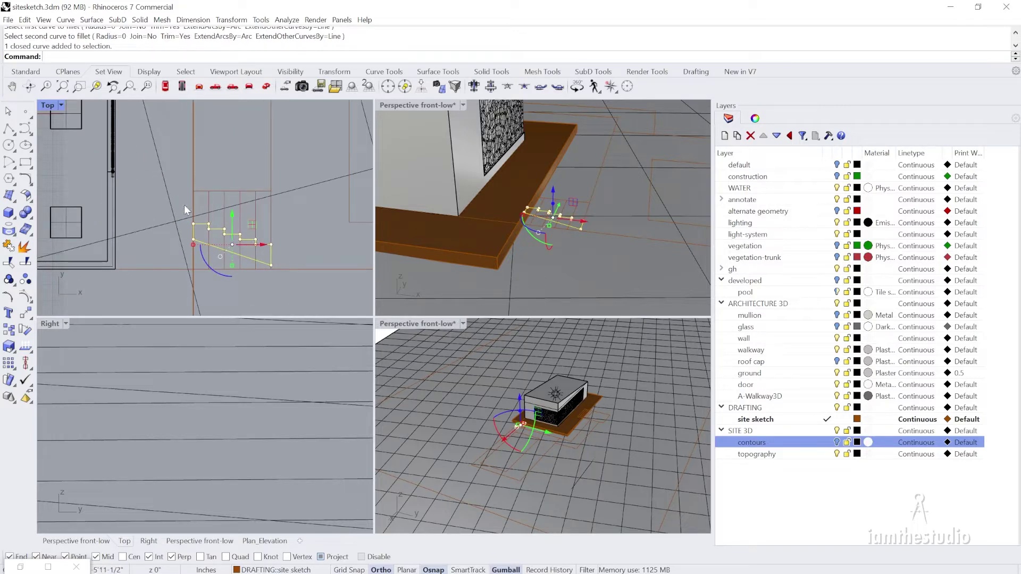
{"action": "scroll", "coordinate": [232, 226], "scroll_direction": "up", "scroll_amount": 10}
{"action": "scroll", "coordinate": [144, 164], "scroll_direction": "down", "scroll_amount": 2}
{"action": "scroll", "coordinate": [196, 236], "scroll_direction": "up", "scroll_amount": 2}
{"action": "left_click", "coordinate": [214, 258]}
{"action": "left_click", "coordinate": [218, 273], "text": "ctrl+shift"}
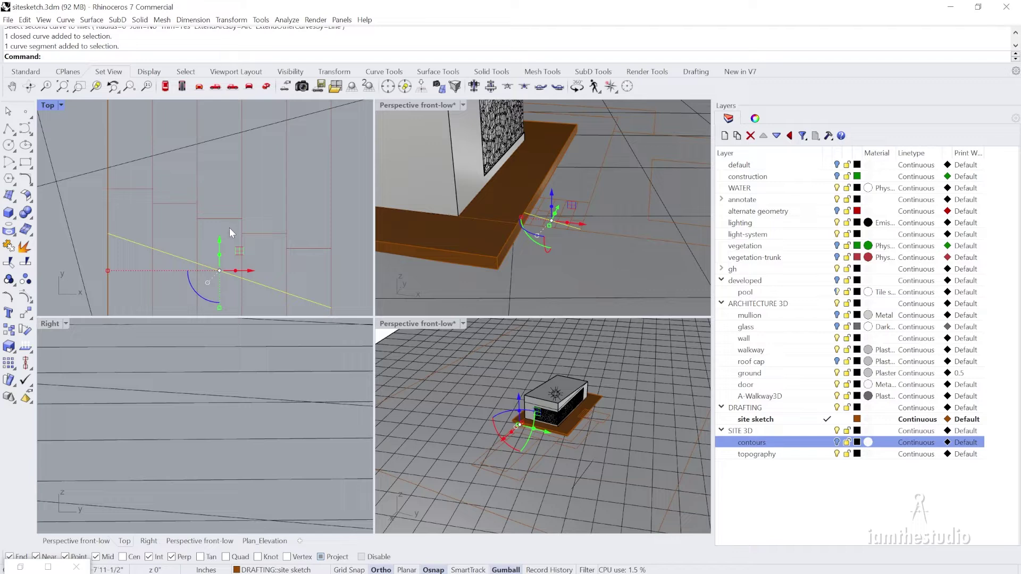
{"action": "left_click", "coordinate": [224, 242]}
{"action": "key", "text": "Return"}
{"action": "left_click", "coordinate": [229, 239]}
{"action": "left_click", "coordinate": [225, 249]}
Rotate the closed stair profile 90 degrees so that it stands upright
{"action": "right_click_drag", "start_coordinate": [506, 240], "coordinate": [492, 240]}
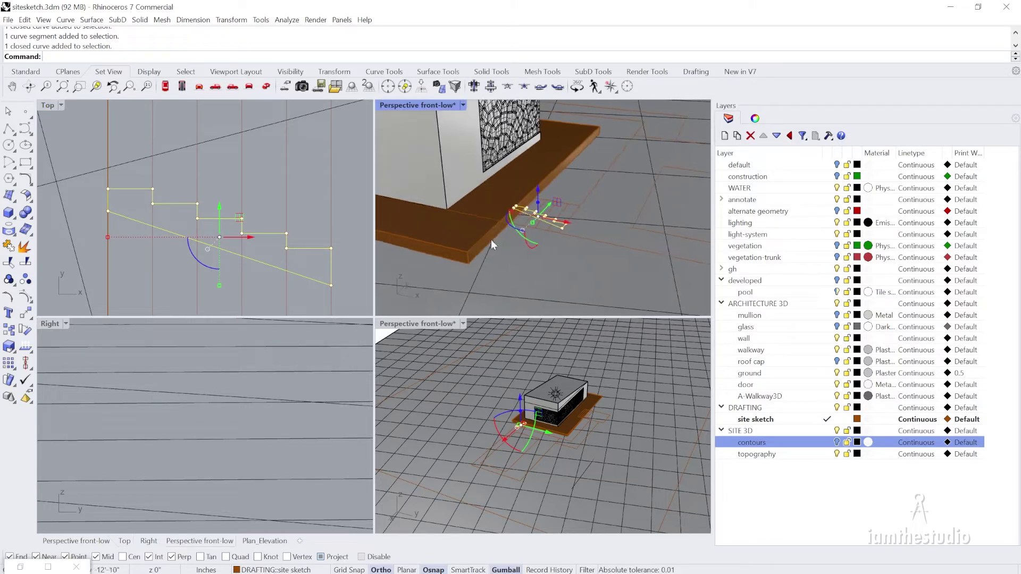
{"action": "right_click_drag", "start_coordinate": [598, 272], "coordinate": [522, 270]}
{"action": "left_click", "coordinate": [491, 258]}
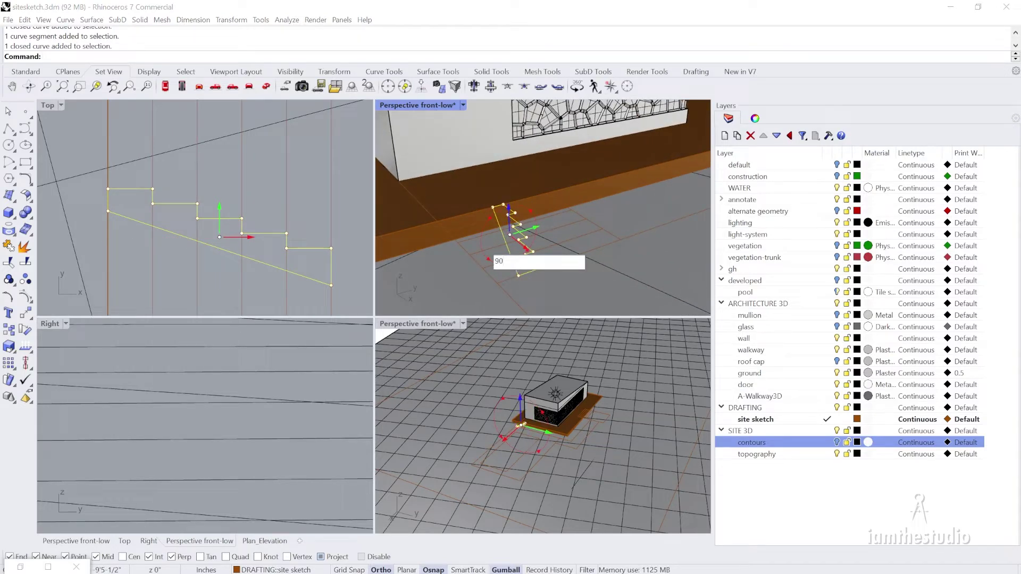
{"action": "key", "text": "Return"}
{"action": "key", "text": "Escape"}
Turn off Project snapping and move the upright stair profile against the platform edge at the near side of the stair outline
{"action": "right_click_drag", "start_coordinate": [525, 182], "coordinate": [531, 222]}
{"action": "scroll", "coordinate": [546, 187], "scroll_direction": "down", "scroll_amount": 1}
{"action": "left_click", "coordinate": [518, 212]}
{"action": "type", "text": "m"}
{"action": "key", "text": "Return"}
{"action": "left_click", "coordinate": [518, 204]}
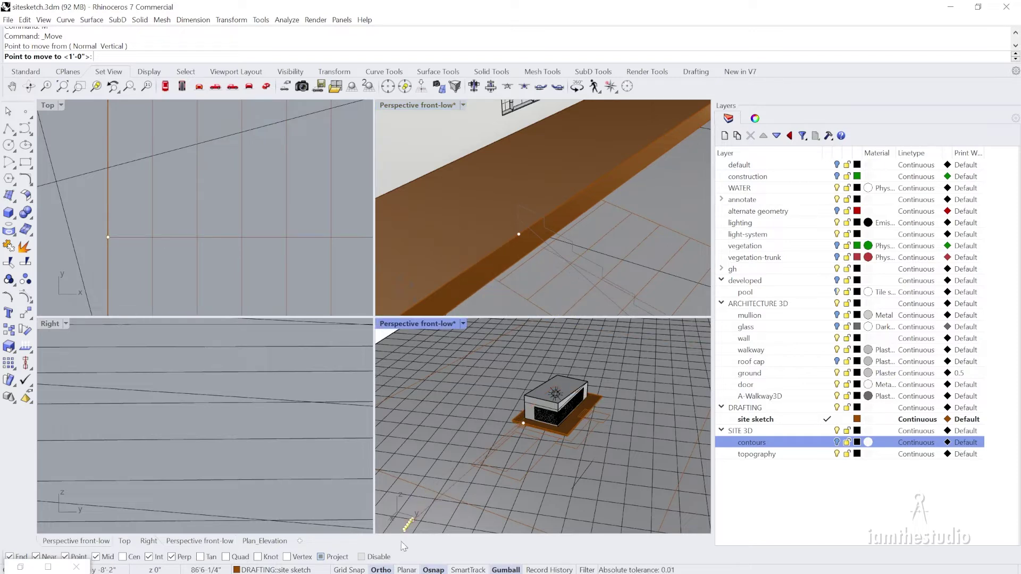
{"action": "left_click", "coordinate": [321, 557]}
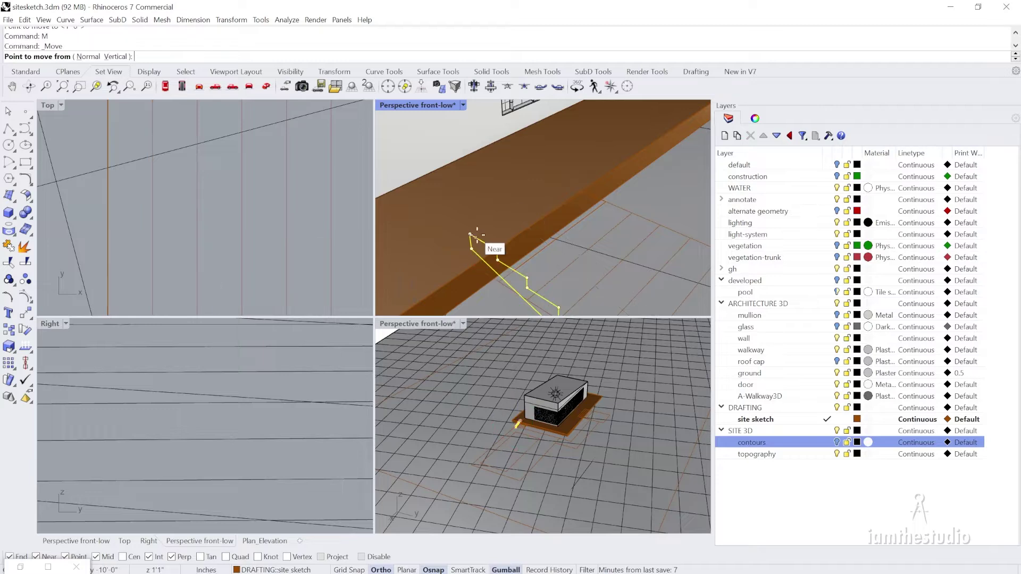
{"action": "left_click", "coordinate": [471, 265]}
Extrude the upright stair profile as a solid across the width of the stair outline
{"action": "scroll", "coordinate": [499, 223], "scroll_direction": "down", "scroll_amount": 10}
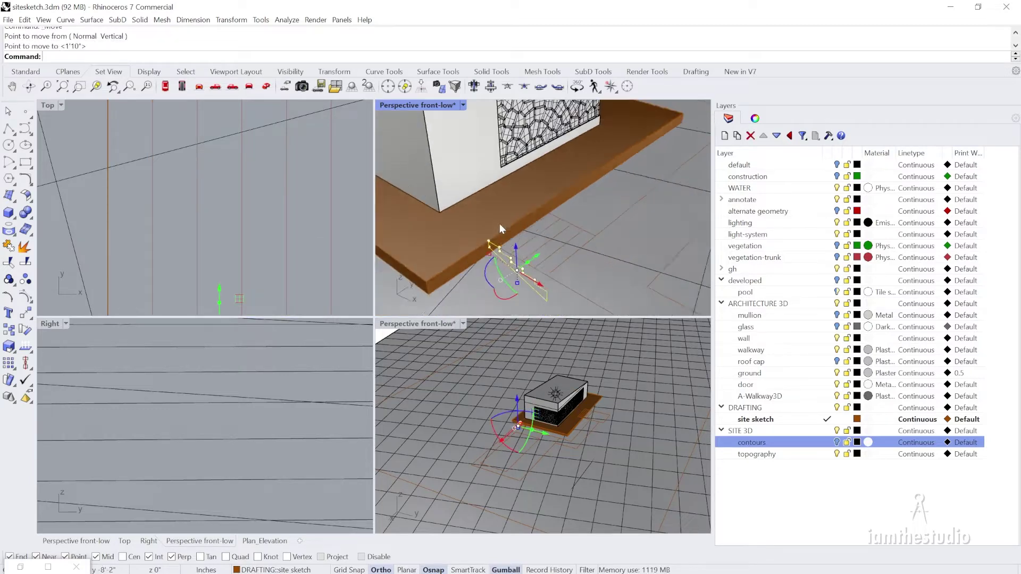
{"action": "type", "text": "p"}
{"action": "key", "text": "Return"}
{"action": "left_click", "coordinate": [508, 256]}
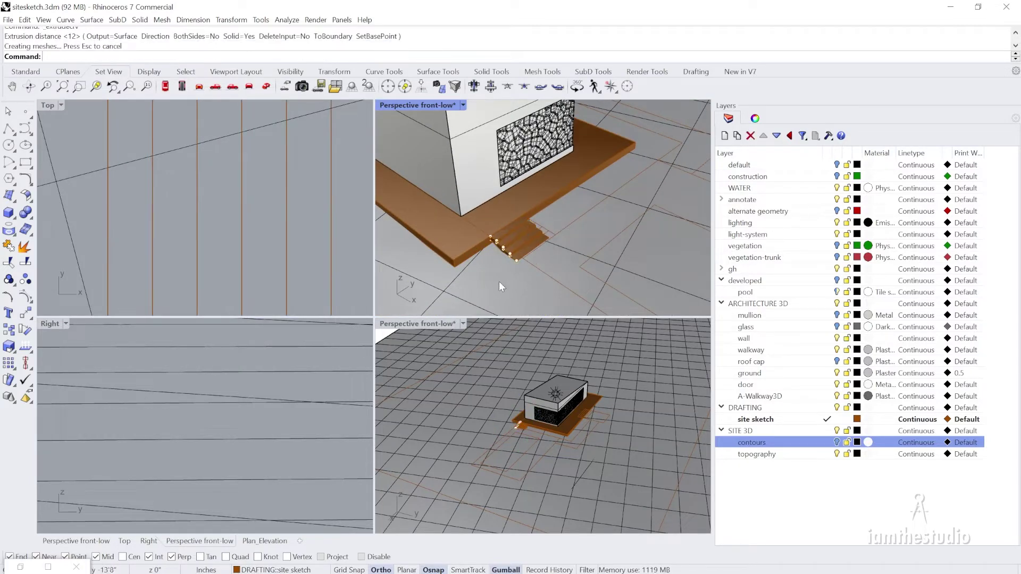
Examine the extruded stairs and how they meet the platform from several angles
{"action": "scroll", "coordinate": [618, 231], "scroll_direction": "up", "scroll_amount": 5}
{"action": "right_click_drag", "start_coordinate": [615, 231], "coordinate": [534, 233]}
{"action": "right_click_drag", "start_coordinate": [521, 186], "coordinate": [464, 147]}
{"action": "left_click", "coordinate": [543, 195]}
{"action": "scroll", "coordinate": [545, 214], "scroll_direction": "down", "scroll_amount": 7}
{"action": "scroll", "coordinate": [465, 151], "scroll_direction": "up", "scroll_amount": 8}
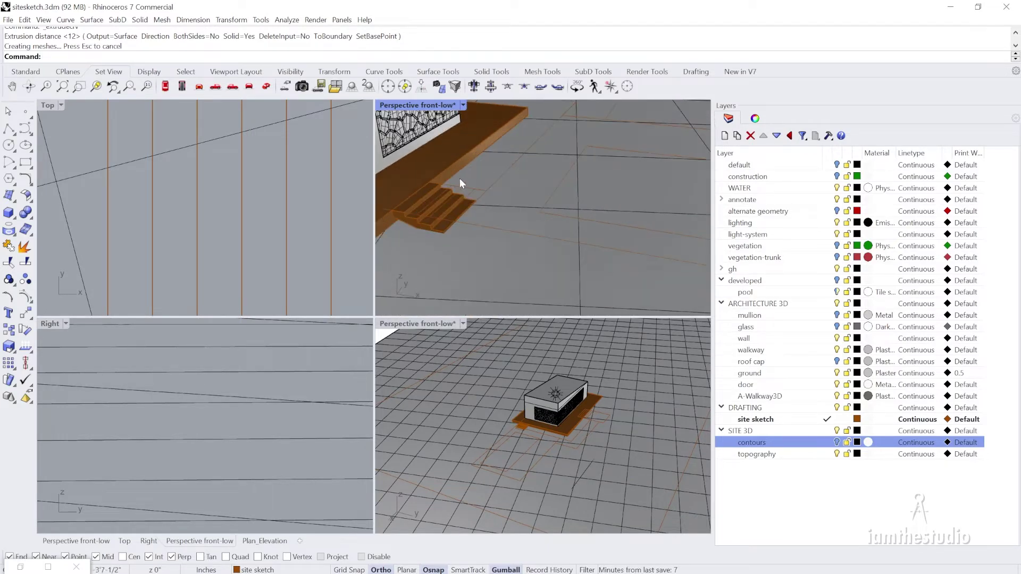
{"action": "scroll", "coordinate": [467, 221], "scroll_direction": "up", "scroll_amount": 8}
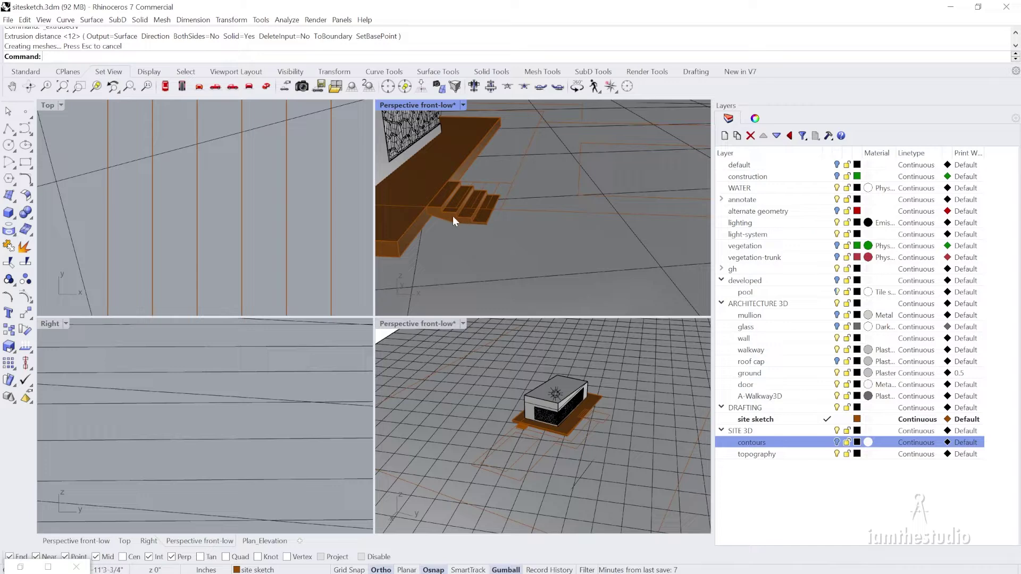
Inspect the lowest stair step against the terrain and the neighbouring rectangular platform outline
{"action": "scroll", "coordinate": [512, 151], "scroll_direction": "down", "scroll_amount": 6}
{"action": "right_click_drag", "start_coordinate": [512, 151], "coordinate": [500, 169]}
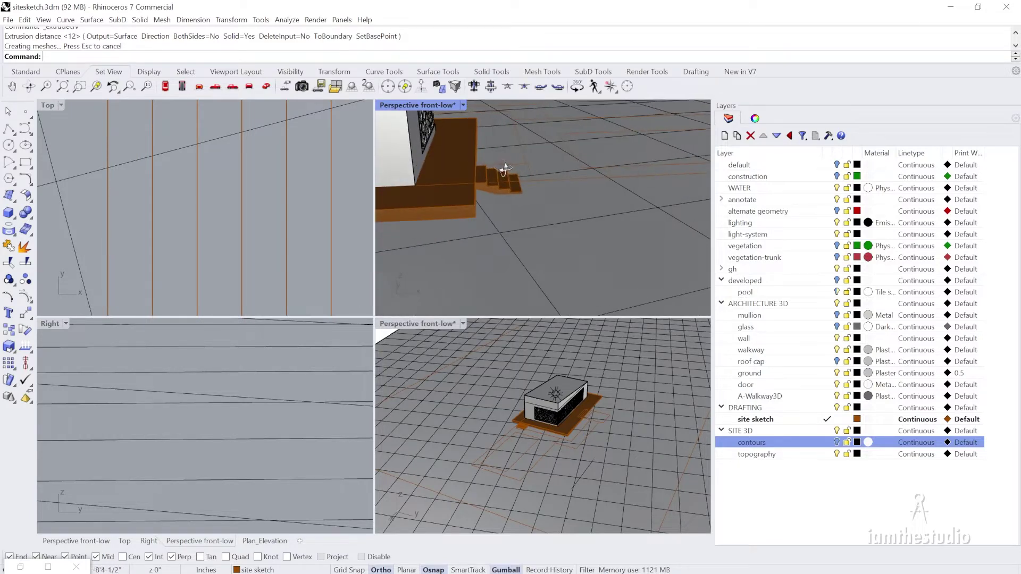
{"action": "scroll", "coordinate": [493, 183], "scroll_direction": "up", "scroll_amount": 5}
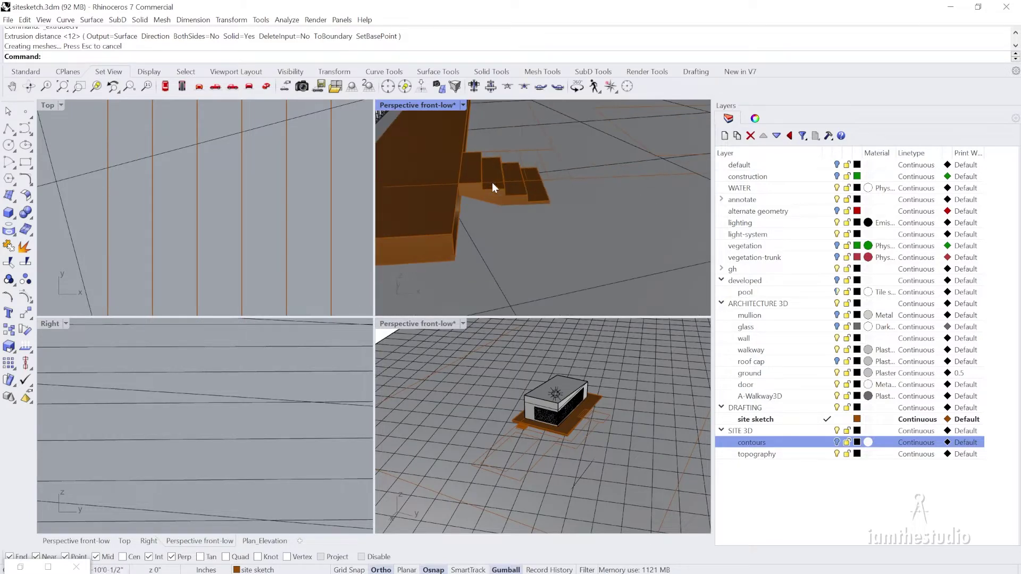
{"action": "left_click", "coordinate": [515, 201]}
{"action": "scroll", "coordinate": [543, 187], "scroll_direction": "up", "scroll_amount": 5}
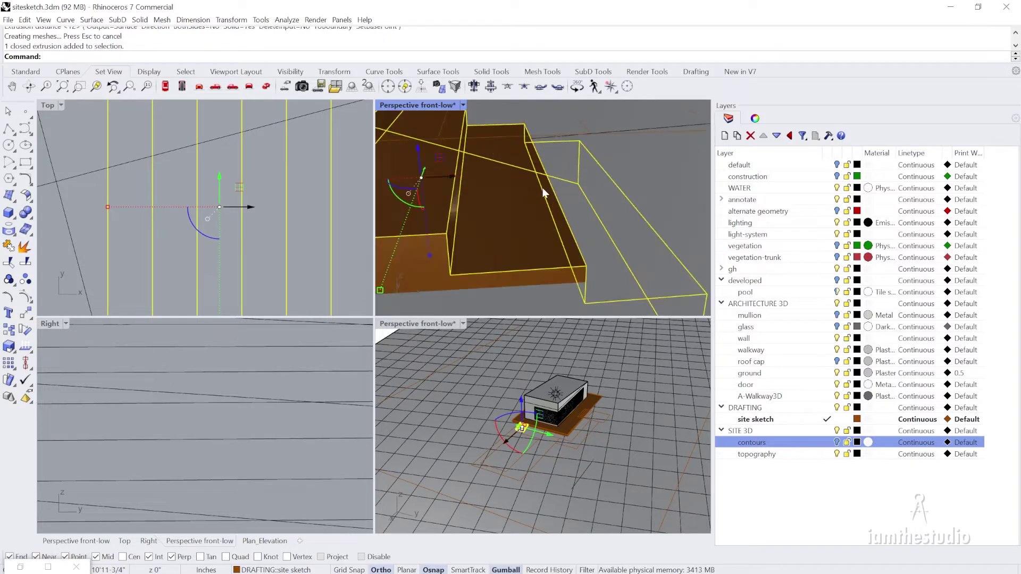
{"action": "scroll", "coordinate": [496, 135], "scroll_direction": "down", "scroll_amount": 4}
{"action": "right_click_drag", "start_coordinate": [499, 140], "coordinate": [537, 174]}
{"action": "left_click", "coordinate": [537, 174]}
{"action": "right_click_drag", "start_coordinate": [470, 148], "coordinate": [544, 209]}
{"action": "scroll", "coordinate": [521, 178], "scroll_direction": "up", "scroll_amount": 3}
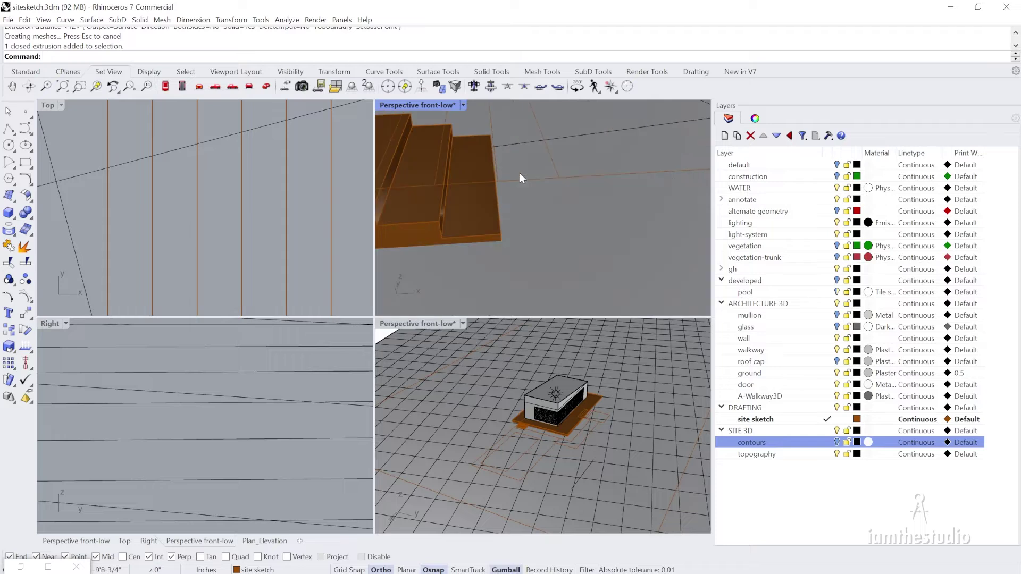
{"action": "left_click", "coordinate": [421, 238]}
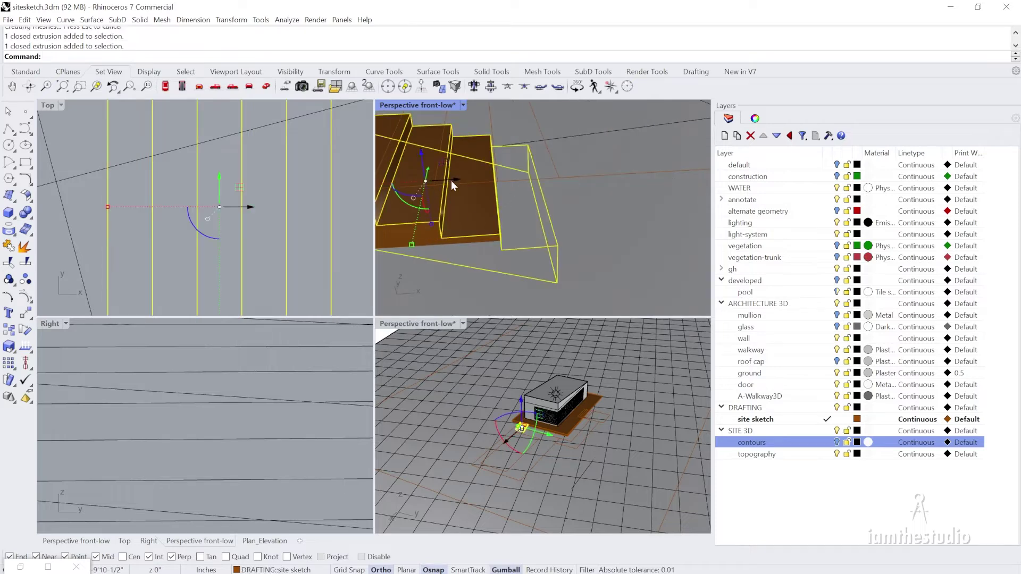
{"action": "right_click_drag", "start_coordinate": [452, 181], "coordinate": [434, 202]}
{"action": "key", "text": "Escape"}
{"action": "left_click", "coordinate": [436, 202]}
{"action": "key", "text": "Escape"}
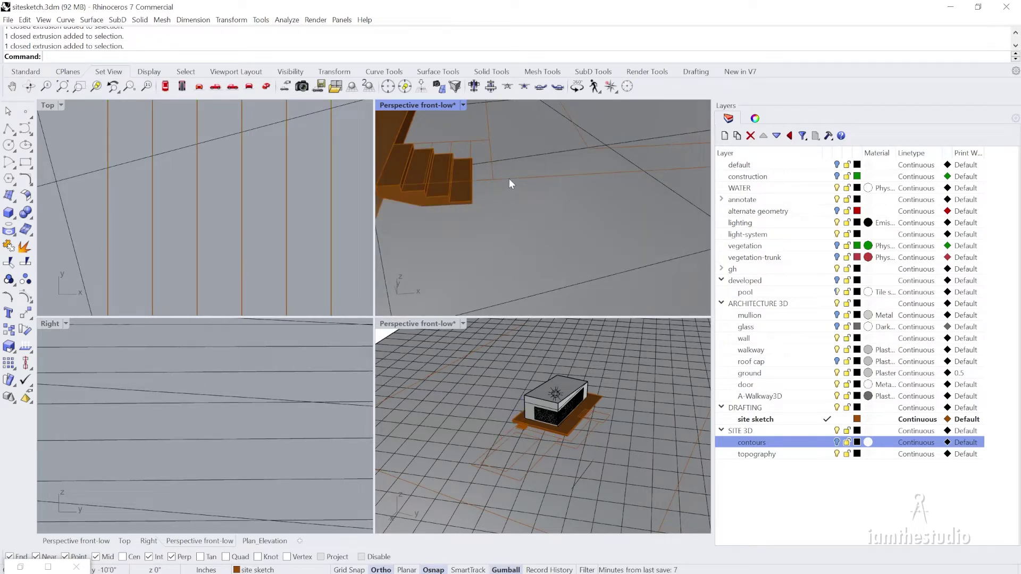
{"action": "left_click", "coordinate": [509, 179]}
{"action": "scroll", "coordinate": [459, 172], "scroll_direction": "up", "scroll_amount": 4}
{"action": "scroll", "coordinate": [471, 180], "scroll_direction": "down", "scroll_amount": 2}
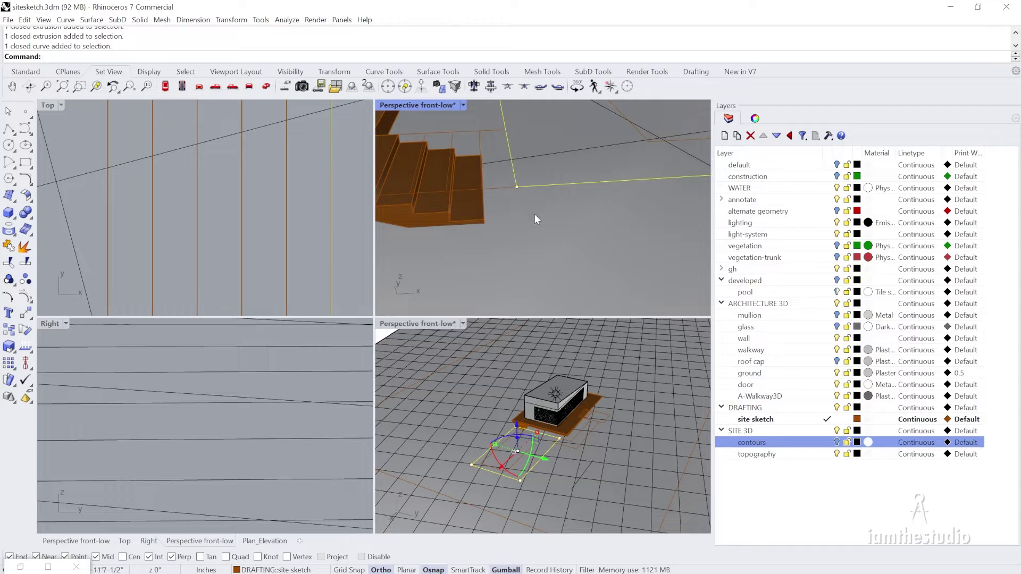
{"action": "scroll", "coordinate": [524, 222], "scroll_direction": "down", "scroll_amount": 5}
{"action": "scroll", "coordinate": [523, 220], "scroll_direction": "up", "scroll_amount": 5}
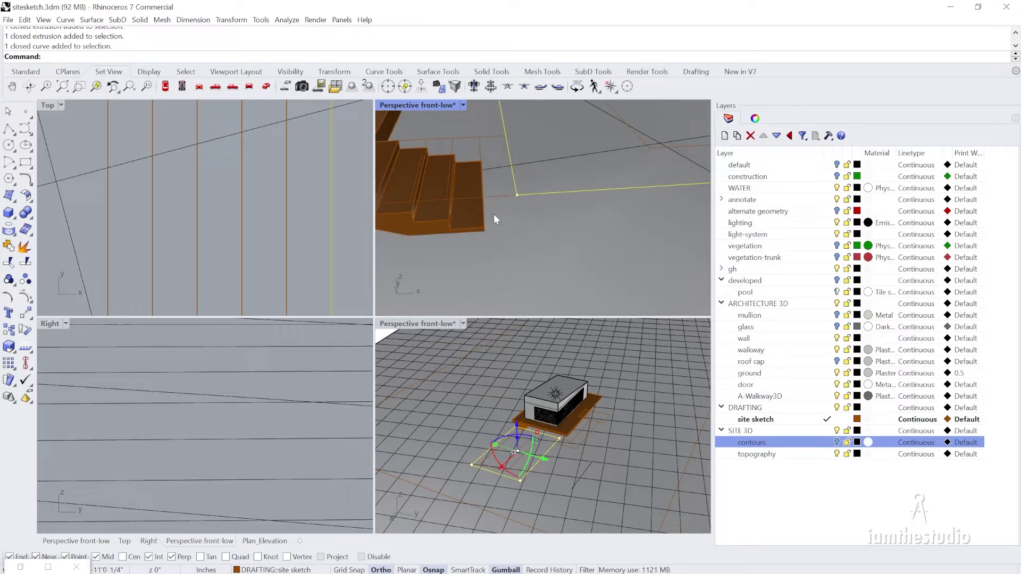
{"action": "key", "text": "Escape"}
Hide the topography surface so that the lower part of the stairs is exposed
{"action": "right_click_drag", "start_coordinate": [471, 215], "coordinate": [492, 220]}
{"action": "left_click", "coordinate": [529, 215]}
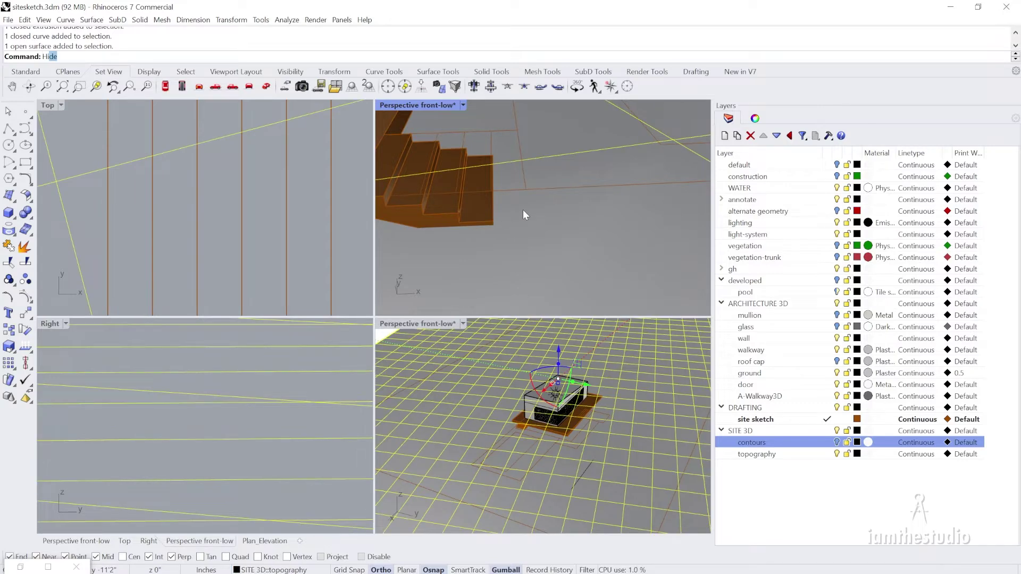
{"action": "key", "text": "Return"}
{"action": "scroll", "coordinate": [524, 215], "scroll_direction": "up", "scroll_amount": 6}
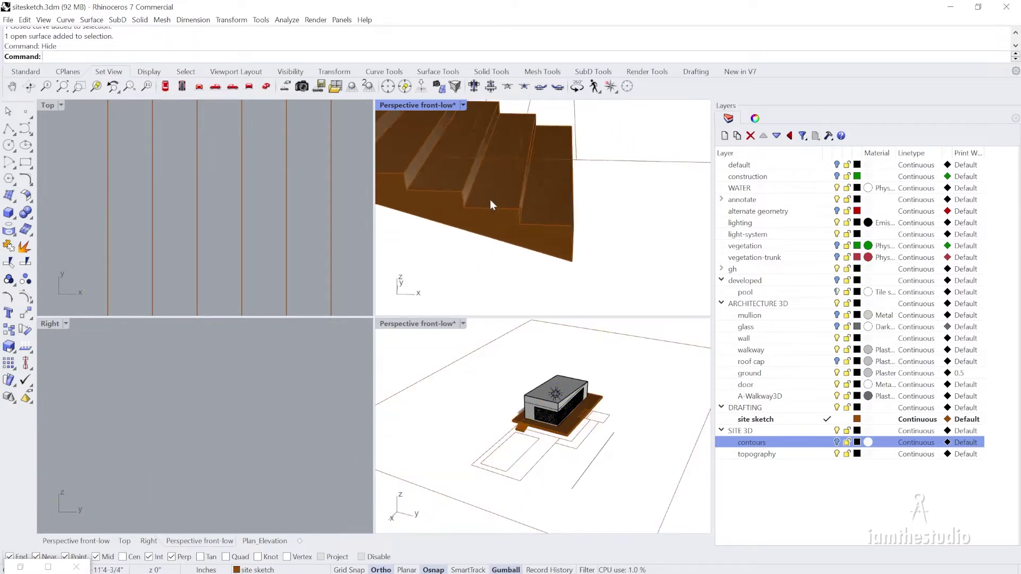
{"action": "scroll", "coordinate": [524, 211], "scroll_direction": "down", "scroll_amount": 6}
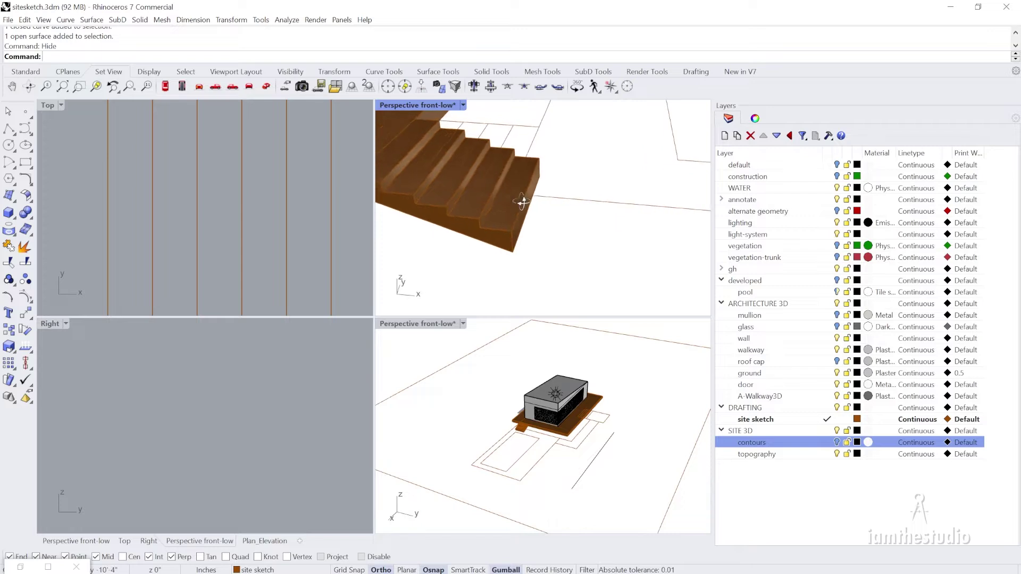
Show the hidden topography surface around the stairs and undo the Show command
{"action": "left_click", "coordinate": [491, 238]}
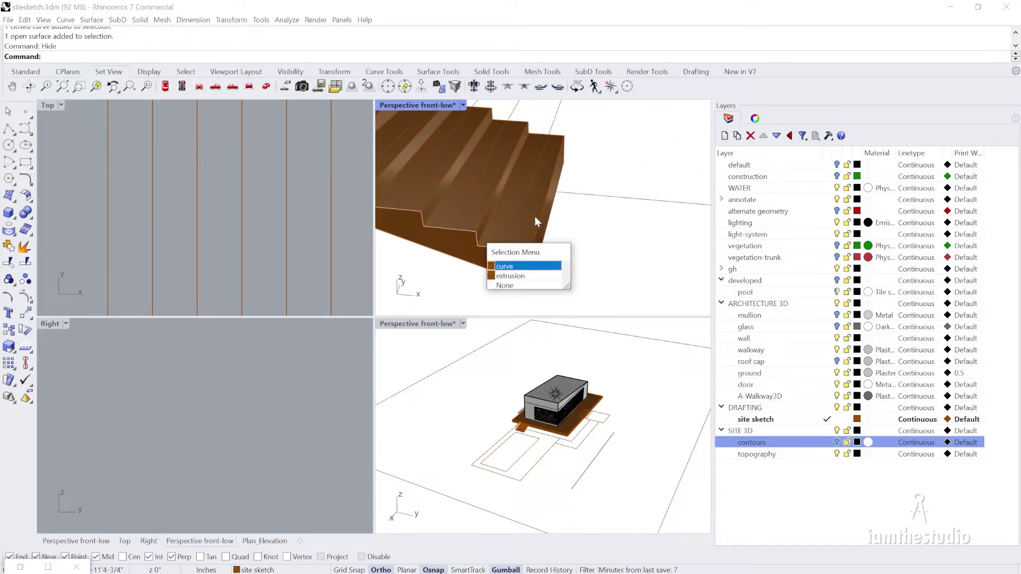
{"action": "key", "text": "Return"}
{"action": "scroll", "coordinate": [490, 219], "scroll_direction": "up", "scroll_amount": 3}
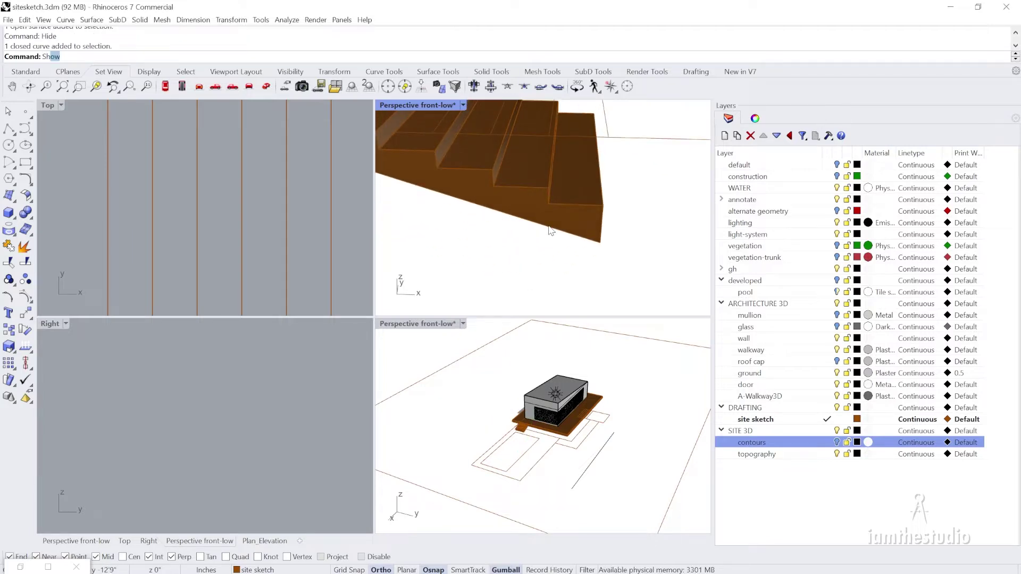
{"action": "type", "text": "Sho"}
{"action": "key", "text": "Return"}
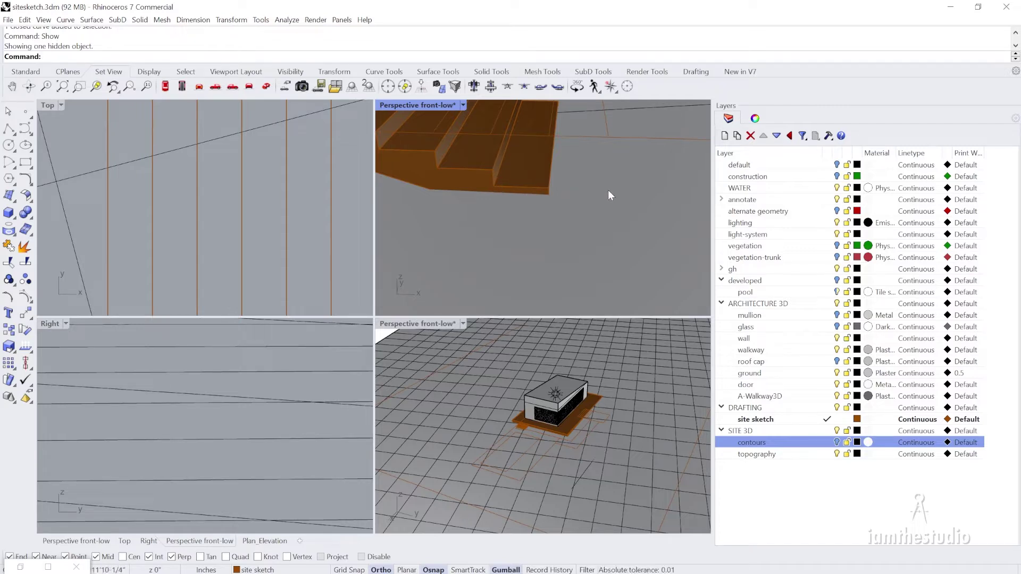
{"action": "key", "text": "ctrl+y"}
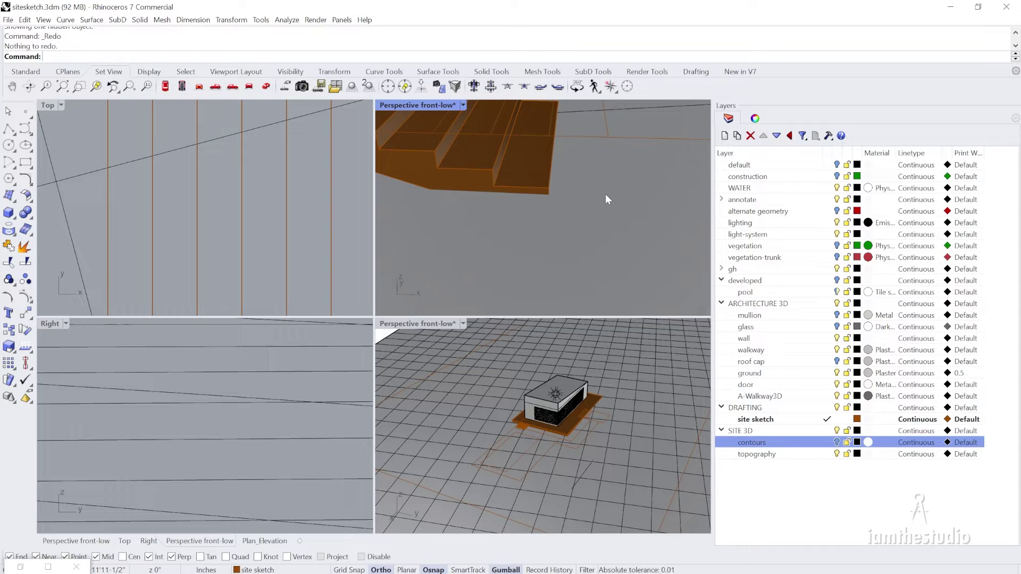
{"action": "key", "text": "ctrl+z"}
Draw a guide line from the front edge of the second-lowest tread straight outward past the end of the stairs
{"action": "right_click_drag", "start_coordinate": [582, 198], "coordinate": [552, 207]}
{"action": "key", "text": "l"}
{"action": "key", "text": "Return"}
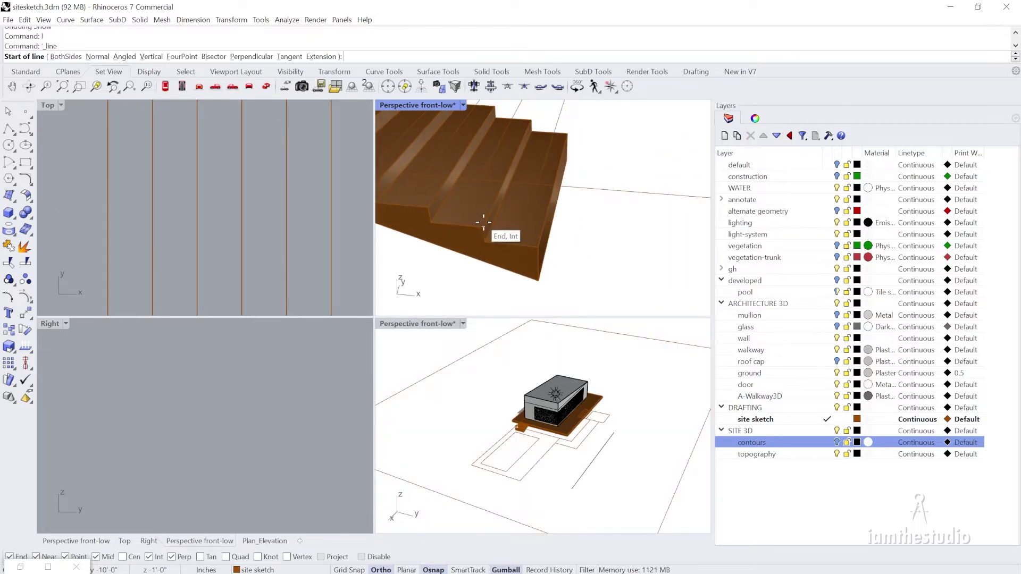
{"action": "left_click", "coordinate": [484, 227]}
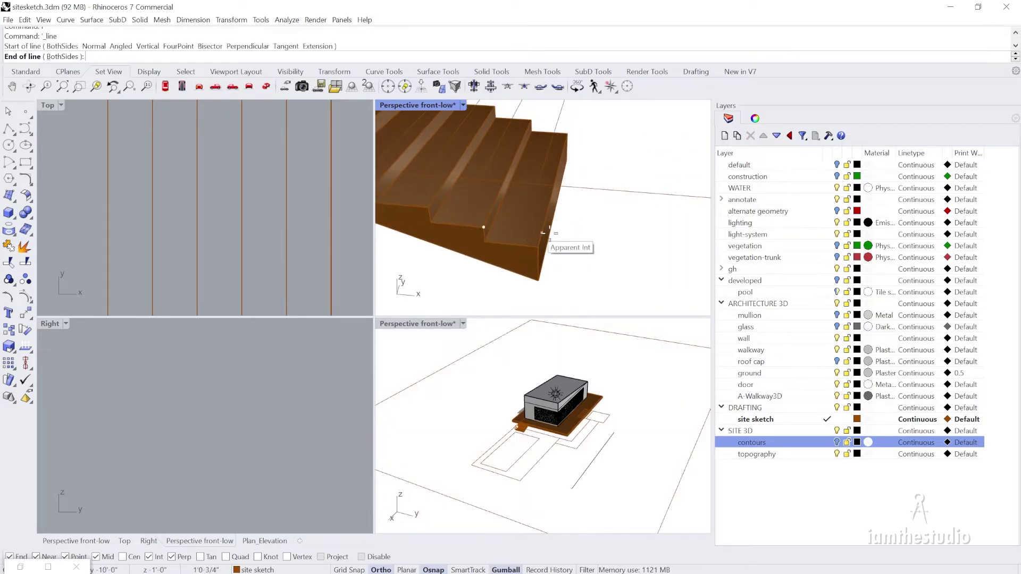
{"action": "left_click", "coordinate": [598, 238]}
{"action": "key", "text": "l"}
{"action": "key", "text": "Return"}
{"action": "key", "text": "Escape"}
Reshape the stair profile curve by raising its front corner point to the guide line and deleting the inner corner point of the lowest step
{"action": "left_click", "coordinate": [528, 246]}
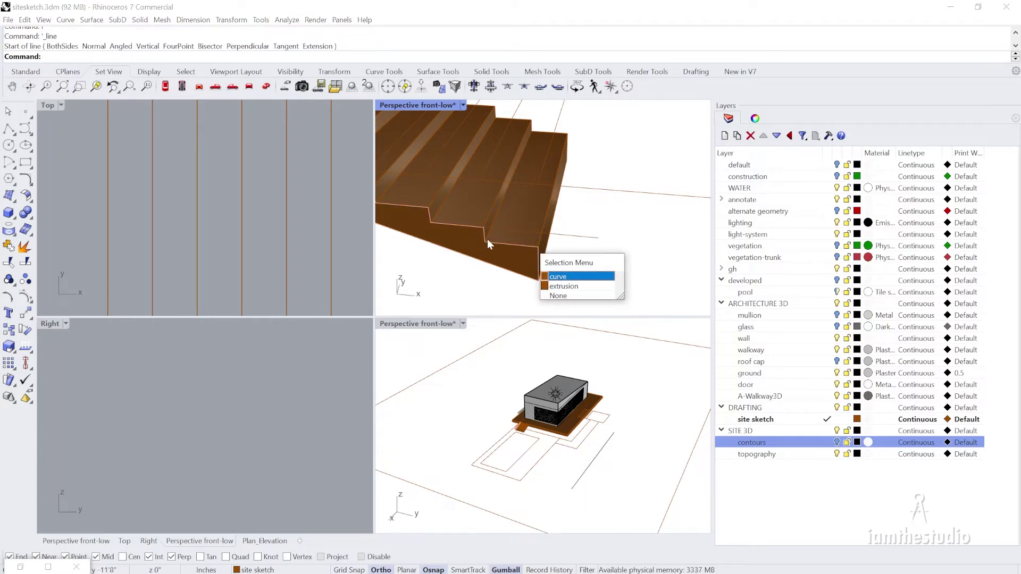
{"action": "key", "text": "Return"}
{"action": "scroll", "coordinate": [500, 241], "scroll_direction": "up", "scroll_amount": 4}
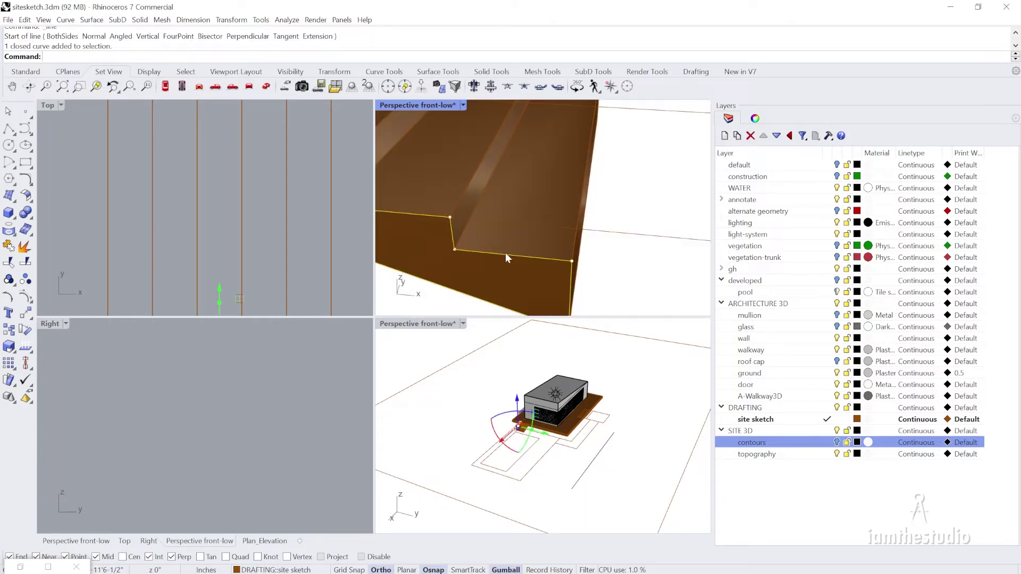
{"action": "left_click_drag", "start_coordinate": [573, 261], "coordinate": [570, 226]}
{"action": "scroll", "coordinate": [492, 231], "scroll_direction": "down", "scroll_amount": 4}
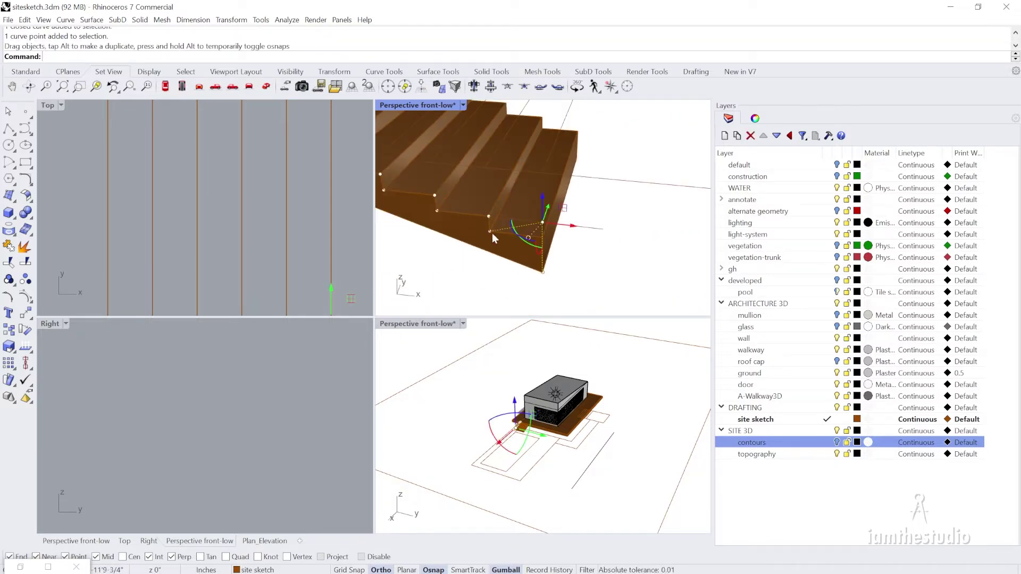
{"action": "left_click", "coordinate": [490, 231]}
{"action": "key", "text": "Delete"}
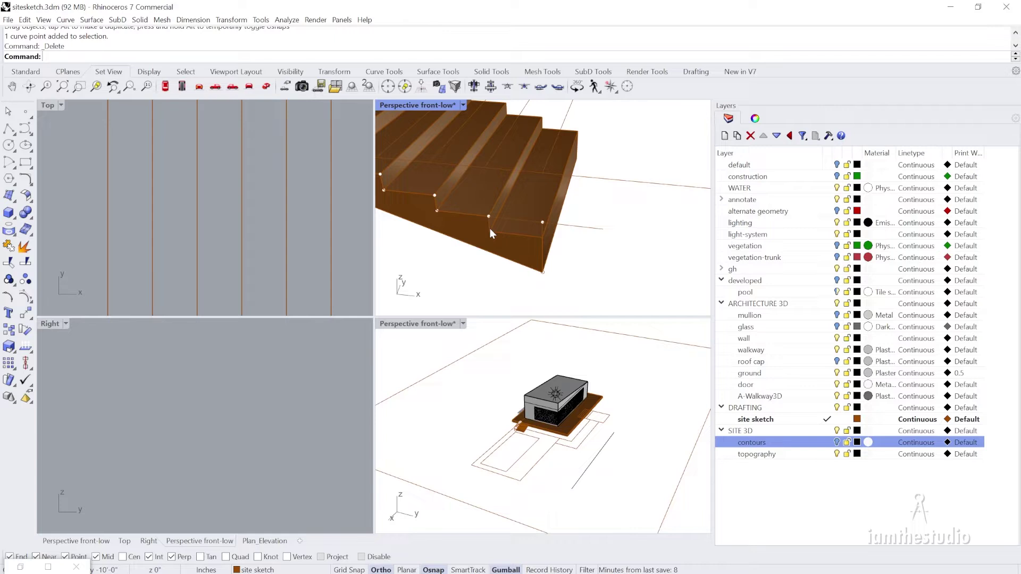
Extrude the edited stair profile as a solid across the width of the stair outline
{"action": "left_click", "coordinate": [495, 219]}
{"action": "scroll", "coordinate": [560, 215], "scroll_direction": "down", "scroll_amount": 6}
{"action": "left_click", "coordinate": [544, 216]}
{"action": "left_click", "coordinate": [544, 216]}
{"action": "type", "text": "P"}
{"action": "key", "text": "Return"}
{"action": "left_click", "coordinate": [570, 174]}
{"action": "key", "text": "Escape"}
Delete the old stair extrusion that still has the extra lowest step
{"action": "scroll", "coordinate": [540, 218], "scroll_direction": "up", "scroll_amount": 6}
{"action": "left_click", "coordinate": [541, 228]}
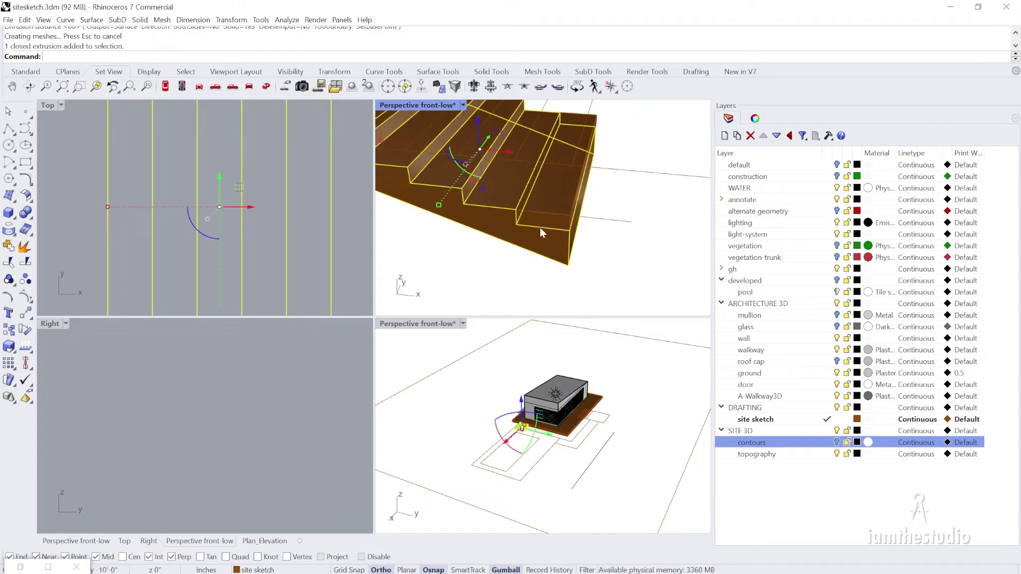
{"action": "key", "text": "Delete"}
Try to move the large rectangular platform outline down to the bottom tread and undo the move
{"action": "scroll", "coordinate": [532, 231], "scroll_direction": "down", "scroll_amount": 3}
{"action": "left_click", "coordinate": [531, 233]}
{"action": "left_click", "coordinate": [531, 231]}
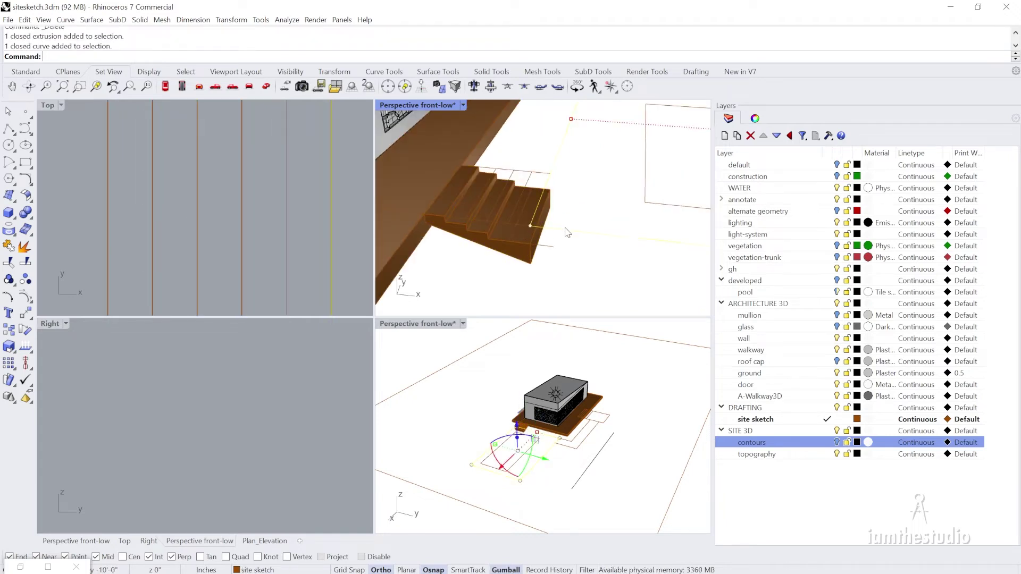
{"action": "scroll", "coordinate": [548, 237], "scroll_direction": "up", "scroll_amount": 2}
{"action": "type", "text": "M"}
{"action": "key", "text": "Return"}
{"action": "left_click", "coordinate": [524, 228]}
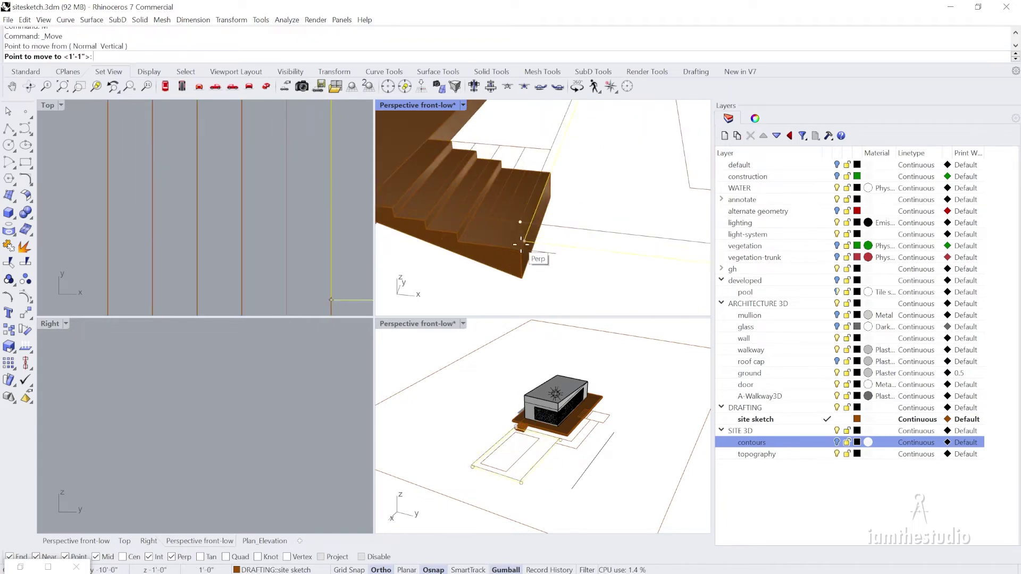
{"action": "left_click", "coordinate": [524, 253]}
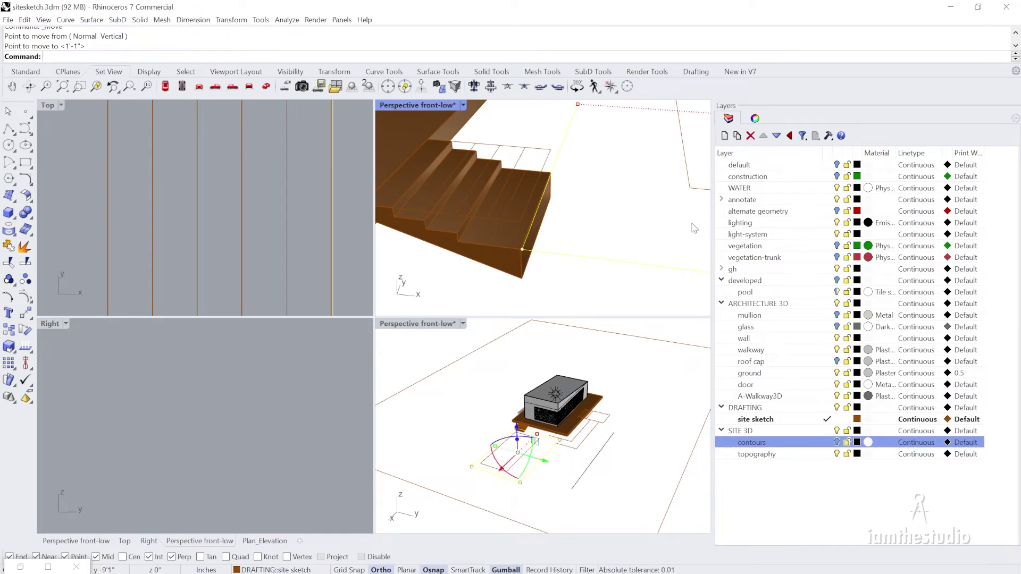
{"action": "scroll", "coordinate": [569, 202], "scroll_direction": "up", "scroll_amount": 5}
{"action": "key", "text": "ctrl+z"}
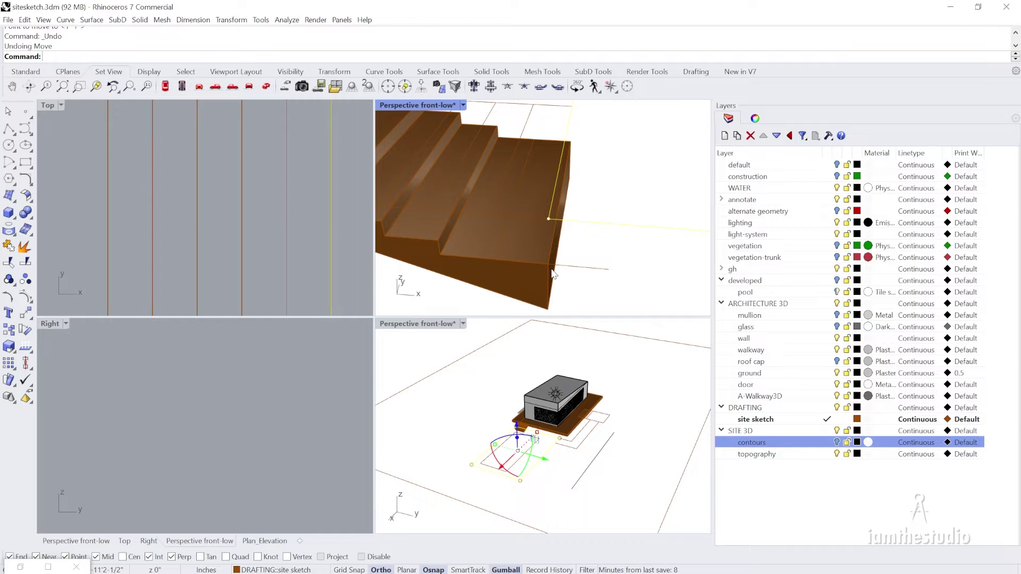
Move the large rectangular platform outline down 1'-0" to the front corner of the bottom tread
{"action": "type", "text": "m"}
{"action": "key", "text": "Return"}
{"action": "left_click", "coordinate": [492, 230]}
{"action": "left_click", "coordinate": [490, 250]}
{"action": "type", "text": "p"}
{"action": "key", "text": "Return"}
{"action": "scroll", "coordinate": [474, 223], "scroll_direction": "down", "scroll_amount": 4}
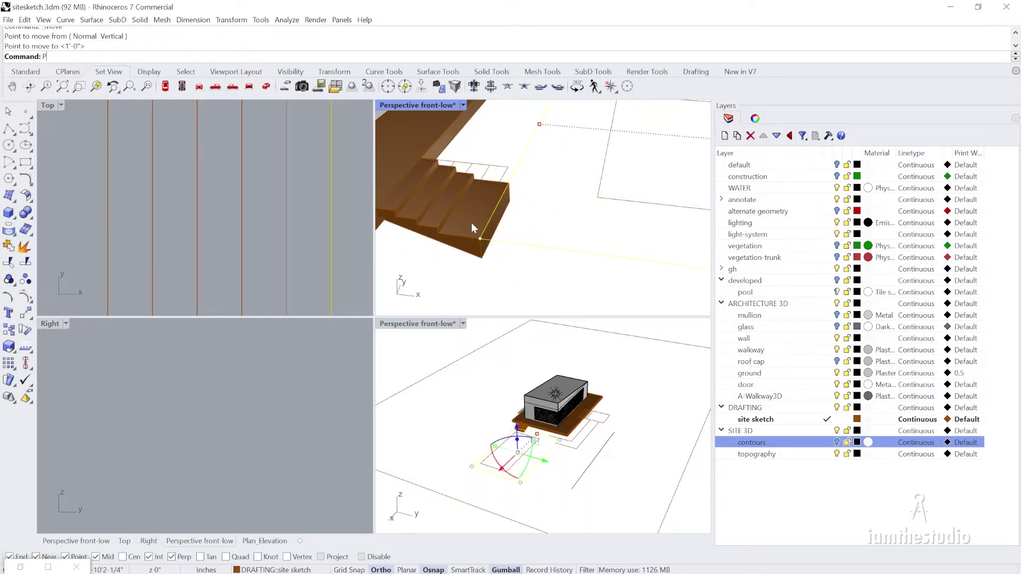
{"action": "key", "text": "Escape"}
{"action": "scroll", "coordinate": [558, 234], "scroll_direction": "down", "scroll_amount": 3}
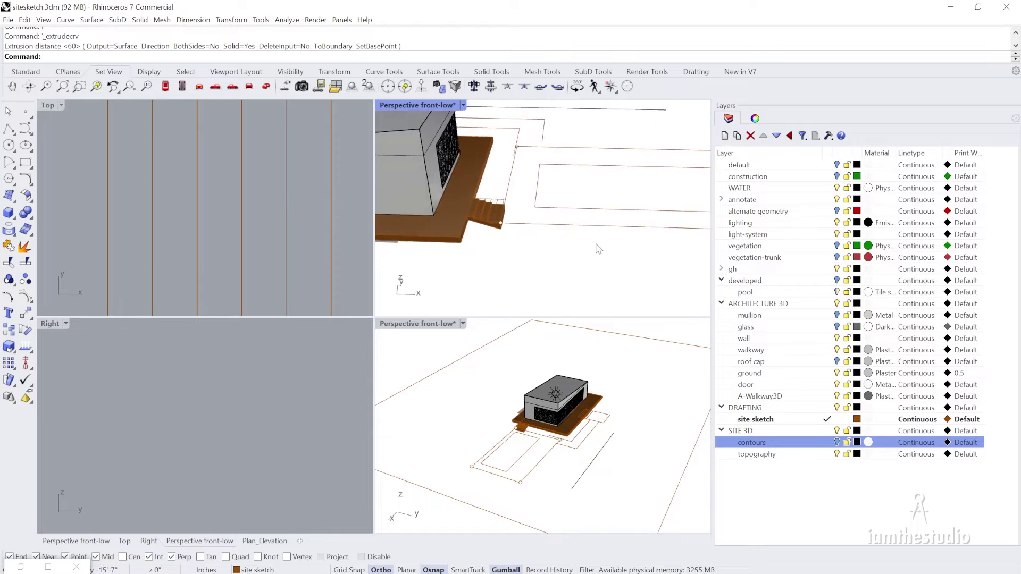
Offset the inner rectangle of the platform outward by 6 inches in the plan view
{"action": "scroll", "coordinate": [579, 247], "scroll_direction": "up", "scroll_amount": 2}
{"action": "scroll", "coordinate": [148, 208], "scroll_direction": "up", "scroll_amount": 5}
{"action": "right_click_drag", "start_coordinate": [208, 203], "coordinate": [155, 234]}
{"action": "scroll", "coordinate": [160, 235], "scroll_direction": "down", "scroll_amount": 4}
{"action": "right_click_drag", "start_coordinate": [218, 219], "coordinate": [189, 231]}
{"action": "scroll", "coordinate": [188, 227], "scroll_direction": "up", "scroll_amount": 2}
{"action": "key", "text": "Escape"}
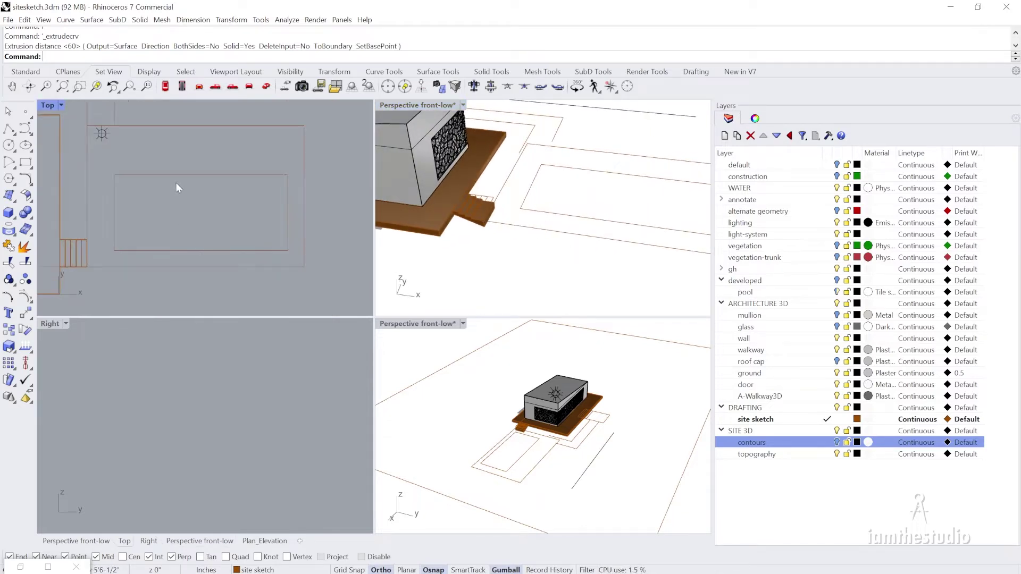
{"action": "type", "text": "O"}
{"action": "key", "text": "Return"}
{"action": "type", "text": "6"}
{"action": "key", "text": "Return"}
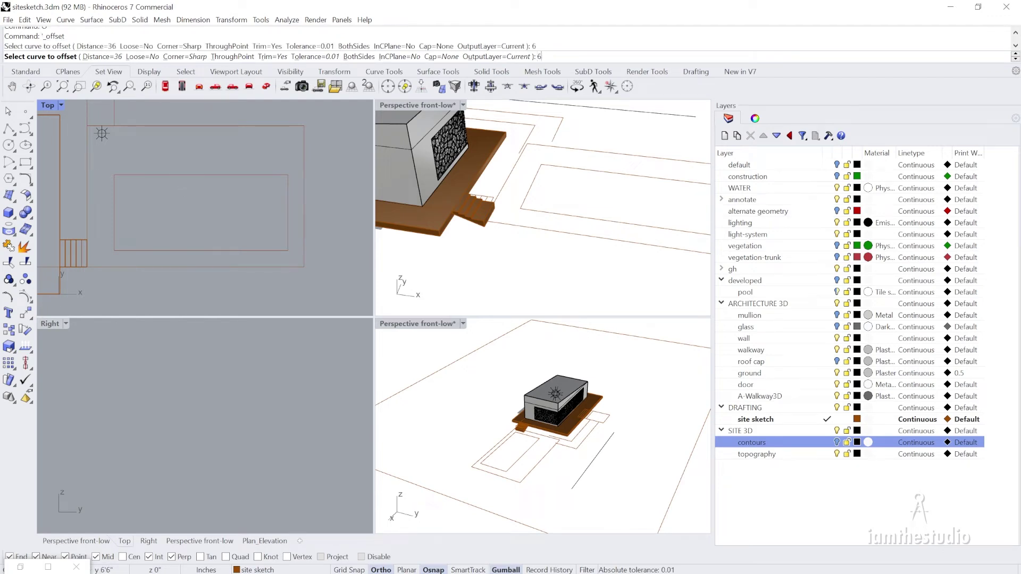
{"action": "left_click", "coordinate": [183, 175]}
{"action": "left_click", "coordinate": [187, 150]}
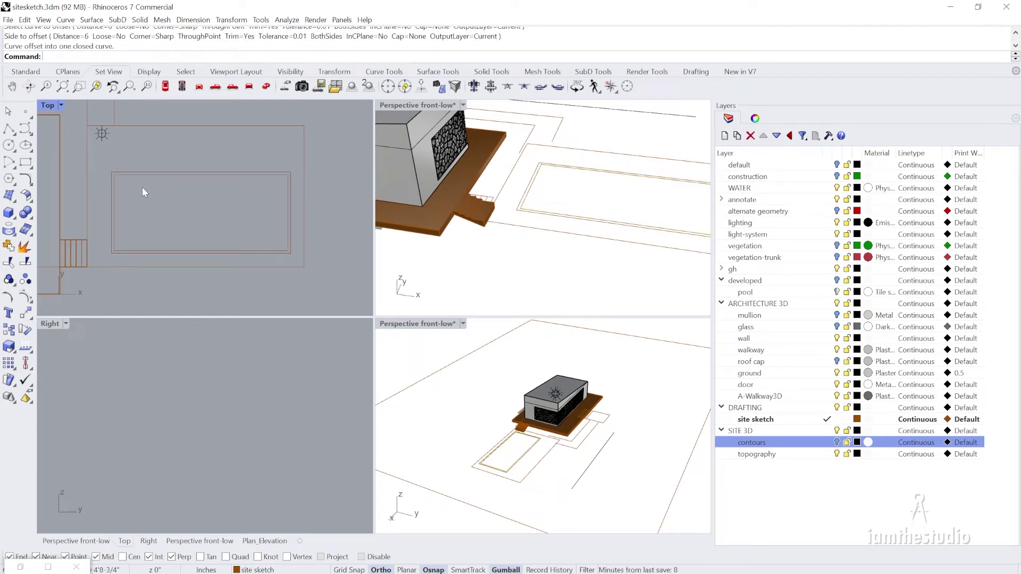
Extrude the large platform outline and its inner rectangle together as solids 24 inches high
{"action": "scroll", "coordinate": [142, 186], "scroll_direction": "up", "scroll_amount": 2}
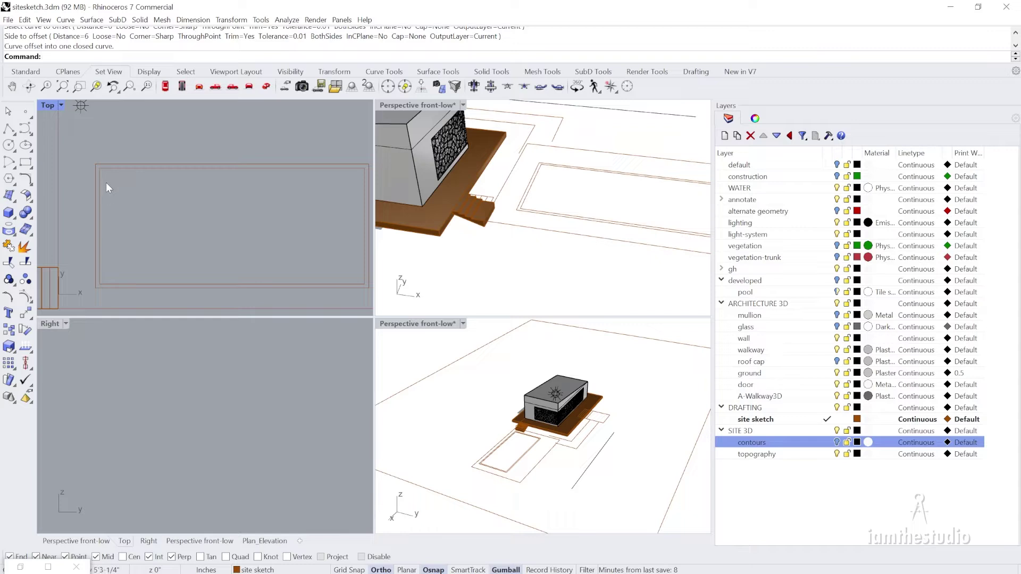
{"action": "scroll", "coordinate": [101, 195], "scroll_direction": "down", "scroll_amount": 2}
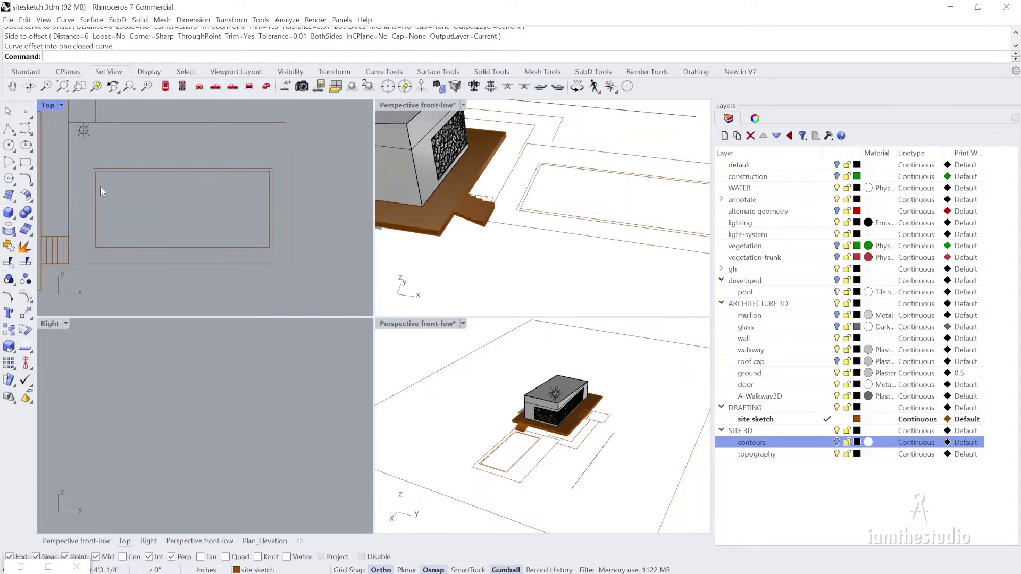
{"action": "left_click", "coordinate": [93, 193]}
{"action": "left_click", "coordinate": [87, 203]}
{"action": "scroll", "coordinate": [87, 203], "scroll_direction": "up", "scroll_amount": 2}
{"action": "right_click_drag", "start_coordinate": [103, 216], "coordinate": [142, 206]}
{"action": "left_click", "coordinate": [104, 206]}
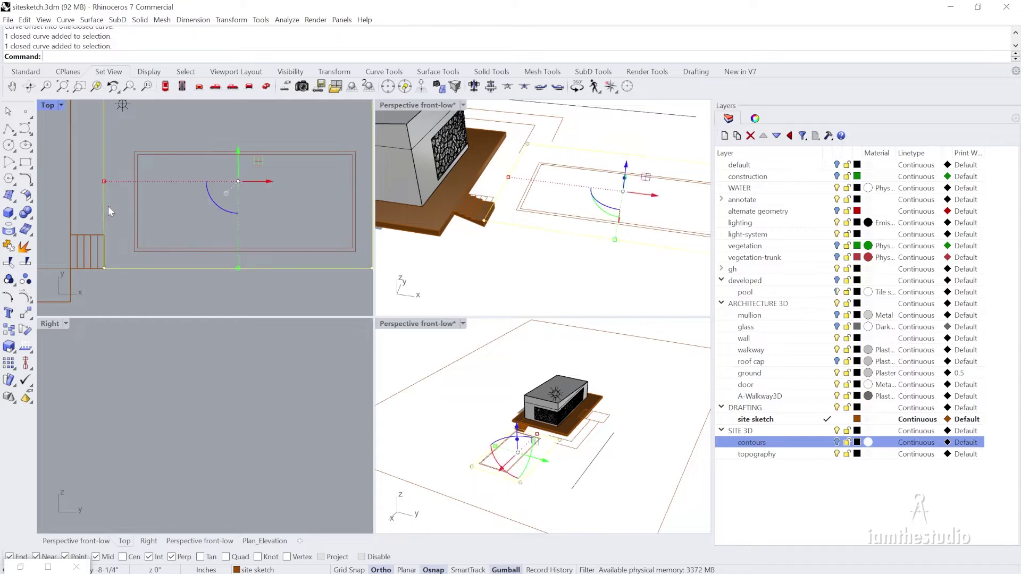
{"action": "left_click", "coordinate": [138, 210], "text": "shift"}
{"action": "right_click_drag", "start_coordinate": [543, 201], "coordinate": [514, 214]}
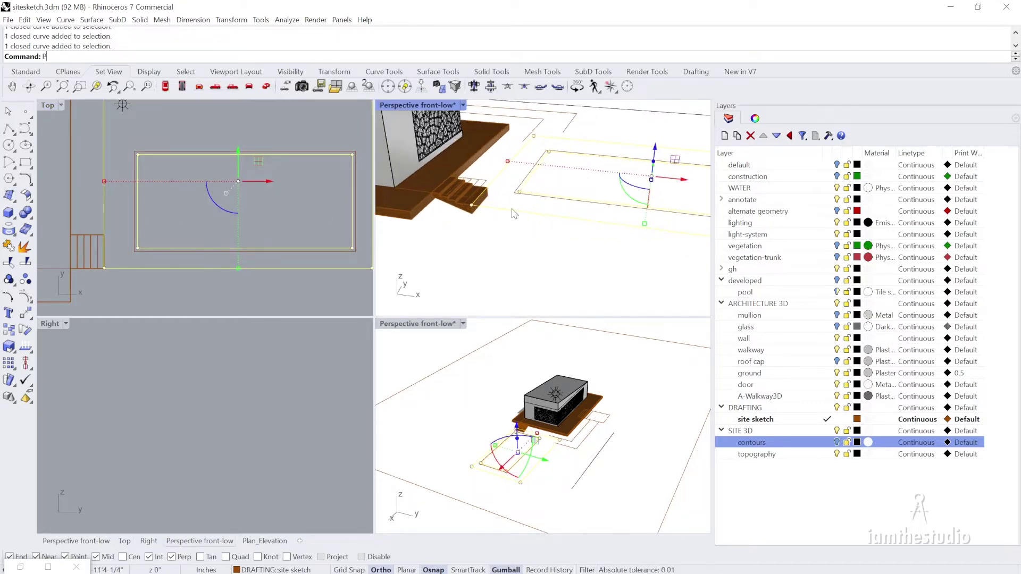
{"action": "key", "text": "Return"}
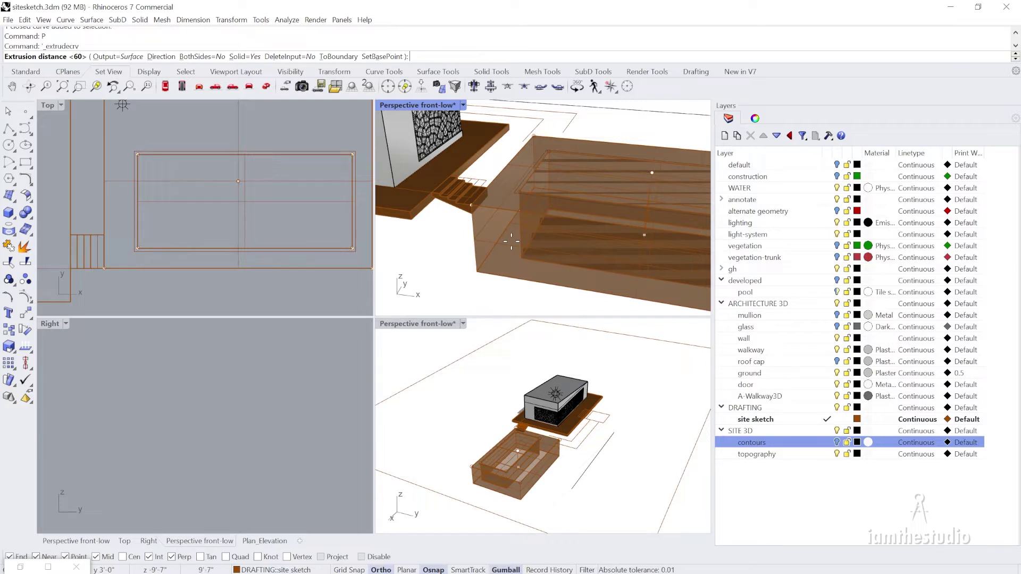
{"action": "type", "text": "24"}
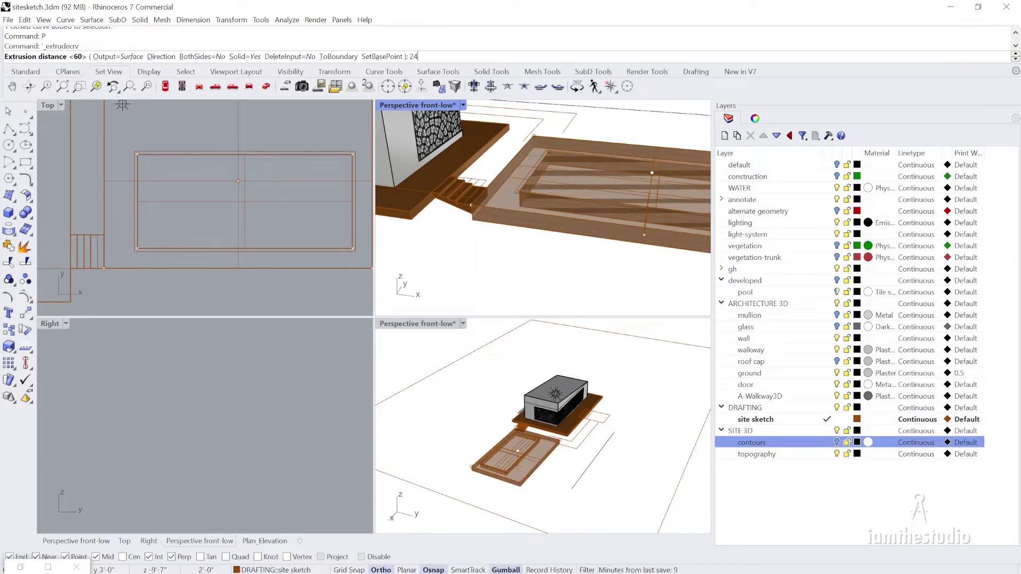
{"action": "key", "text": "Return"}
Move the inner box solid straight down from its top front corner so it passes through the platform
{"action": "left_click", "coordinate": [500, 162]}
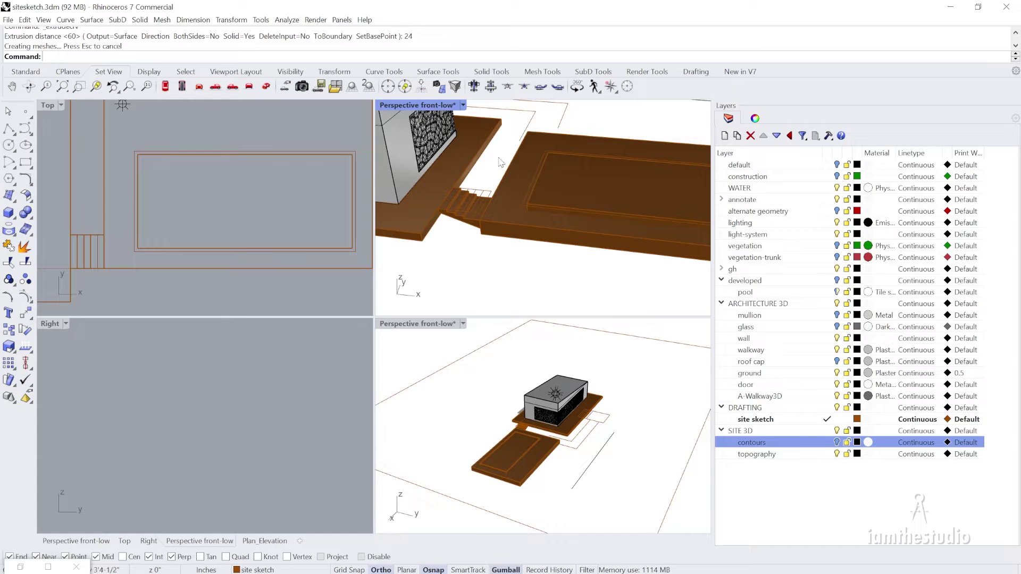
{"action": "left_click", "coordinate": [593, 215]}
{"action": "left_click", "coordinate": [585, 192]}
{"action": "key", "text": "Escape"}
{"action": "double_click", "coordinate": [423, 105]}
{"action": "scroll", "coordinate": [395, 260], "scroll_direction": "up", "scroll_amount": 5}
{"action": "left_click", "coordinate": [446, 263]}
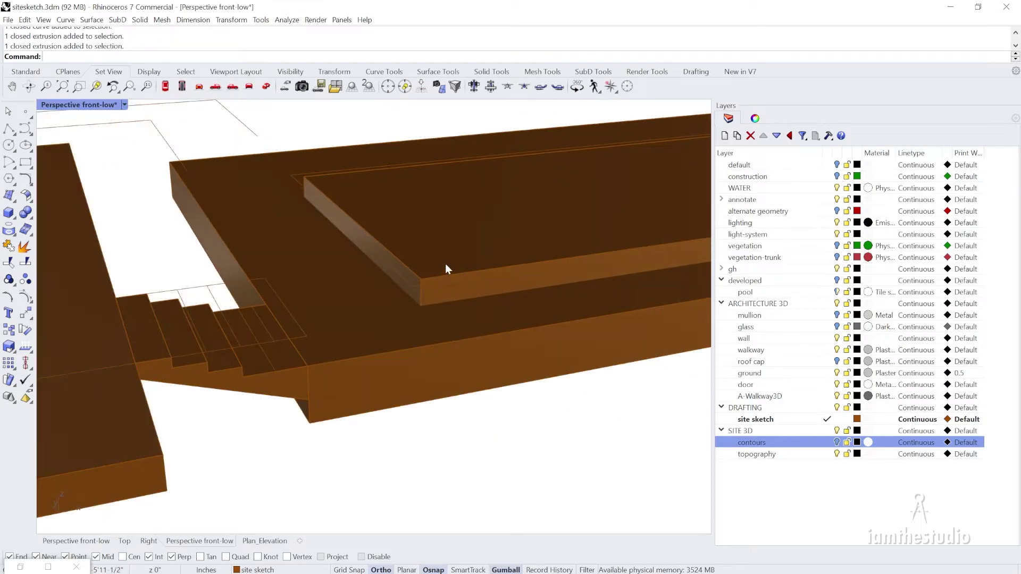
{"action": "right_click_drag", "start_coordinate": [410, 292], "coordinate": [363, 299]}
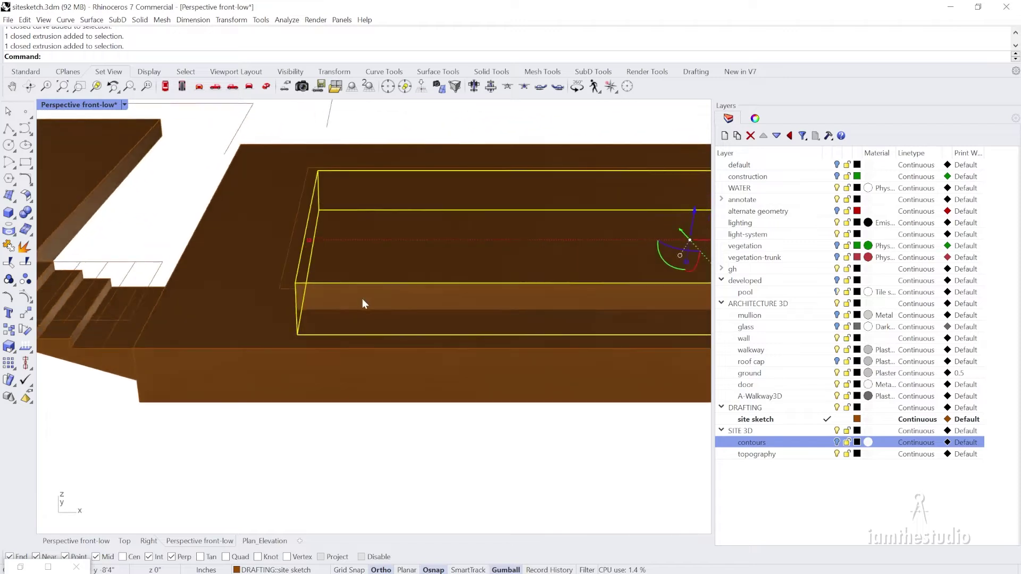
{"action": "scroll", "coordinate": [312, 296], "scroll_direction": "up", "scroll_amount": 4}
{"action": "type", "text": "m"}
{"action": "key", "text": "Return"}
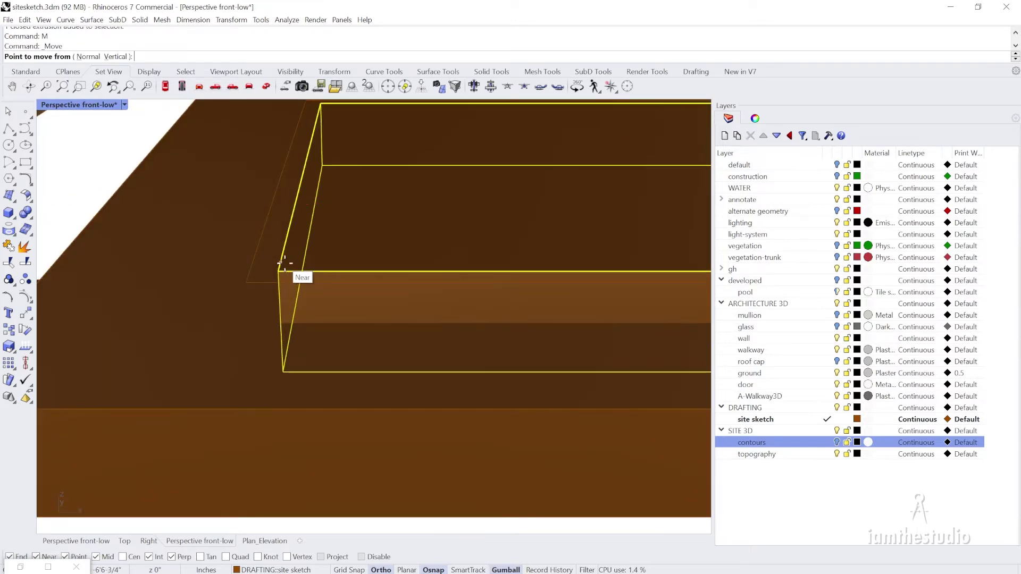
{"action": "left_click", "coordinate": [279, 270]}
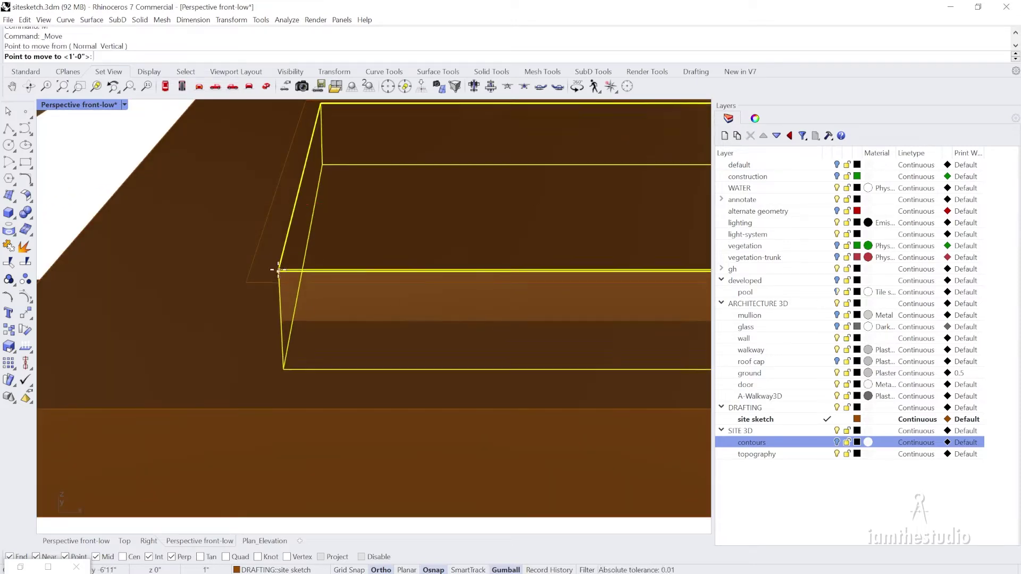
{"action": "left_click", "coordinate": [281, 322]}
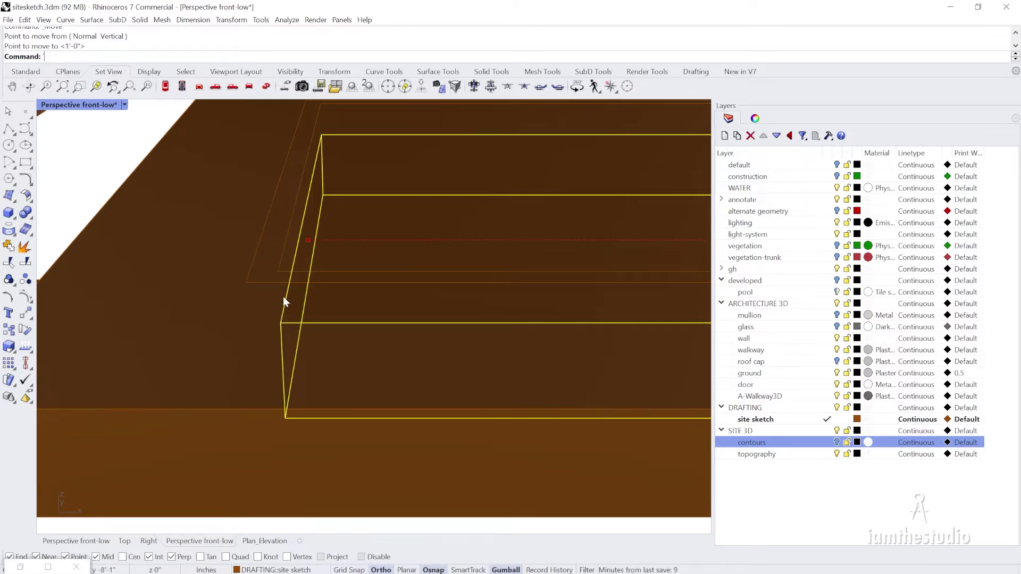
Subtract the inner box from the large platform with BooleanDifference to cut the rectangular opening
{"action": "scroll", "coordinate": [283, 296], "scroll_direction": "down", "scroll_amount": 8}
{"action": "type", "text": "```"}
{"action": "right_click_drag", "start_coordinate": [319, 340], "coordinate": [305, 347]}
{"action": "type", "text": "`"}
{"action": "key", "text": "Escape"}
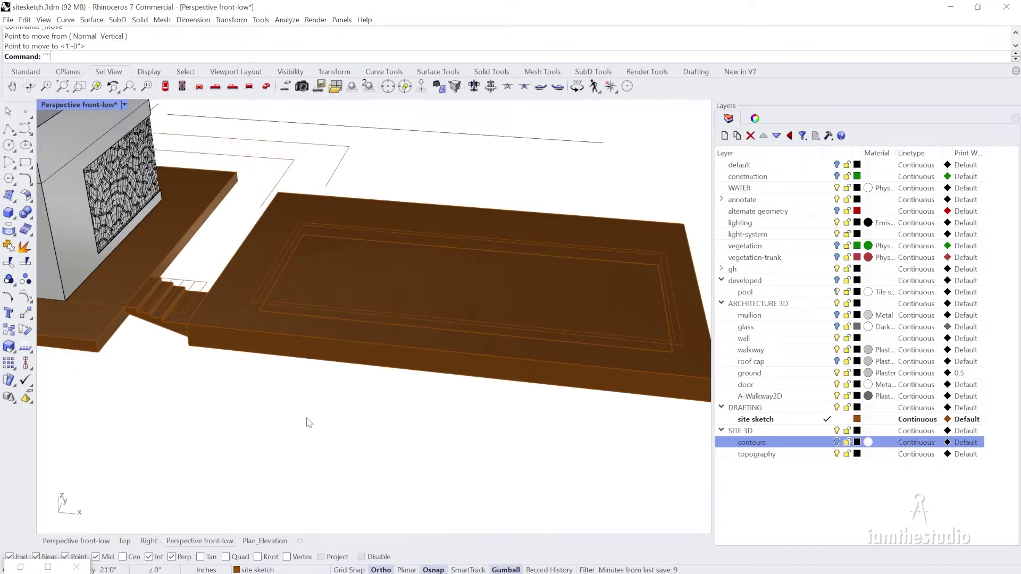
{"action": "scroll", "coordinate": [327, 379], "scroll_direction": "up", "scroll_amount": 3}
{"action": "key", "text": "Return"}
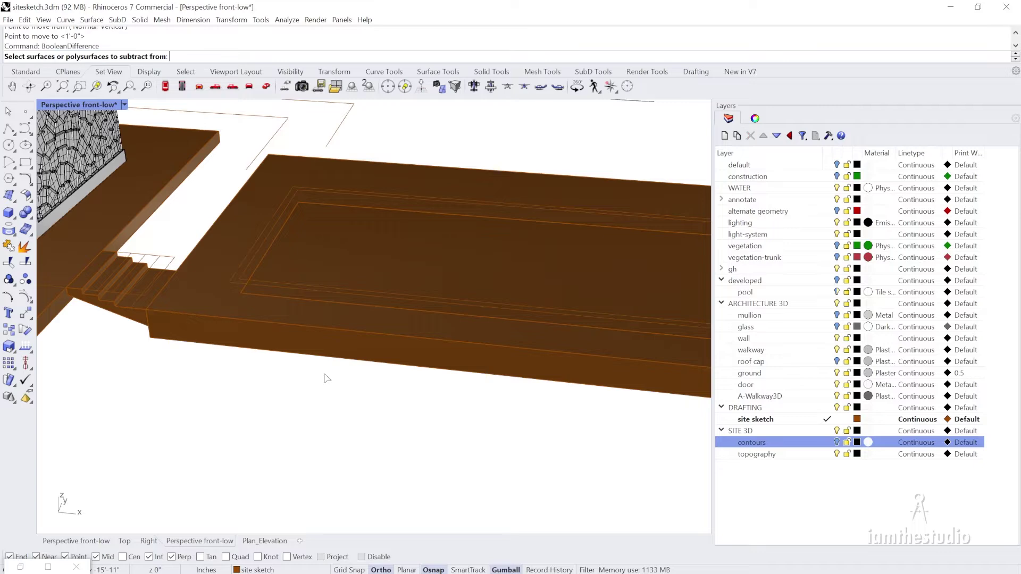
{"action": "right_click_drag", "start_coordinate": [202, 303], "coordinate": [227, 336]}
{"action": "left_click", "coordinate": [233, 331]}
{"action": "key", "text": "Return"}
{"action": "left_click", "coordinate": [325, 287]}
{"action": "key", "text": "Return"}
{"action": "scroll", "coordinate": [328, 289], "scroll_direction": "down", "scroll_amount": 5}
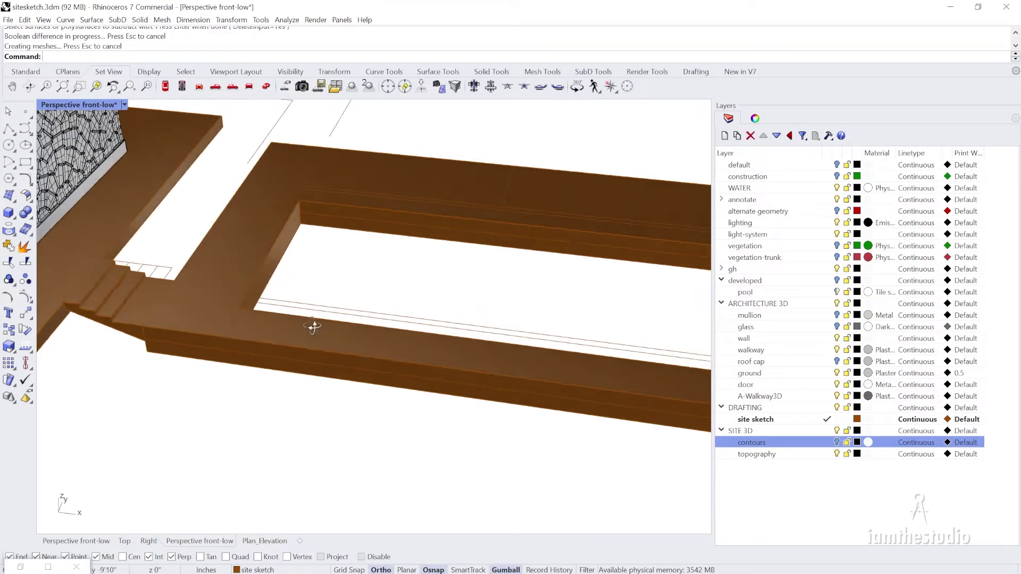
Extrude the inner rectangle and its offset outline around the opening together as a solid wall ring 5' deep
{"action": "scroll", "coordinate": [286, 270], "scroll_direction": "up", "scroll_amount": 3}
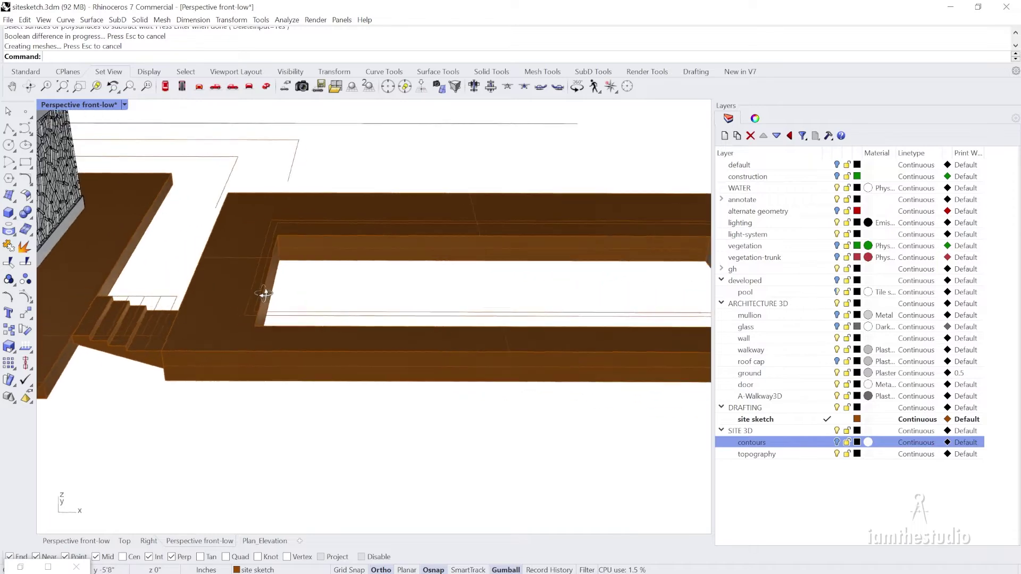
{"action": "right_click_drag", "start_coordinate": [262, 292], "coordinate": [232, 294]}
{"action": "mouse_move", "coordinate": [296, 285]}
{"action": "right_mouse_down"}
{"action": "mouse_move", "coordinate": [301, 270]}
{"action": "mouse_move", "coordinate": [291, 288]}
{"action": "right_mouse_up"}
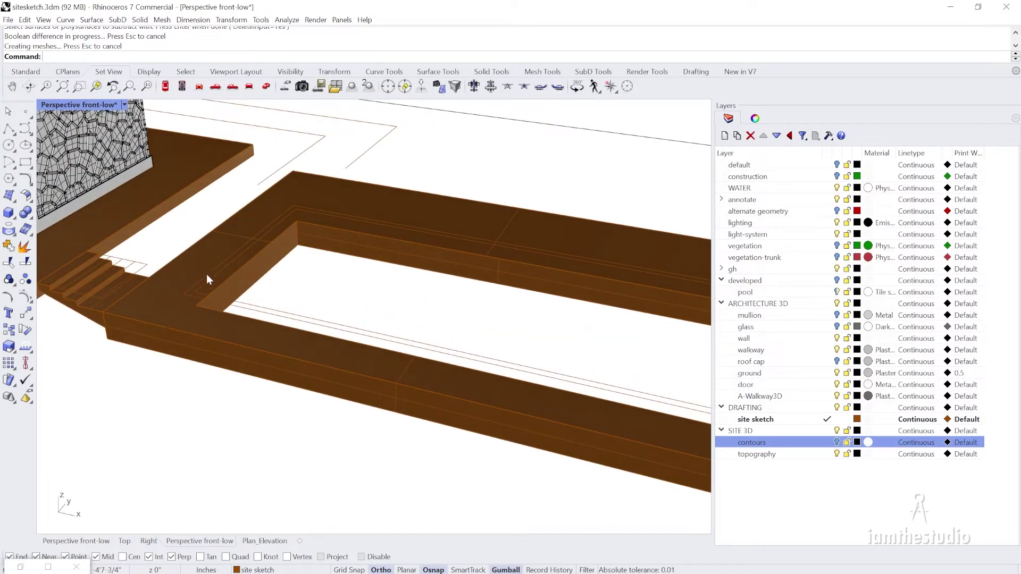
{"action": "right_click_drag", "start_coordinate": [164, 288], "coordinate": [185, 318]}
{"action": "left_click", "coordinate": [181, 320]}
{"action": "left_click", "coordinate": [200, 316], "text": "shift"}
{"action": "type", "text": "P"}
{"action": "key", "text": "Return"}
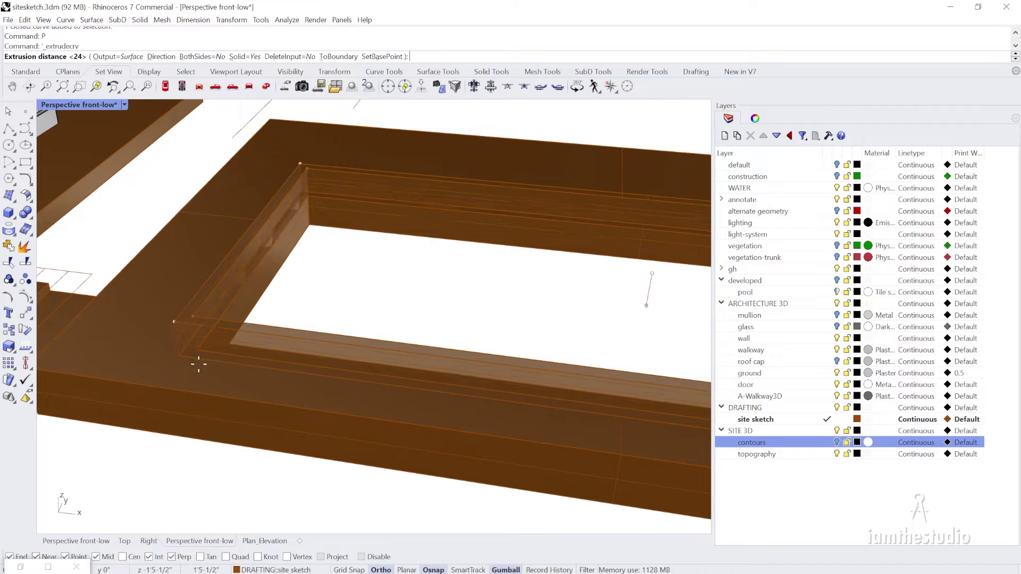
{"action": "type", "text": "5'"}
{"action": "key", "text": "Return"}
Try to move the wall ring straight down from its front corner with Near snapping turned off
{"action": "left_click", "coordinate": [181, 317]}
{"action": "left_click", "coordinate": [216, 355]}
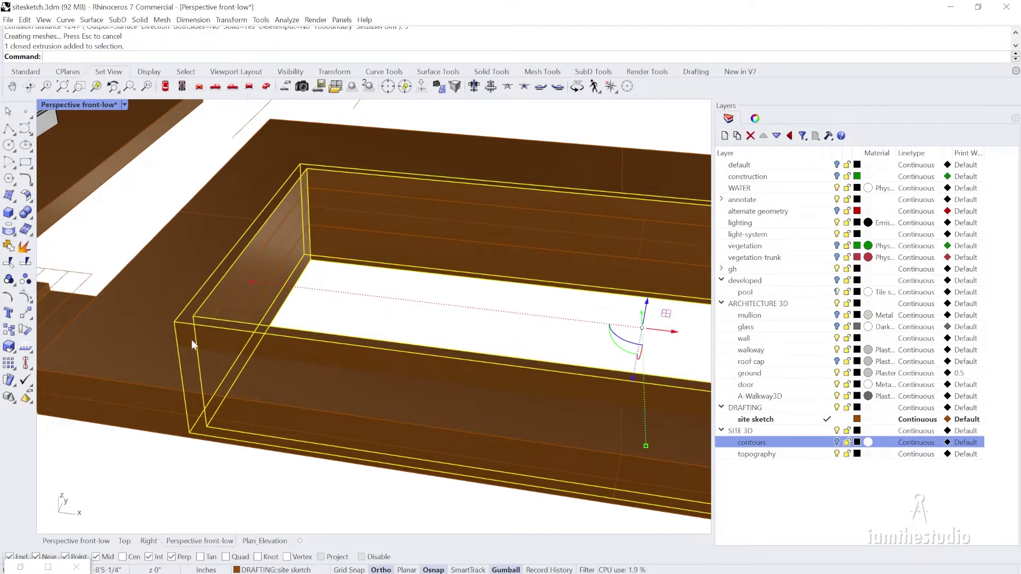
{"action": "scroll", "coordinate": [181, 338], "scroll_direction": "up", "scroll_amount": 3}
{"action": "right_click_drag", "start_coordinate": [176, 340], "coordinate": [194, 338]}
{"action": "type", "text": "M"}
{"action": "key", "text": "Return"}
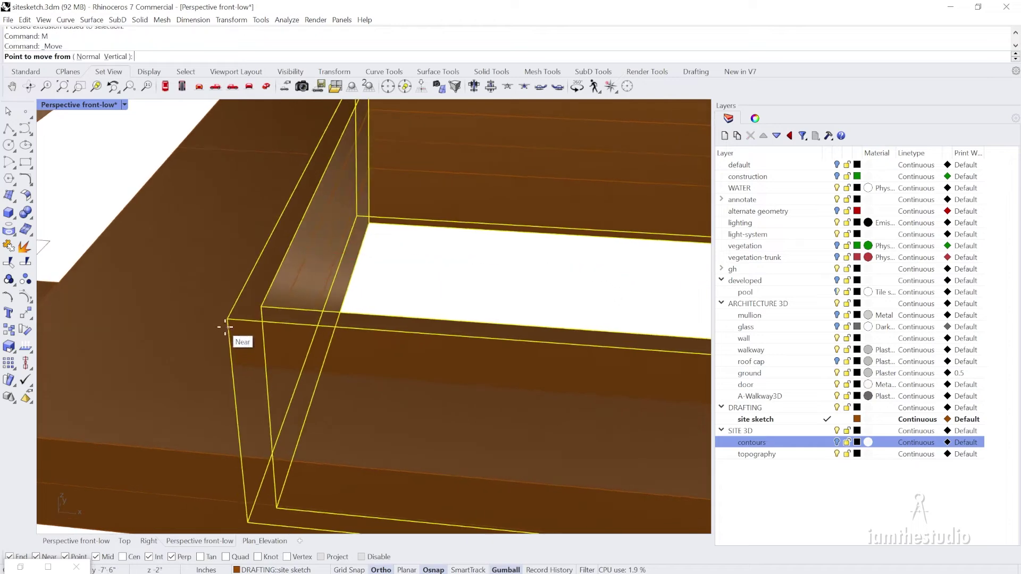
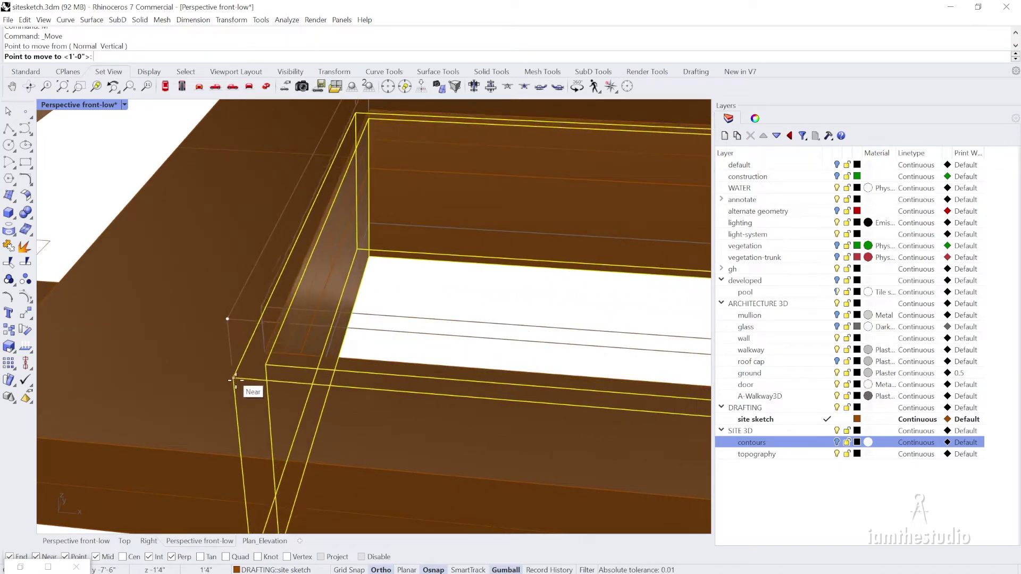
{"action": "right_click_drag", "start_coordinate": [248, 388], "coordinate": [530, 228]}
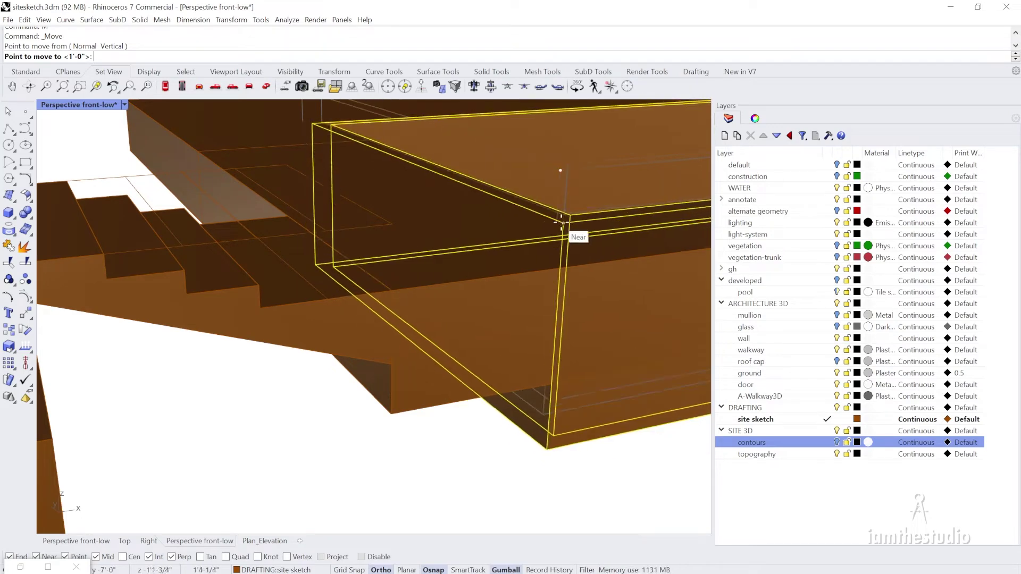
{"action": "left_click", "coordinate": [47, 558]}
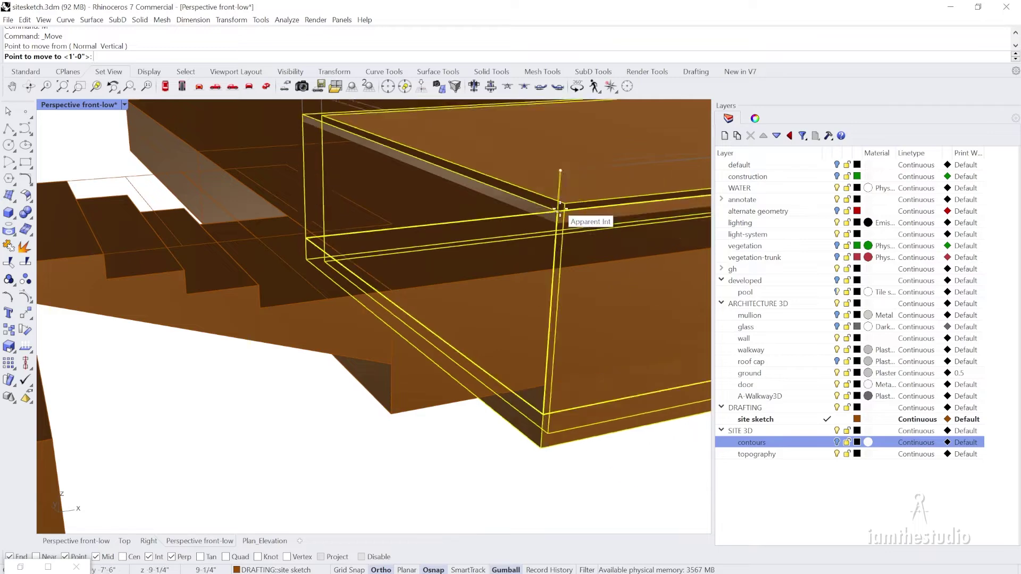
{"action": "right_click_drag", "start_coordinate": [561, 221], "coordinate": [496, 239]}
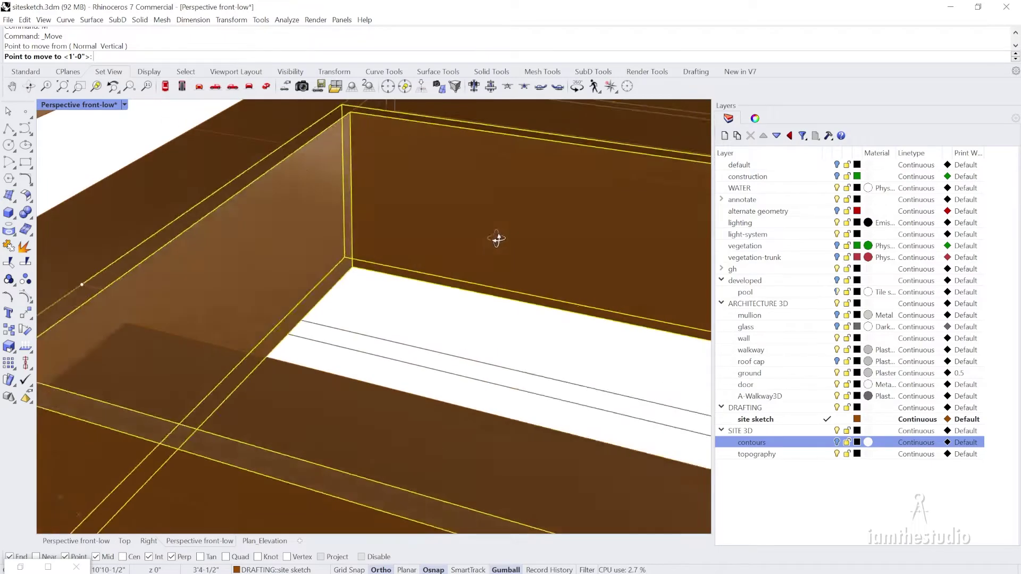
{"action": "scroll", "coordinate": [525, 217], "scroll_direction": "down", "scroll_amount": 5}
{"action": "key", "text": "Escape"}
Measure the vertical distance from the sketch outline above the lowest stair to the platform's corner
{"action": "scroll", "coordinate": [287, 291], "scroll_direction": "down", "scroll_amount": 5}
{"action": "right_click_drag", "start_coordinate": [287, 291], "coordinate": [260, 305]}
{"action": "scroll", "coordinate": [103, 295], "scroll_direction": "up", "scroll_amount": 2}
{"action": "right_click_drag", "start_coordinate": [103, 293], "coordinate": [129, 295]}
{"action": "key", "text": "Escape"}
{"action": "type", "text": "di"}
{"action": "key", "text": "Return"}
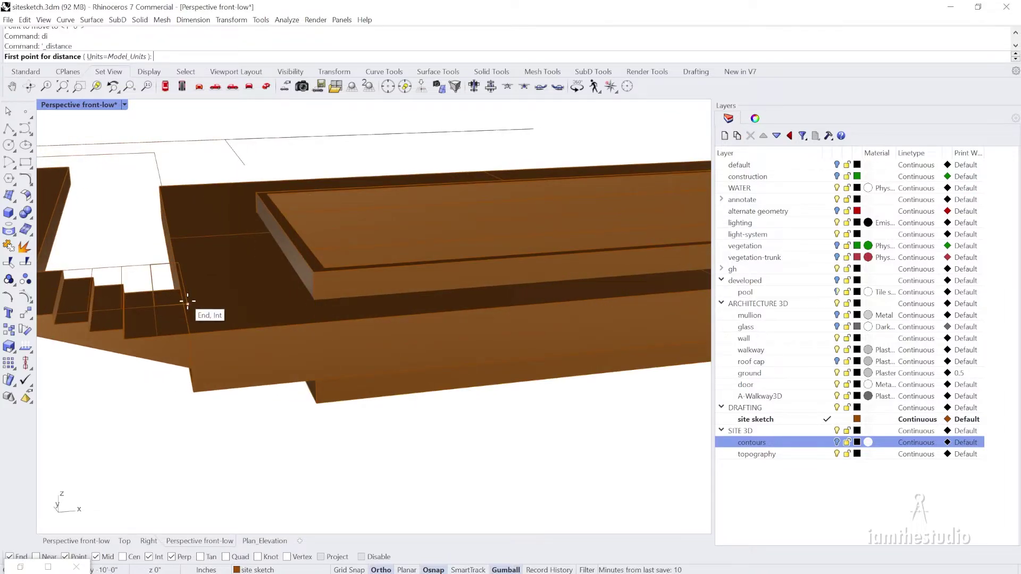
{"action": "left_click", "coordinate": [188, 304]}
{"action": "left_click", "coordinate": [190, 334]}
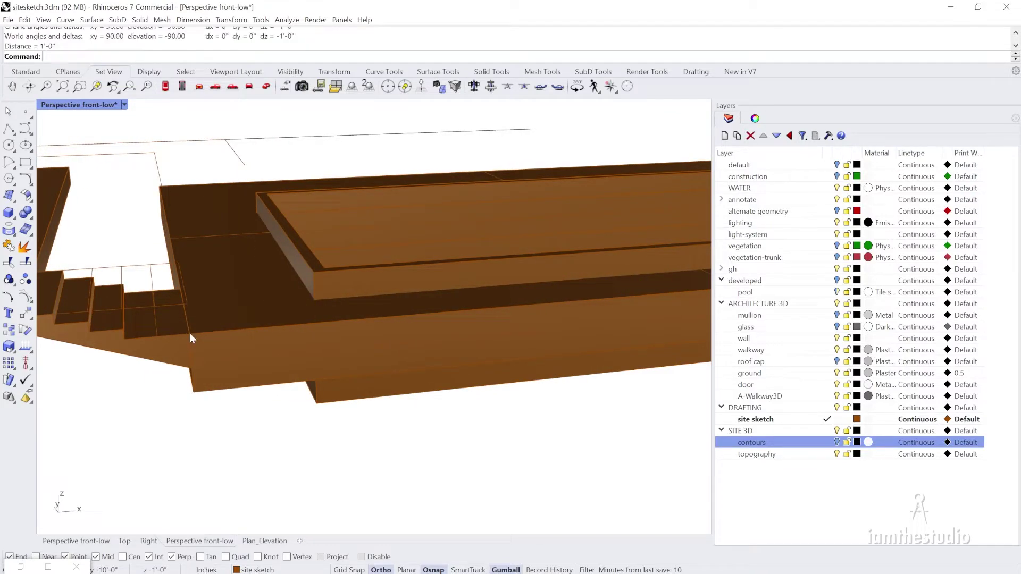
Move the rectangular wall ring down 1'
{"action": "right_click_drag", "start_coordinate": [190, 334], "coordinate": [473, 256]}
{"action": "left_click", "coordinate": [341, 296]}
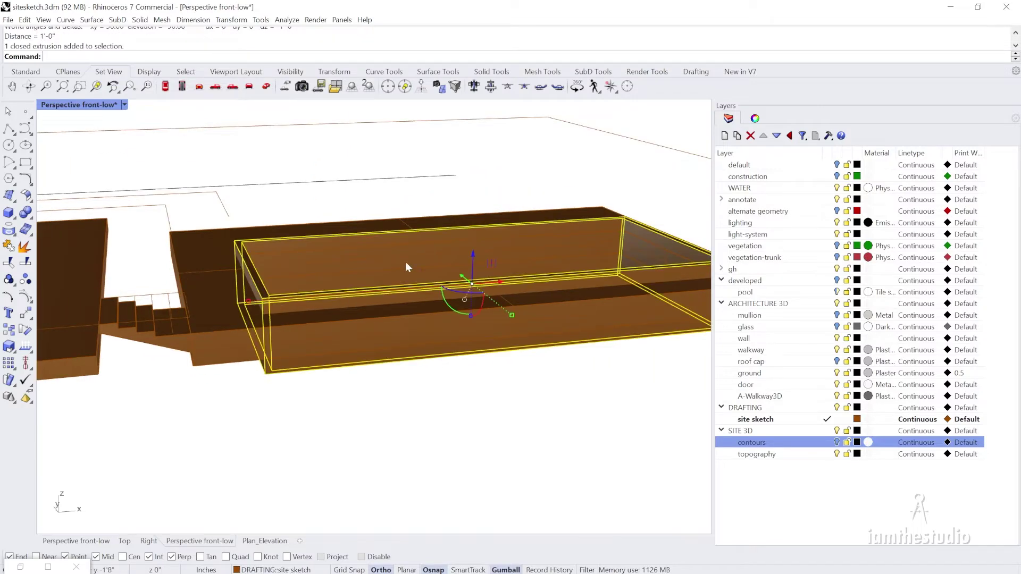
{"action": "left_click", "coordinate": [477, 255]}
{"action": "type", "text": "-1'"}
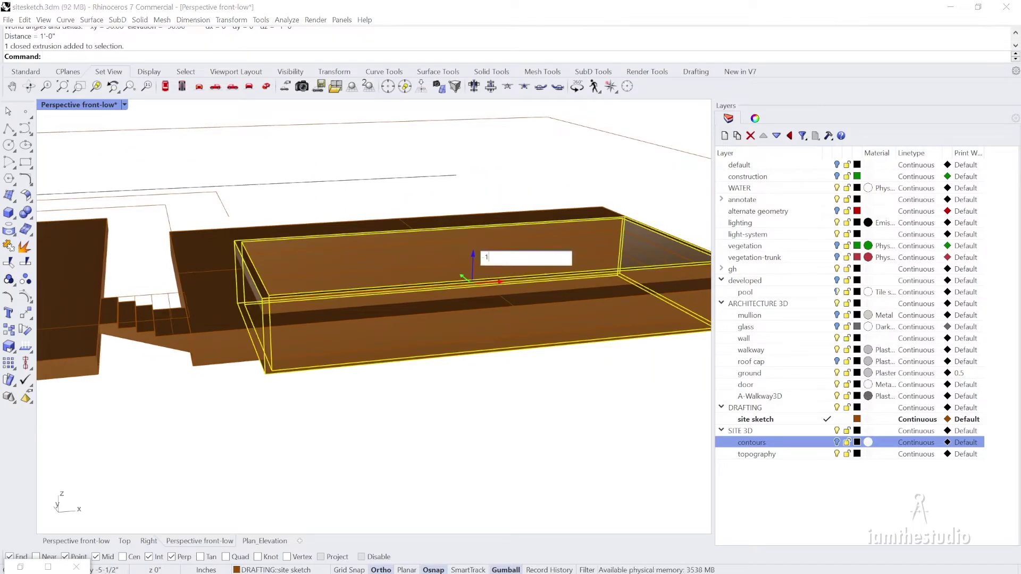
{"action": "key", "text": "Return"}
{"action": "key", "text": "Escape"}
Copy the rectangular wall ring and paste the duplicate in place
{"action": "right_click_drag", "start_coordinate": [333, 315], "coordinate": [236, 321]}
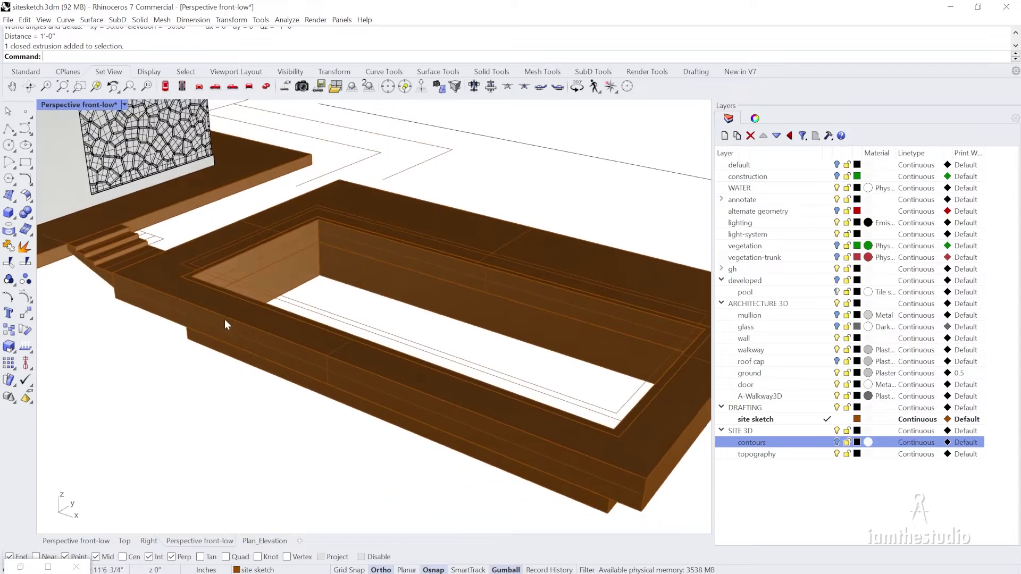
{"action": "scroll", "coordinate": [193, 343], "scroll_direction": "up", "scroll_amount": 3}
{"action": "left_click", "coordinate": [194, 347]}
{"action": "right_click_drag", "start_coordinate": [205, 362], "coordinate": [223, 367]}
{"action": "key", "text": "ctrl+c"}
{"action": "key", "text": "ctrl+v"}
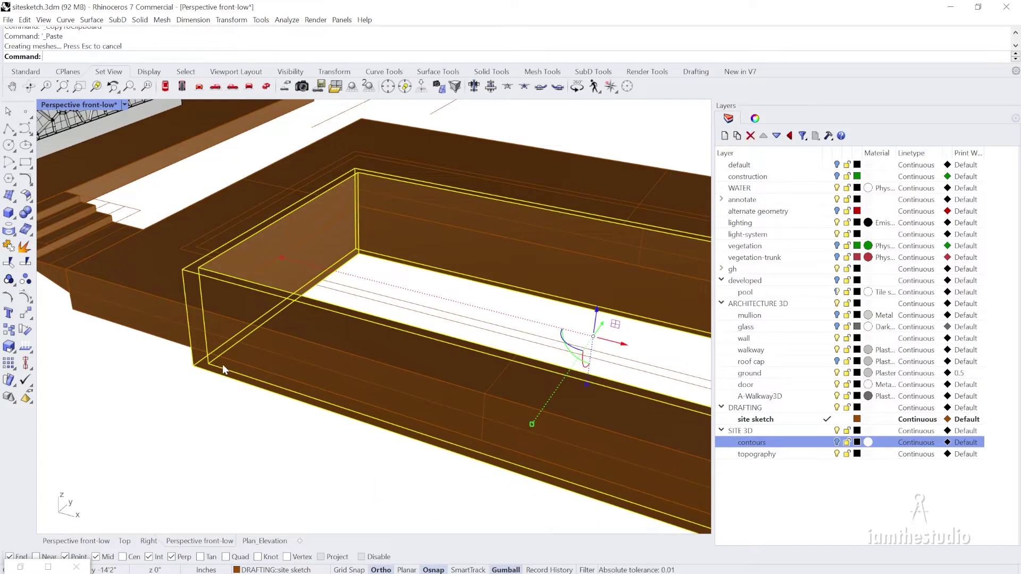
{"action": "right_click_drag", "start_coordinate": [220, 364], "coordinate": [222, 356]}
{"action": "key", "text": "Escape"}
Try to move one of the overlapping wall rings vertically by 6 inches
{"action": "left_click", "coordinate": [214, 376]}
{"action": "left_click", "coordinate": [195, 377]}
{"action": "right_click_drag", "start_coordinate": [200, 402], "coordinate": [226, 393]}
{"action": "left_click", "coordinate": [227, 390]}
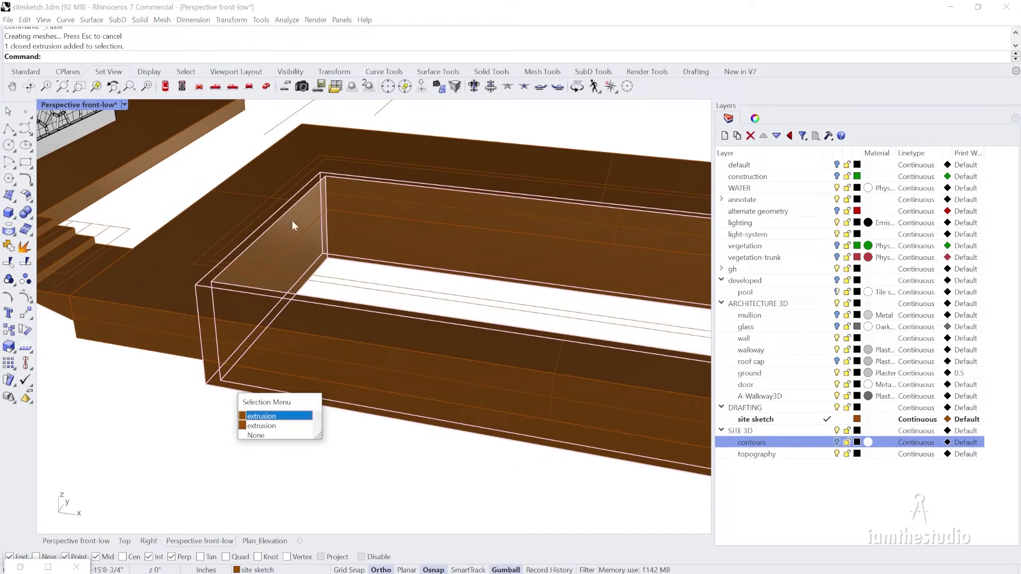
{"action": "left_click", "coordinate": [281, 268]}
{"action": "right_click_drag", "start_coordinate": [197, 309], "coordinate": [242, 319]}
{"action": "left_click", "coordinate": [265, 400]}
{"action": "right_click_drag", "start_coordinate": [298, 304], "coordinate": [345, 274]}
{"action": "scroll", "coordinate": [345, 272], "scroll_direction": "down", "scroll_amount": 3}
{"action": "scroll", "coordinate": [348, 272], "scroll_direction": "up", "scroll_amount": 2}
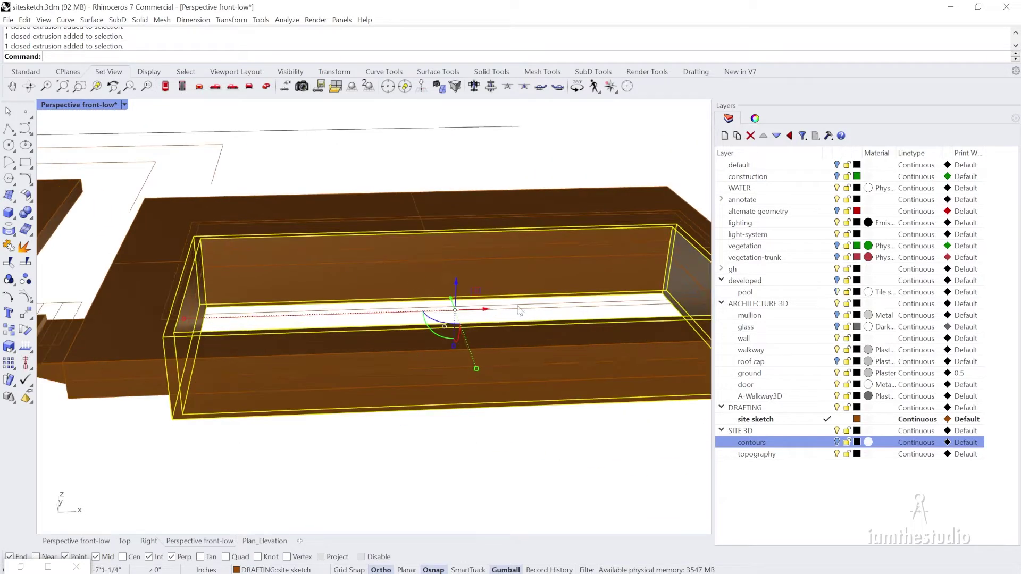
{"action": "left_click", "coordinate": [456, 280]}
{"action": "type", "text": "6"}
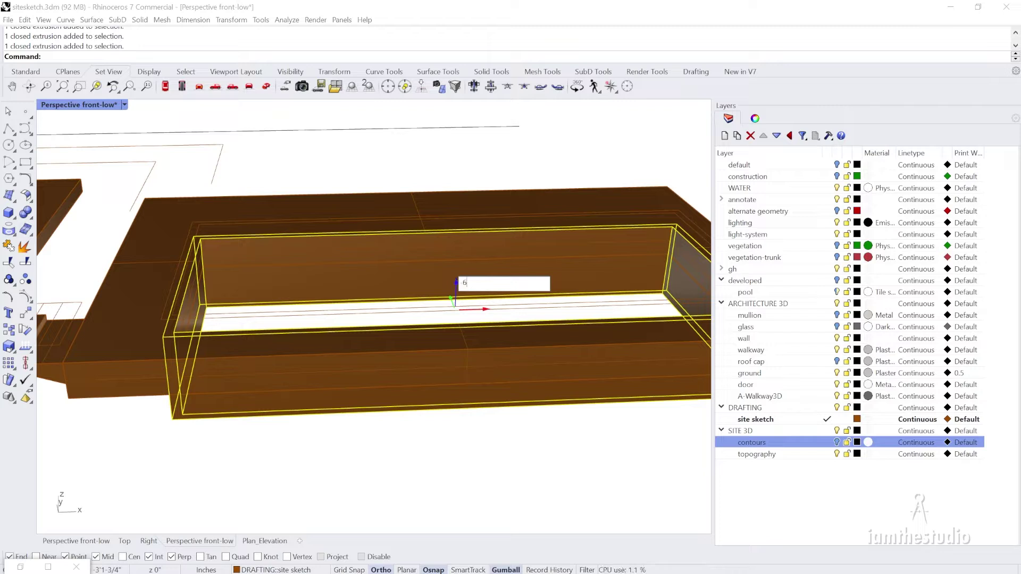
{"action": "key", "text": "Return"}
{"action": "key", "text": "Escape"}
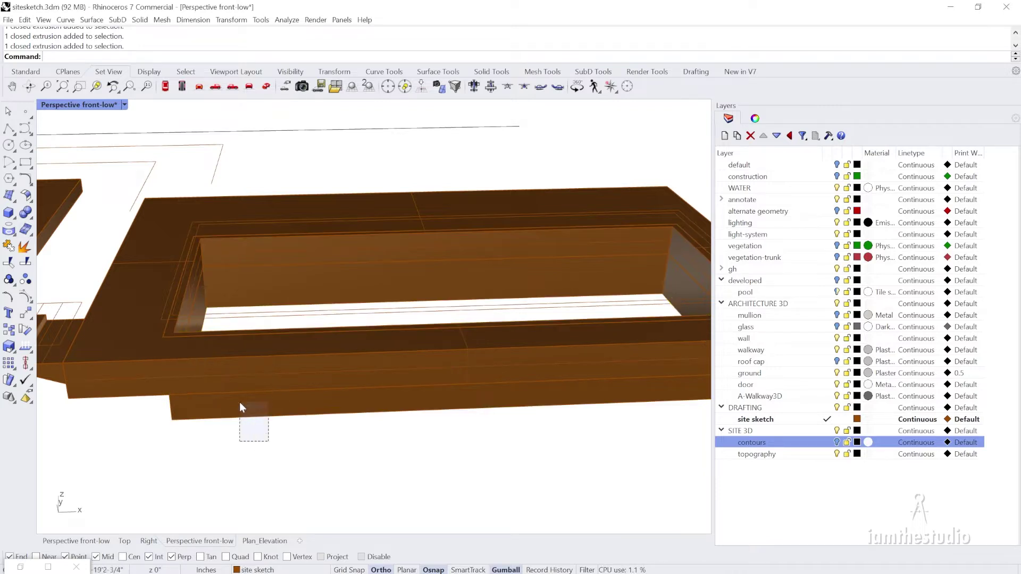
Move the two overlapping rectangular wall rings vertically by 12 inches
{"action": "left_click_drag", "start_coordinate": [239, 408], "coordinate": [240, 406]}
{"action": "left_click", "coordinate": [458, 281]}
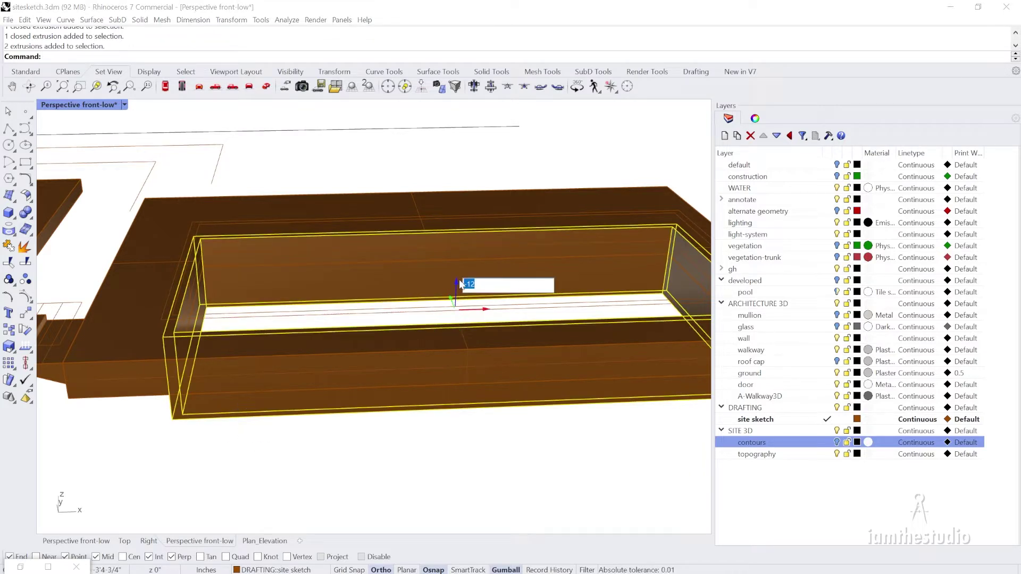
{"action": "key", "text": "Return"}
{"action": "right_click_drag", "start_coordinate": [297, 273], "coordinate": [202, 292]}
{"action": "key", "text": "Escape"}
{"action": "type", "text": "Vi"}
{"action": "key", "text": "BackSpace"}
{"action": "key", "text": "BackSpace"}
{"action": "type", "text": "Bool"}
{"action": "key", "text": "Return"}
{"action": "scroll", "coordinate": [161, 376], "scroll_direction": "up", "scroll_amount": 2}
{"action": "left_click", "coordinate": [131, 378]}
{"action": "key", "text": "Return"}
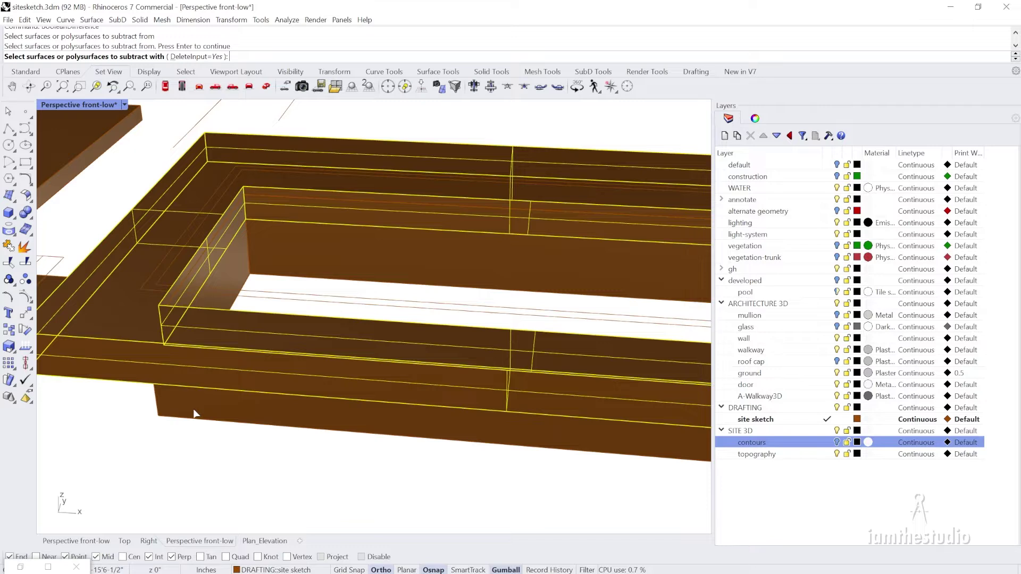
{"action": "key", "text": "Escape"}
{"action": "left_click", "coordinate": [193, 382]}
{"action": "key", "text": "Escape"}
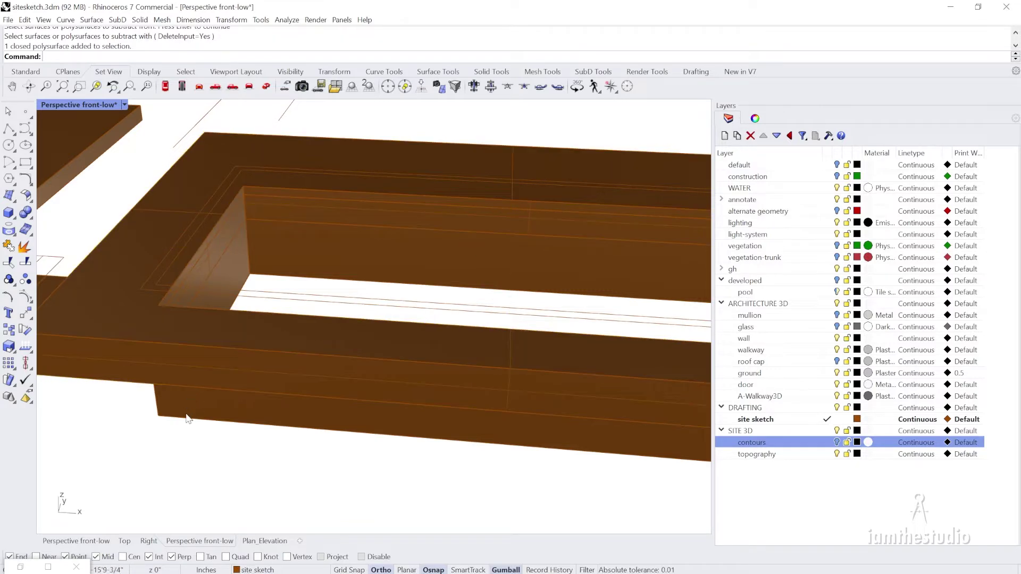
Subtract one of the overlapping wall rings from the lower platform with BooleanDifference, deleting the input
{"action": "key", "text": "Return"}
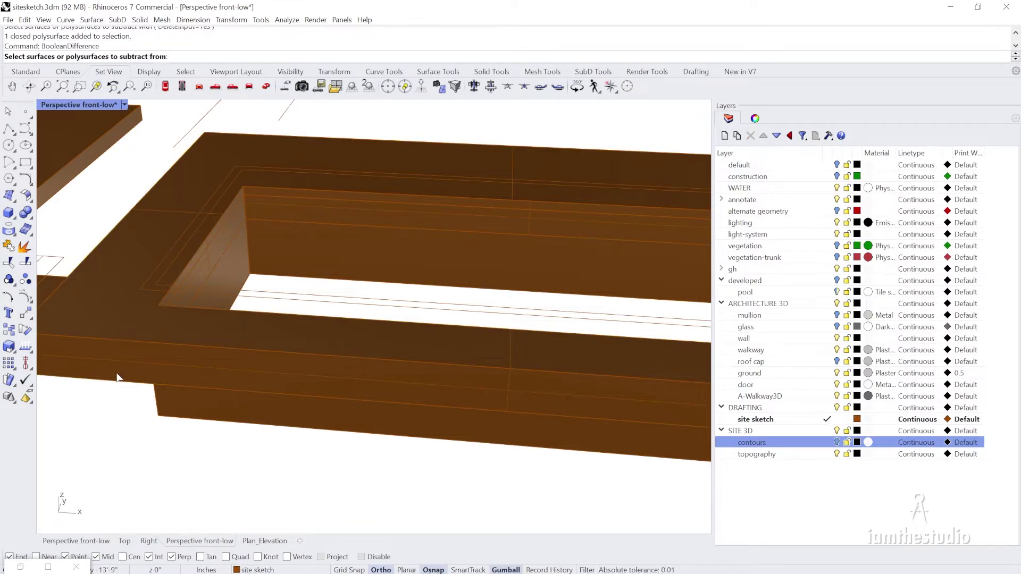
{"action": "left_click", "coordinate": [118, 376]}
{"action": "key", "text": "Return"}
{"action": "left_click", "coordinate": [176, 416]}
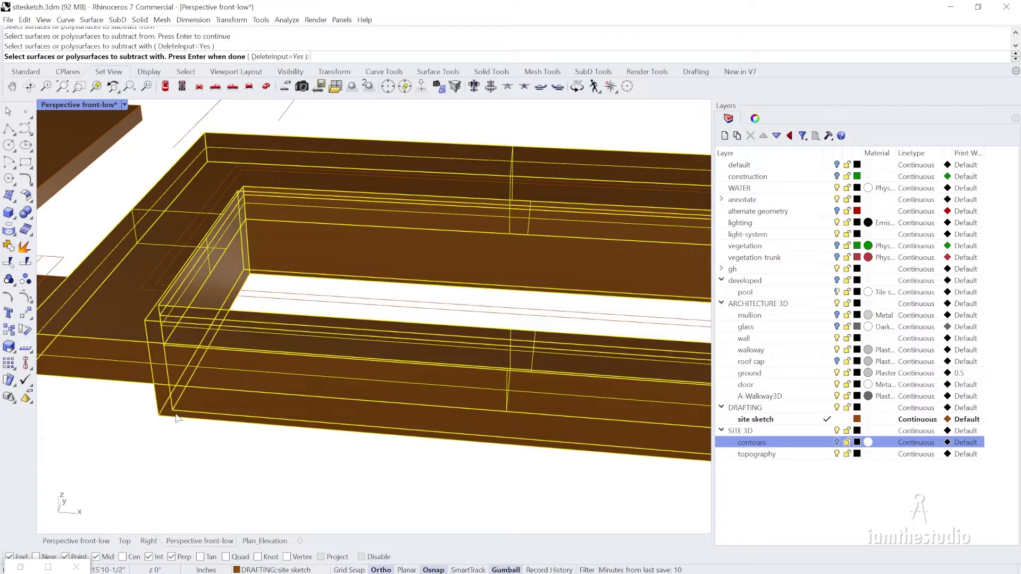
{"action": "key", "text": "Return"}
{"action": "right_click_drag", "start_coordinate": [177, 418], "coordinate": [164, 368]}
{"action": "left_click", "coordinate": [183, 343]}
{"action": "right_click_drag", "start_coordinate": [191, 329], "coordinate": [142, 278]}
{"action": "key", "text": "Escape"}
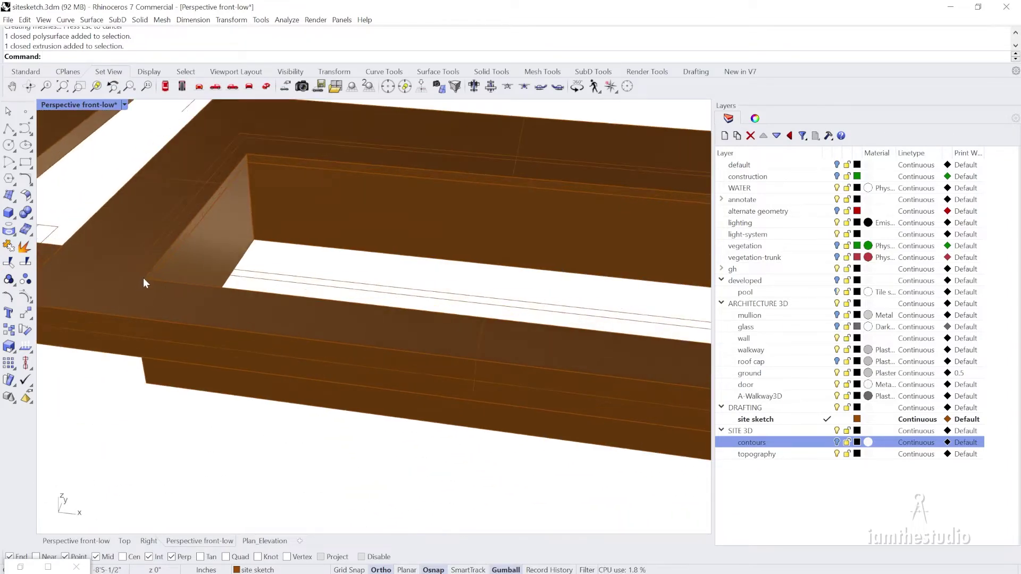
{"action": "left_click", "coordinate": [155, 260]}
{"action": "right_click", "coordinate": [155, 260]}
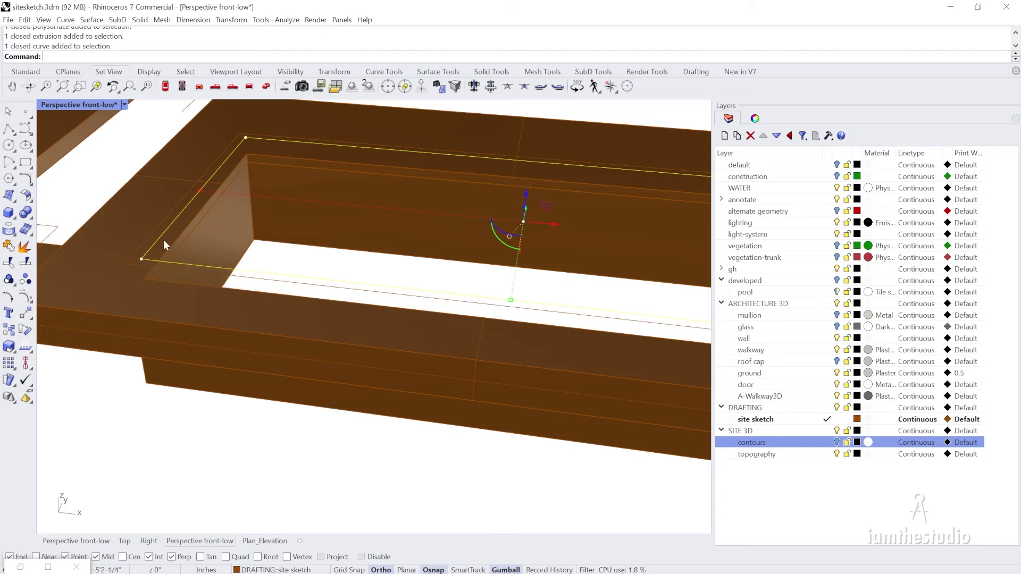
{"action": "type", "text": "Co"}
{"action": "key", "text": "Return"}
{"action": "left_click", "coordinate": [141, 259]}
{"action": "key", "text": "Escape"}
{"action": "left_click", "coordinate": [126, 253]}
{"action": "key", "text": "Escape"}
{"action": "left_click", "coordinate": [145, 254]}
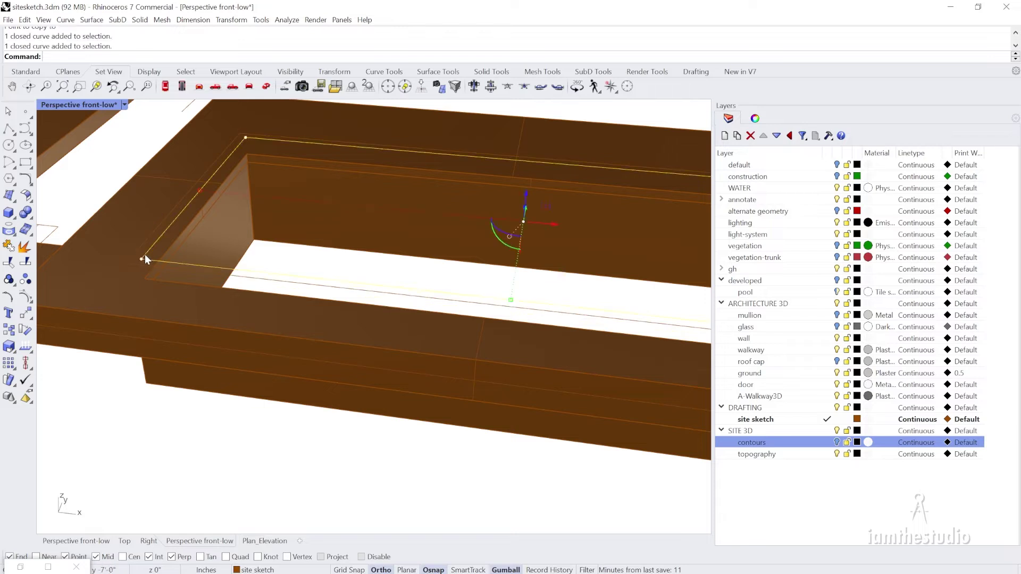
Copy the outer pool rectangle of the sketch from its corner to the bottom corner of the pool wall
{"action": "left_click", "coordinate": [131, 257]}
{"action": "type", "text": "co"}
{"action": "key", "text": "Return"}
{"action": "left_click", "coordinate": [119, 268]}
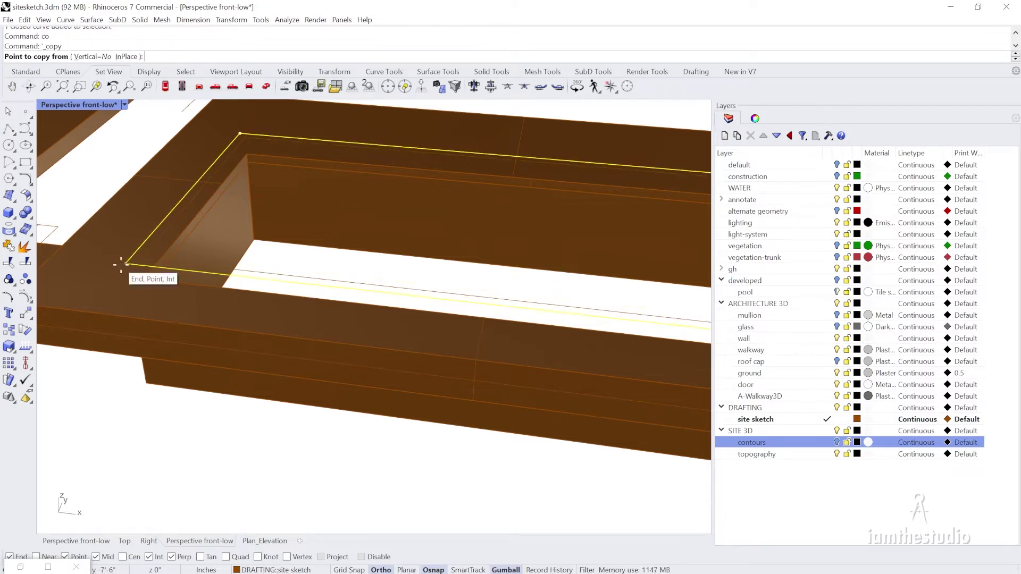
{"action": "left_click", "coordinate": [160, 399]}
{"action": "key", "text": "Return"}
{"action": "right_click_drag", "start_coordinate": [159, 396], "coordinate": [180, 333]}
Extrude the copied rectangle 12 inches as a solid to form the pool floor
{"action": "key", "text": "Escape"}
{"action": "left_click", "coordinate": [180, 333]}
{"action": "key", "text": "Return"}
{"action": "type", "text": "e"}
{"action": "key", "text": "Return"}
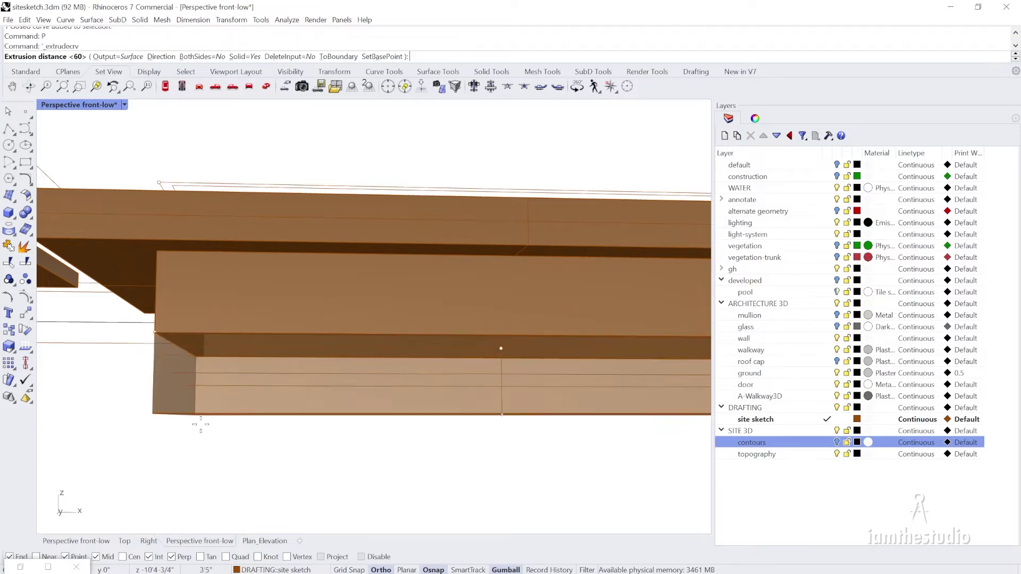
{"action": "type", "text": "12"}
{"action": "key", "text": "Return"}
{"action": "scroll", "coordinate": [298, 390], "scroll_direction": "down", "scroll_amount": 6}
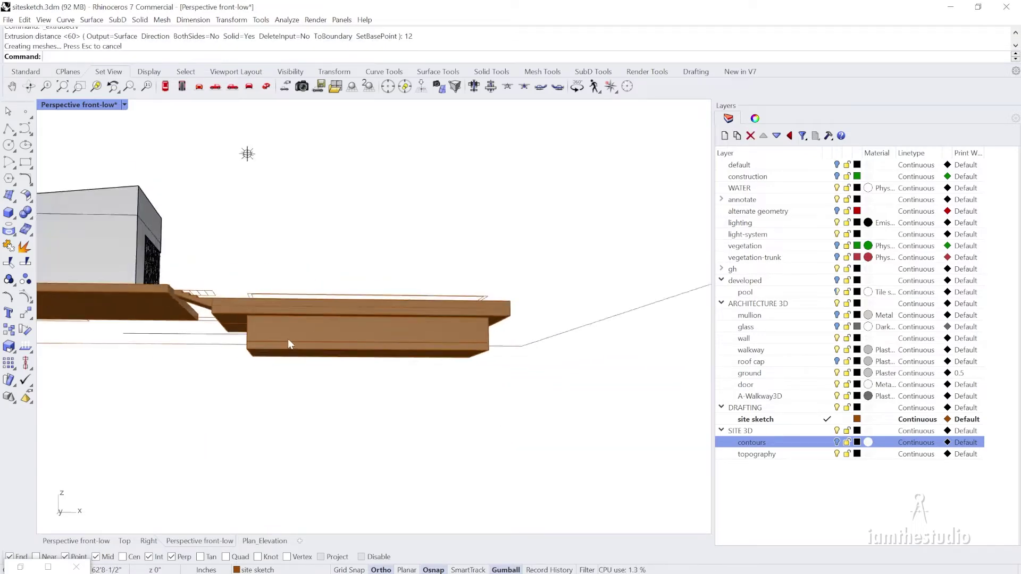
Inspect the pool and lower platform from below and above
{"action": "right_click_drag", "start_coordinate": [288, 341], "coordinate": [276, 352]}
{"action": "scroll", "coordinate": [264, 309], "scroll_direction": "up", "scroll_amount": 3}
{"action": "scroll", "coordinate": [264, 309], "scroll_direction": "down", "scroll_amount": 7}
{"action": "right_click_drag", "start_coordinate": [264, 309], "coordinate": [206, 247]}
{"action": "scroll", "coordinate": [397, 214], "scroll_direction": "up", "scroll_amount": 7}
{"action": "right_click_drag", "start_coordinate": [397, 214], "coordinate": [392, 234]}
{"action": "scroll", "coordinate": [152, 234], "scroll_direction": "down", "scroll_amount": 7}
Examine the sketched path, landing and stair outlines beside the building's upper platform
{"action": "right_click_drag", "start_coordinate": [160, 235], "coordinate": [399, 250]}
{"action": "left_click", "coordinate": [26, 72]}
{"action": "scroll", "coordinate": [458, 209], "scroll_direction": "up", "scroll_amount": 7}
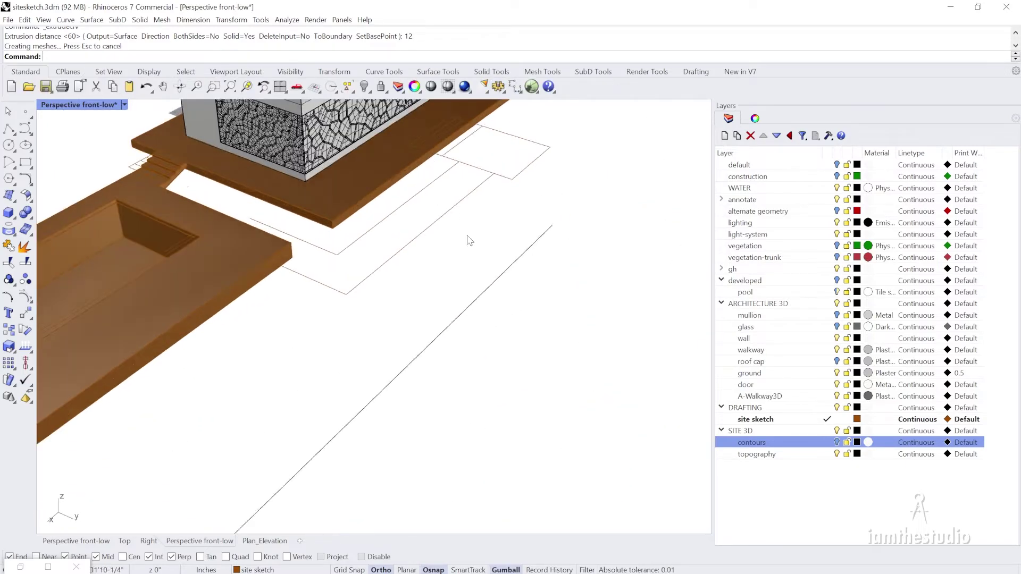
{"action": "right_click_drag", "start_coordinate": [459, 210], "coordinate": [419, 305]}
{"action": "scroll", "coordinate": [304, 210], "scroll_direction": "up", "scroll_amount": 5}
{"action": "scroll", "coordinate": [379, 301], "scroll_direction": "down", "scroll_amount": 6}
{"action": "right_click_drag", "start_coordinate": [303, 209], "coordinate": [320, 307]}
{"action": "scroll", "coordinate": [392, 208], "scroll_direction": "up", "scroll_amount": 6}
{"action": "scroll", "coordinate": [371, 303], "scroll_direction": "down", "scroll_amount": 7}
{"action": "key", "text": "ctrl+w"}
{"action": "left_click_drag", "start_coordinate": [166, 235], "coordinate": [536, 436]}
{"action": "scroll", "coordinate": [375, 372], "scroll_direction": "down", "scroll_amount": 3}
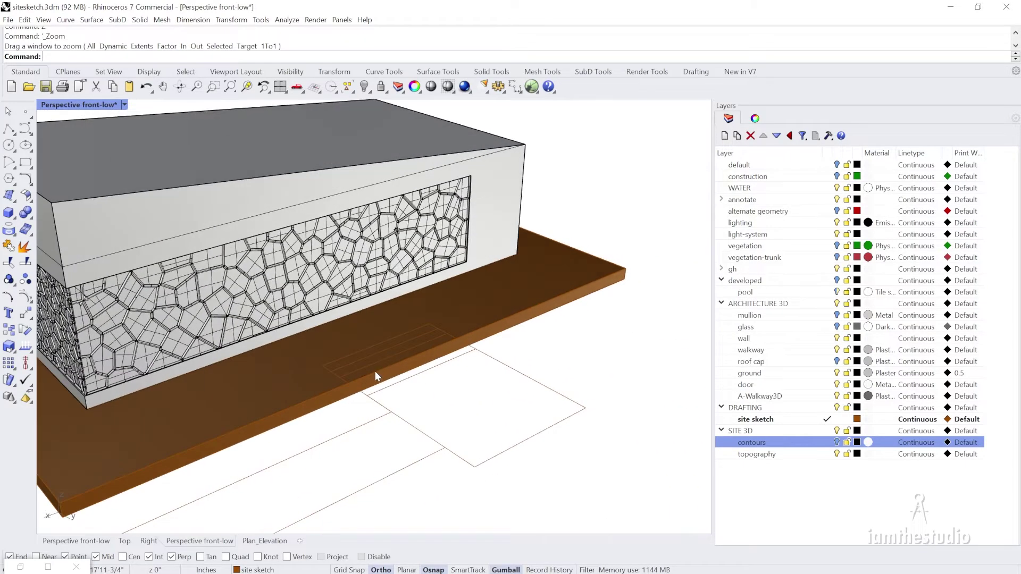
{"action": "scroll", "coordinate": [377, 394], "scroll_direction": "up", "scroll_amount": 6}
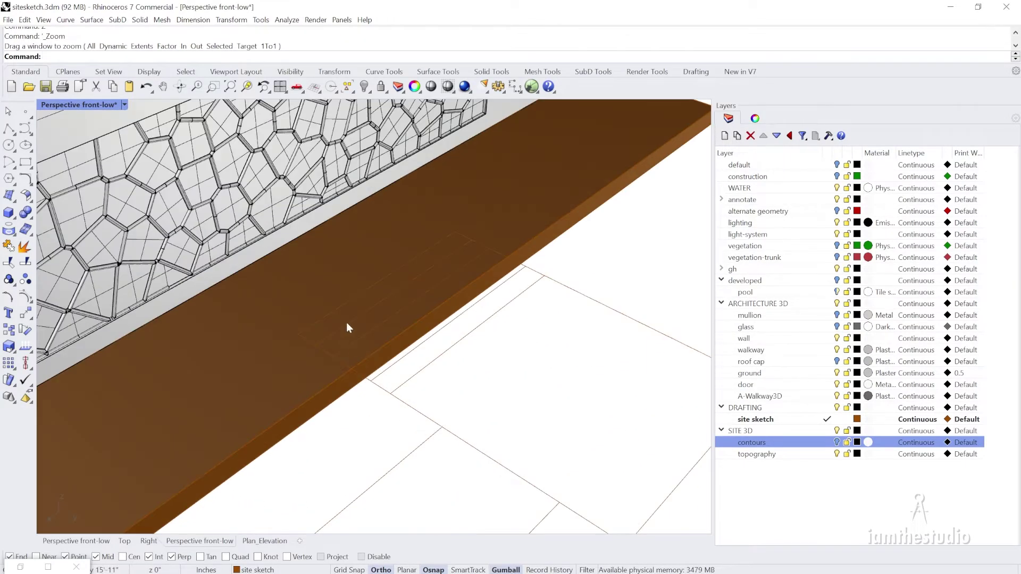
{"action": "scroll", "coordinate": [395, 317], "scroll_direction": "down", "scroll_amount": 5}
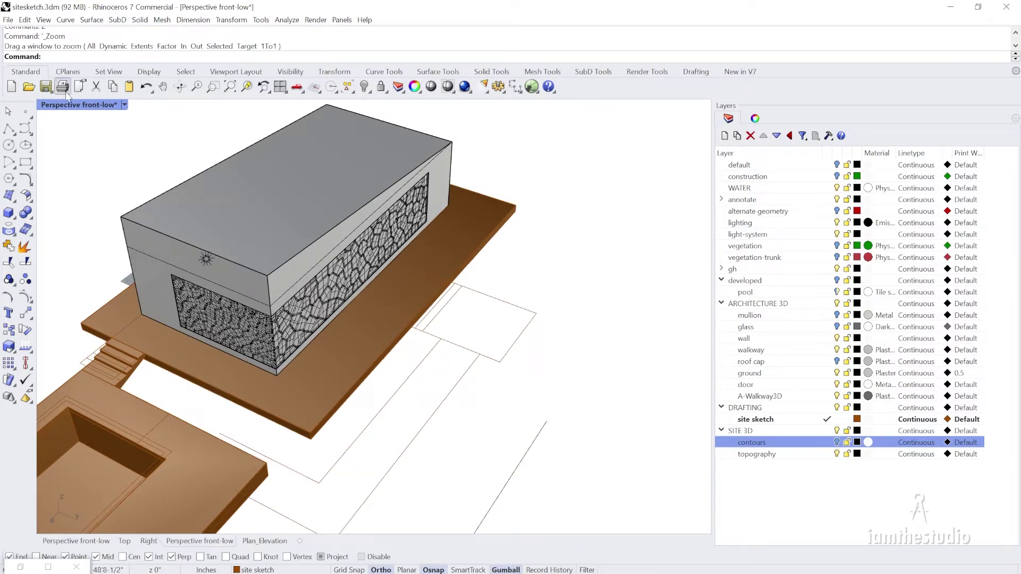
Switch to the four-viewport layout and frame the sketched landing and stairs in the Top view
{"action": "double_click", "coordinate": [81, 106]}
{"action": "scroll", "coordinate": [337, 215], "scroll_direction": "down", "scroll_amount": 7}
{"action": "right_click_drag", "start_coordinate": [251, 195], "coordinate": [287, 224]}
{"action": "scroll", "coordinate": [116, 151], "scroll_direction": "up", "scroll_amount": 9}
{"action": "right_click_drag", "start_coordinate": [168, 264], "coordinate": [163, 209]}
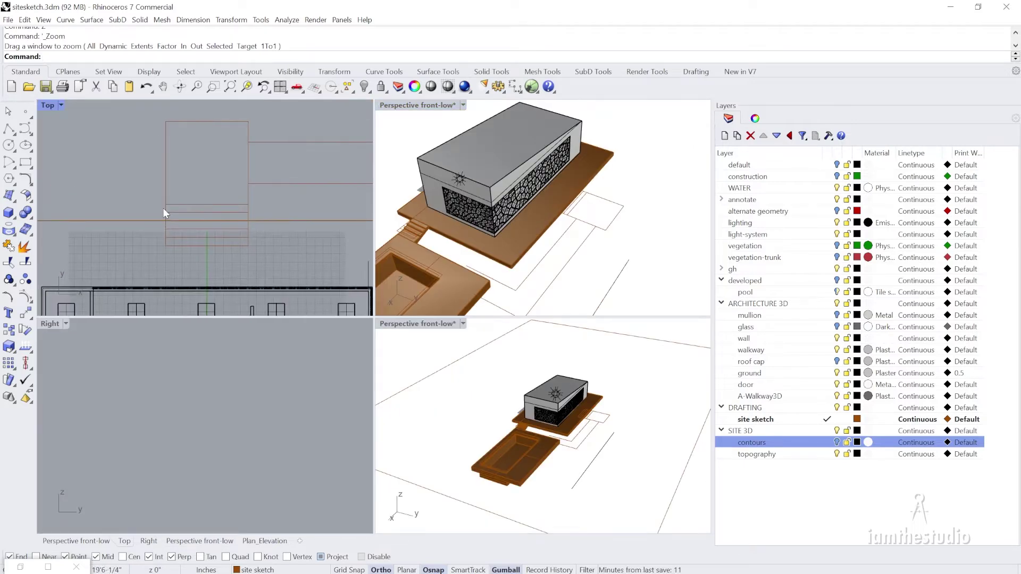
{"action": "type", "text": "l"}
{"action": "key", "text": "Return"}
{"action": "scroll", "coordinate": [185, 193], "scroll_direction": "down", "scroll_amount": 3}
{"action": "right_click_drag", "start_coordinate": [274, 213], "coordinate": [226, 195]}
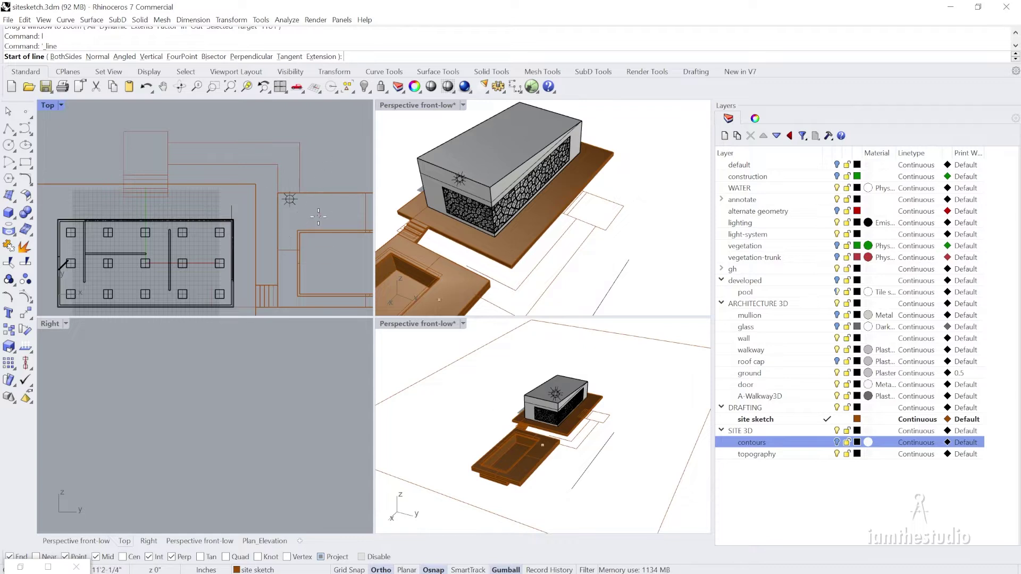
{"action": "scroll", "coordinate": [296, 178], "scroll_direction": "up", "scroll_amount": 3}
{"action": "key", "text": "Escape"}
{"action": "type", "text": "rec"}
{"action": "scroll", "coordinate": [296, 159], "scroll_direction": "up", "scroll_amount": 2}
{"action": "key", "text": "Return"}
{"action": "scroll", "coordinate": [297, 227], "scroll_direction": "down", "scroll_amount": 4}
{"action": "key", "text": "Escape"}
{"action": "key", "text": "Escape"}
{"action": "scroll", "coordinate": [282, 204], "scroll_direction": "up", "scroll_amount": 2}
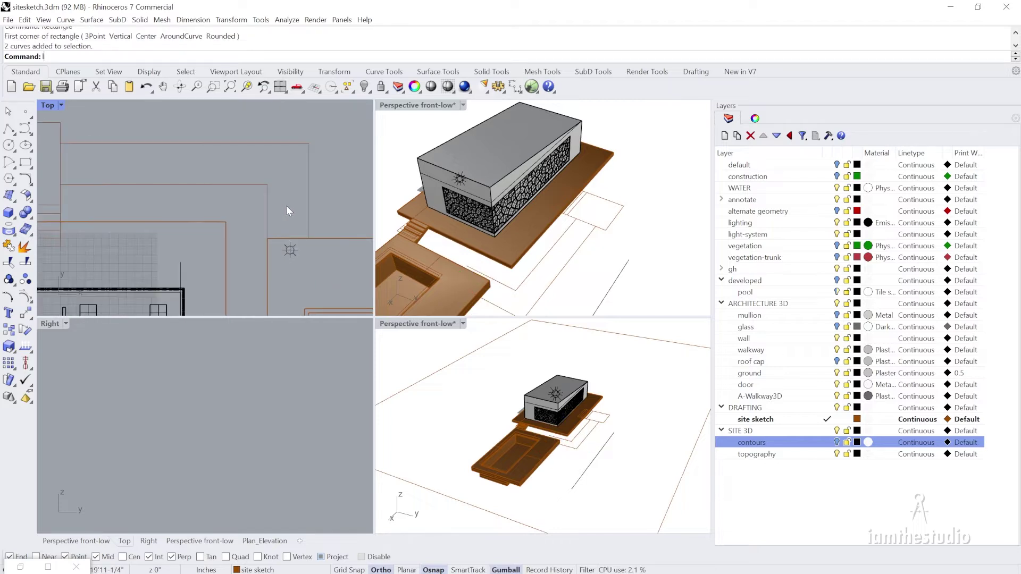
Draw a line across the path's open end along the lower platform's edge
{"action": "type", "text": "l"}
{"action": "key", "text": "Return"}
{"action": "scroll", "coordinate": [293, 247], "scroll_direction": "up", "scroll_amount": 3}
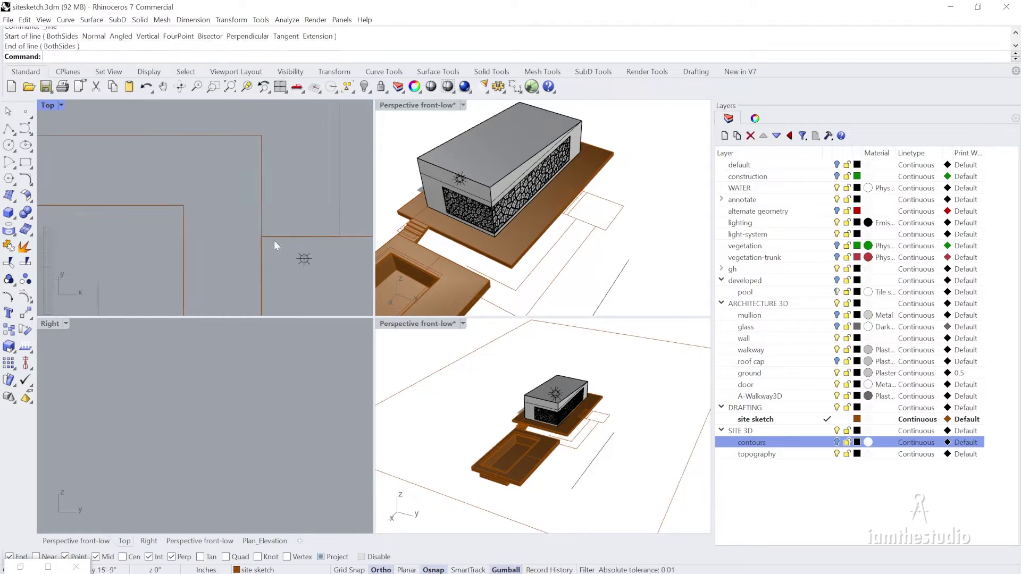
{"action": "left_click", "coordinate": [261, 237]}
{"action": "key", "text": "Escape"}
Try to trim the path's inner edge at the lower platform's corner with a zero-radius fillet
{"action": "type", "text": "fillet"}
{"action": "key", "text": "Return"}
{"action": "left_click", "coordinate": [273, 237]}
{"action": "left_click", "coordinate": [261, 224]}
{"action": "left_click", "coordinate": [261, 224]}
{"action": "left_click", "coordinate": [261, 224]}
{"action": "key", "text": "Escape"}
{"action": "left_click", "coordinate": [285, 236]}
{"action": "key", "text": "Escape"}
{"action": "scroll", "coordinate": [282, 187], "scroll_direction": "down", "scroll_amount": 4}
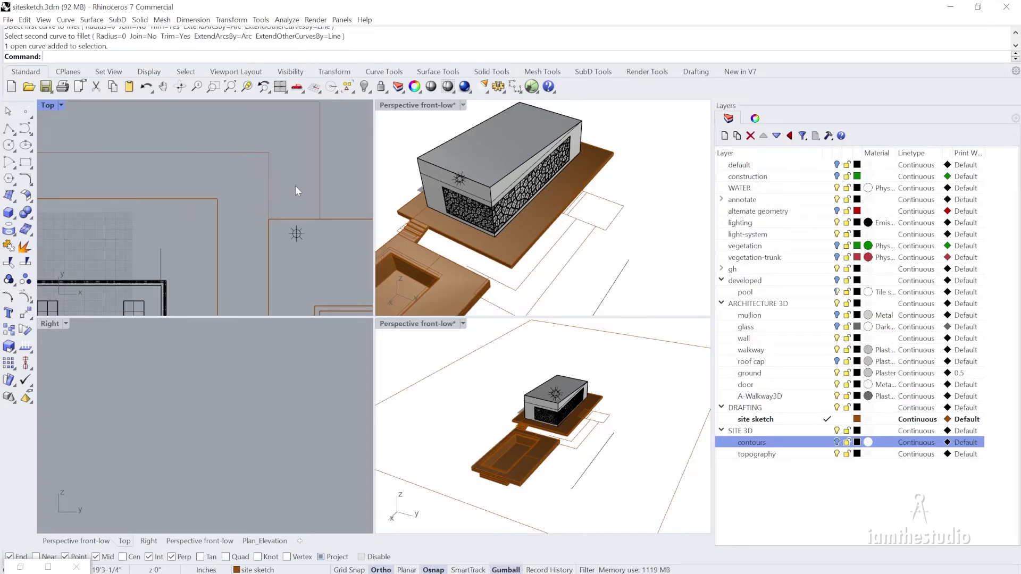
Draw a line closing the path's end at the landing, from its inner edge to its outer edge
{"action": "scroll", "coordinate": [304, 172], "scroll_direction": "down", "scroll_amount": 2}
{"action": "type", "text": "l"}
{"action": "key", "text": "Return"}
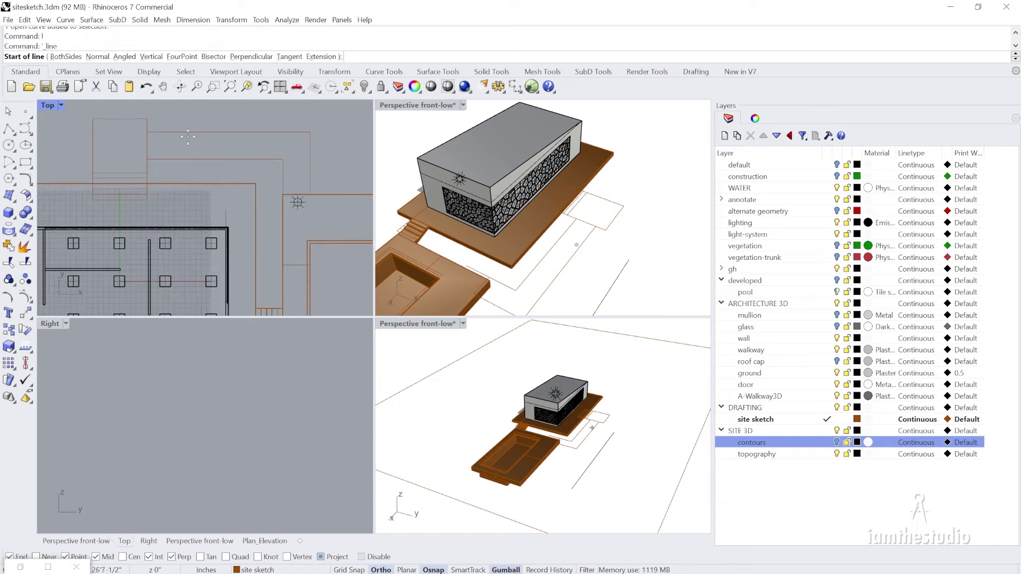
{"action": "left_click", "coordinate": [148, 158]}
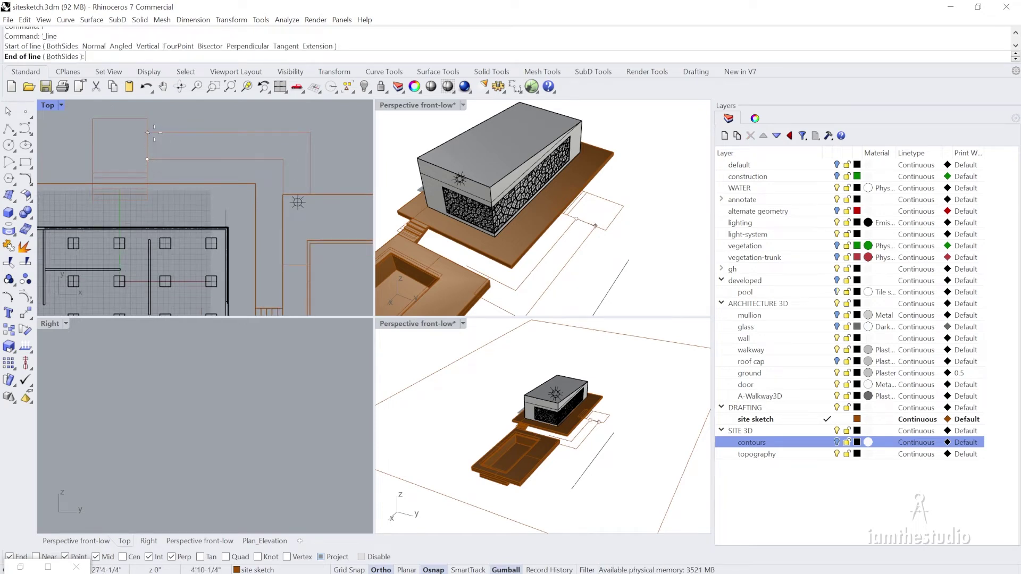
{"action": "left_click", "coordinate": [153, 132]}
Join the path's inner edge, outer edge and the end line at the landing
{"action": "left_click_drag", "start_coordinate": [165, 154], "coordinate": [169, 168]}
{"action": "left_click_drag", "start_coordinate": [276, 109], "coordinate": [234, 171], "text": "shift"}
{"action": "left_click_drag", "start_coordinate": [330, 150], "coordinate": [274, 171], "text": "shift"}
{"action": "type", "text": "join"}
{"action": "key", "text": "Return"}
Try closing the path curves with CloseCrv, and undo the closure
{"action": "type", "text": "C"}
{"action": "key", "text": "Return"}
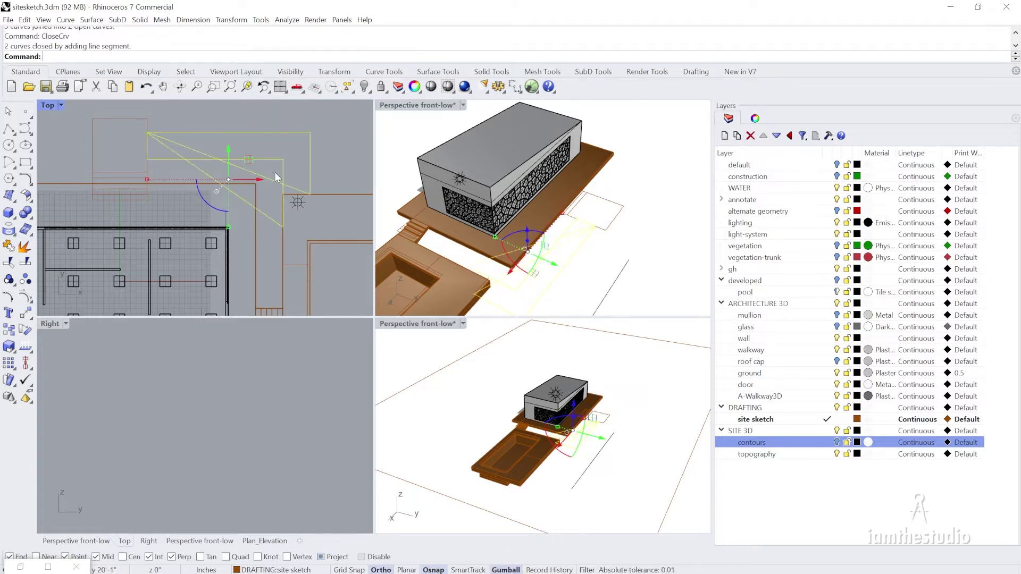
{"action": "key", "text": "ctrl+z"}
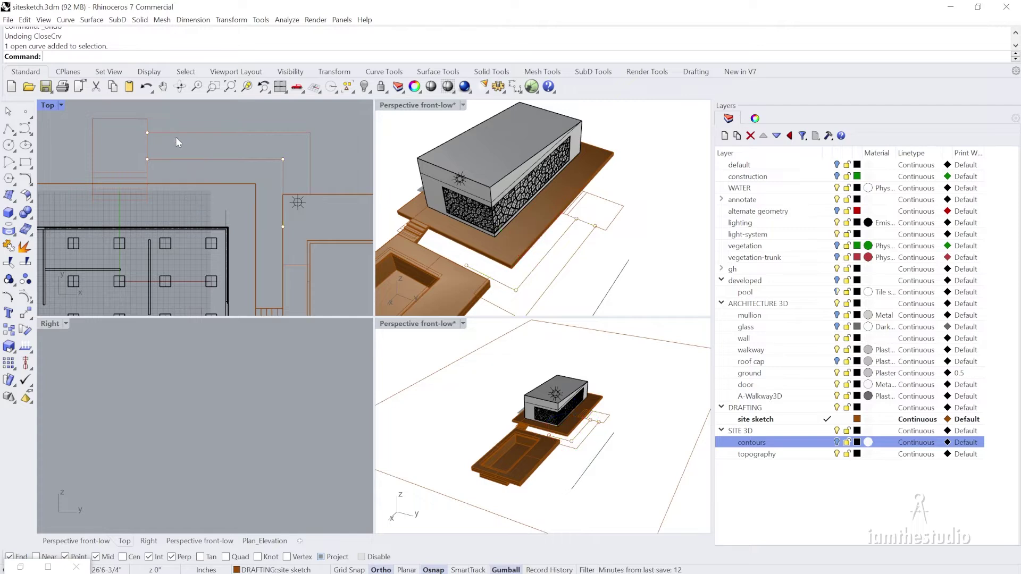
Fillet the end line at the landing with the path's outer edge at radius 0
{"action": "left_click", "coordinate": [147, 138]}
{"action": "left_click", "coordinate": [166, 161]}
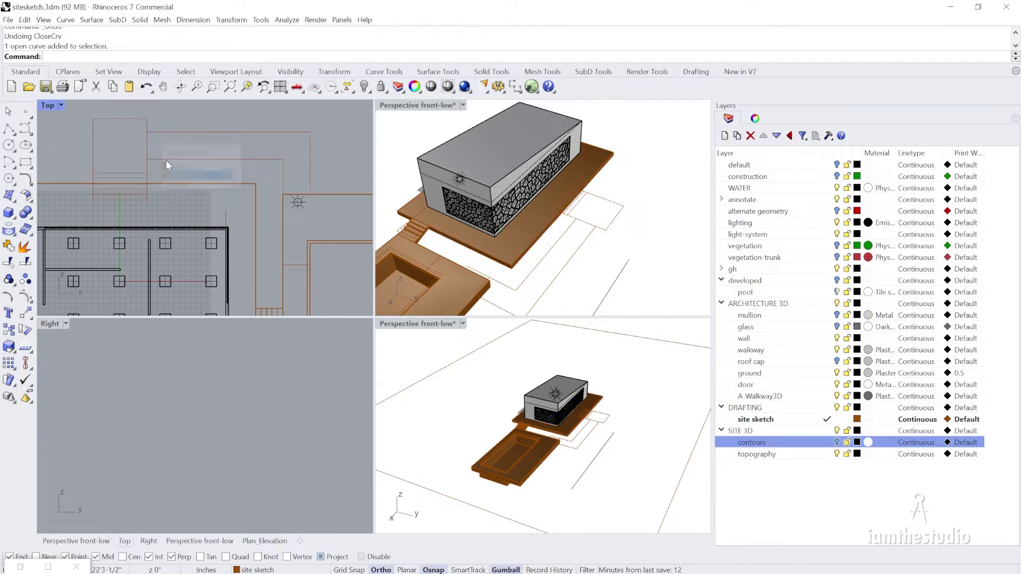
{"action": "type", "text": "Fillet"}
{"action": "key", "text": "Return"}
{"action": "left_click", "coordinate": [155, 134]}
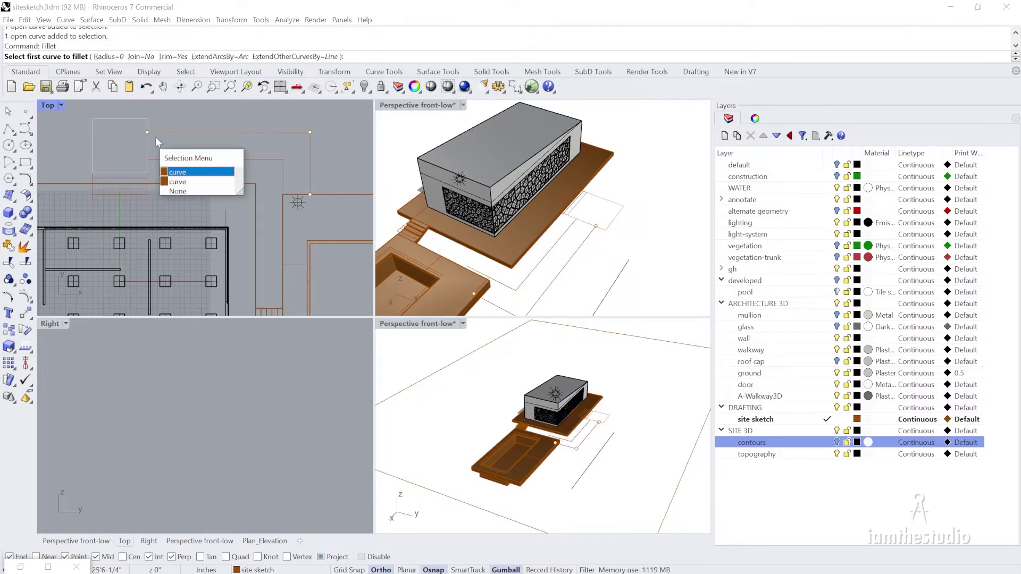
{"action": "left_click", "coordinate": [181, 182]}
{"action": "left_click", "coordinate": [162, 132]}
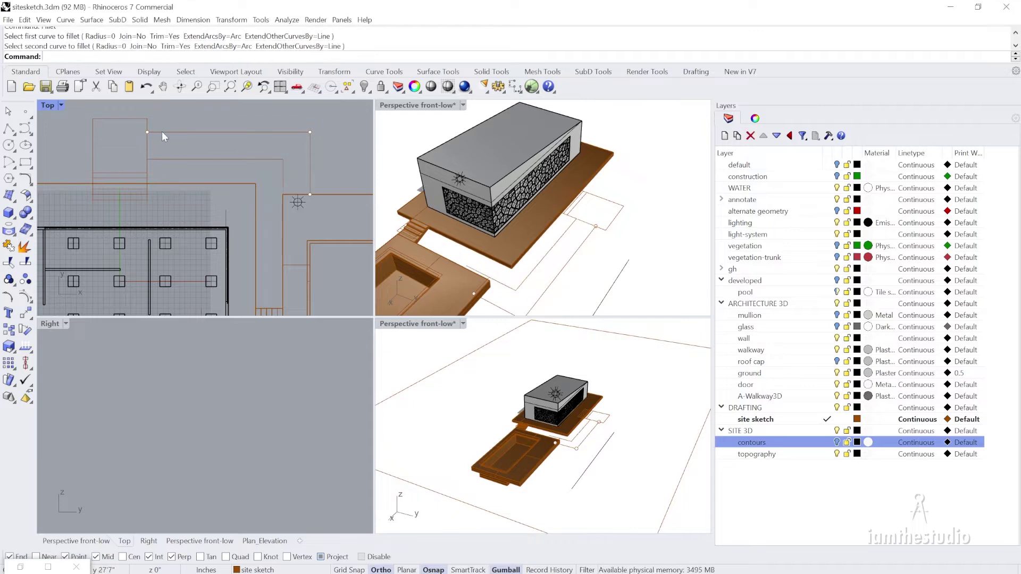
Join the path's inner and outer curves into one and close the resulting outline with CloseCrv
{"action": "left_click", "coordinate": [162, 132]}
{"action": "key", "text": "Escape"}
{"action": "left_click", "coordinate": [158, 159]}
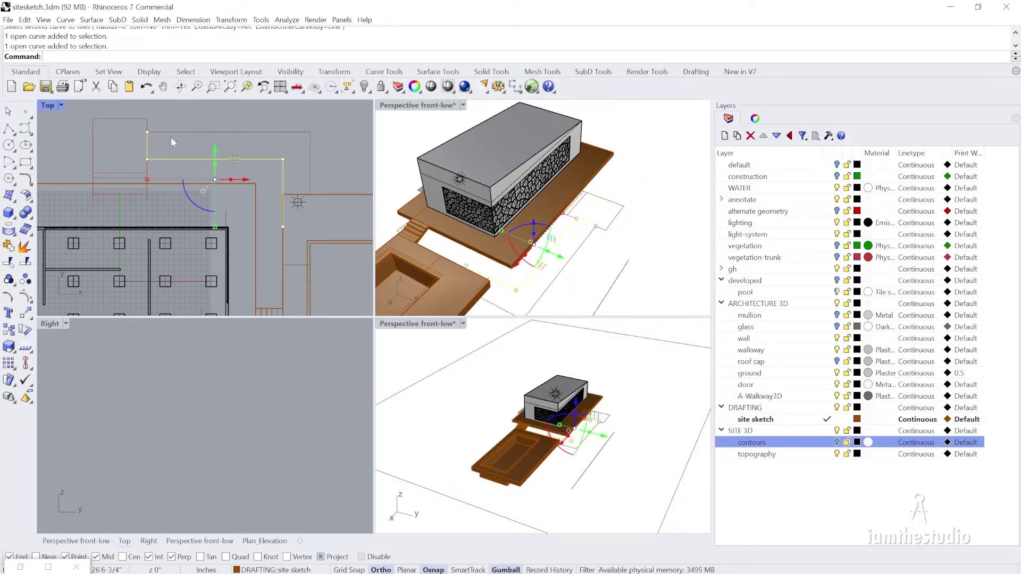
{"action": "left_click", "coordinate": [179, 132], "text": "shift"}
{"action": "scroll", "coordinate": [600, 217], "scroll_direction": "up", "scroll_amount": 5}
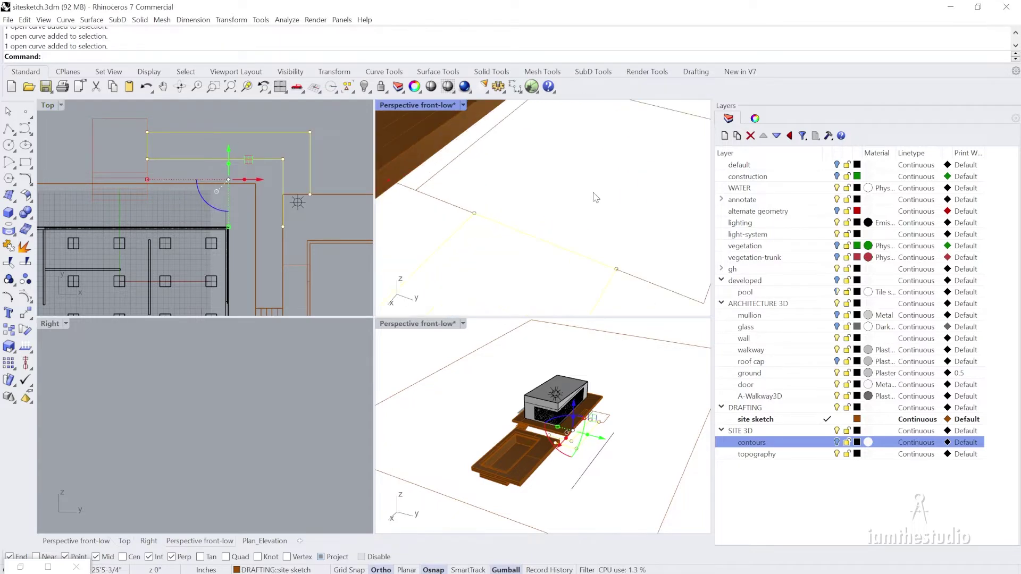
{"action": "type", "text": "join"}
{"action": "key", "text": "Return"}
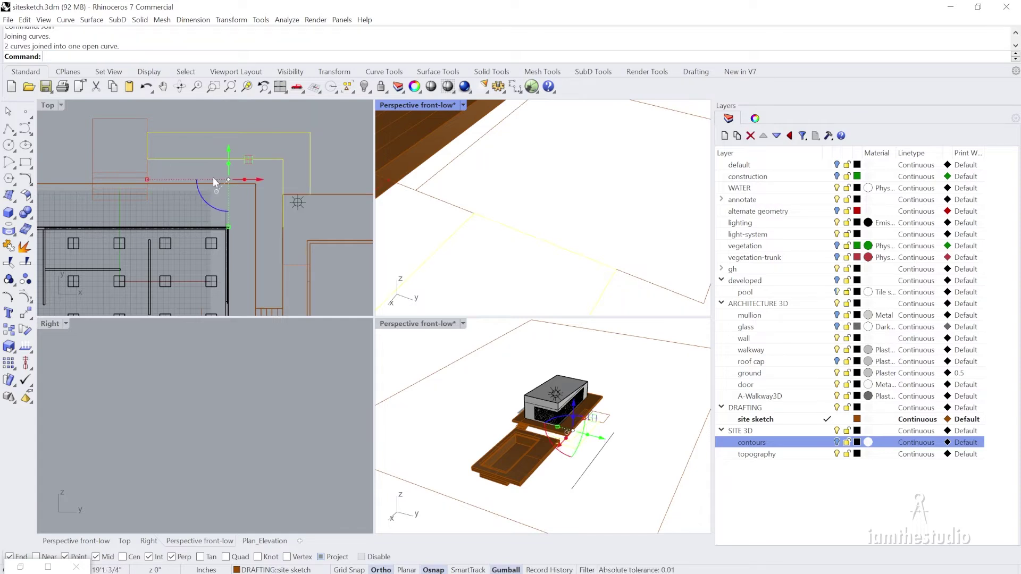
{"action": "left_click", "coordinate": [283, 158]}
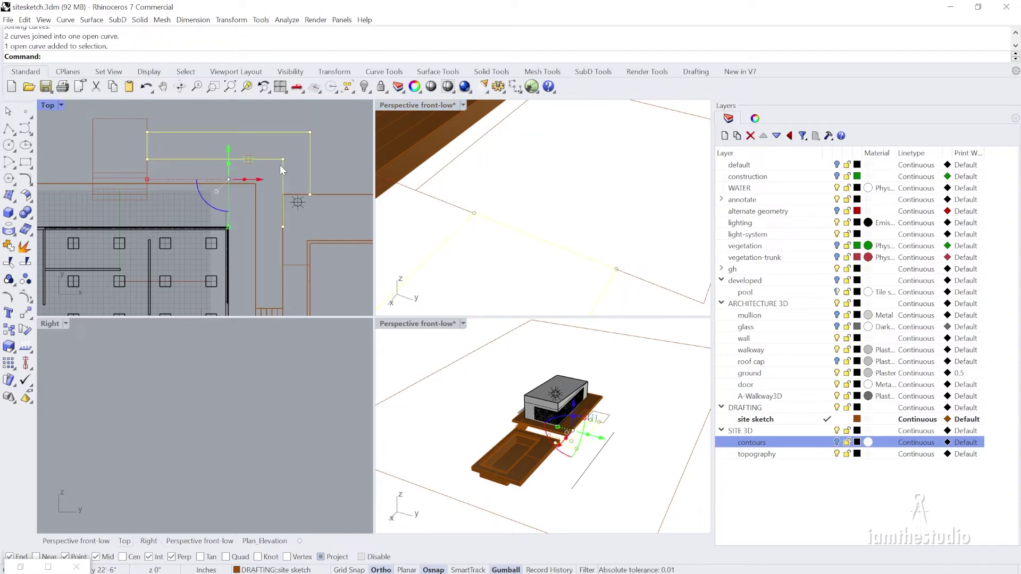
{"action": "key", "text": "Return"}
Move the lower end point of the outline's slanted closing segment to the lower platform's corner
{"action": "scroll", "coordinate": [298, 216], "scroll_direction": "up", "scroll_amount": 4}
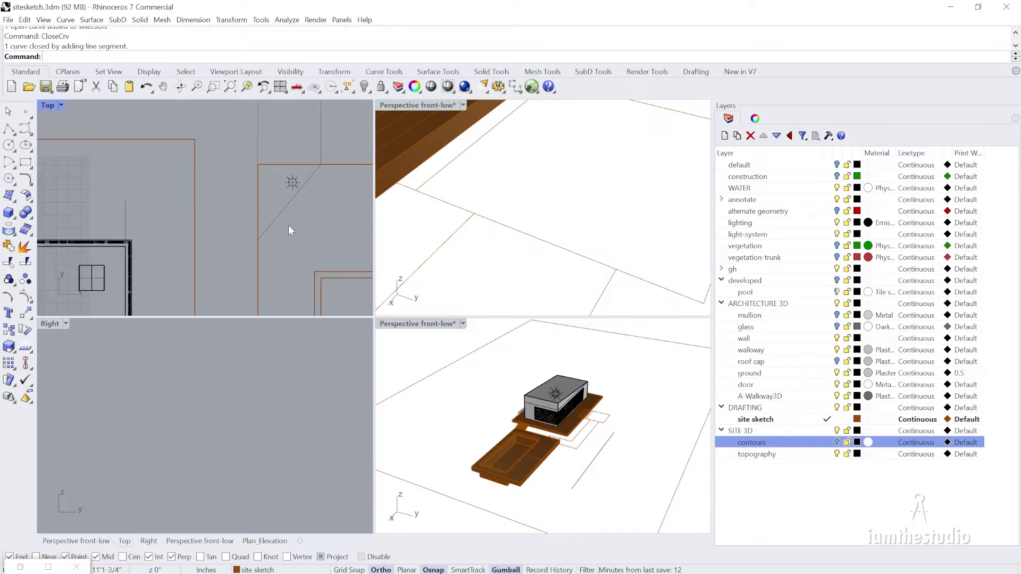
{"action": "scroll", "coordinate": [278, 222], "scroll_direction": "up", "scroll_amount": 2}
{"action": "left_click", "coordinate": [241, 251]}
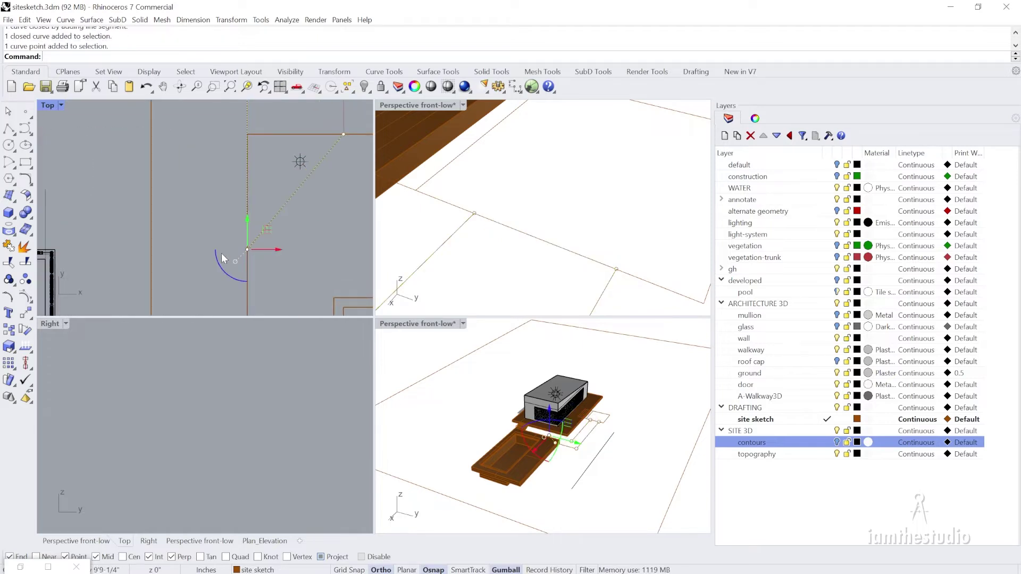
{"action": "type", "text": "M"}
{"action": "key", "text": "Return"}
{"action": "left_click", "coordinate": [246, 251]}
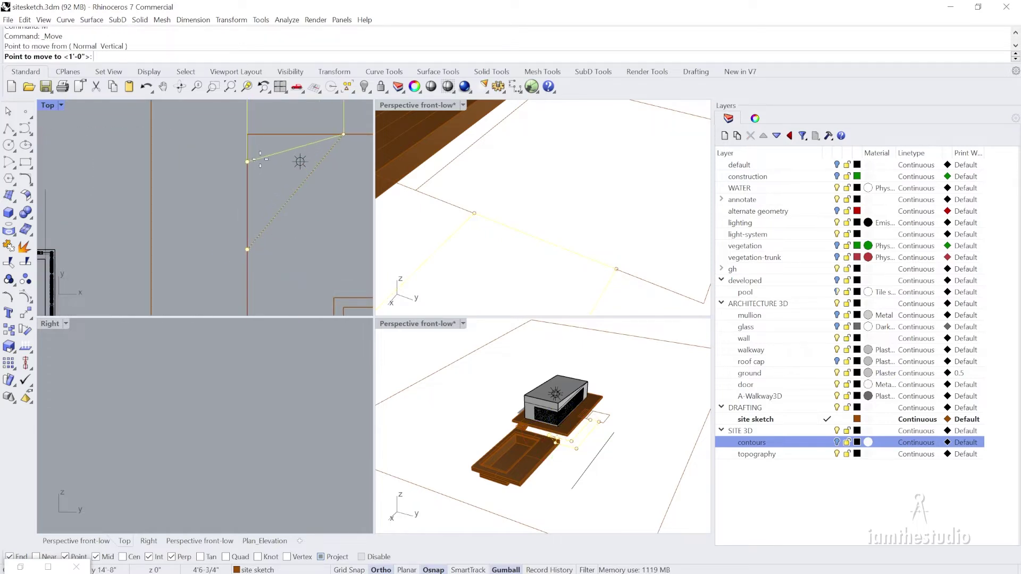
{"action": "left_click", "coordinate": [249, 134]}
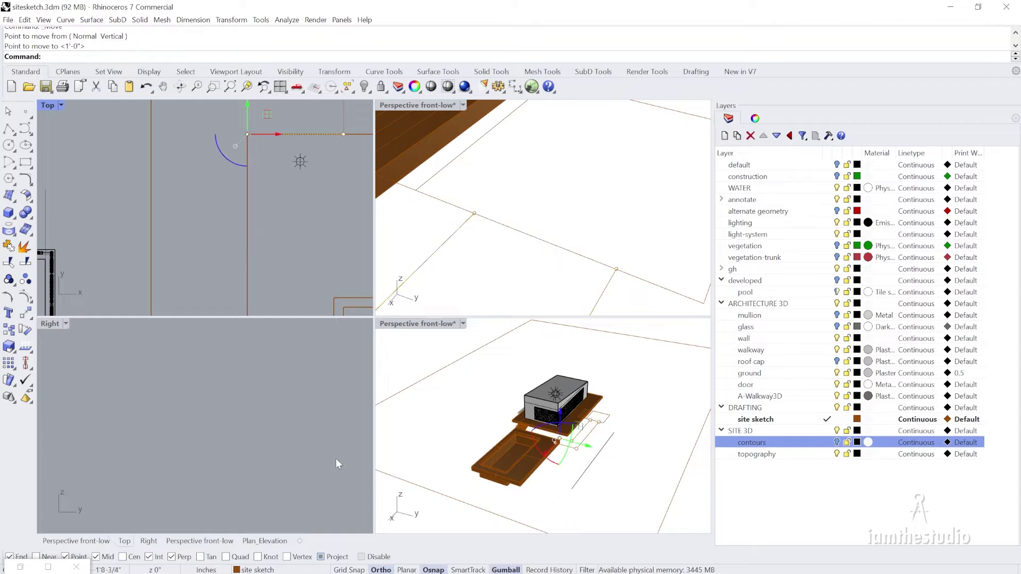
Move the closed path outline from its end corner to the lower platform's corner
{"action": "scroll", "coordinate": [285, 170], "scroll_direction": "down", "scroll_amount": 5}
{"action": "scroll", "coordinate": [509, 208], "scroll_direction": "up", "scroll_amount": 8}
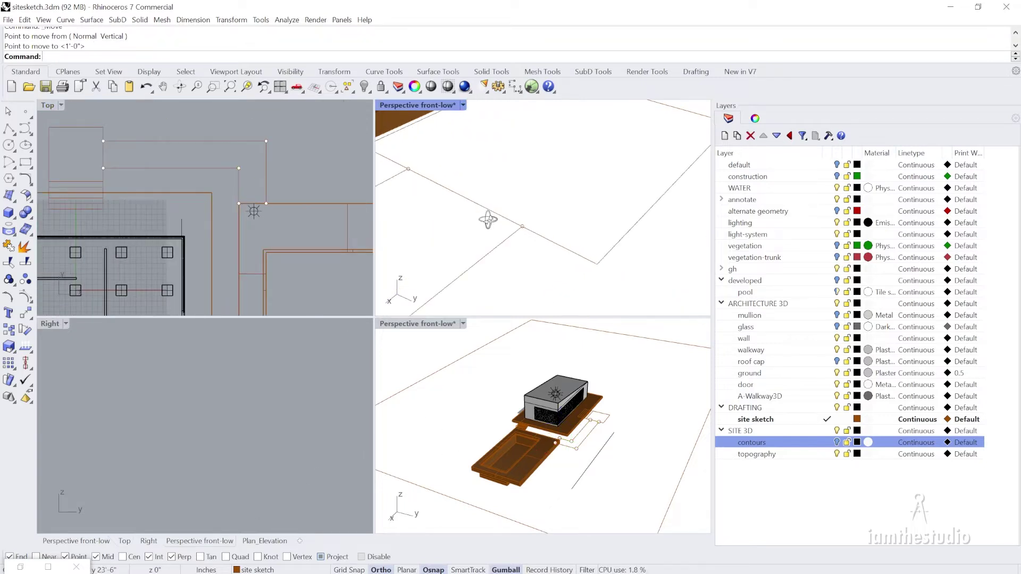
{"action": "right_click_drag", "start_coordinate": [510, 209], "coordinate": [540, 198]}
{"action": "scroll", "coordinate": [514, 199], "scroll_direction": "down", "scroll_amount": 6}
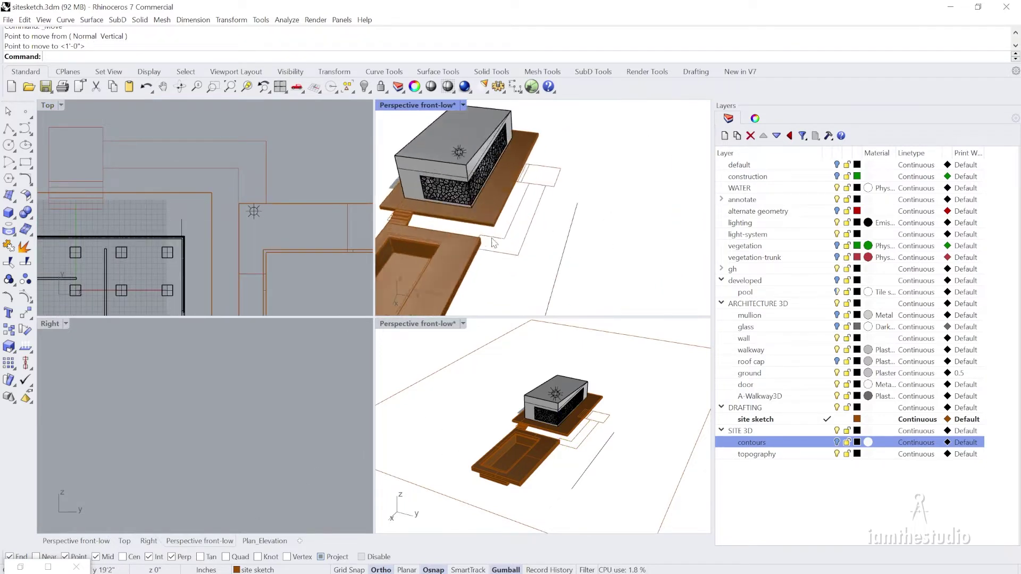
{"action": "scroll", "coordinate": [479, 252], "scroll_direction": "up", "scroll_amount": 6}
{"action": "left_click", "coordinate": [470, 262]}
{"action": "type", "text": "M"}
{"action": "key", "text": "Return"}
{"action": "scroll", "coordinate": [482, 250], "scroll_direction": "up", "scroll_amount": 3}
{"action": "left_click", "coordinate": [479, 175]}
{"action": "left_click", "coordinate": [492, 209]}
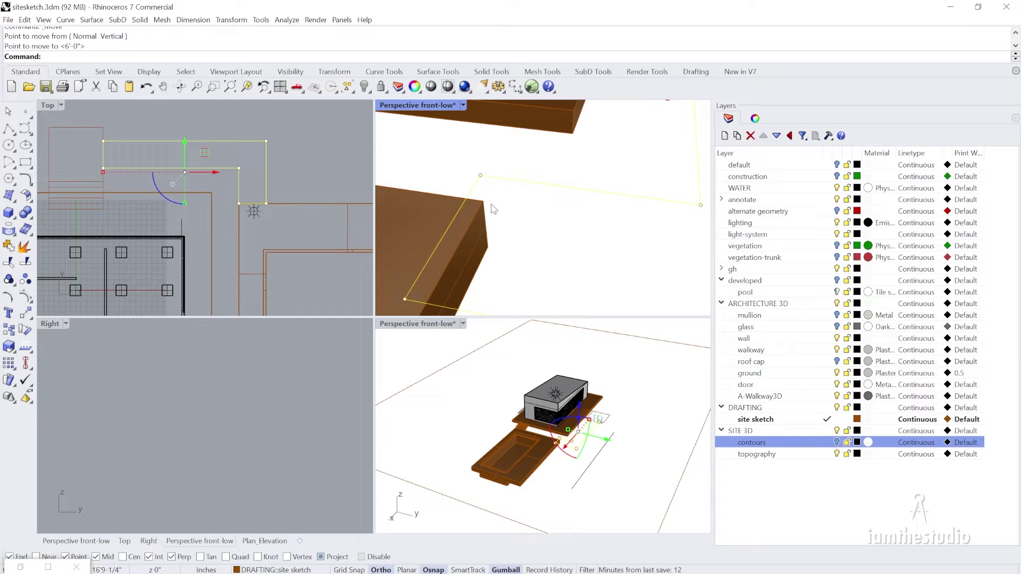
{"action": "scroll", "coordinate": [461, 228], "scroll_direction": "down", "scroll_amount": 10}
{"action": "right_click_drag", "start_coordinate": [461, 228], "coordinate": [565, 193]}
{"action": "key", "text": "Escape"}
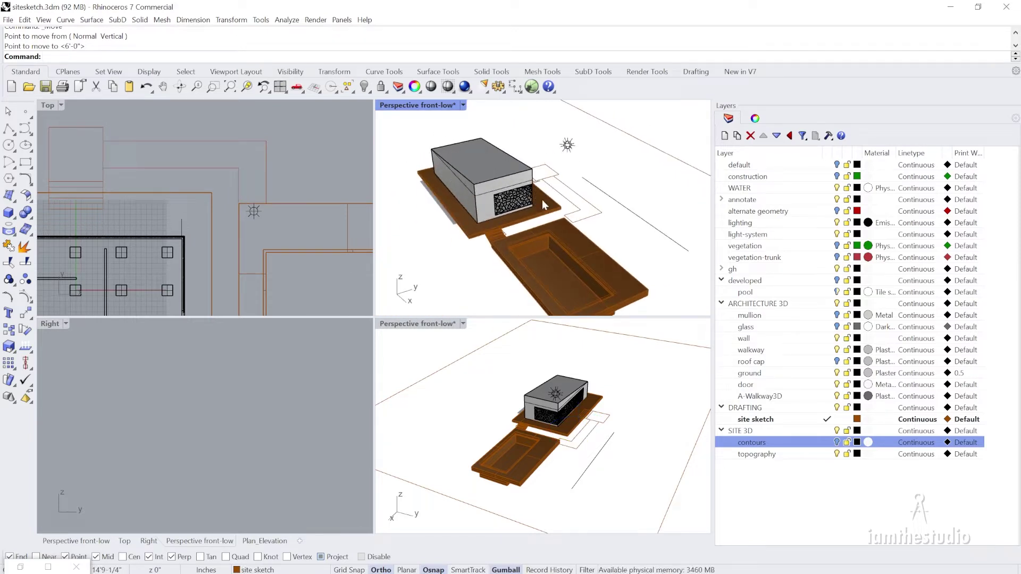
Turn the contours layer on to check it, turn it back off, and unhide the hidden terrain surface
{"action": "scroll", "coordinate": [585, 212], "scroll_direction": "down", "scroll_amount": 5}
{"action": "scroll", "coordinate": [554, 169], "scroll_direction": "up", "scroll_amount": 3}
{"action": "scroll", "coordinate": [533, 182], "scroll_direction": "down", "scroll_amount": 3}
{"action": "right_click_drag", "start_coordinate": [534, 217], "coordinate": [566, 212]}
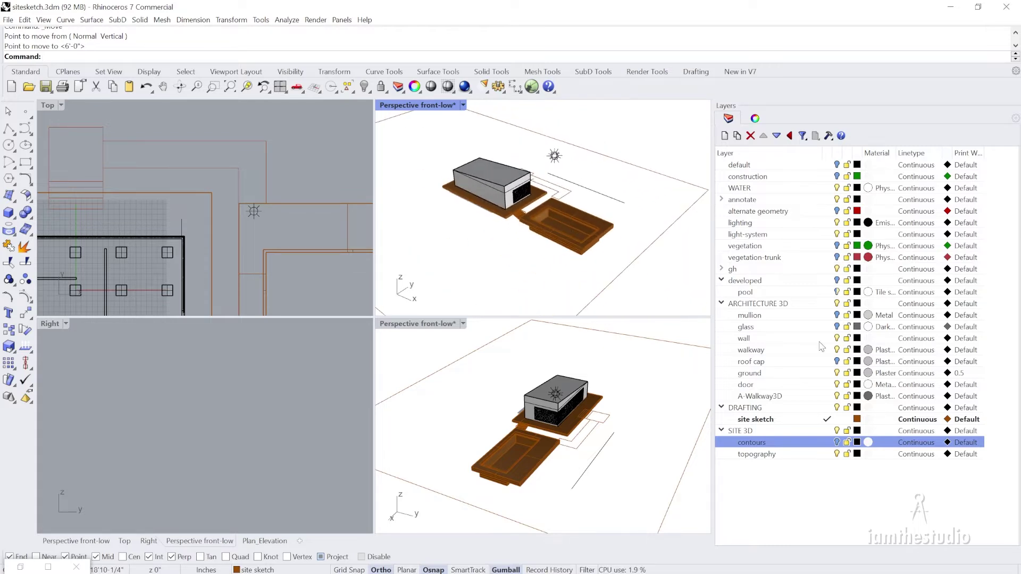
{"action": "left_click", "coordinate": [837, 443]}
{"action": "scroll", "coordinate": [658, 274], "scroll_direction": "down", "scroll_amount": 2}
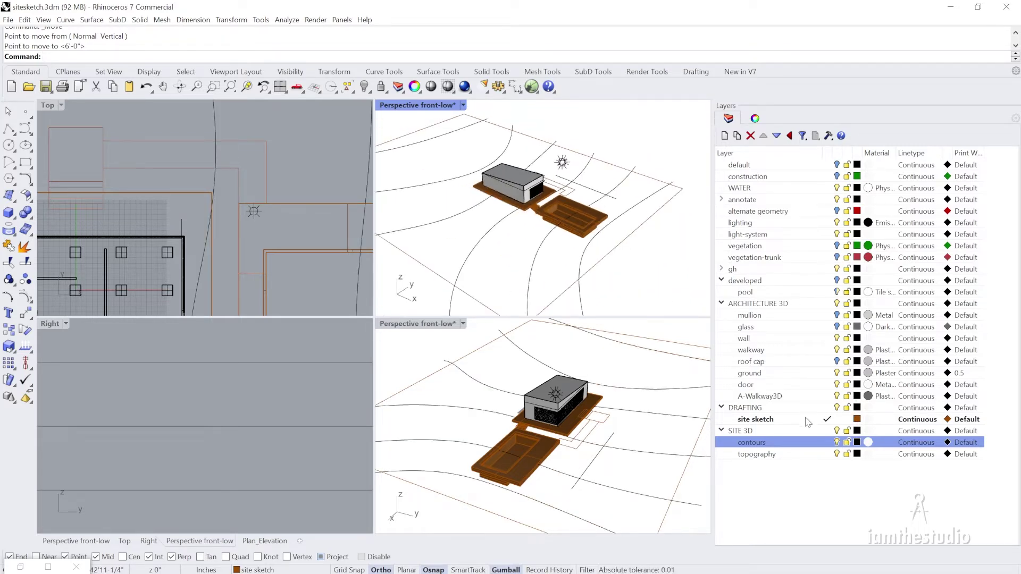
{"action": "left_click", "coordinate": [837, 443]}
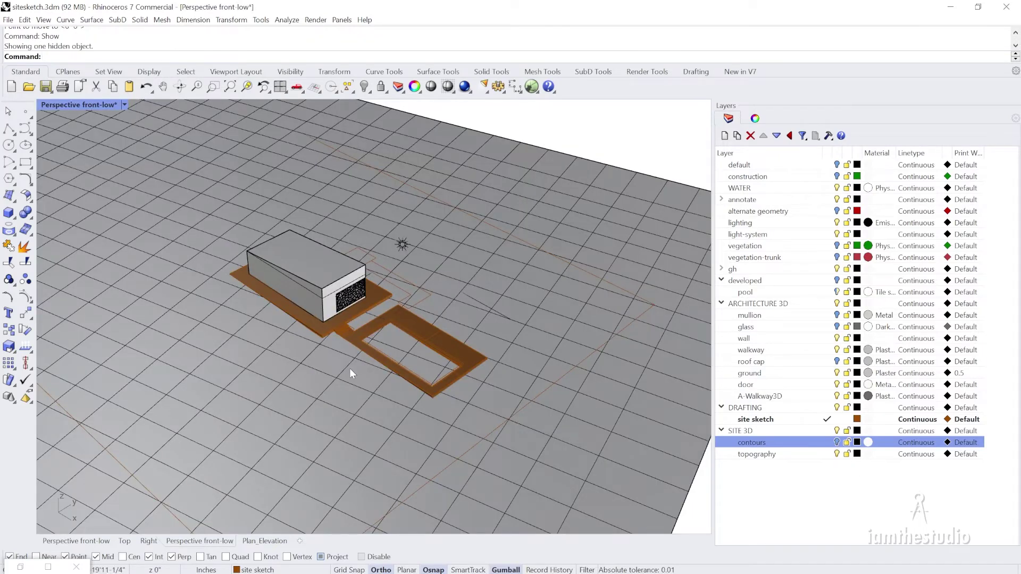
{"action": "right_click_drag", "start_coordinate": [349, 369], "coordinate": [317, 366]}
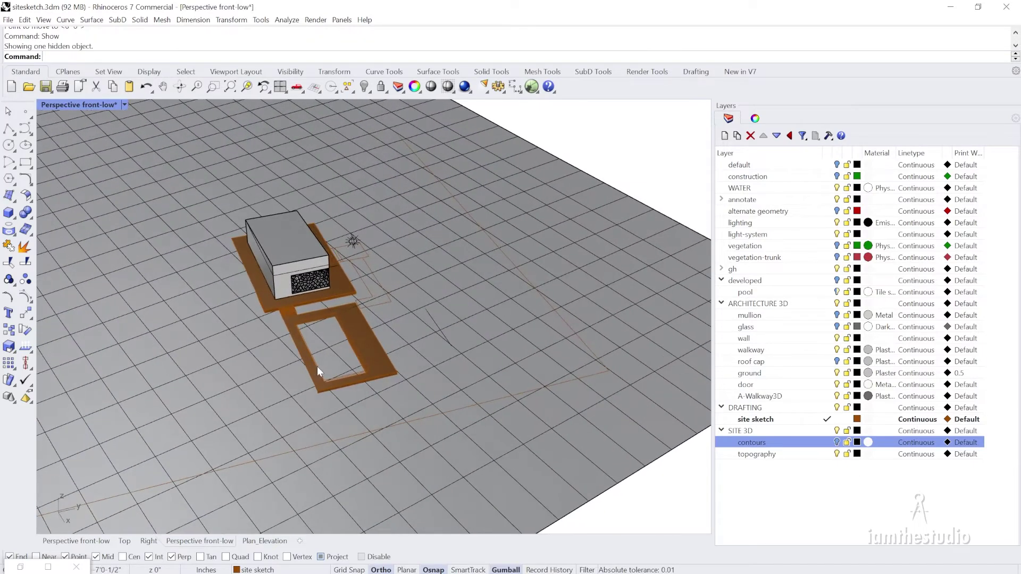
{"action": "scroll", "coordinate": [348, 311], "scroll_direction": "up", "scroll_amount": 7}
{"action": "right_click_drag", "start_coordinate": [479, 287], "coordinate": [446, 298]}
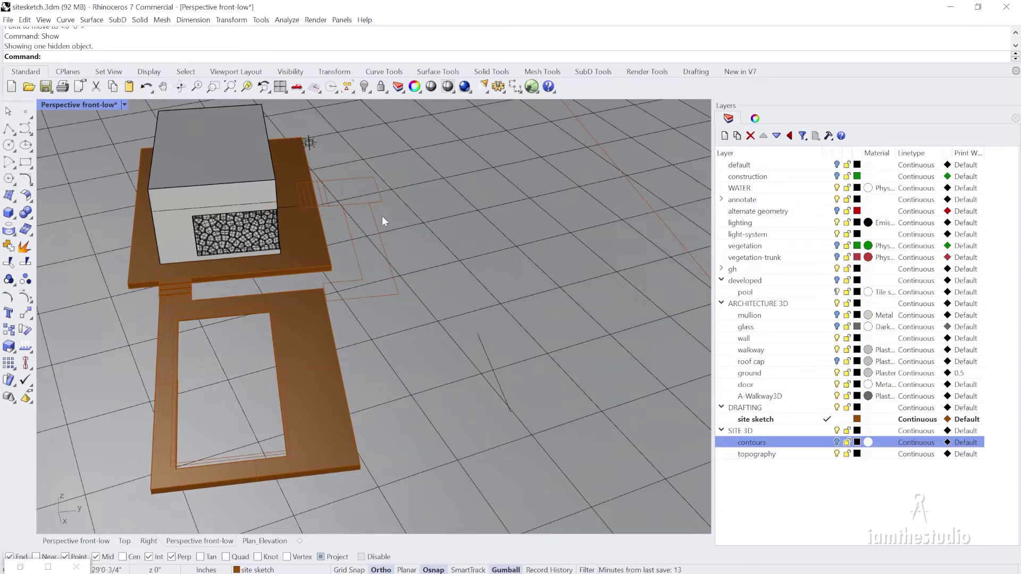
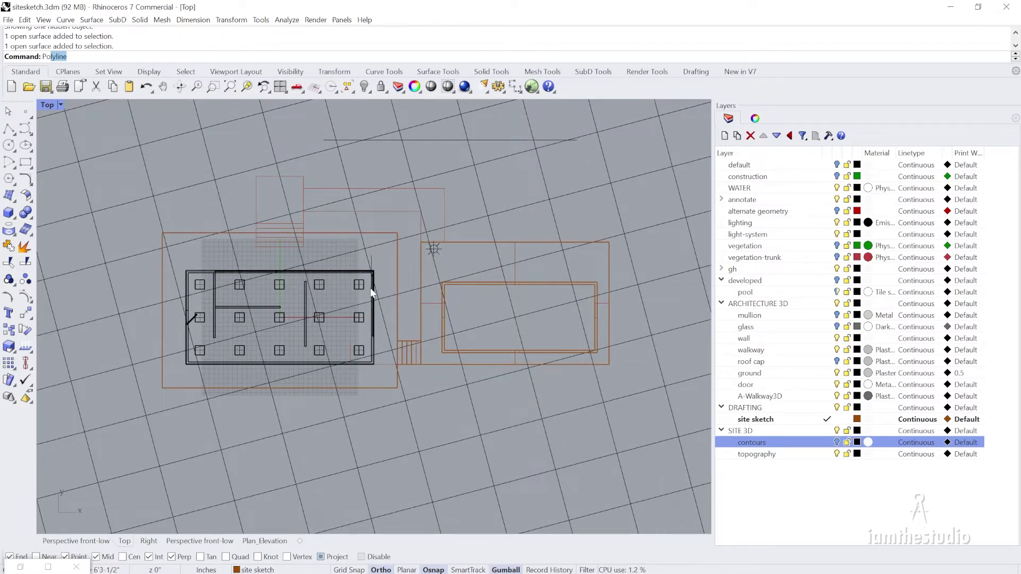
Trace a closed polyline around the combined outer perimeter of the building platform, landing, path and pool platform
{"action": "key", "text": "Return"}
{"action": "left_click", "coordinate": [162, 233]}
{"action": "left_click", "coordinate": [256, 233]}
{"action": "left_click", "coordinate": [256, 177]}
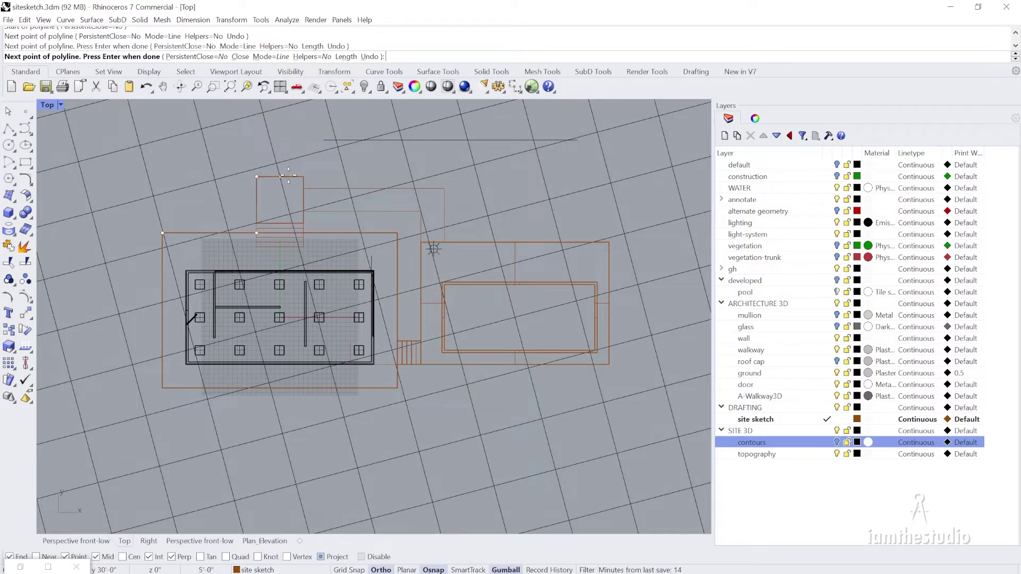
{"action": "scroll", "coordinate": [301, 176], "scroll_direction": "up", "scroll_amount": 3}
{"action": "left_click", "coordinate": [305, 177]}
{"action": "left_click", "coordinate": [305, 195]}
{"action": "left_click", "coordinate": [519, 194]}
{"action": "left_click", "coordinate": [520, 277]}
{"action": "scroll", "coordinate": [430, 229], "scroll_direction": "down", "scroll_amount": 3}
{"action": "scroll", "coordinate": [481, 235], "scroll_direction": "up", "scroll_amount": 3}
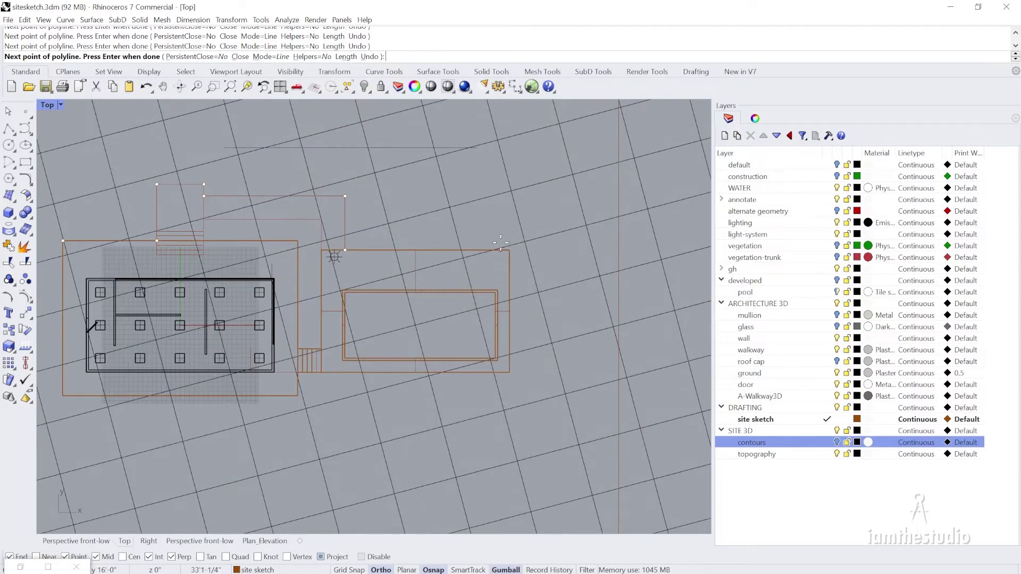
{"action": "left_click", "coordinate": [499, 244]}
{"action": "left_click", "coordinate": [509, 372]}
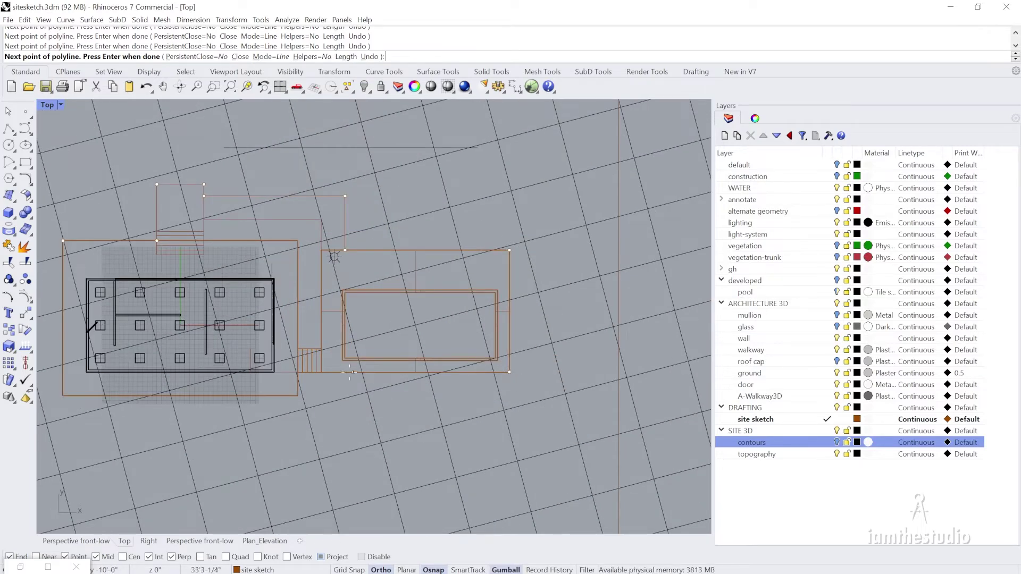
{"action": "left_click", "coordinate": [298, 372]}
{"action": "left_click", "coordinate": [298, 396]}
{"action": "left_click", "coordinate": [63, 395]}
{"action": "type", "text": "c"}
{"action": "key", "text": "Return"}
Trace a closed polyline around the gap enclosed by the path, stairs and two platforms
{"action": "scroll", "coordinate": [263, 231], "scroll_direction": "up", "scroll_amount": 1}
{"action": "type", "text": "pl"}
{"action": "key", "text": "Return"}
{"action": "scroll", "coordinate": [263, 229], "scroll_direction": "up", "scroll_amount": 3}
{"action": "left_click", "coordinate": [252, 259]}
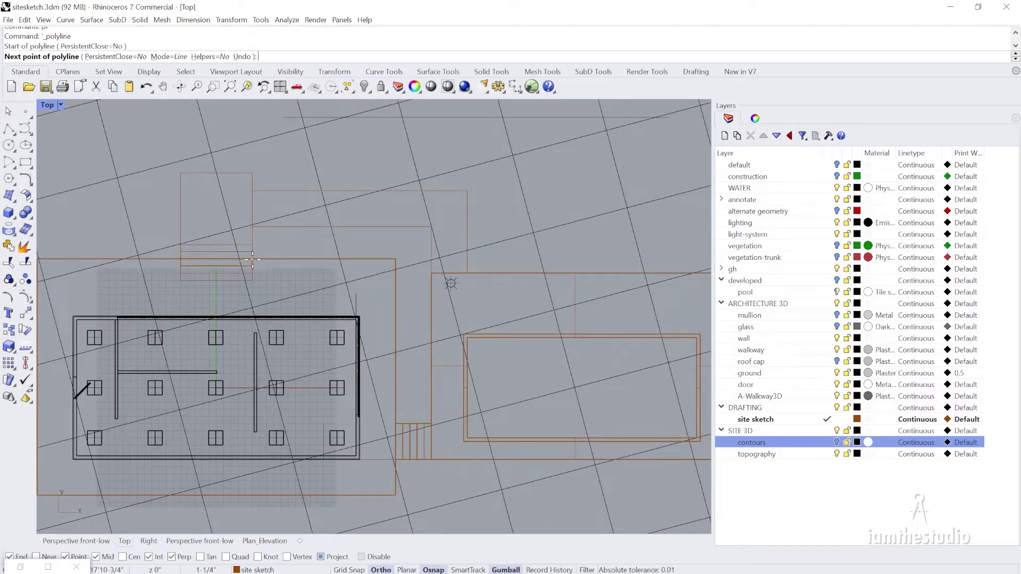
{"action": "left_click", "coordinate": [252, 227]}
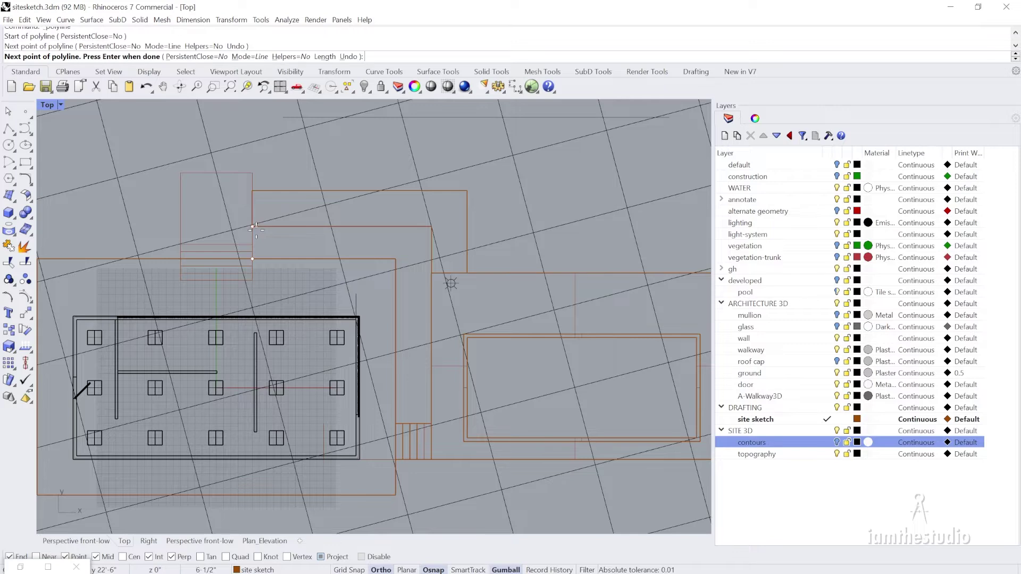
{"action": "left_click", "coordinate": [431, 226]}
{"action": "left_click", "coordinate": [432, 424]}
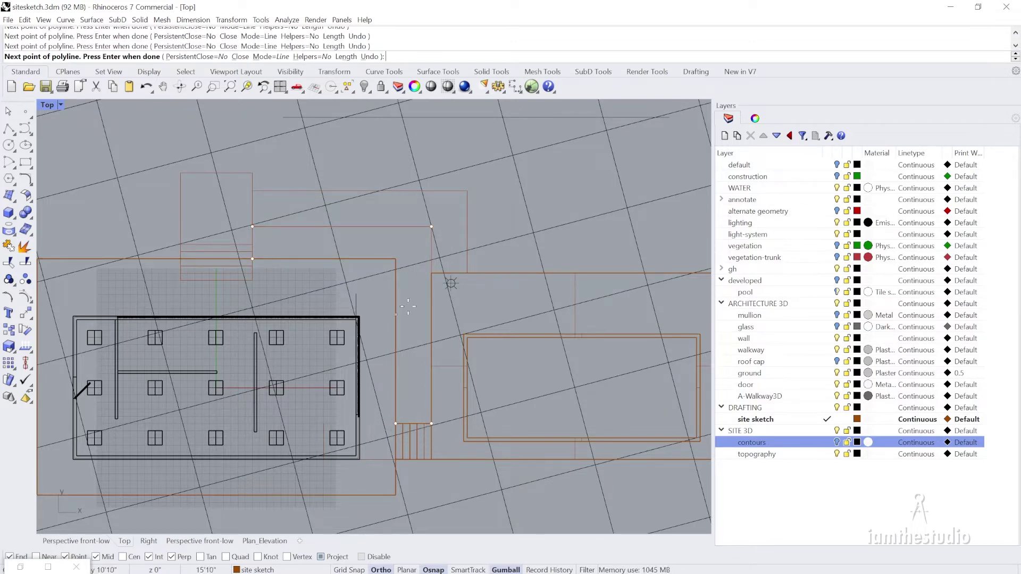
{"action": "type", "text": "c"}
{"action": "key", "text": "Return"}
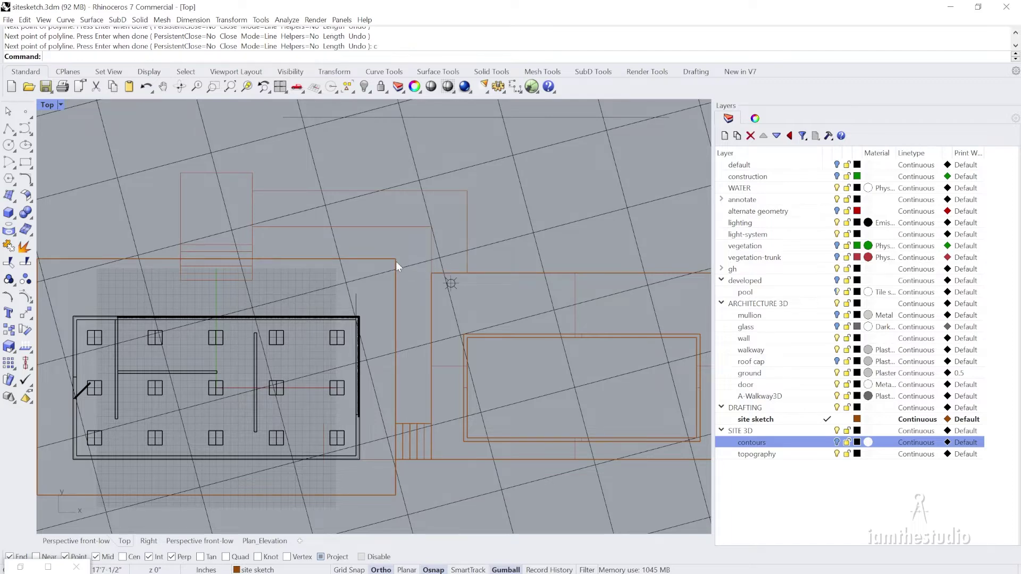
Project the outer perimeter and inner gap polylines together onto the terrain surface with the Project command
{"action": "left_click", "coordinate": [396, 262]}
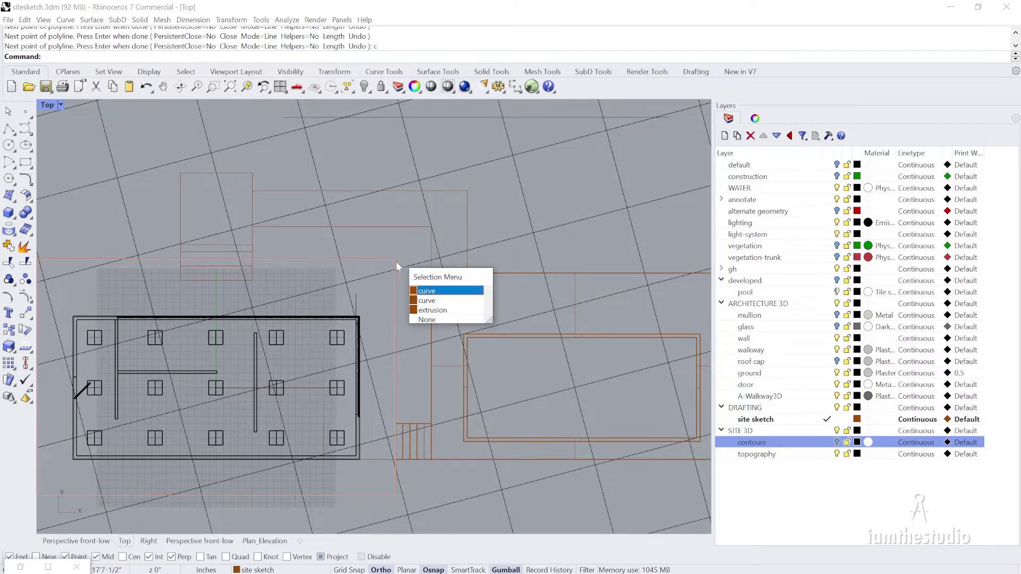
{"action": "left_click", "coordinate": [410, 230]}
{"action": "left_click", "coordinate": [410, 230]}
{"action": "left_click", "coordinate": [441, 266]}
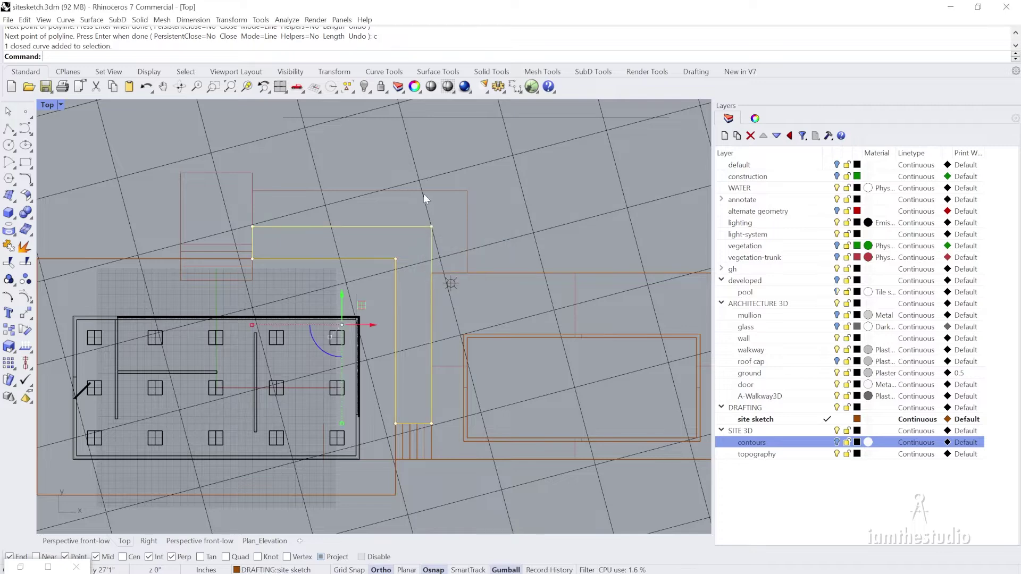
{"action": "scroll", "coordinate": [423, 193], "scroll_direction": "down", "scroll_amount": 3}
{"action": "left_click", "coordinate": [459, 213], "text": "shift"}
{"action": "left_click", "coordinate": [468, 246]}
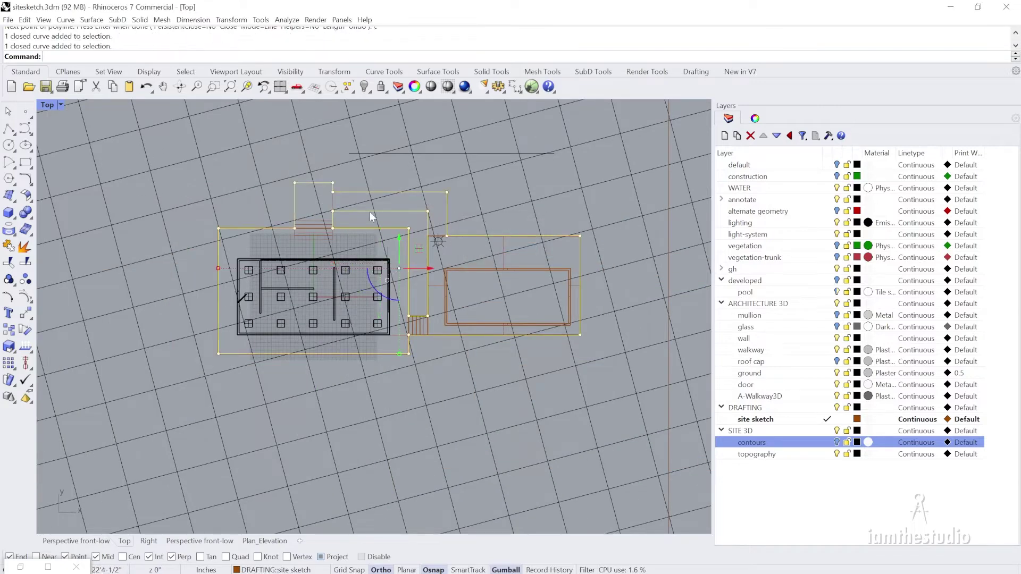
{"action": "double_click", "coordinate": [49, 105]}
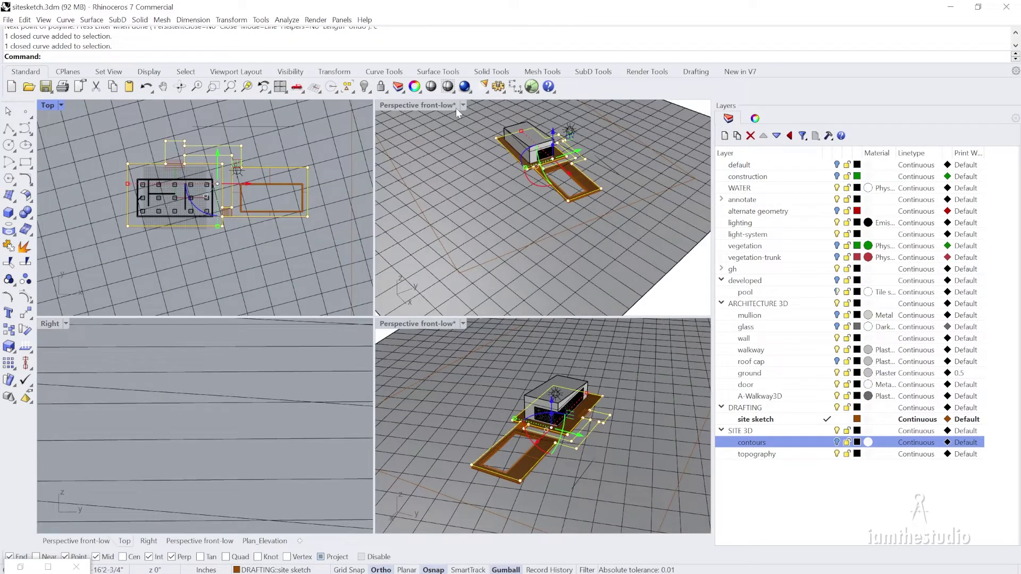
{"action": "double_click", "coordinate": [436, 101]}
{"action": "scroll", "coordinate": [517, 268], "scroll_direction": "up", "scroll_amount": 5}
{"action": "right_click_drag", "start_coordinate": [505, 259], "coordinate": [506, 262]}
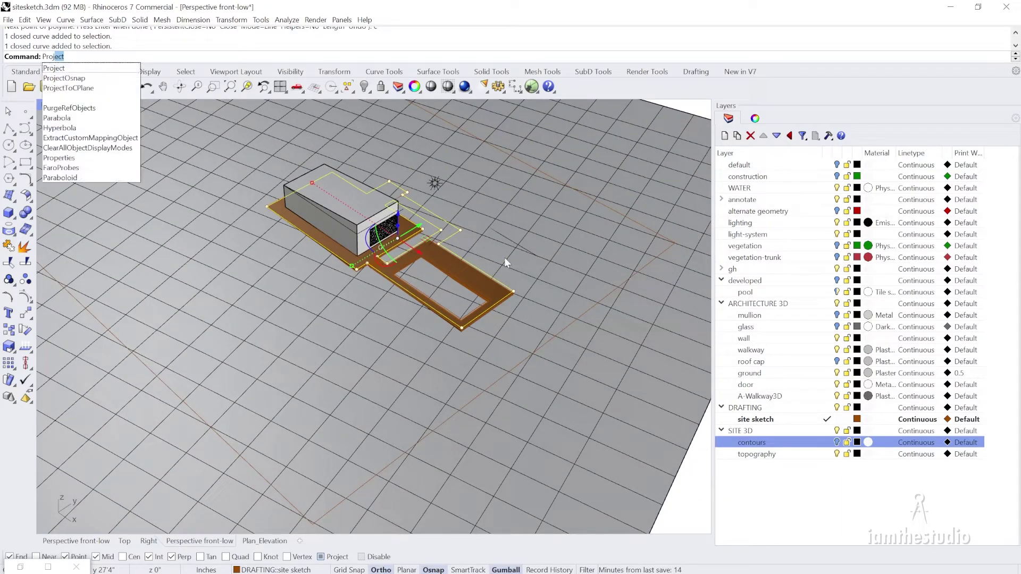
{"action": "key", "text": "Return"}
{"action": "scroll", "coordinate": [504, 258], "scroll_direction": "down", "scroll_amount": 3}
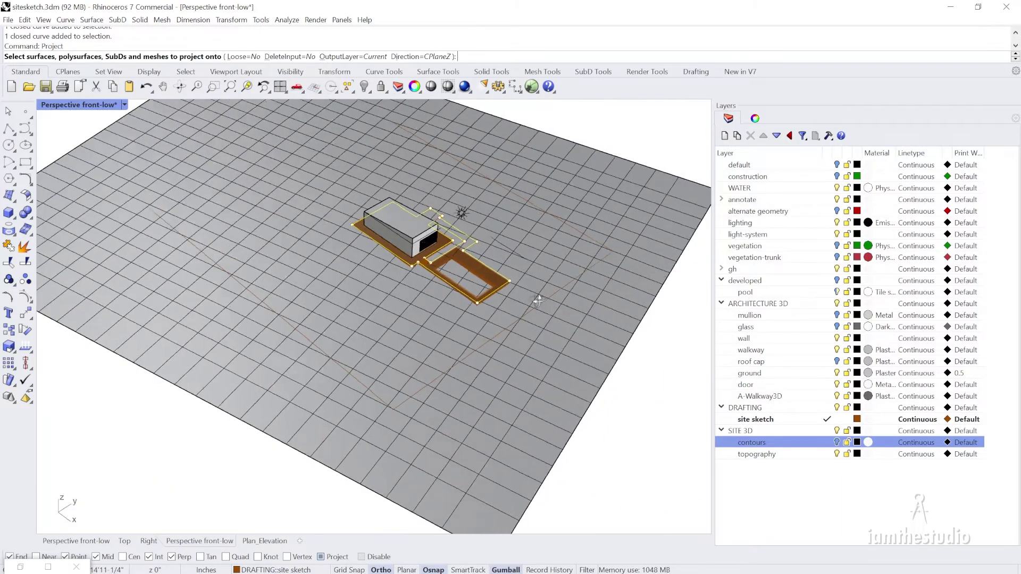
{"action": "right_click_drag", "start_coordinate": [540, 302], "coordinate": [474, 289]}
{"action": "scroll", "coordinate": [475, 289], "scroll_direction": "up", "scroll_amount": 4}
{"action": "left_click", "coordinate": [365, 355]}
{"action": "key", "text": "Return"}
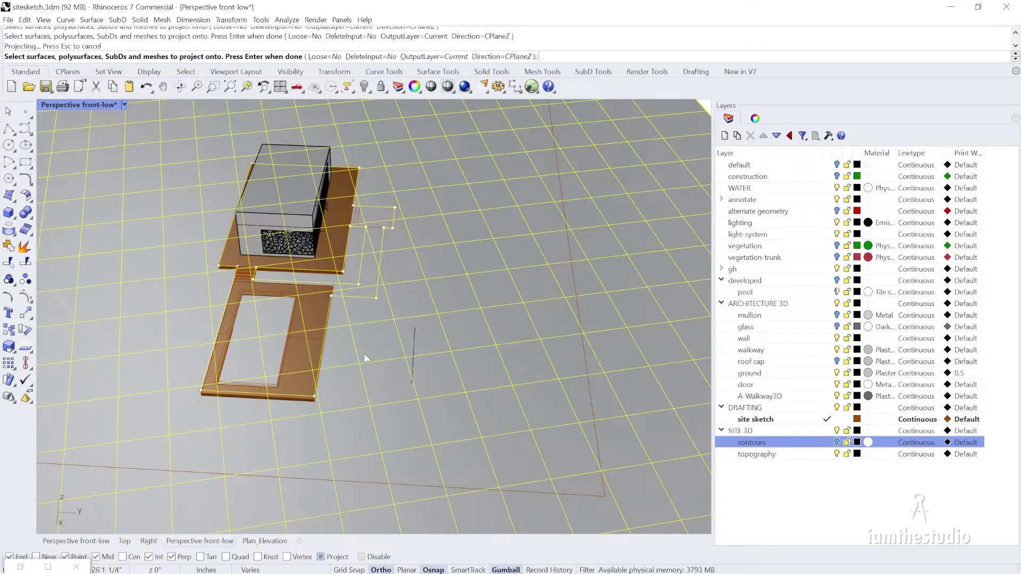
{"action": "scroll", "coordinate": [363, 353], "scroll_direction": "up", "scroll_amount": 6}
{"action": "scroll", "coordinate": [180, 192], "scroll_direction": "up", "scroll_amount": 1}
{"action": "key", "text": "Escape"}
Split the terrain surface using the projected outer and inner outlines as cutting objects
{"action": "type", "text": "split"}
{"action": "key", "text": "Return"}
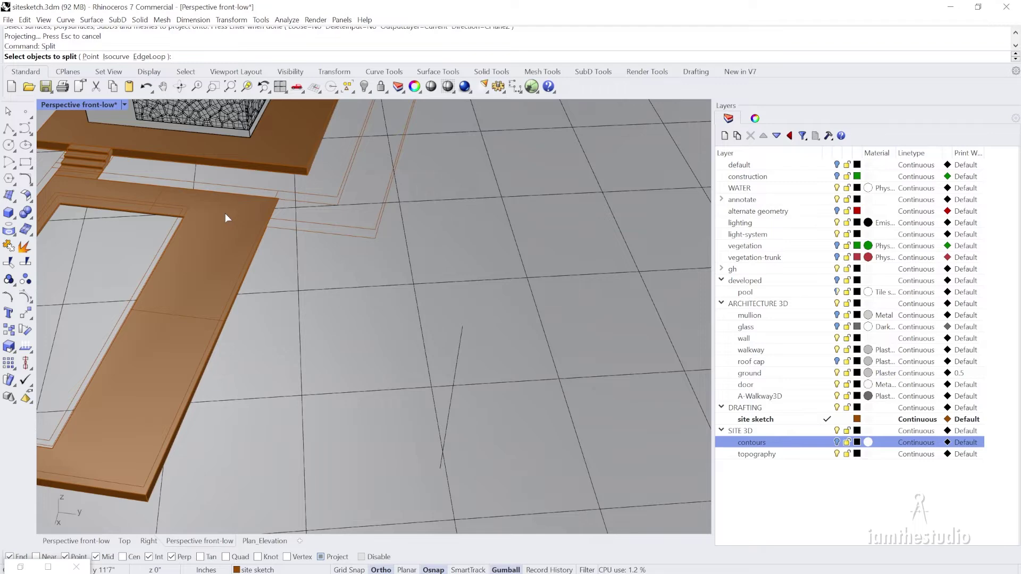
{"action": "left_click", "coordinate": [356, 347]}
{"action": "key", "text": "Return"}
{"action": "left_click", "coordinate": [353, 235]}
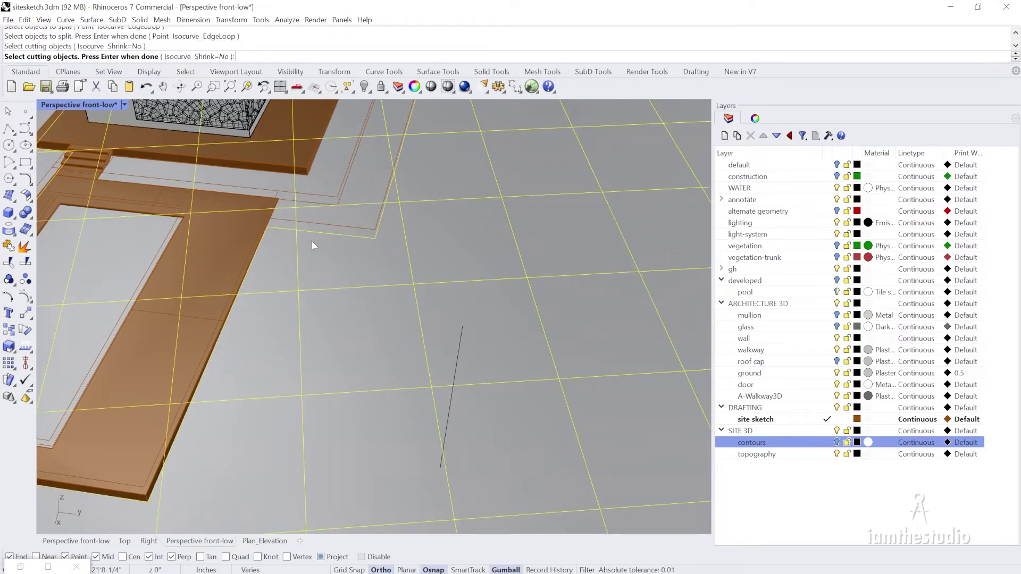
{"action": "scroll", "coordinate": [342, 256], "scroll_direction": "down", "scroll_amount": 3}
{"action": "scroll", "coordinate": [340, 235], "scroll_direction": "up", "scroll_amount": 5}
{"action": "key", "text": "Return"}
Try deleting the split terrain piece beneath the platforms and path, and undo the deletion
{"action": "scroll", "coordinate": [372, 295], "scroll_direction": "down", "scroll_amount": 5}
{"action": "scroll", "coordinate": [392, 284], "scroll_direction": "up", "scroll_amount": 2}
{"action": "left_click", "coordinate": [392, 287]}
{"action": "scroll", "coordinate": [397, 292], "scroll_direction": "up", "scroll_amount": 2}
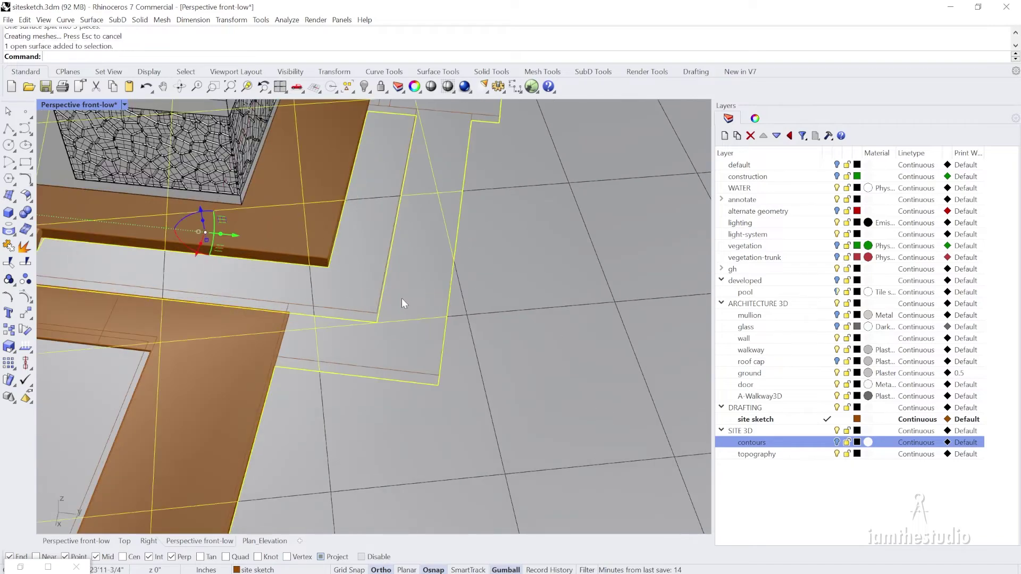
{"action": "scroll", "coordinate": [401, 298], "scroll_direction": "down", "scroll_amount": 3}
{"action": "scroll", "coordinate": [385, 270], "scroll_direction": "up", "scroll_amount": 2}
{"action": "key", "text": "Delete"}
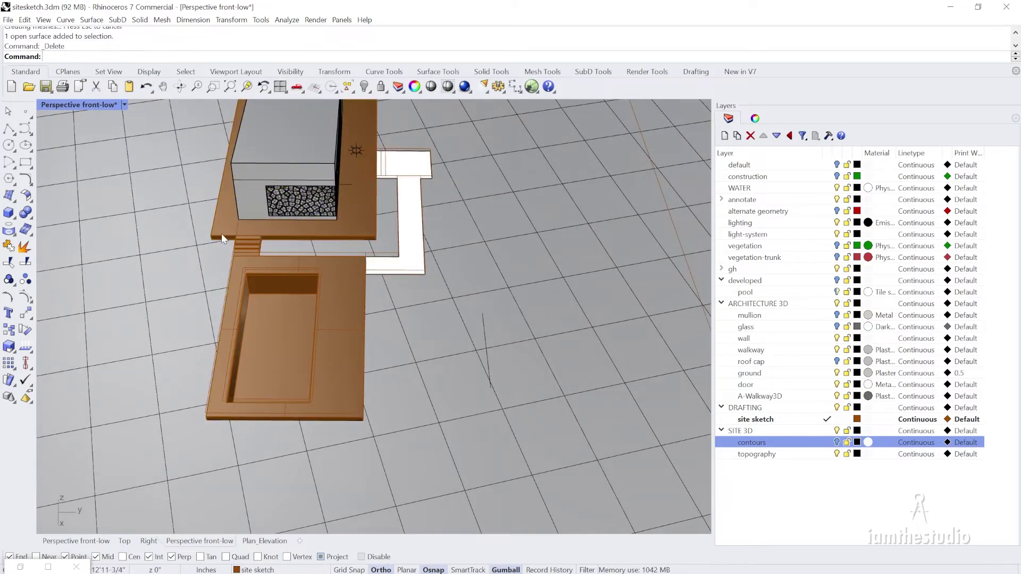
{"action": "scroll", "coordinate": [319, 234], "scroll_direction": "down", "scroll_amount": 3}
{"action": "scroll", "coordinate": [446, 177], "scroll_direction": "up", "scroll_amount": 4}
{"action": "key", "text": "ctrl+z"}
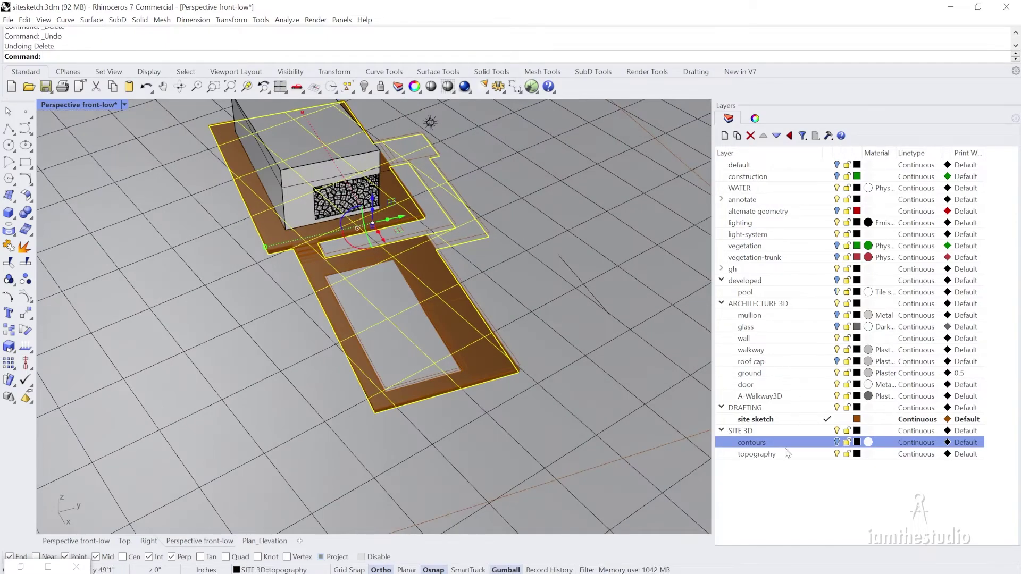
Add a new layer within SITE 3D and name it "remove"
{"action": "left_click", "coordinate": [725, 137]}
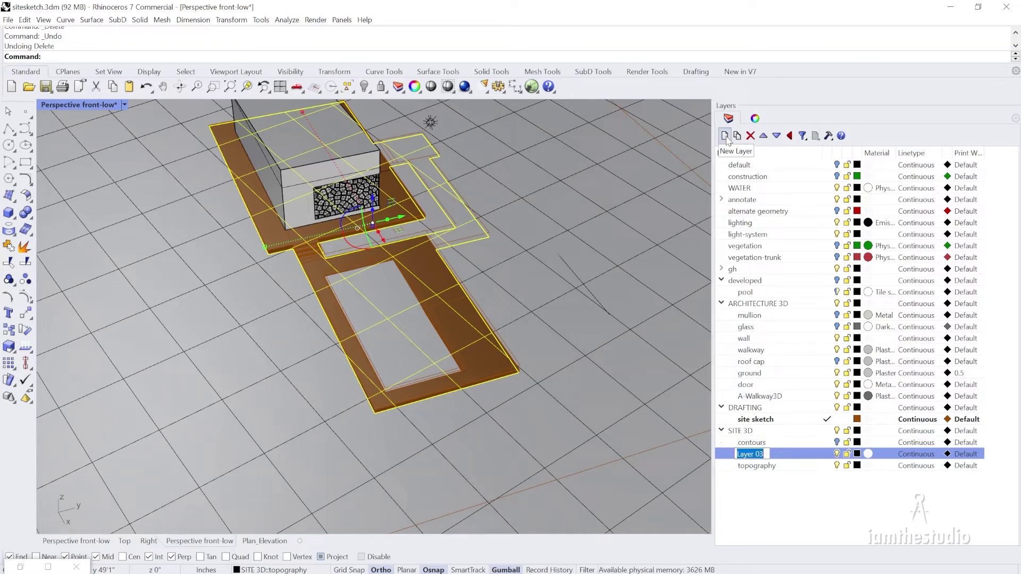
{"action": "right_click_drag", "start_coordinate": [384, 322], "coordinate": [461, 308]}
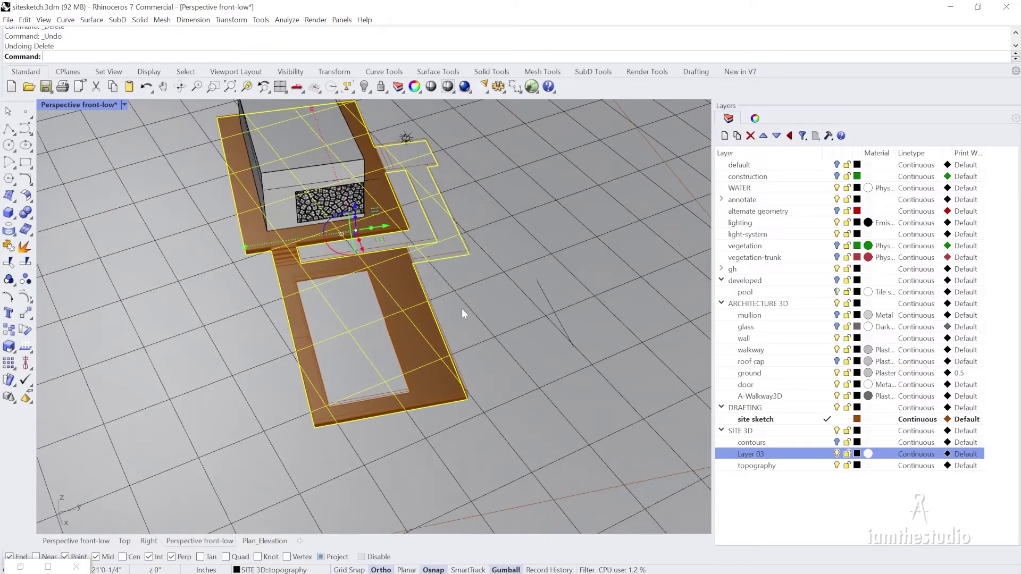
{"action": "left_click", "coordinate": [761, 458]}
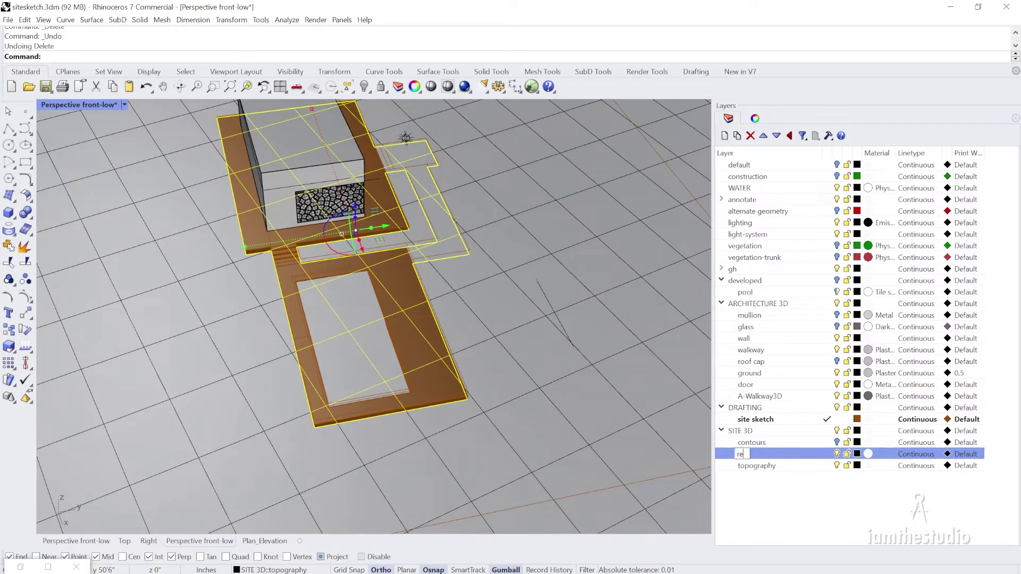
{"action": "key", "text": "Return"}
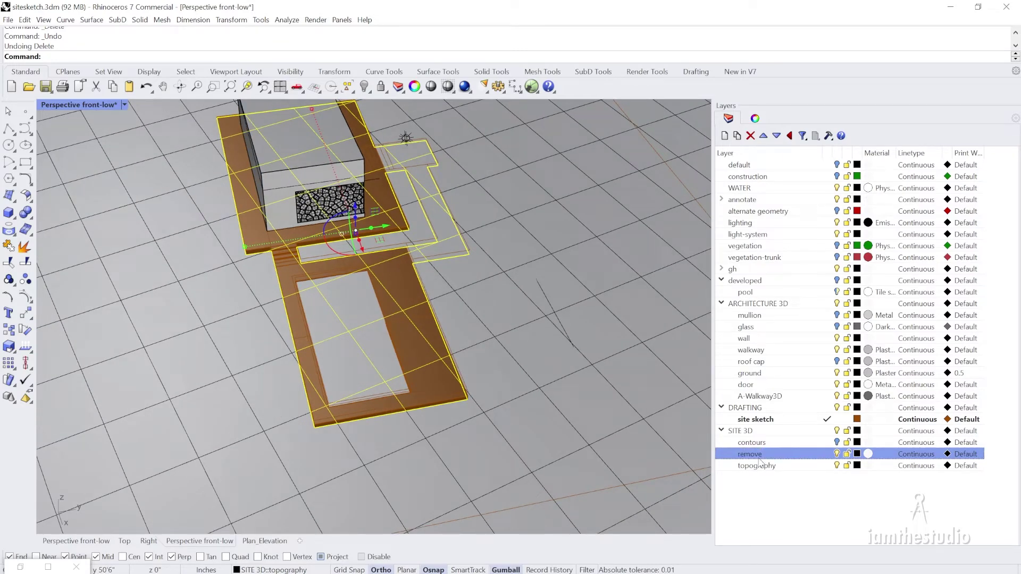
Assign the selected terrain piece beneath the platforms and path to the remove layer and turn that layer off
{"action": "right_click", "coordinate": [786, 459]}
{"action": "left_click", "coordinate": [830, 407]}
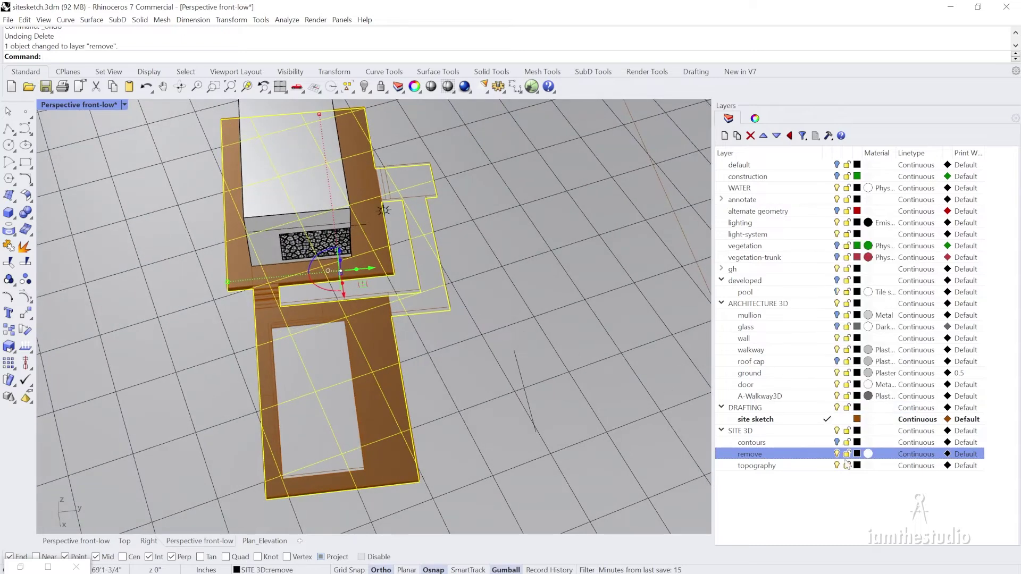
{"action": "left_click", "coordinate": [837, 455]}
{"action": "right_click_drag", "start_coordinate": [501, 380], "coordinate": [534, 382]}
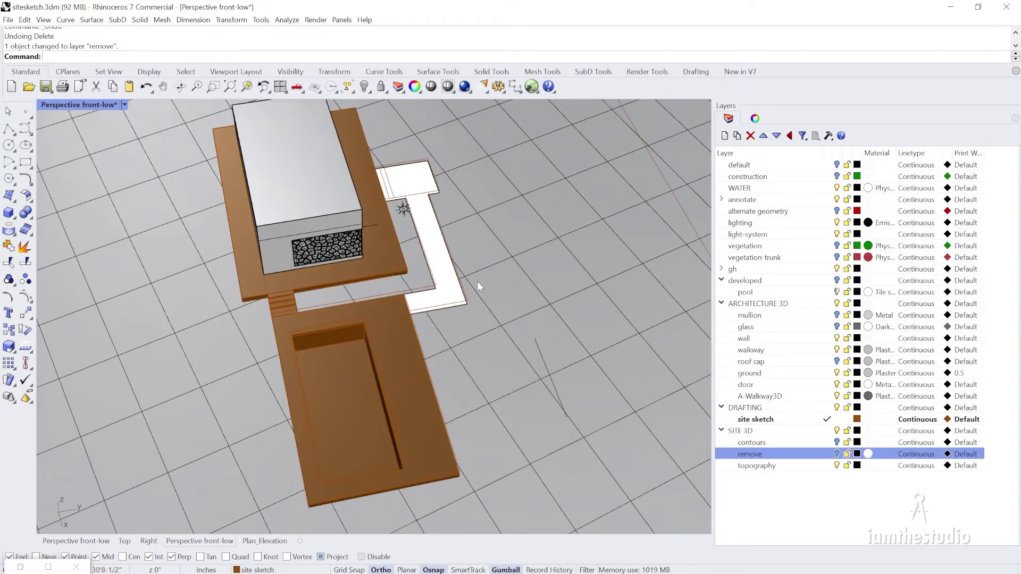
Try untrimming the terrain opening along the path's end edge, and undo the untrim
{"action": "type", "text": "Untrim"}
{"action": "key", "text": "Return"}
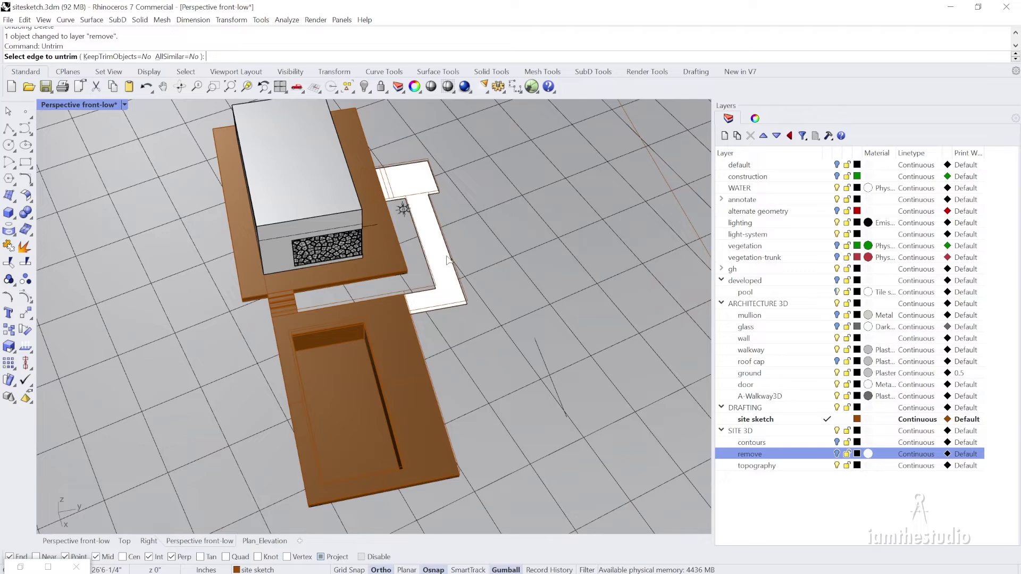
{"action": "scroll", "coordinate": [488, 301], "scroll_direction": "up", "scroll_amount": 5}
{"action": "left_click", "coordinate": [494, 284]}
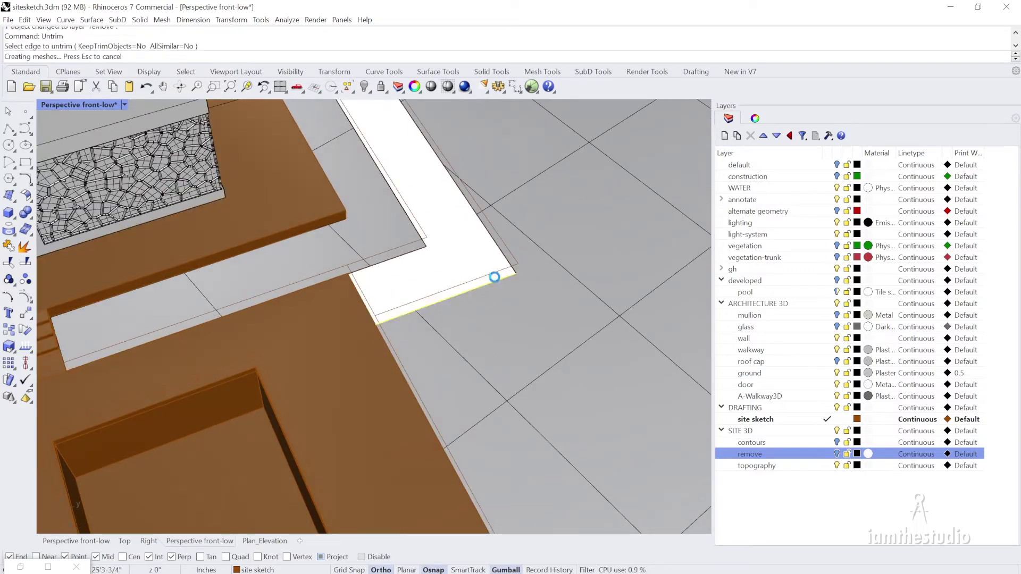
{"action": "scroll", "coordinate": [554, 253], "scroll_direction": "down", "scroll_amount": 5}
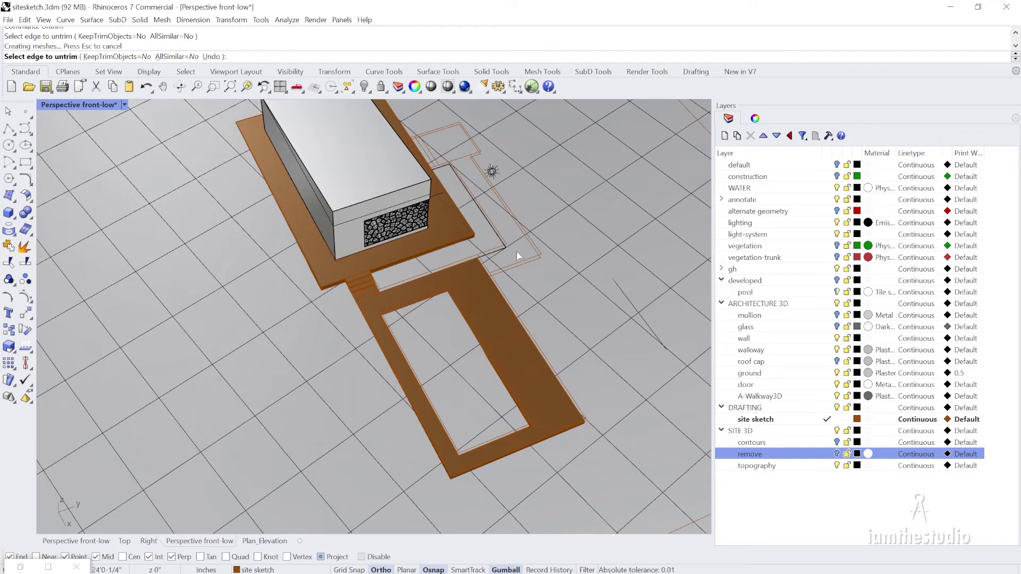
{"action": "key", "text": "ctrl+z"}
{"action": "right_click_drag", "start_coordinate": [524, 280], "coordinate": [490, 292]}
{"action": "key", "text": "Escape"}
Examine the path opening and where it meets the lower platform and the upper platform's stair outlines
{"action": "scroll", "coordinate": [407, 343], "scroll_direction": "up", "scroll_amount": 6}
{"action": "right_click_drag", "start_coordinate": [408, 343], "coordinate": [375, 286]}
{"action": "scroll", "coordinate": [384, 250], "scroll_direction": "down", "scroll_amount": 7}
{"action": "scroll", "coordinate": [399, 263], "scroll_direction": "up", "scroll_amount": 5}
{"action": "scroll", "coordinate": [400, 265], "scroll_direction": "up", "scroll_amount": 4}
{"action": "scroll", "coordinate": [399, 268], "scroll_direction": "down", "scroll_amount": 5}
{"action": "scroll", "coordinate": [235, 209], "scroll_direction": "up", "scroll_amount": 8}
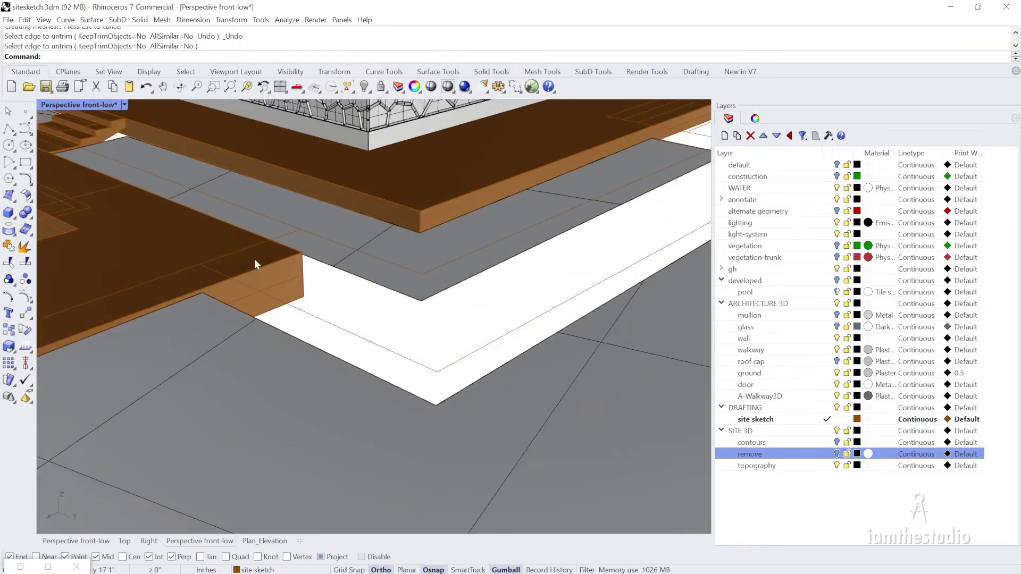
{"action": "scroll", "coordinate": [255, 250], "scroll_direction": "down", "scroll_amount": 6}
{"action": "scroll", "coordinate": [274, 249], "scroll_direction": "up", "scroll_amount": 3}
{"action": "scroll", "coordinate": [447, 176], "scroll_direction": "up", "scroll_amount": 4}
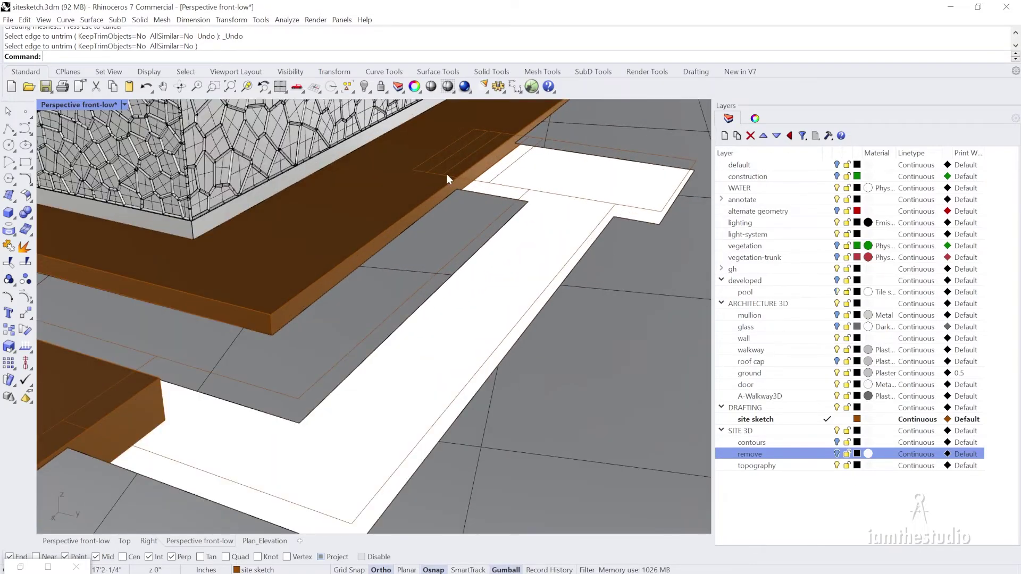
{"action": "scroll", "coordinate": [444, 184], "scroll_direction": "down", "scroll_amount": 4}
{"action": "scroll", "coordinate": [468, 189], "scroll_direction": "up", "scroll_amount": 8}
{"action": "scroll", "coordinate": [452, 202], "scroll_direction": "down", "scroll_amount": 10}
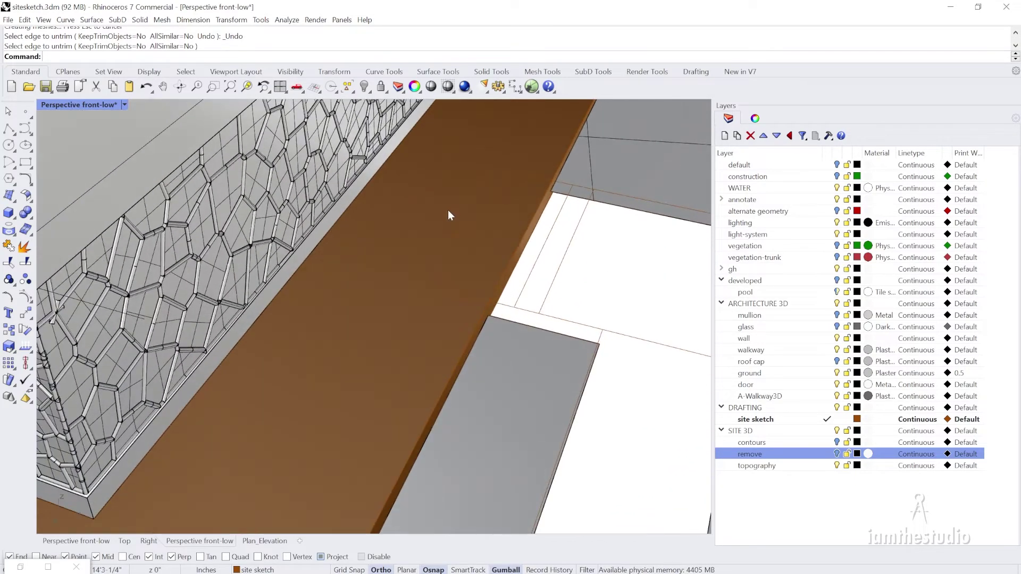
{"action": "scroll", "coordinate": [369, 163], "scroll_direction": "up", "scroll_amount": 10}
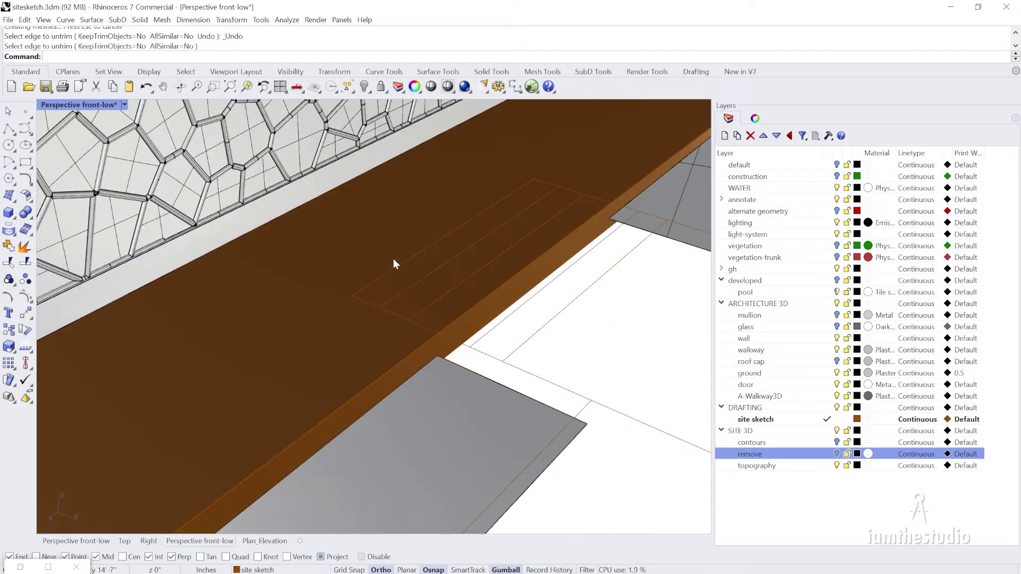
{"action": "left_click", "coordinate": [394, 267]}
{"action": "key", "text": "Escape"}
{"action": "left_click", "coordinate": [438, 339]}
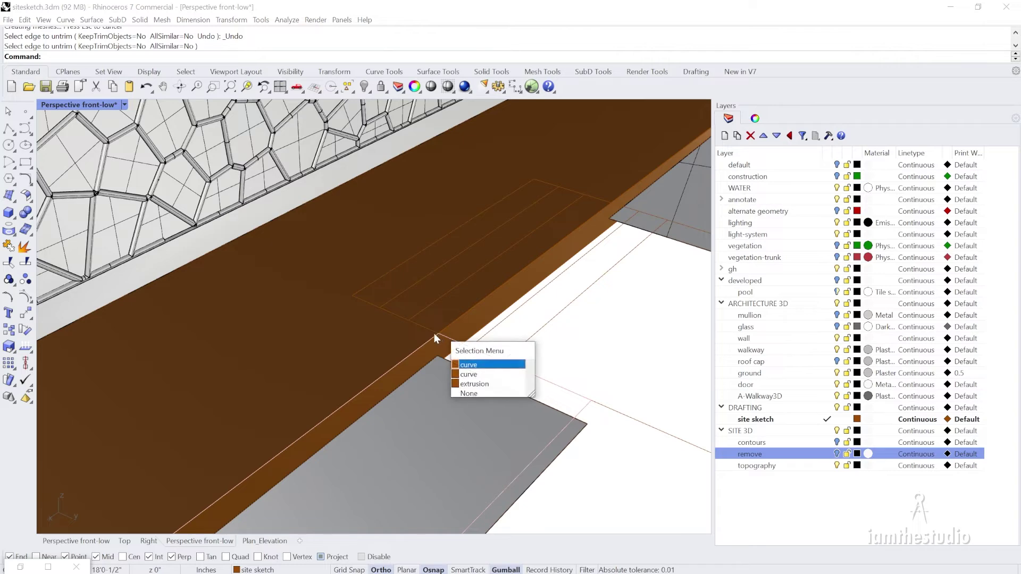
{"action": "key", "text": "Escape"}
{"action": "scroll", "coordinate": [420, 330], "scroll_direction": "down", "scroll_amount": 5}
Draw a rectangle around the stair outlines on the upper platform's edge, where the path meets it
{"action": "type", "text": "re"}
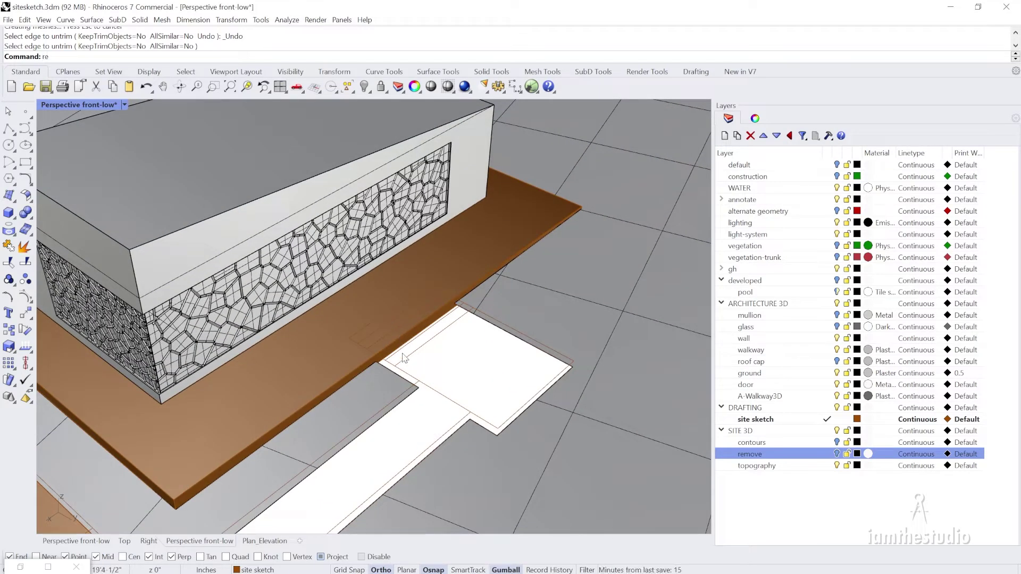
{"action": "type", "text": "t"}
{"action": "key", "text": "BackSpace"}
{"action": "type", "text": "c"}
{"action": "key", "text": "Return"}
{"action": "scroll", "coordinate": [353, 335], "scroll_direction": "up", "scroll_amount": 5}
{"action": "left_click", "coordinate": [330, 323]}
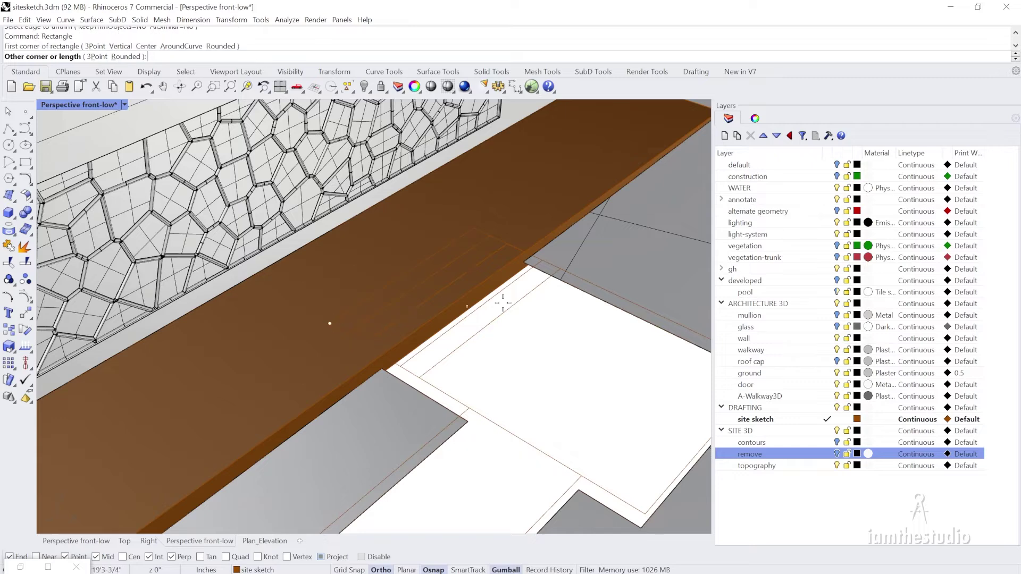
{"action": "left_click", "coordinate": [564, 269]}
Extrude the new rectangle downward as a solid block that passes through the upper platform
{"action": "left_click", "coordinate": [550, 282]}
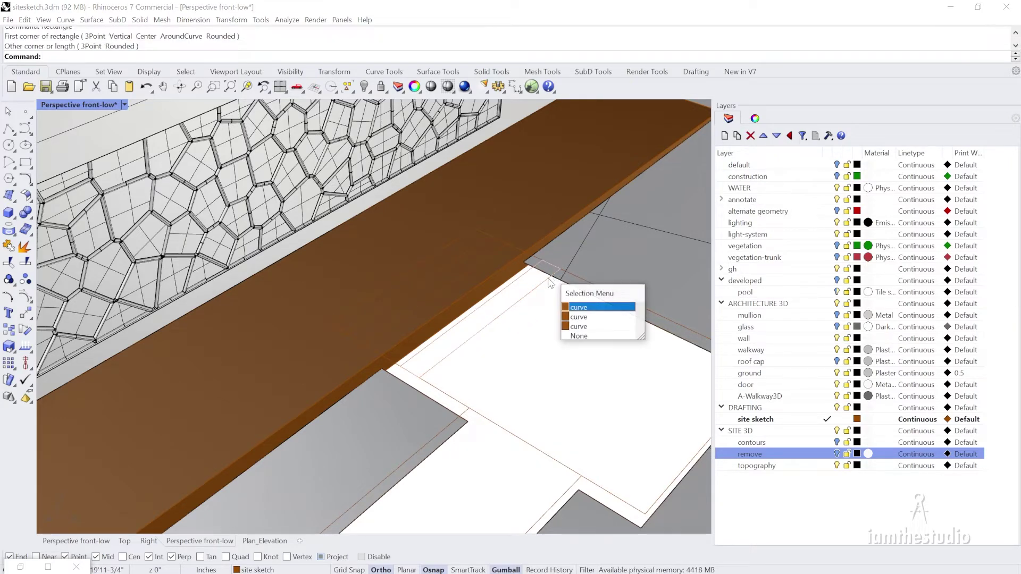
{"action": "left_click", "coordinate": [583, 326]}
{"action": "key", "text": "Return"}
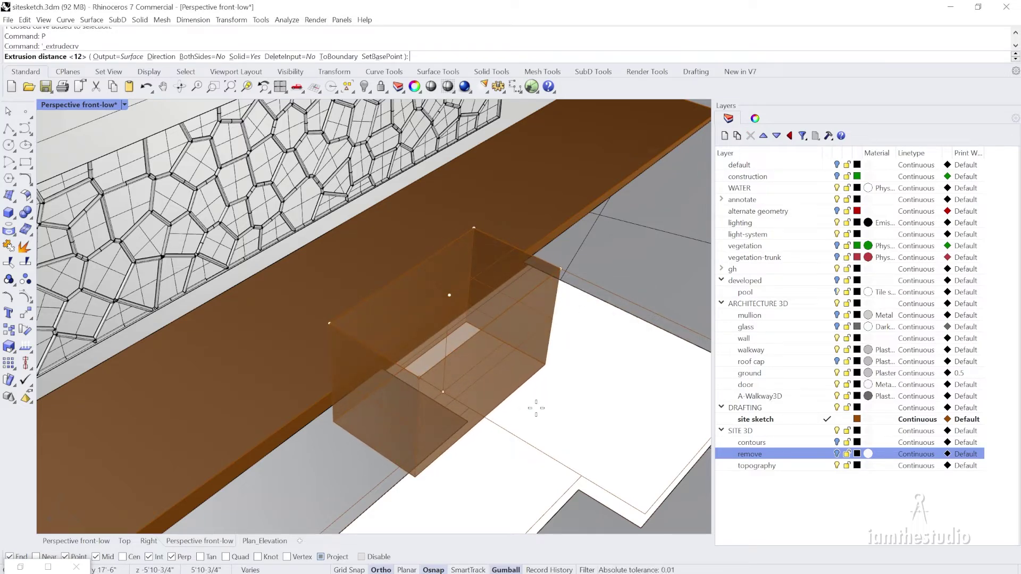
{"action": "left_click", "coordinate": [605, 420]}
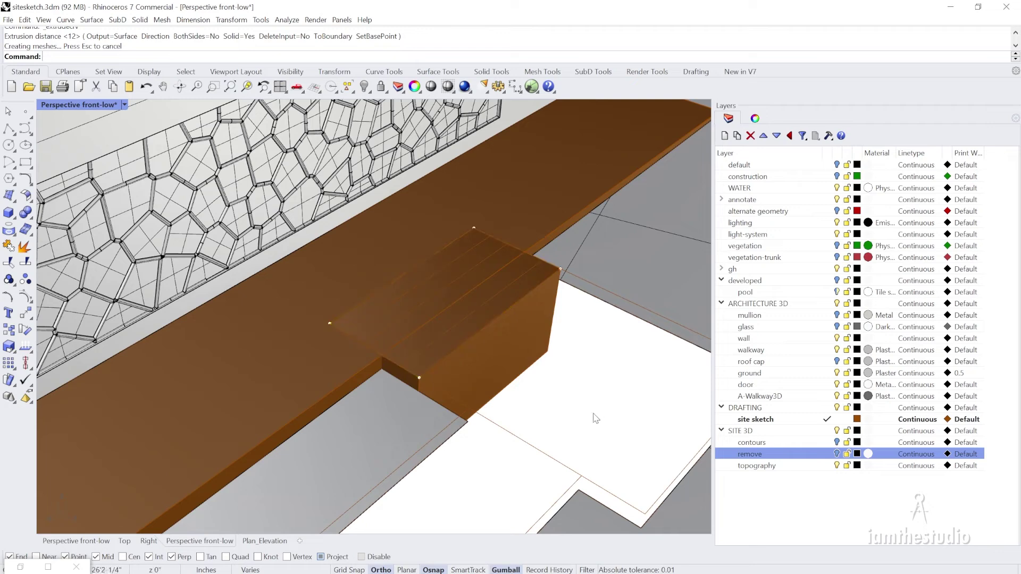
Subtract the stair block from the upper platform with BooleanDifference
{"action": "type", "text": "Su"}
{"action": "key", "text": "Escape"}
{"action": "type", "text": "BooleanDifference"}
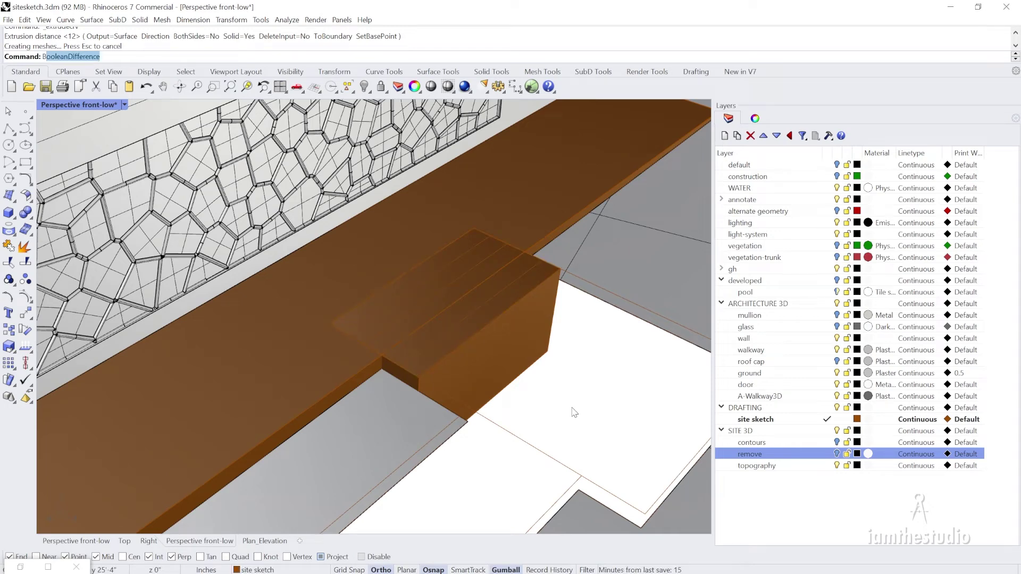
{"action": "key", "text": "Return"}
{"action": "left_click", "coordinate": [289, 321]}
{"action": "key", "text": "Return"}
{"action": "left_click", "coordinate": [467, 357]}
{"action": "key", "text": "Return"}
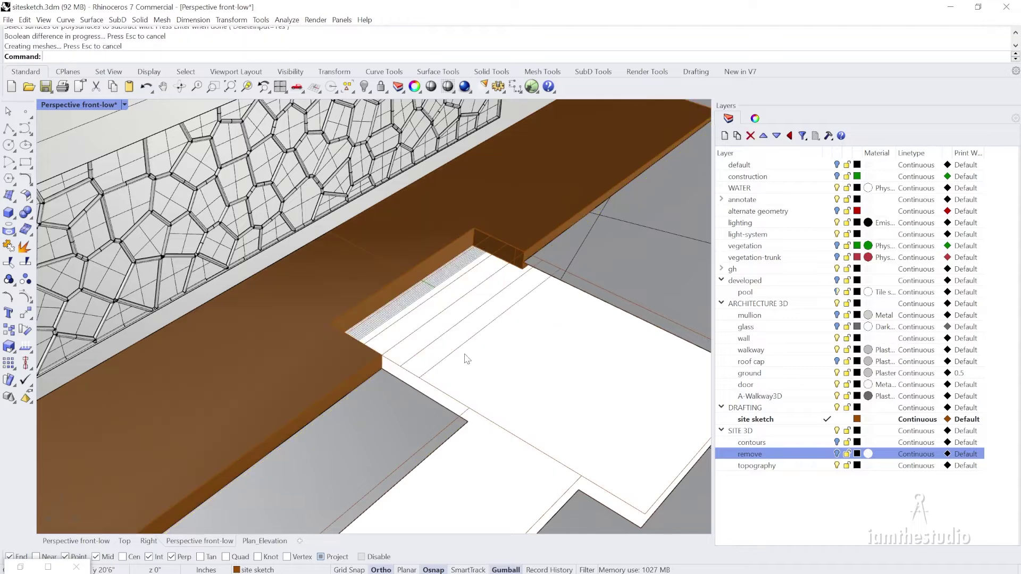
Inspect the notch cut in the upper platform and the path outline running to the lower platform
{"action": "right_click_drag", "start_coordinate": [456, 246], "coordinate": [508, 255]}
{"action": "scroll", "coordinate": [494, 181], "scroll_direction": "up", "scroll_amount": 5}
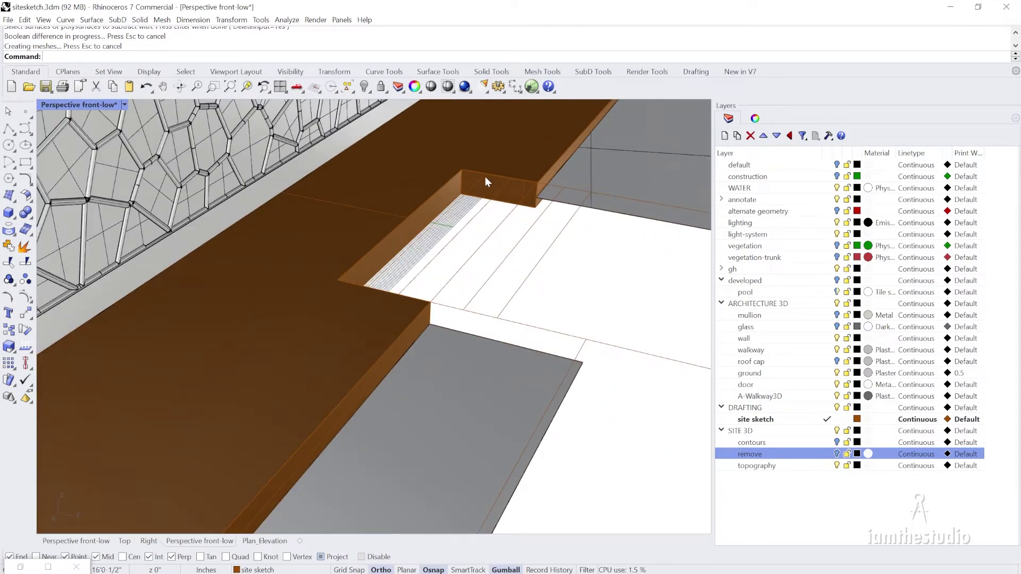
{"action": "scroll", "coordinate": [564, 210], "scroll_direction": "down", "scroll_amount": 5}
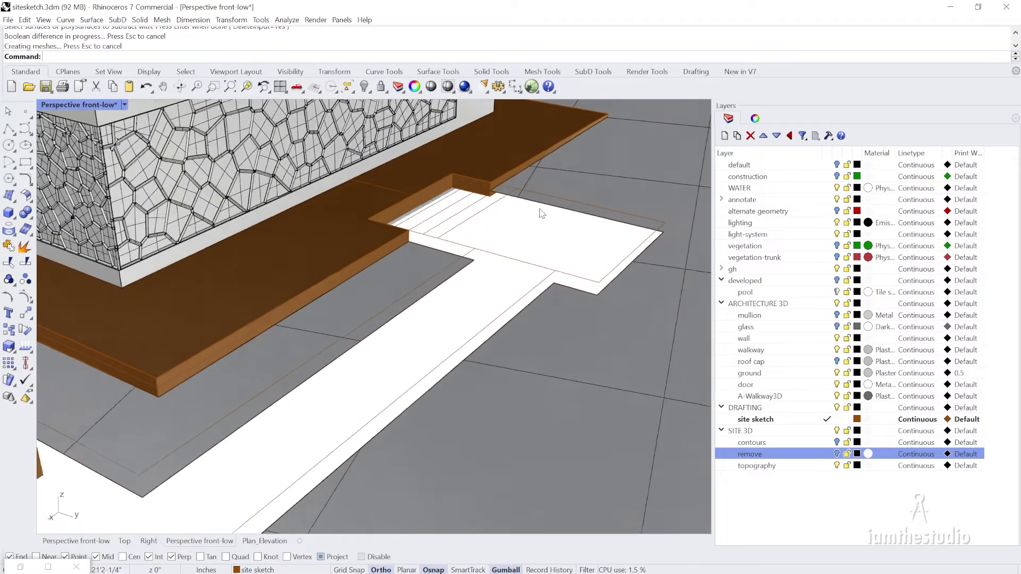
{"action": "scroll", "coordinate": [446, 289], "scroll_direction": "up", "scroll_amount": 3}
{"action": "scroll", "coordinate": [385, 382], "scroll_direction": "down", "scroll_amount": 3}
{"action": "scroll", "coordinate": [266, 415], "scroll_direction": "up", "scroll_amount": 5}
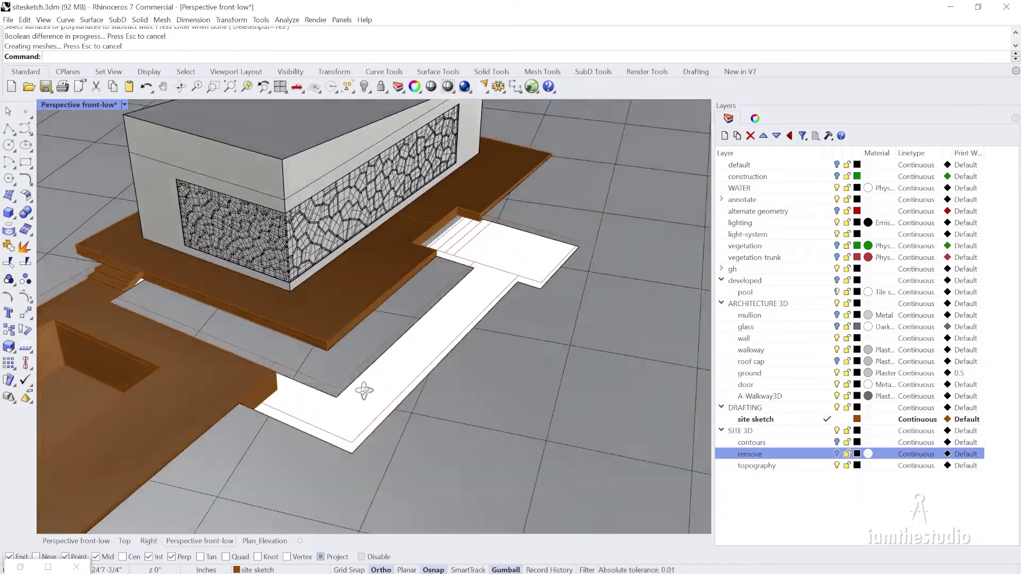
{"action": "left_click", "coordinate": [255, 409]}
{"action": "key", "text": "Return"}
{"action": "right_click_drag", "start_coordinate": [343, 292], "coordinate": [359, 276]}
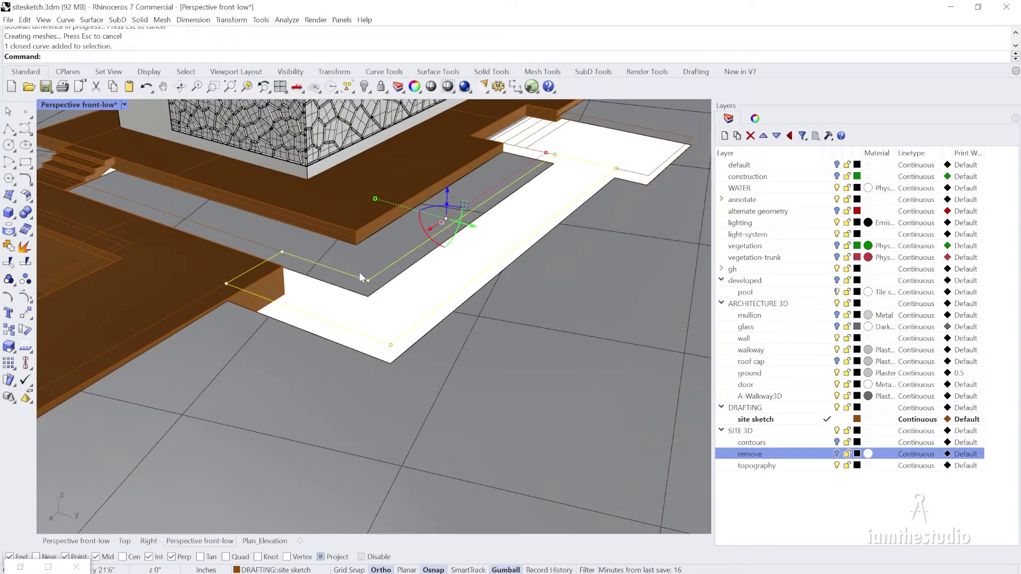
{"action": "scroll", "coordinate": [396, 291], "scroll_direction": "up", "scroll_amount": 2}
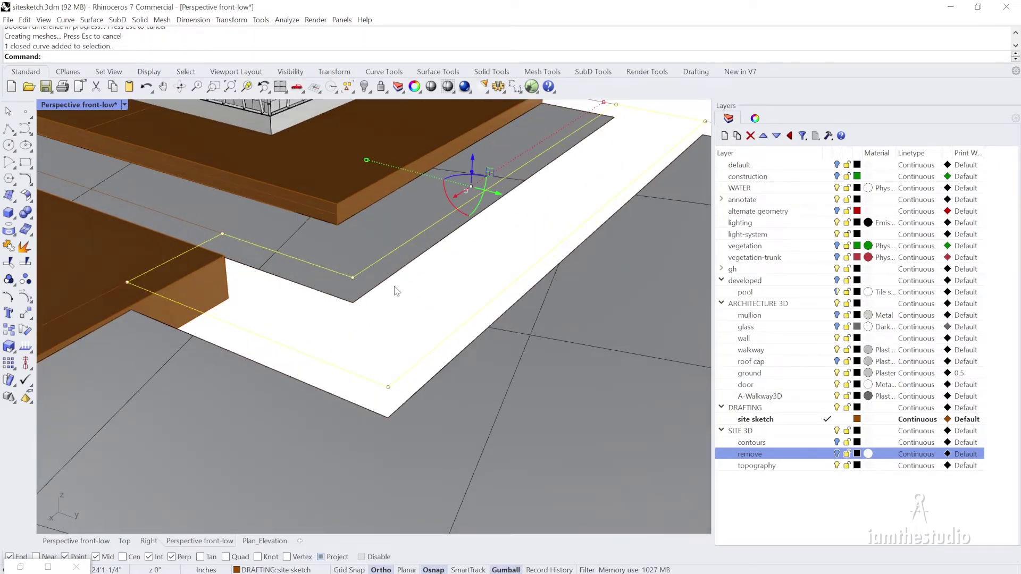
{"action": "left_click", "coordinate": [447, 306]}
Draw a line across the path from the outline's inner corner to its outer edge
{"action": "type", "text": "l"}
{"action": "key", "text": "Return"}
{"action": "left_click", "coordinate": [354, 277]}
{"action": "key", "text": "Escape"}
{"action": "type", "text": "l"}
{"action": "key", "text": "Return"}
{"action": "left_click", "coordinate": [356, 278]}
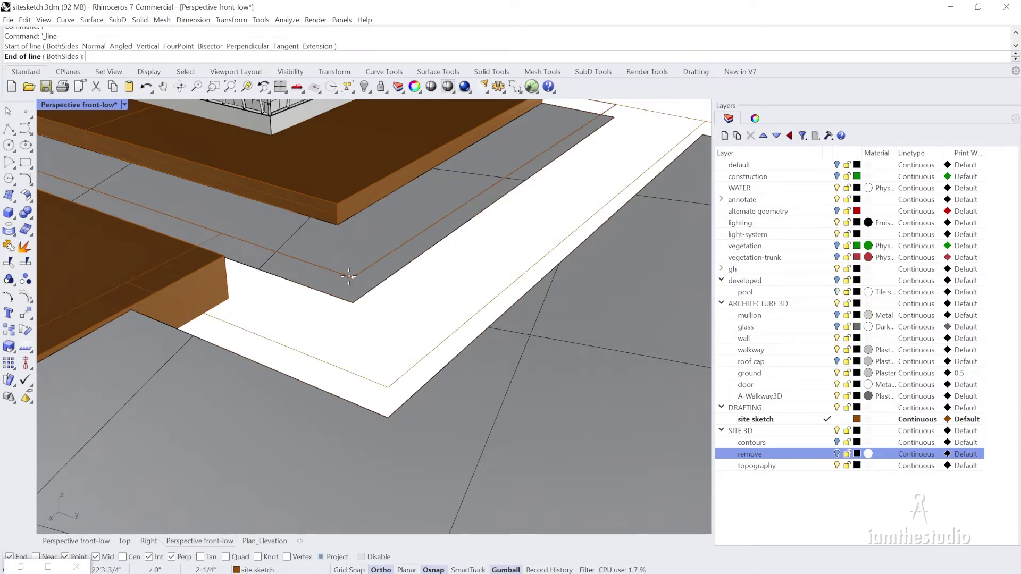
{"action": "left_click", "coordinate": [472, 319]}
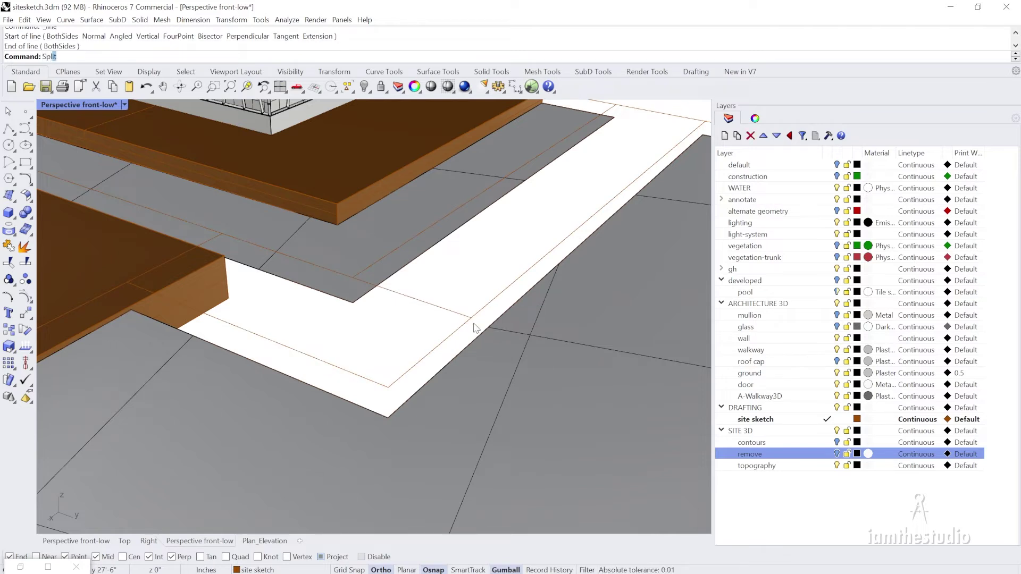
Split the path outline curve using the line across the path as the cutting object
{"action": "type", "text": "Spl"}
{"action": "key", "text": "Return"}
{"action": "left_click", "coordinate": [485, 309]}
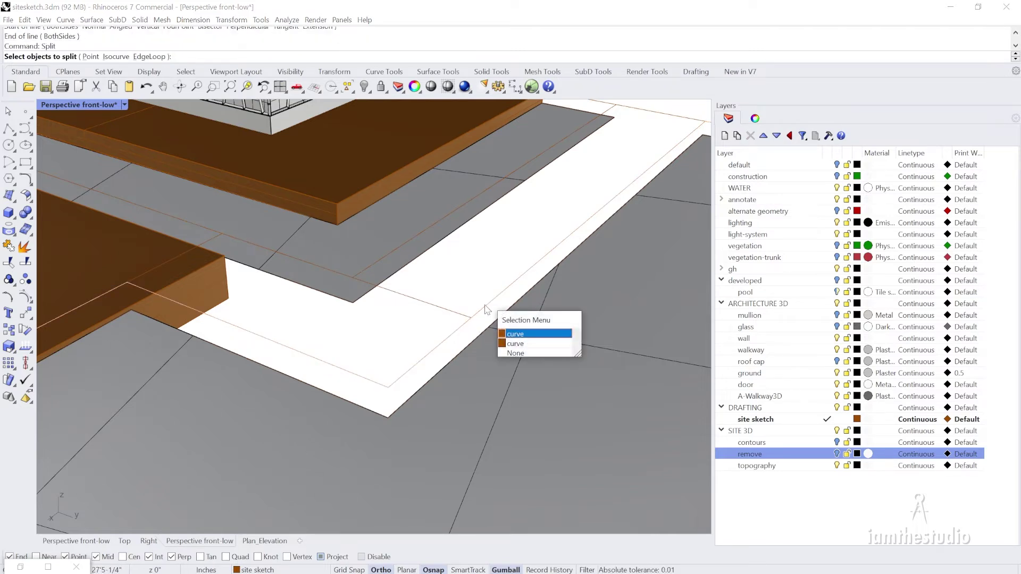
{"action": "key", "text": "Return"}
{"action": "key", "text": "Return"}
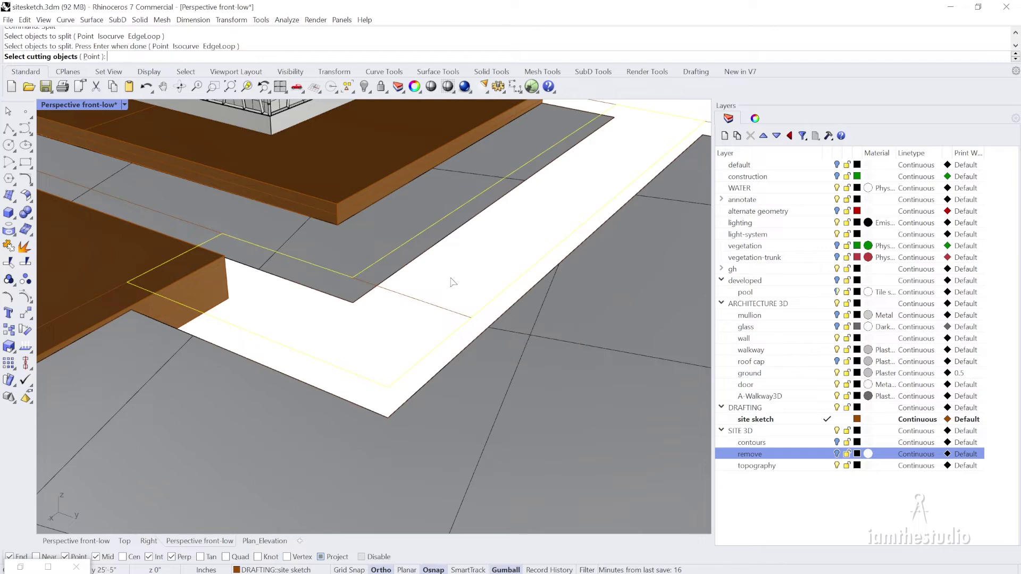
{"action": "left_click", "coordinate": [428, 305]}
{"action": "key", "text": "Return"}
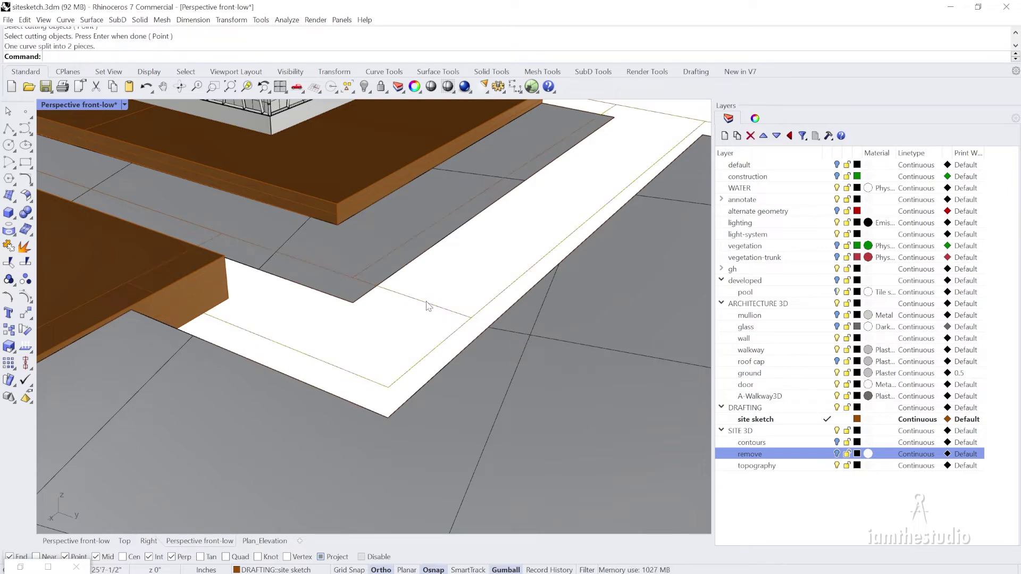
Close the split-off end piece of the path outline beside the lower platform with CloseCrv
{"action": "scroll", "coordinate": [429, 304], "scroll_direction": "down", "scroll_amount": 3}
{"action": "scroll", "coordinate": [428, 303], "scroll_direction": "up", "scroll_amount": 3}
{"action": "left_click", "coordinate": [479, 312]}
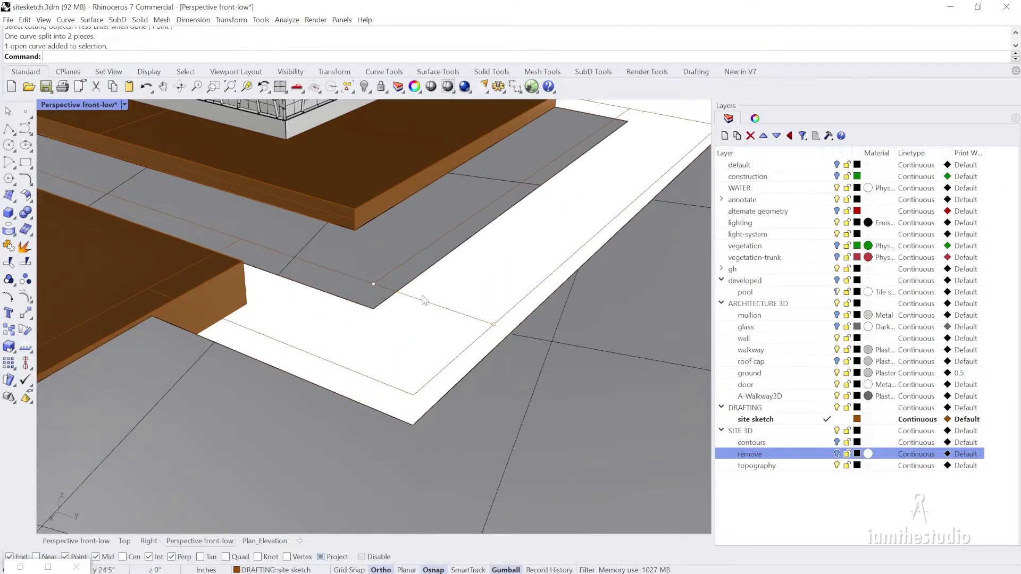
{"action": "left_click", "coordinate": [233, 254]}
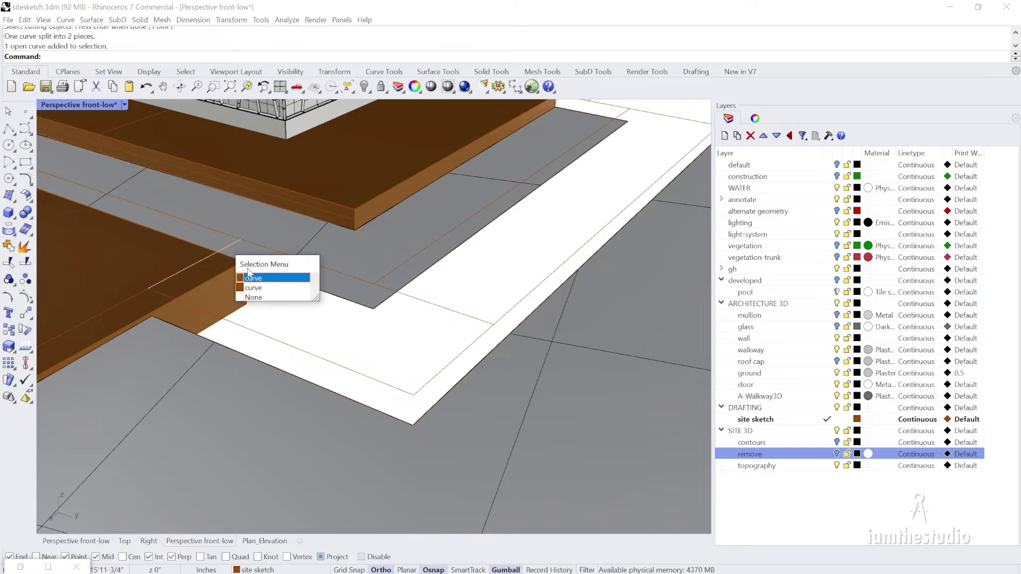
{"action": "left_click", "coordinate": [255, 288]}
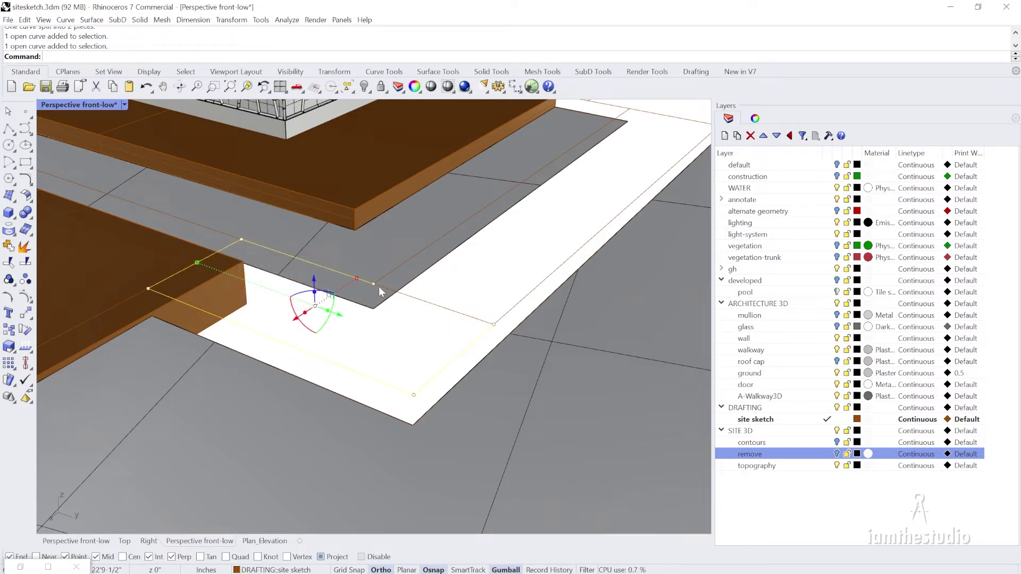
{"action": "type", "text": "CloseCrv"}
{"action": "key", "text": "Return"}
{"action": "left_click", "coordinate": [511, 316]}
{"action": "left_click", "coordinate": [539, 340]}
{"action": "scroll", "coordinate": [440, 323], "scroll_direction": "down", "scroll_amount": 5}
{"action": "scroll", "coordinate": [440, 323], "scroll_direction": "up", "scroll_amount": 5}
{"action": "key", "text": "Escape"}
Try to move the path's closed end curve down to the lower platform's top corner
{"action": "left_click", "coordinate": [472, 356]}
{"action": "left_click", "coordinate": [437, 332]}
{"action": "left_click", "coordinate": [195, 277]}
{"action": "left_click", "coordinate": [254, 319]}
{"action": "scroll", "coordinate": [150, 298], "scroll_direction": "up", "scroll_amount": 3}
{"action": "type", "text": "m"}
{"action": "key", "text": "Return"}
{"action": "left_click", "coordinate": [299, 228]}
{"action": "left_click", "coordinate": [299, 270]}
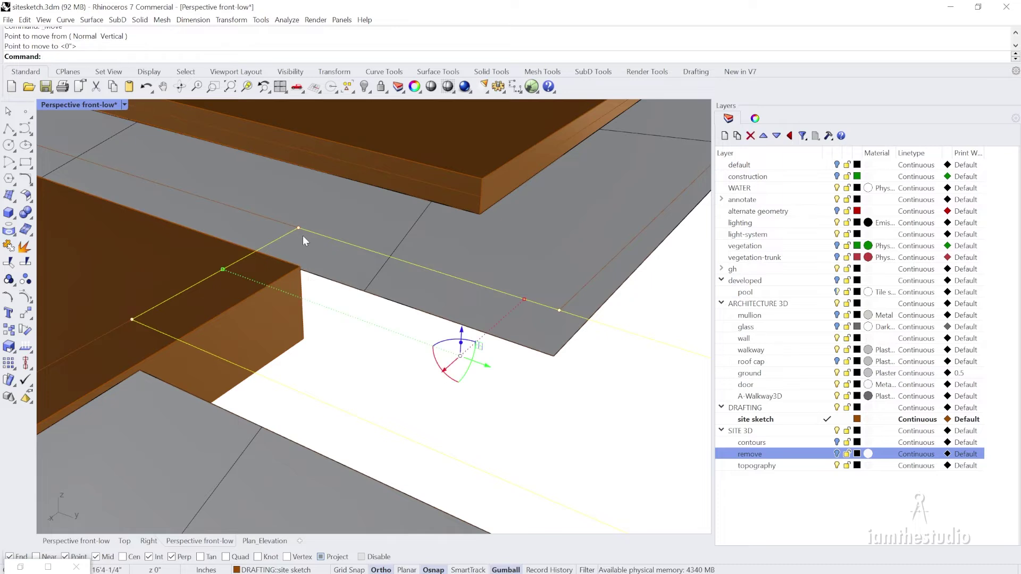
Turn off Project snapping and move the path's end curve vertically down to the lower platform's top corner
{"action": "type", "text": "NamedView"}
{"action": "key", "text": "Return"}
{"action": "key", "text": "Escape"}
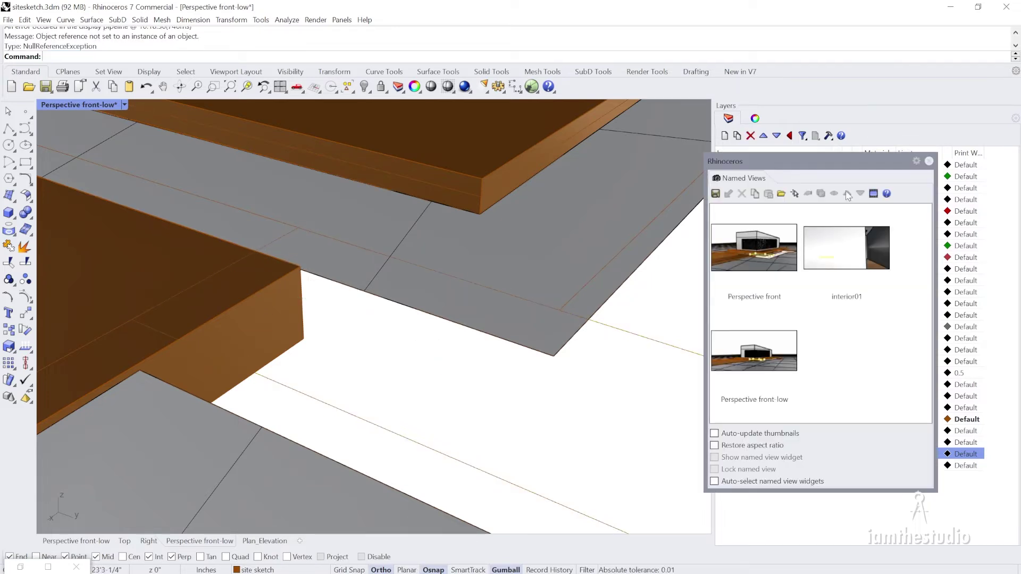
{"action": "scroll", "coordinate": [372, 277], "scroll_direction": "up", "scroll_amount": 3}
{"action": "left_click", "coordinate": [442, 288]}
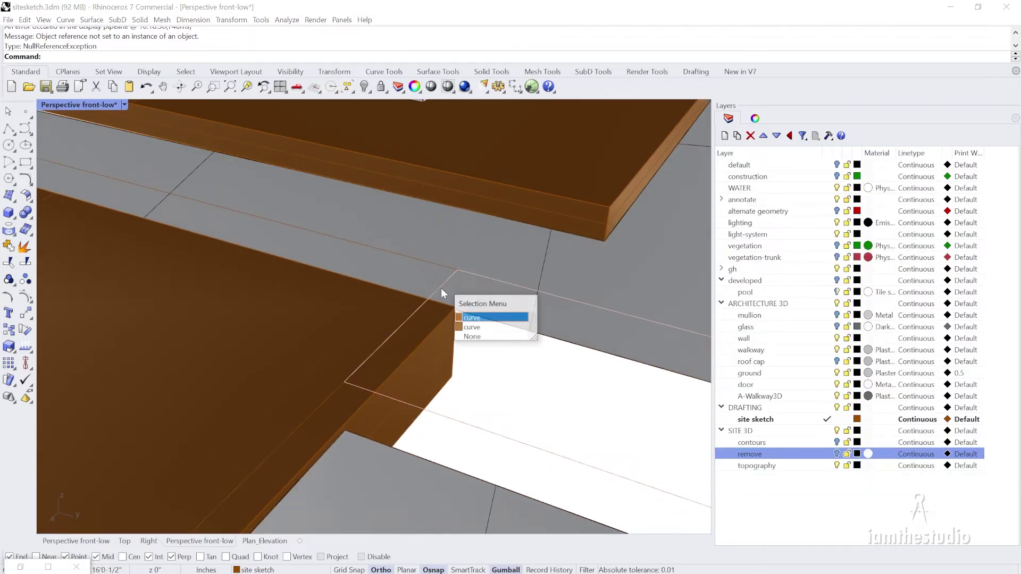
{"action": "key", "text": "Return"}
{"action": "scroll", "coordinate": [317, 272], "scroll_direction": "down", "scroll_amount": 5}
{"action": "scroll", "coordinate": [409, 281], "scroll_direction": "up", "scroll_amount": 6}
{"action": "type", "text": "M"}
{"action": "key", "text": "Return"}
{"action": "left_click", "coordinate": [384, 256]}
{"action": "left_click", "coordinate": [384, 294]}
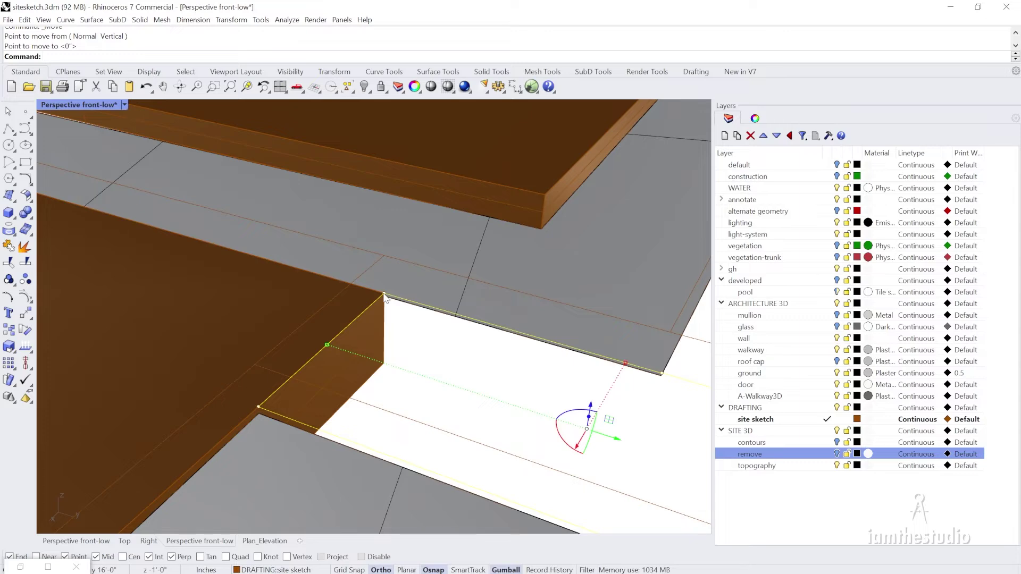
Extrude the path's closed end curve downward 12 inches as a solid beside the lower platform
{"action": "type", "text": "p"}
{"action": "key", "text": "Return"}
{"action": "scroll", "coordinate": [386, 317], "scroll_direction": "down", "scroll_amount": 3}
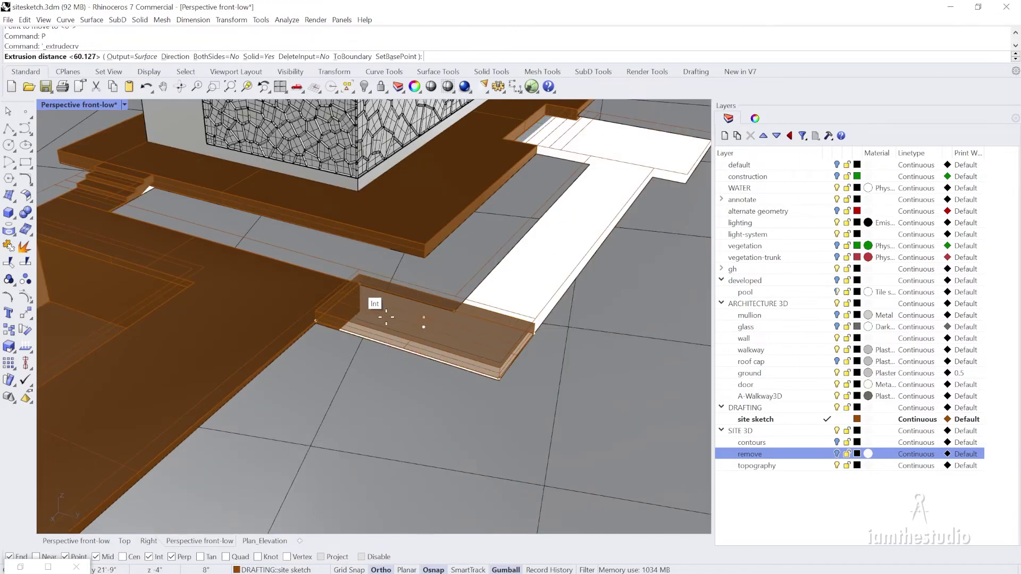
{"action": "scroll", "coordinate": [385, 317], "scroll_direction": "up", "scroll_amount": 5}
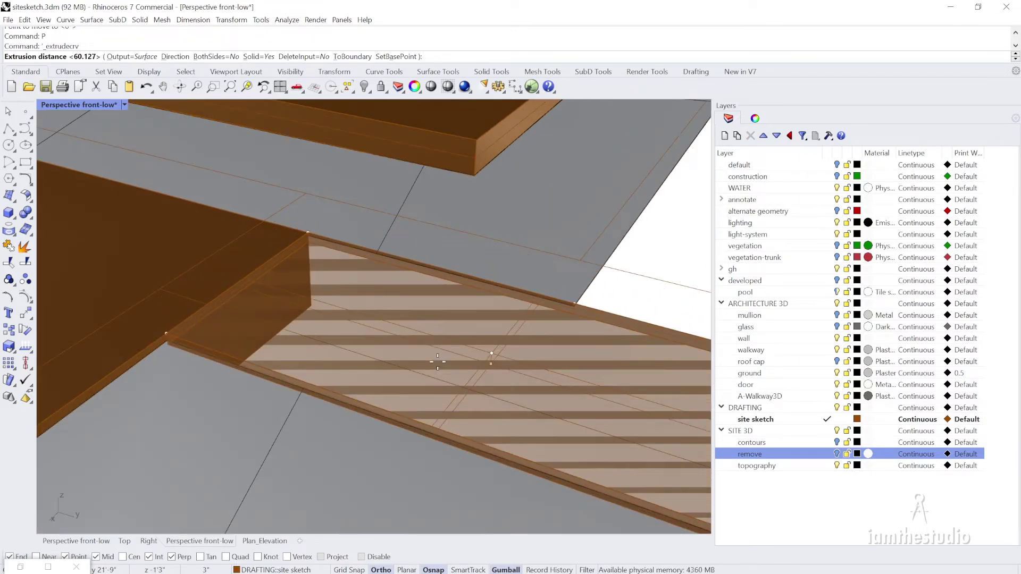
{"action": "type", "text": "-12"}
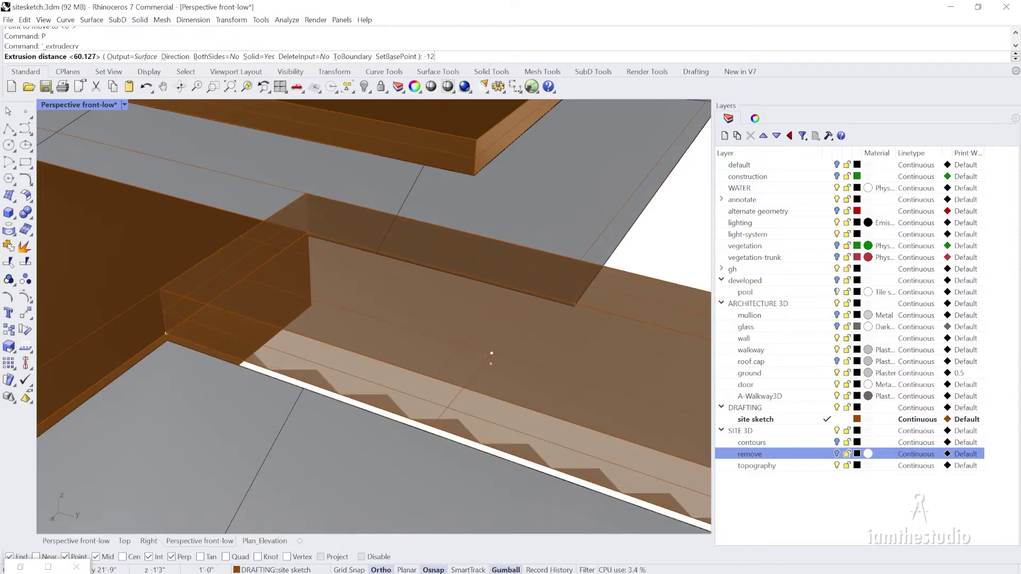
{"action": "key", "text": "BackSpace"}
{"action": "key", "text": "BackSpace"}
{"action": "key", "text": "BackSpace"}
{"action": "type", "text": "12"}
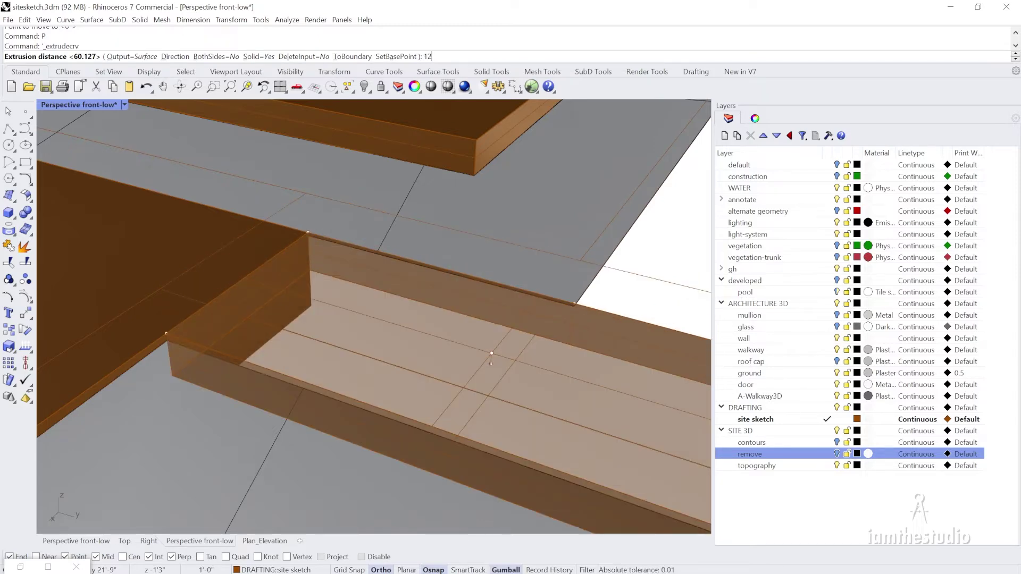
{"action": "key", "text": "Return"}
{"action": "scroll", "coordinate": [199, 189], "scroll_direction": "down", "scroll_amount": 6}
{"action": "right_click_drag", "start_coordinate": [304, 238], "coordinate": [311, 256]}
{"action": "key", "text": "Escape"}
Lower the path outline's end segment nearest the lower platform by 6 inches
{"action": "scroll", "coordinate": [329, 348], "scroll_direction": "down", "scroll_amount": 5}
{"action": "scroll", "coordinate": [423, 311], "scroll_direction": "up", "scroll_amount": 6}
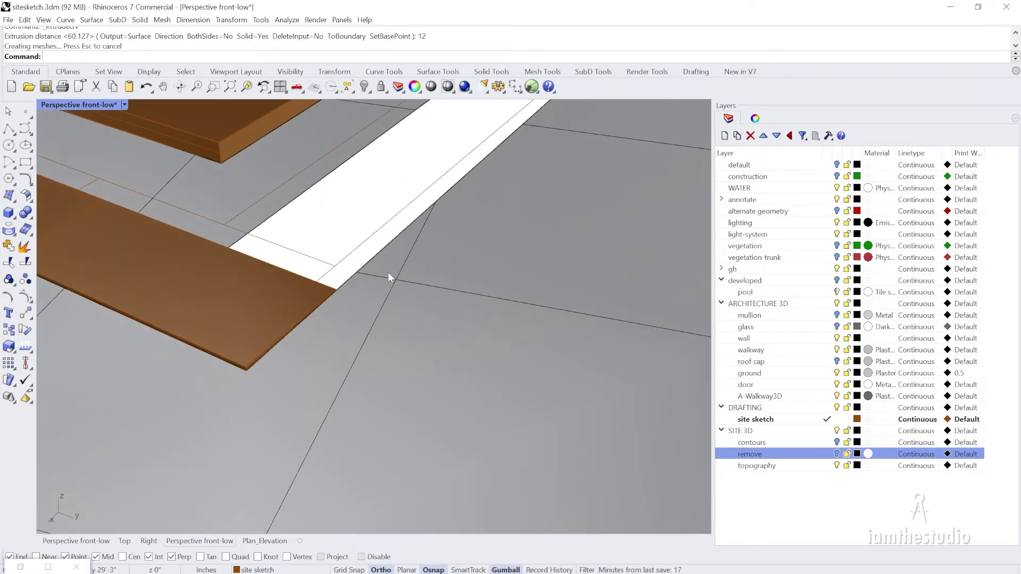
{"action": "left_click", "coordinate": [355, 254]}
{"action": "left_click", "coordinate": [350, 250]}
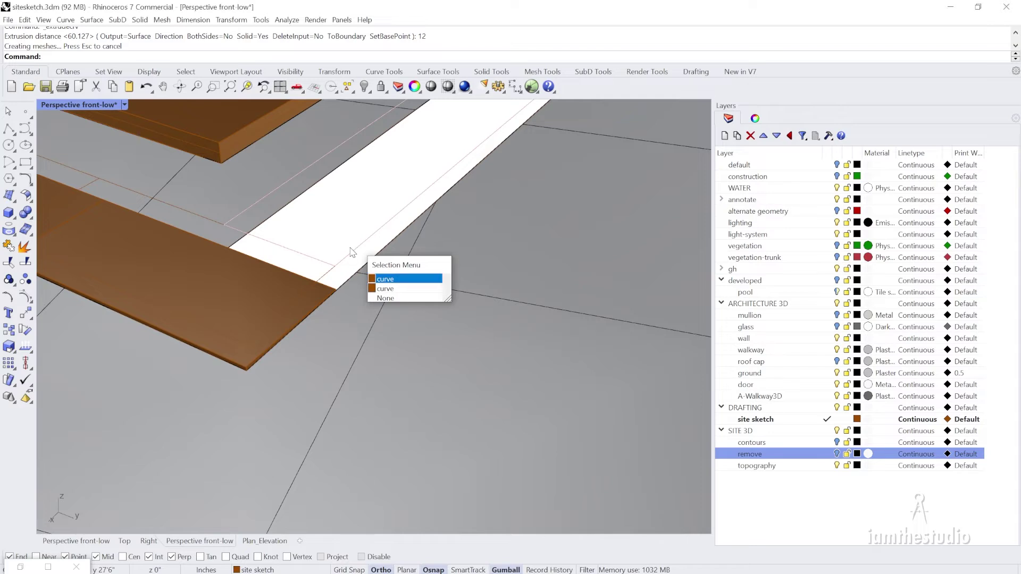
{"action": "left_click", "coordinate": [353, 259]}
{"action": "left_click", "coordinate": [316, 242]}
{"action": "scroll", "coordinate": [316, 246], "scroll_direction": "up", "scroll_amount": 3}
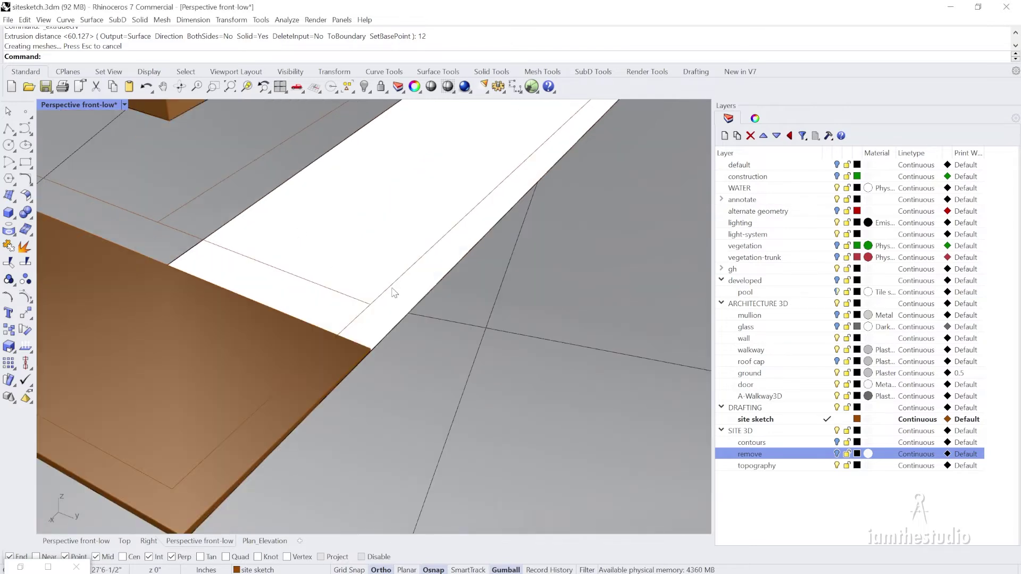
{"action": "left_click", "coordinate": [367, 304]}
{"action": "left_click", "coordinate": [397, 328]}
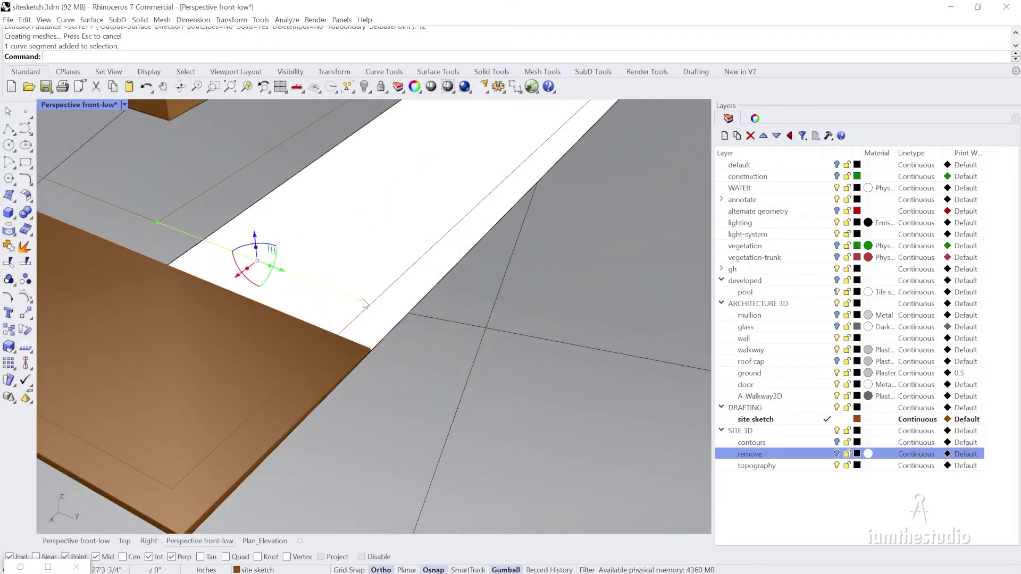
{"action": "left_click", "coordinate": [256, 241]}
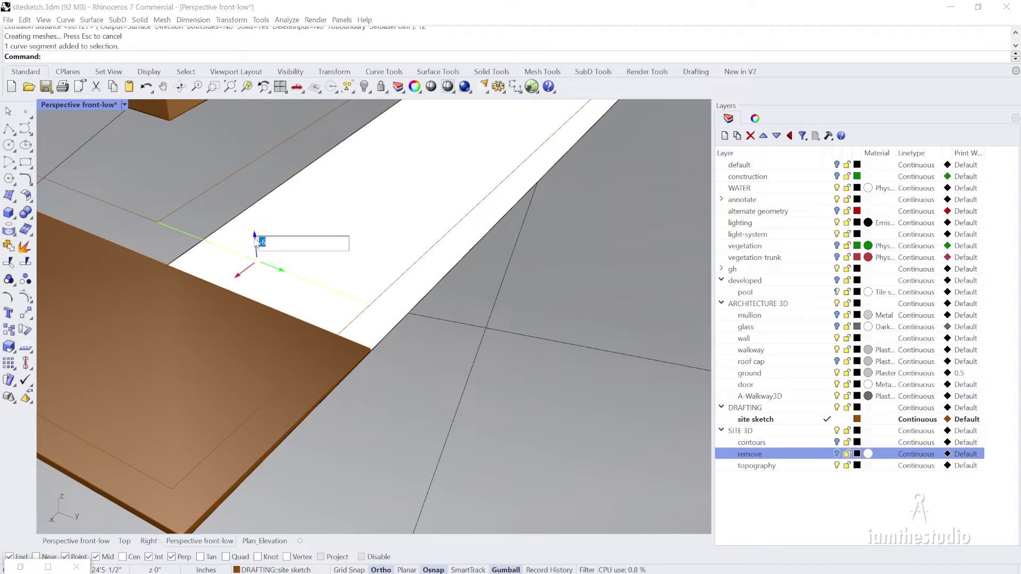
{"action": "key", "text": "Return"}
Move the closed outline of the long path vertically down so its end corner meets the lower platform's top corner
{"action": "left_click", "coordinate": [209, 263]}
{"action": "scroll", "coordinate": [246, 290], "scroll_direction": "down", "scroll_amount": 8}
{"action": "right_click_drag", "start_coordinate": [318, 206], "coordinate": [345, 184]}
{"action": "scroll", "coordinate": [365, 157], "scroll_direction": "up", "scroll_amount": 4}
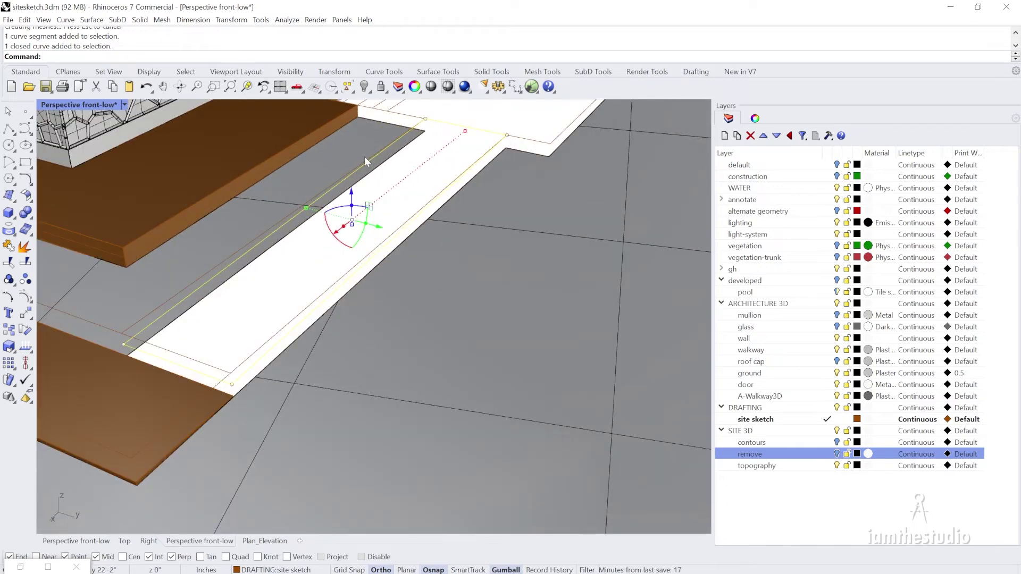
{"action": "right_click_drag", "start_coordinate": [143, 360], "coordinate": [153, 360]}
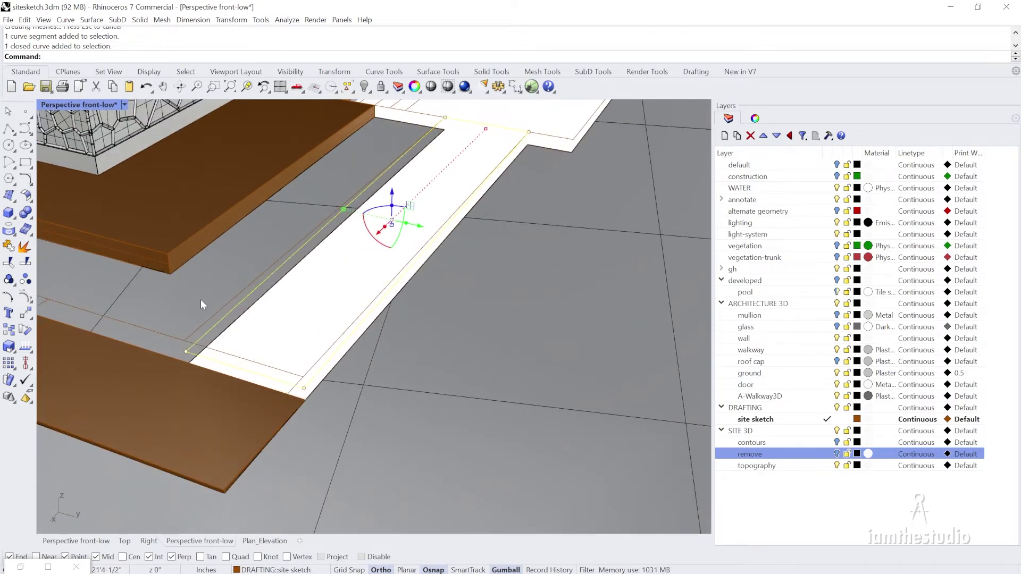
{"action": "scroll", "coordinate": [333, 398], "scroll_direction": "up", "scroll_amount": 3}
{"action": "type", "text": "m"}
{"action": "key", "text": "Return"}
{"action": "left_click", "coordinate": [314, 368]}
{"action": "left_click", "coordinate": [315, 391]}
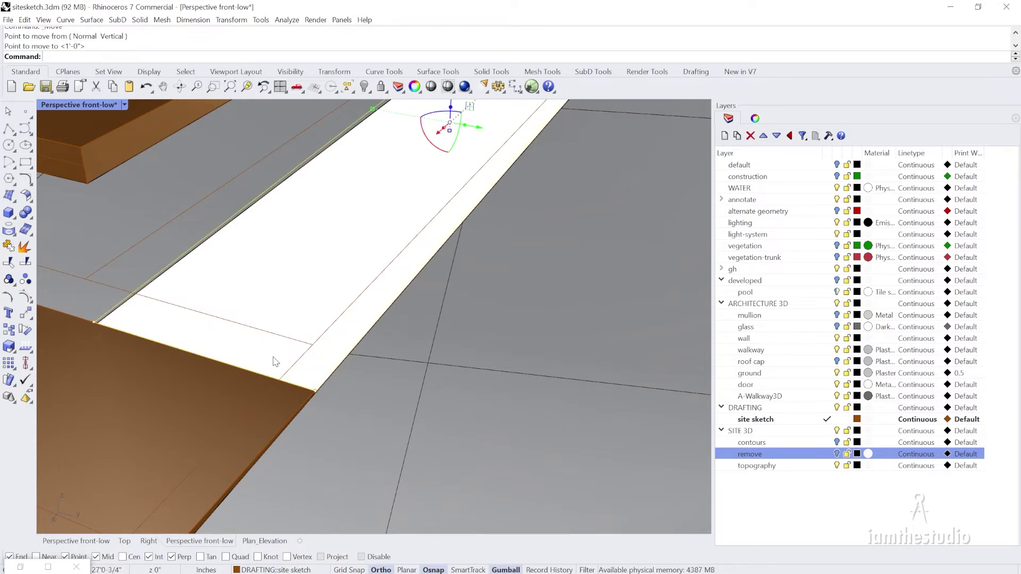
Extrude the long path's closed outline downward 12 inches as a solid
{"action": "scroll", "coordinate": [292, 383], "scroll_direction": "down", "scroll_amount": 3}
{"action": "scroll", "coordinate": [279, 322], "scroll_direction": "up", "scroll_amount": 3}
{"action": "type", "text": "p"}
{"action": "key", "text": "Return"}
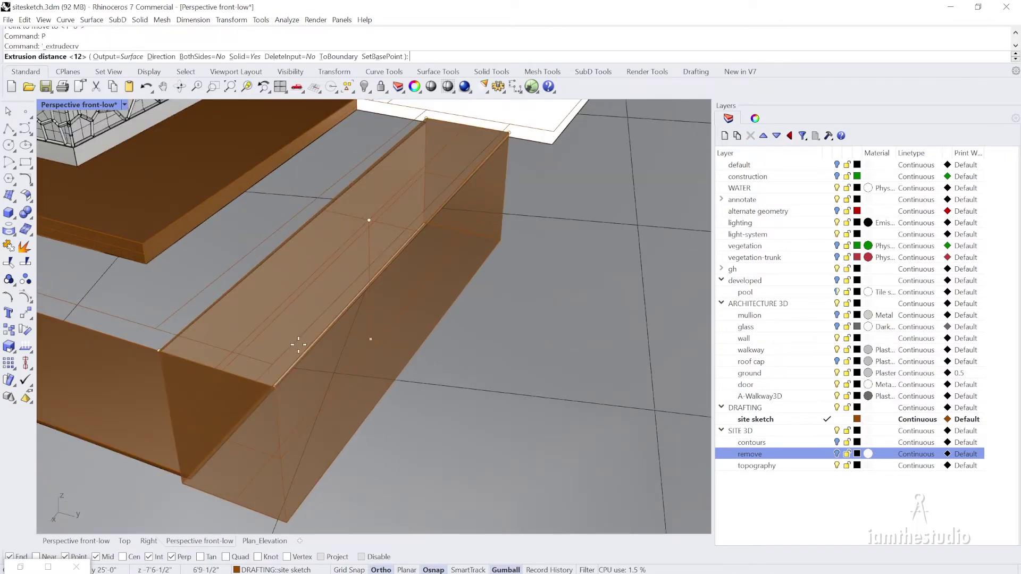
{"action": "type", "text": "-12"}
{"action": "key", "text": "BackSpace"}
{"action": "key", "text": "BackSpace"}
{"action": "key", "text": "BackSpace"}
{"action": "type", "text": "12"}
{"action": "key", "text": "Return"}
{"action": "key", "text": "Escape"}
Measure the vertical distance between the path's upper end corner and the landing outline above it
{"action": "scroll", "coordinate": [299, 343], "scroll_direction": "down", "scroll_amount": 5}
{"action": "scroll", "coordinate": [350, 205], "scroll_direction": "up", "scroll_amount": 6}
{"action": "right_click_drag", "start_coordinate": [350, 206], "coordinate": [447, 272]}
{"action": "scroll", "coordinate": [447, 275], "scroll_direction": "down", "scroll_amount": 6}
{"action": "type", "text": "z"}
{"action": "key", "text": "Return"}
{"action": "left_click_drag", "start_coordinate": [293, 154], "coordinate": [512, 294]}
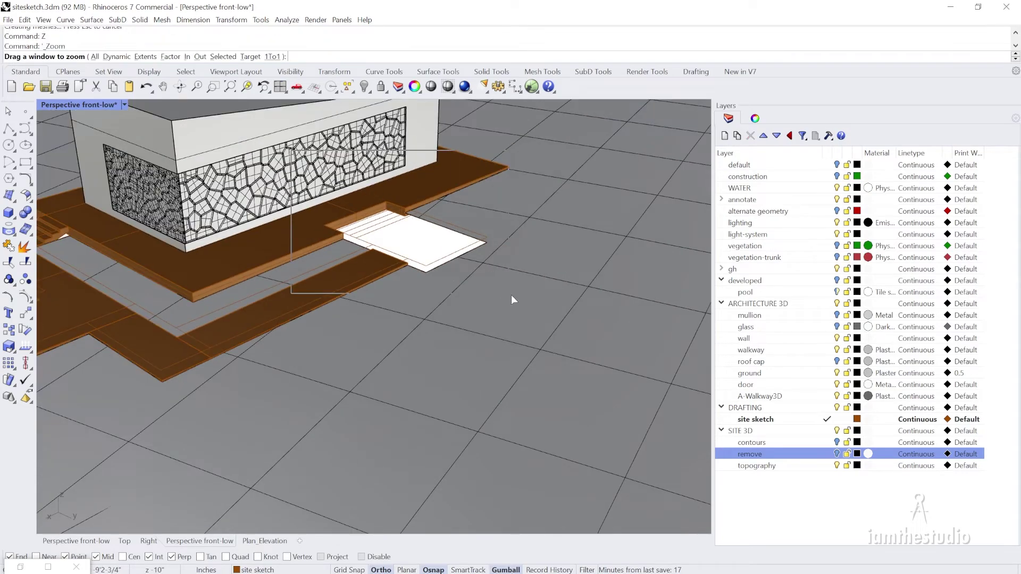
{"action": "right_click_drag", "start_coordinate": [405, 276], "coordinate": [264, 343]}
{"action": "scroll", "coordinate": [264, 344], "scroll_direction": "up", "scroll_amount": 5}
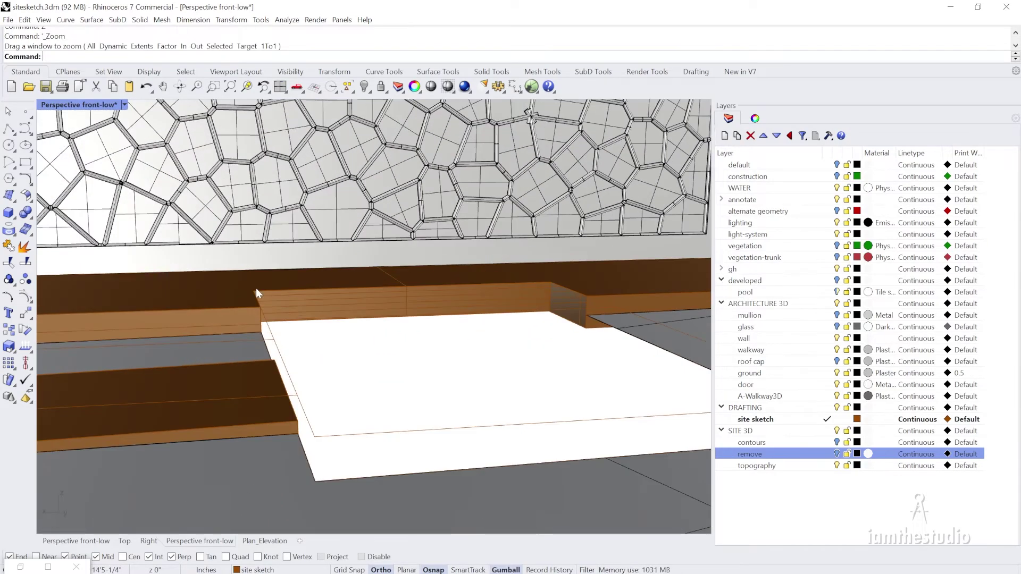
{"action": "right_click_drag", "start_coordinate": [241, 362], "coordinate": [384, 366]}
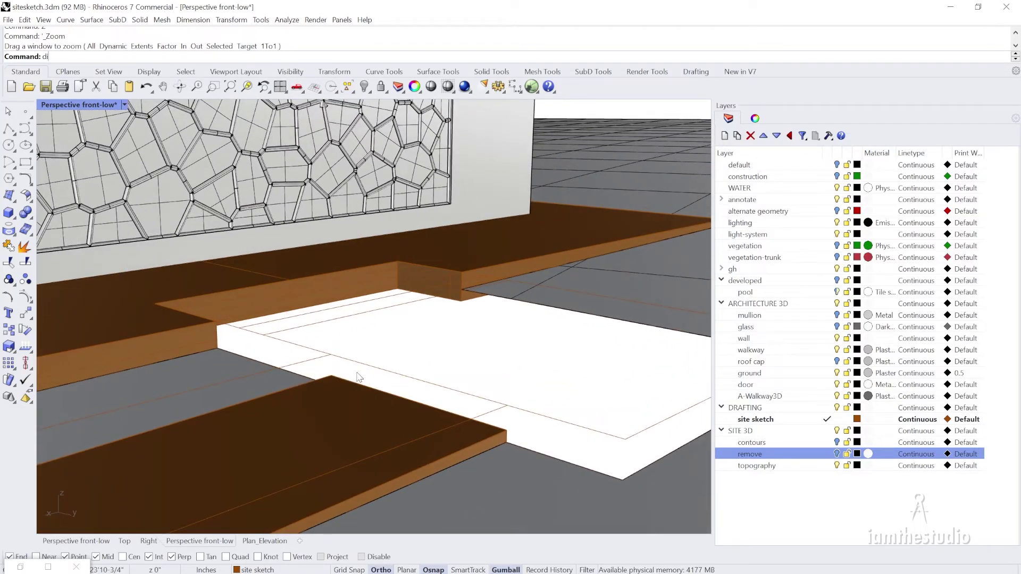
{"action": "type", "text": "r"}
{"action": "key", "text": "BackSpace"}
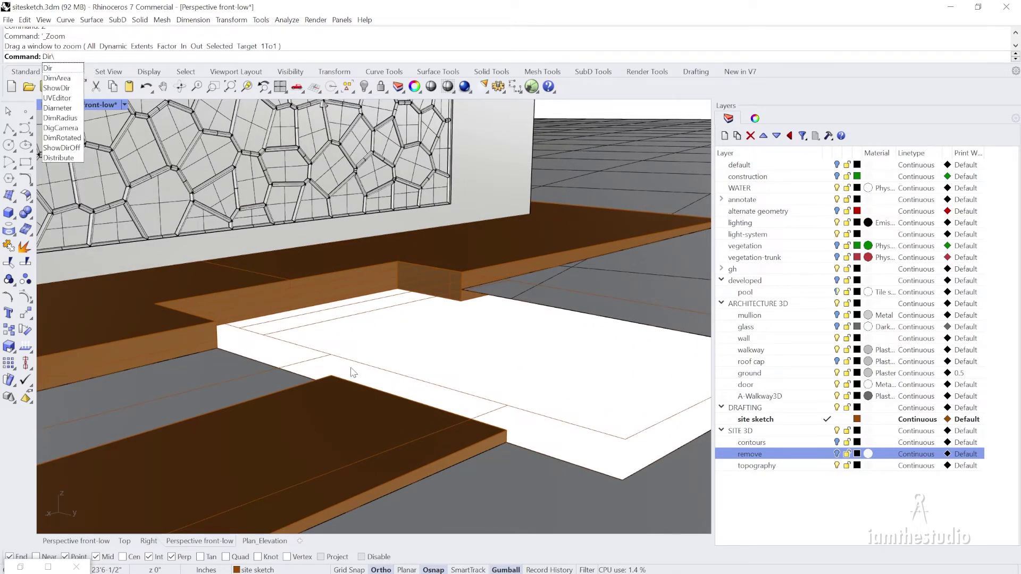
{"action": "type", "text": "stance"}
{"action": "key", "text": "Return"}
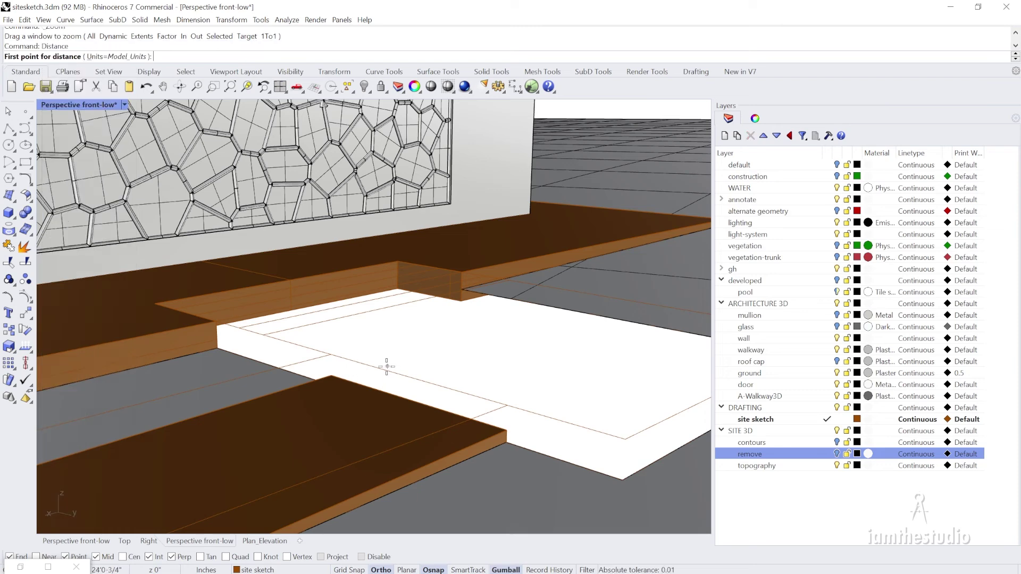
{"action": "left_click", "coordinate": [332, 375]}
{"action": "left_click", "coordinate": [331, 355]}
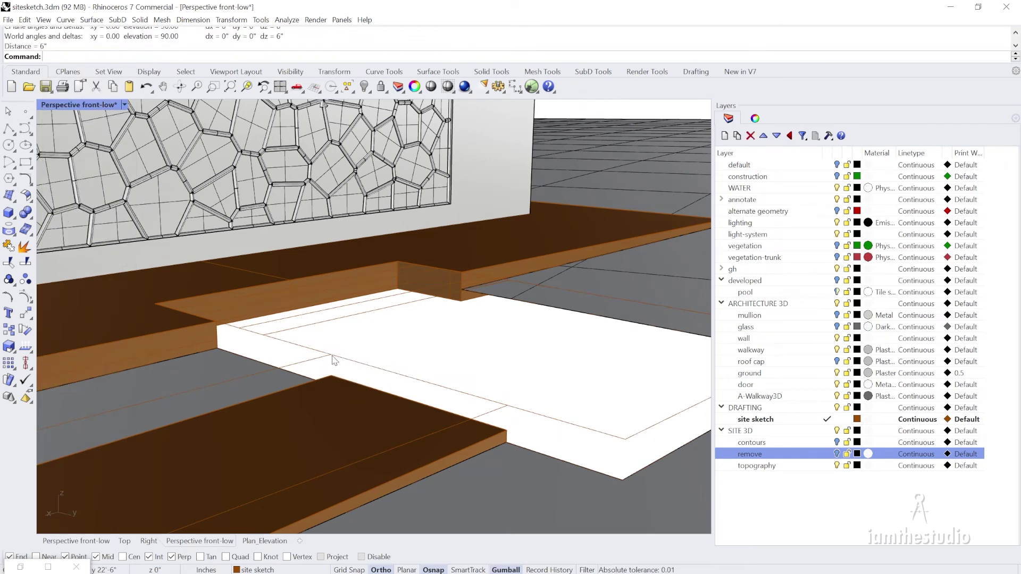
Examine the stair recess in the building platform and the landing opening where the path ends
{"action": "scroll", "coordinate": [351, 283], "scroll_direction": "down", "scroll_amount": 6}
{"action": "scroll", "coordinate": [326, 324], "scroll_direction": "up", "scroll_amount": 5}
{"action": "right_click_drag", "start_coordinate": [351, 283], "coordinate": [309, 316]}
{"action": "scroll", "coordinate": [541, 265], "scroll_direction": "down", "scroll_amount": 5}
{"action": "right_click_drag", "start_coordinate": [540, 264], "coordinate": [446, 266]}
{"action": "scroll", "coordinate": [486, 229], "scroll_direction": "up", "scroll_amount": 5}
{"action": "right_click_drag", "start_coordinate": [486, 230], "coordinate": [484, 257]}
{"action": "scroll", "coordinate": [340, 167], "scroll_direction": "up", "scroll_amount": 6}
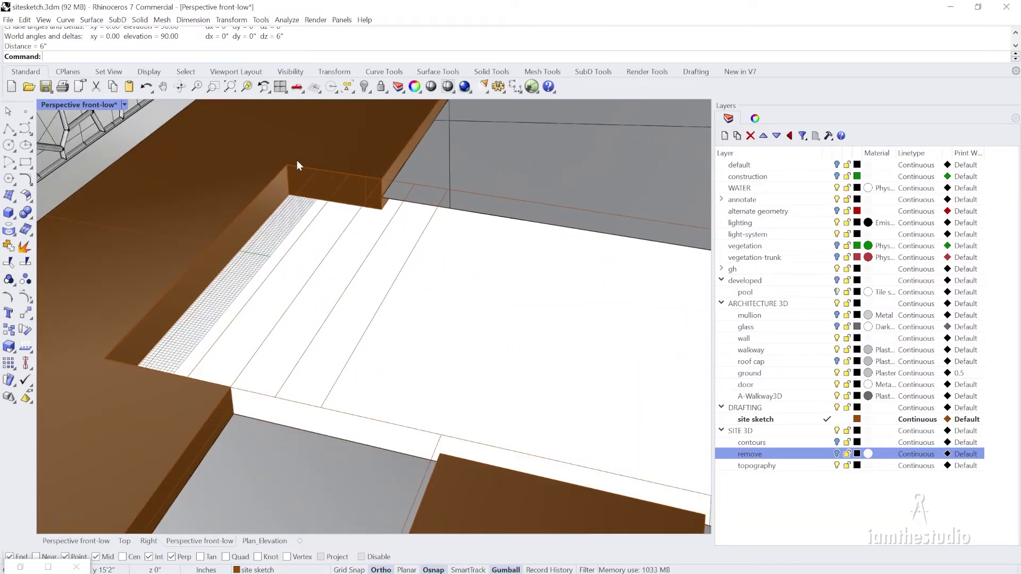
{"action": "scroll", "coordinate": [350, 187], "scroll_direction": "down", "scroll_amount": 2}
{"action": "right_click_drag", "start_coordinate": [316, 176], "coordinate": [319, 206]}
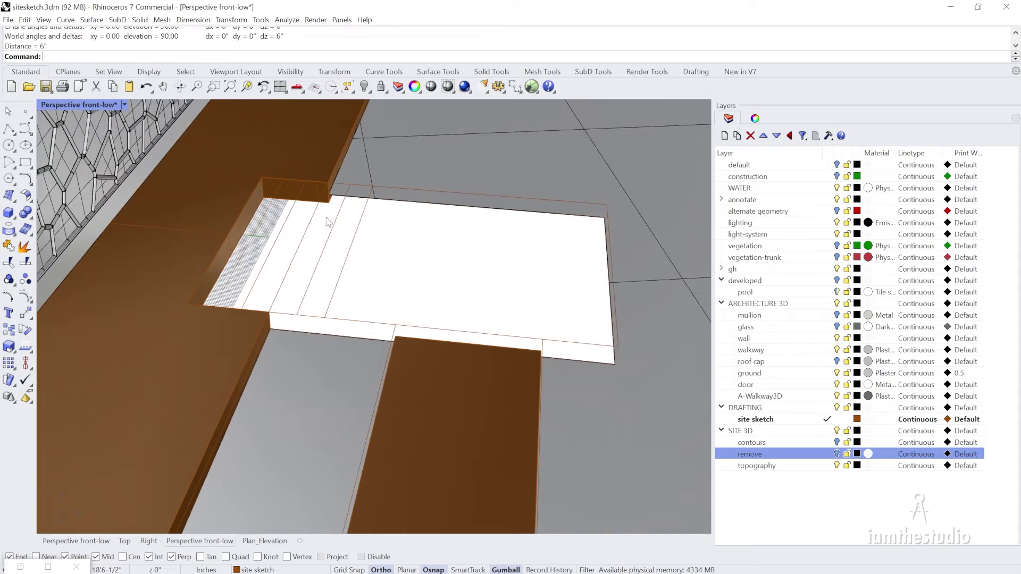
{"action": "scroll", "coordinate": [456, 344], "scroll_direction": "up", "scroll_amount": 2}
Lower the path solid's end face at the landing opening by 6 inches
{"action": "right_click_drag", "start_coordinate": [456, 344], "coordinate": [366, 334]}
{"action": "right_click_drag", "start_coordinate": [598, 441], "coordinate": [370, 457]}
{"action": "left_click", "coordinate": [371, 456]}
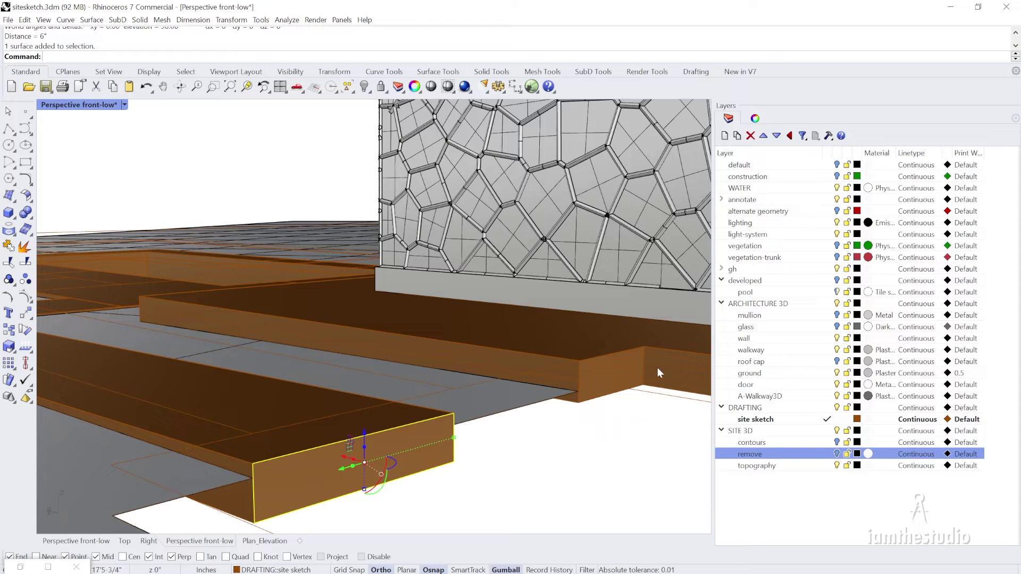
{"action": "left_click", "coordinate": [368, 433]}
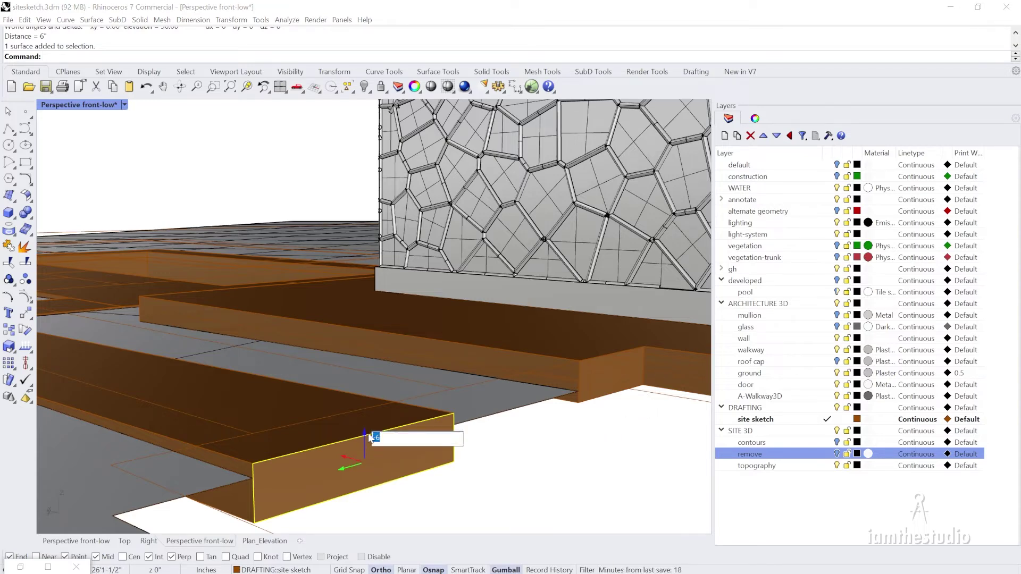
{"action": "key", "text": "Return"}
Start a polyline at the stair recess's inner corner in the Top view with Project snapping turned on
{"action": "right_click_drag", "start_coordinate": [368, 433], "coordinate": [368, 190]}
{"action": "scroll", "coordinate": [367, 223], "scroll_direction": "up", "scroll_amount": 3}
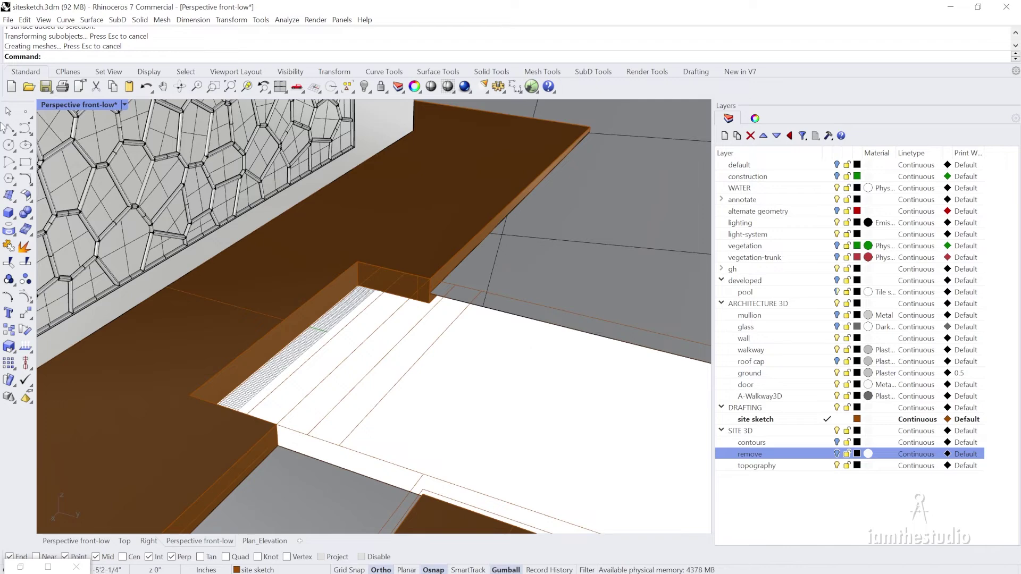
{"action": "double_click", "coordinate": [81, 103]}
{"action": "scroll", "coordinate": [239, 174], "scroll_direction": "up", "scroll_amount": 5}
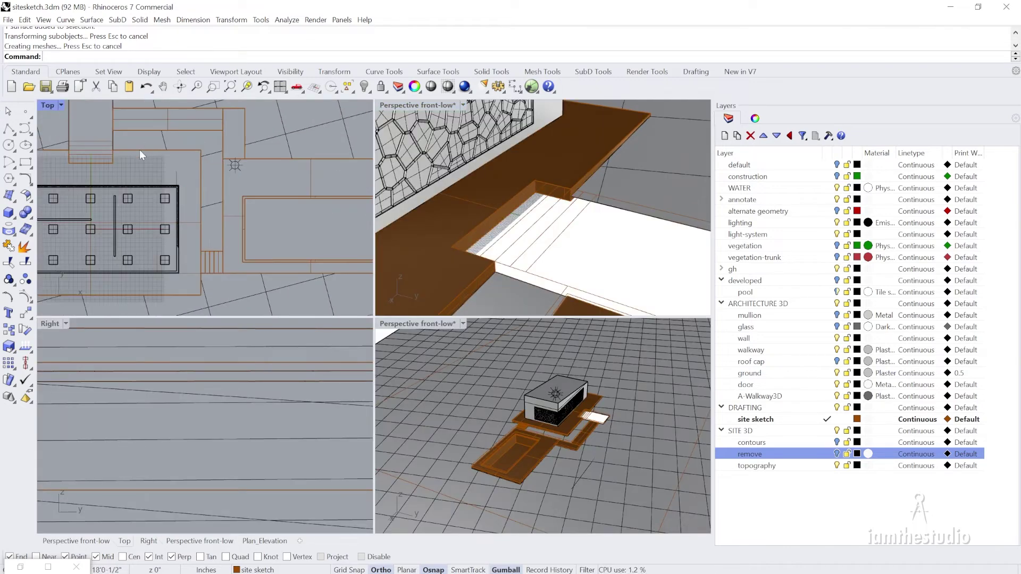
{"action": "scroll", "coordinate": [187, 168], "scroll_direction": "up", "scroll_amount": 6}
{"action": "type", "text": "pl"}
{"action": "key", "text": "Return"}
{"action": "scroll", "coordinate": [160, 171], "scroll_direction": "up", "scroll_amount": 4}
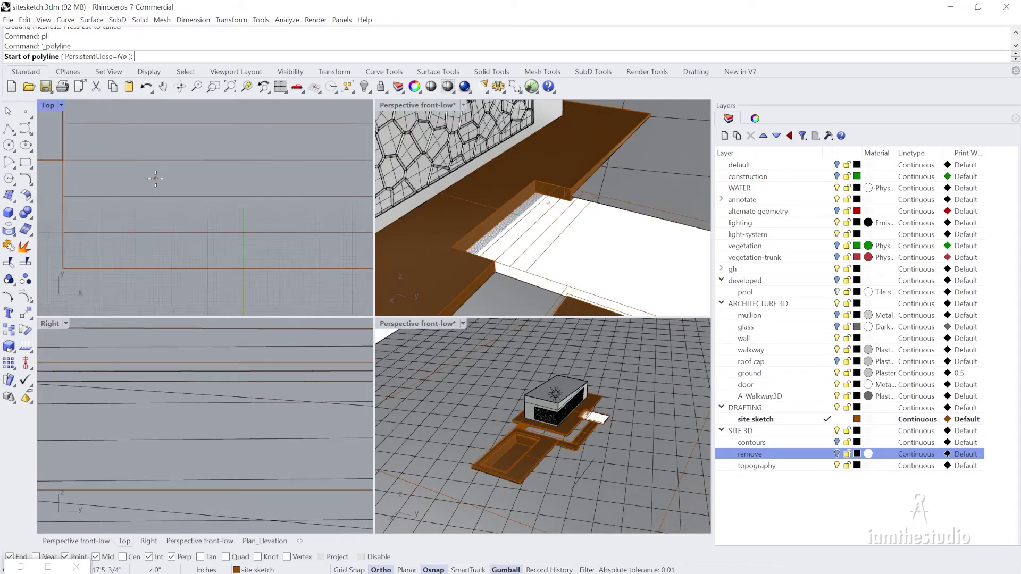
{"action": "scroll", "coordinate": [177, 181], "scroll_direction": "down", "scroll_amount": 8}
{"action": "left_click", "coordinate": [321, 557]}
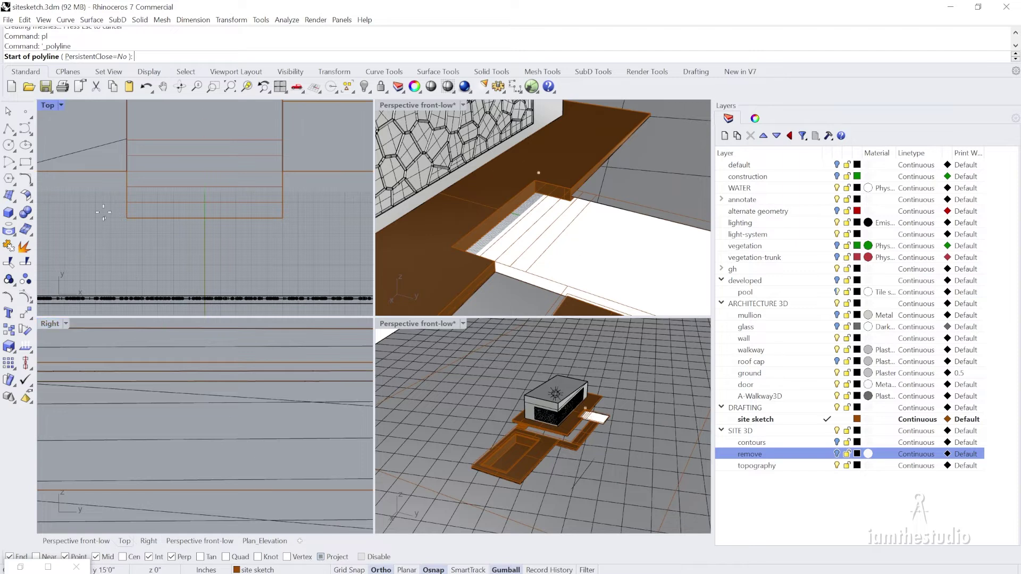
{"action": "scroll", "coordinate": [217, 274], "scroll_direction": "up", "scroll_amount": 2}
{"action": "left_click", "coordinate": [170, 259]}
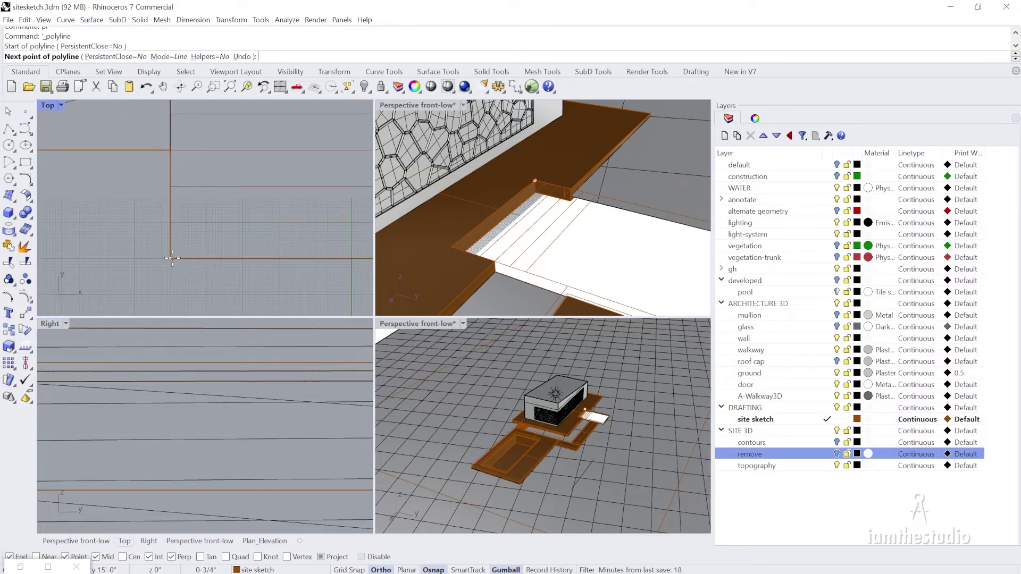
Draw the polyline along the recess edge to the first tread line, 4 inches inward, and on to the second tread line
{"action": "left_click", "coordinate": [170, 222]}
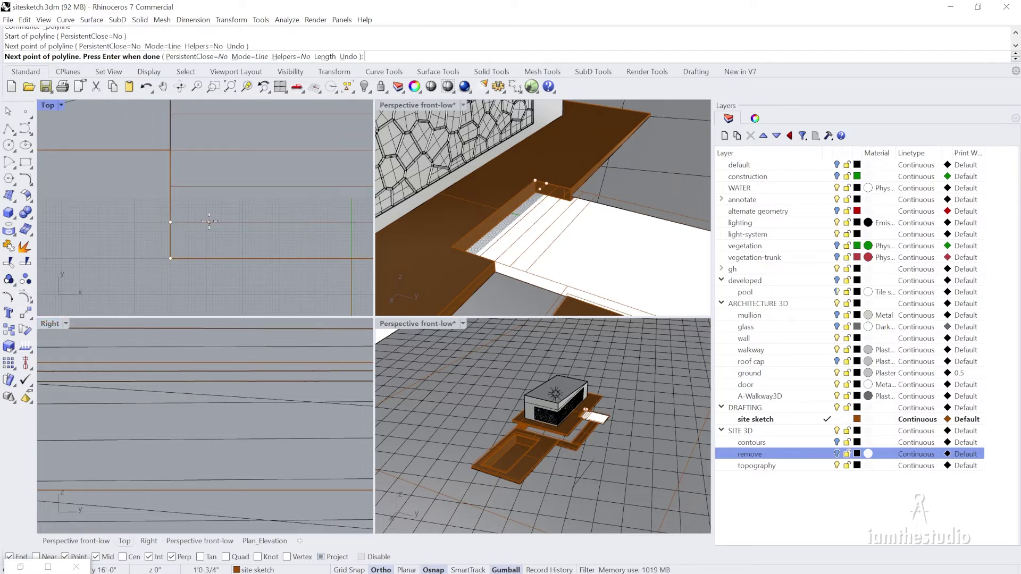
{"action": "type", "text": "4"}
{"action": "key", "text": "Return"}
{"action": "left_click", "coordinate": [195, 227]}
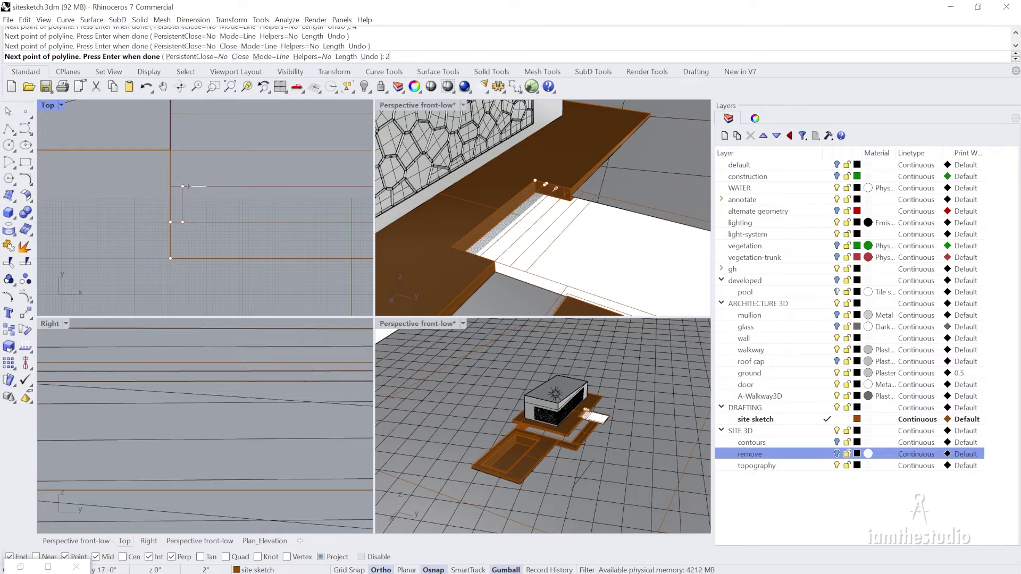
Try a 2-inch inward jog of the polyline at the second tread line
{"action": "type", "text": "2"}
{"action": "key", "text": "Return"}
{"action": "scroll", "coordinate": [208, 189], "scroll_direction": "up", "scroll_amount": 2}
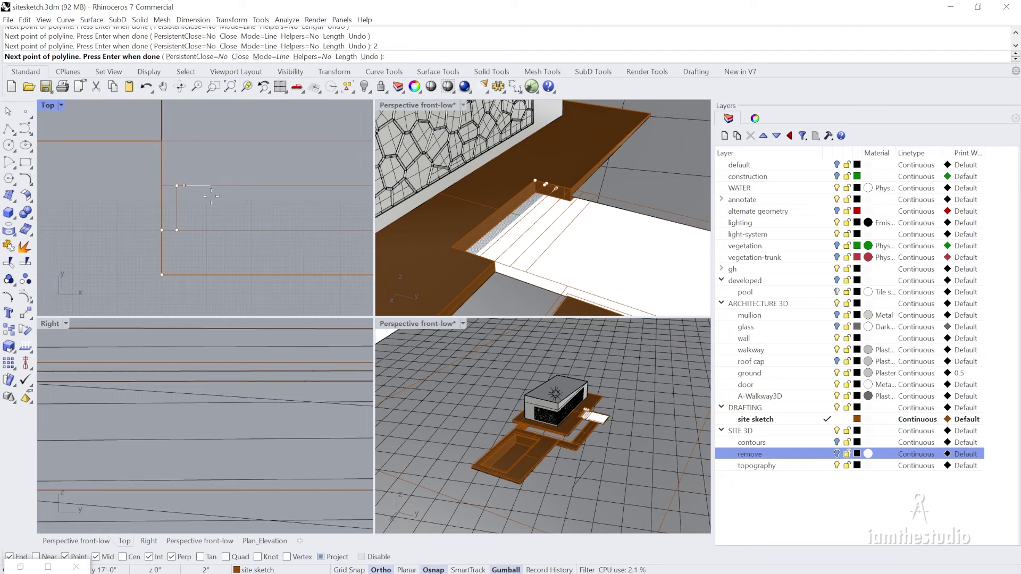
{"action": "left_click", "coordinate": [228, 206]}
{"action": "scroll", "coordinate": [232, 239], "scroll_direction": "down", "scroll_amount": 4}
{"action": "scroll", "coordinate": [214, 243], "scroll_direction": "up", "scroll_amount": 4}
{"action": "scroll", "coordinate": [223, 188], "scroll_direction": "up", "scroll_amount": 2}
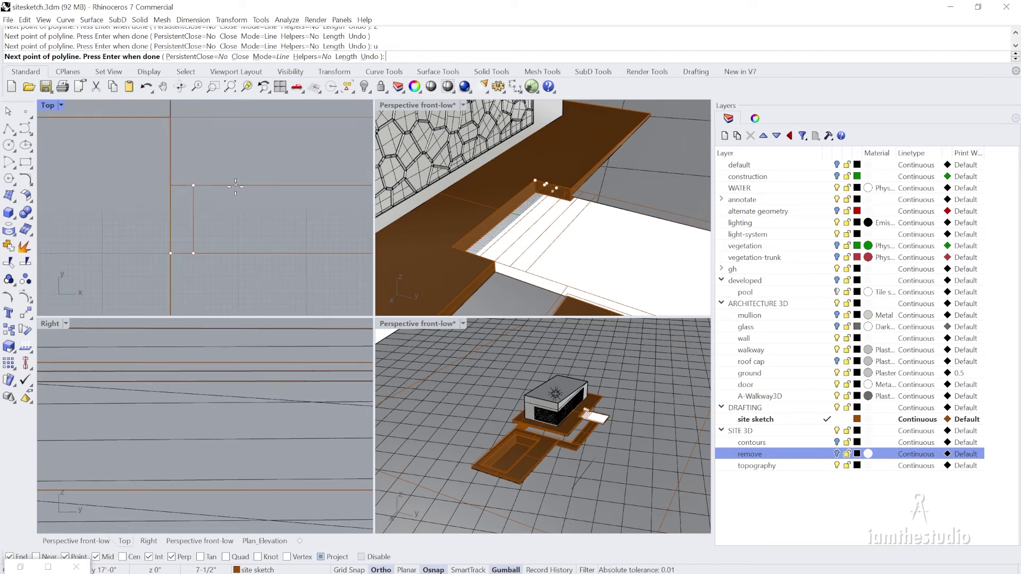
Continue the polyline 4 inches inward at the second tread line, along to the landing's far edge, and 12 inches across that edge
{"action": "scroll", "coordinate": [222, 224], "scroll_direction": "down", "scroll_amount": 5}
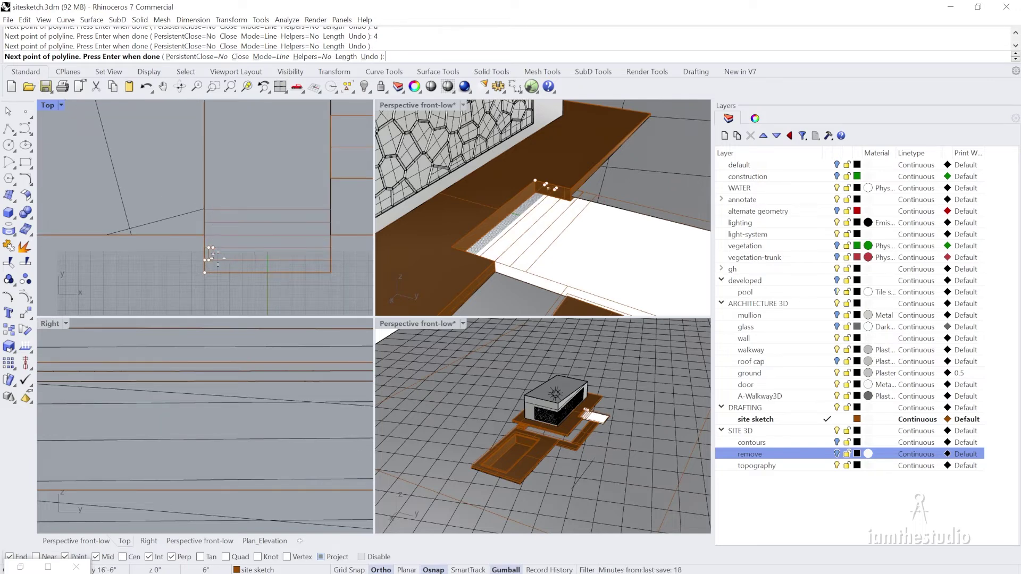
{"action": "scroll", "coordinate": [226, 250], "scroll_direction": "down", "scroll_amount": 2}
{"action": "scroll", "coordinate": [225, 201], "scroll_direction": "up", "scroll_amount": 2}
{"action": "scroll", "coordinate": [228, 232], "scroll_direction": "down", "scroll_amount": 2}
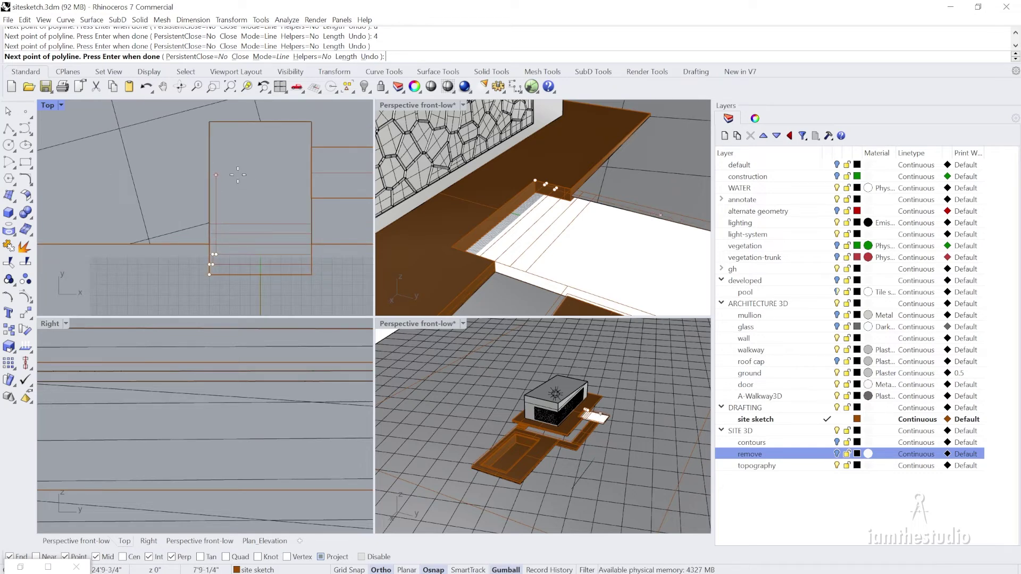
{"action": "scroll", "coordinate": [218, 193], "scroll_direction": "down", "scroll_amount": 3}
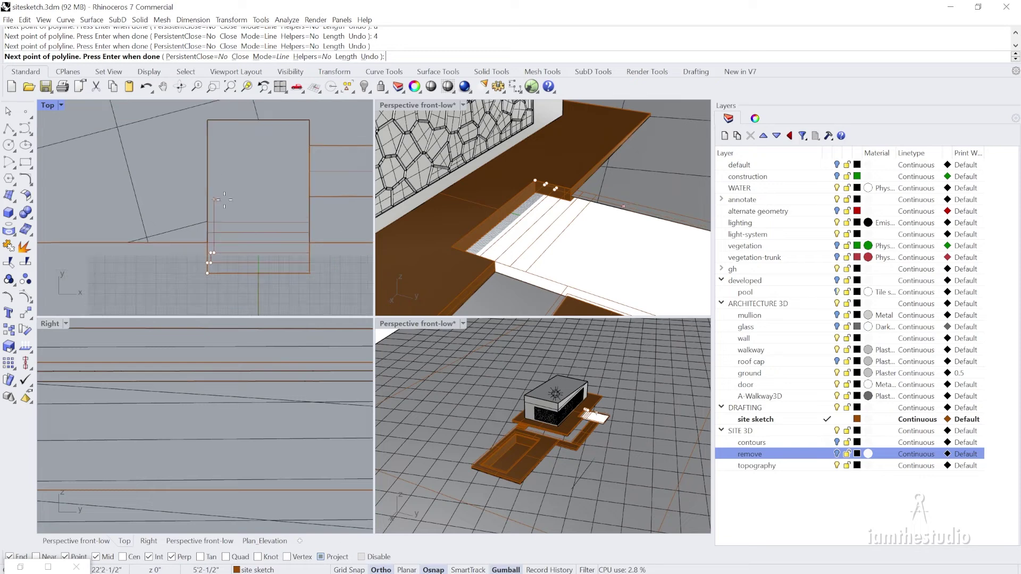
{"action": "left_click", "coordinate": [224, 136]}
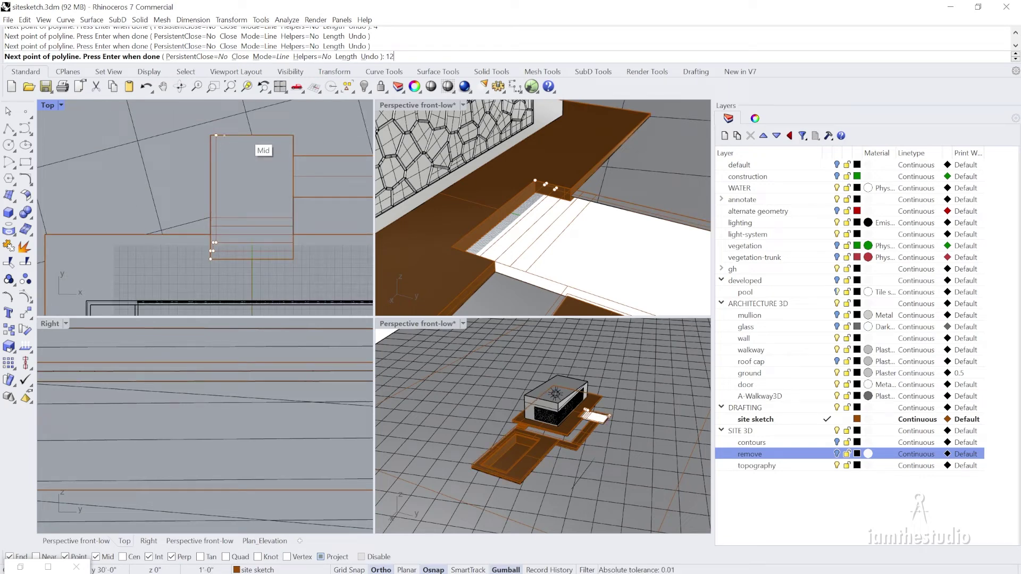
{"action": "left_click", "coordinate": [248, 133]}
Bring the polyline straight back to the stair recess's inner edge and close it into a stepped stair profile
{"action": "scroll", "coordinate": [223, 253], "scroll_direction": "up", "scroll_amount": 8}
{"action": "scroll", "coordinate": [227, 221], "scroll_direction": "up", "scroll_amount": 3}
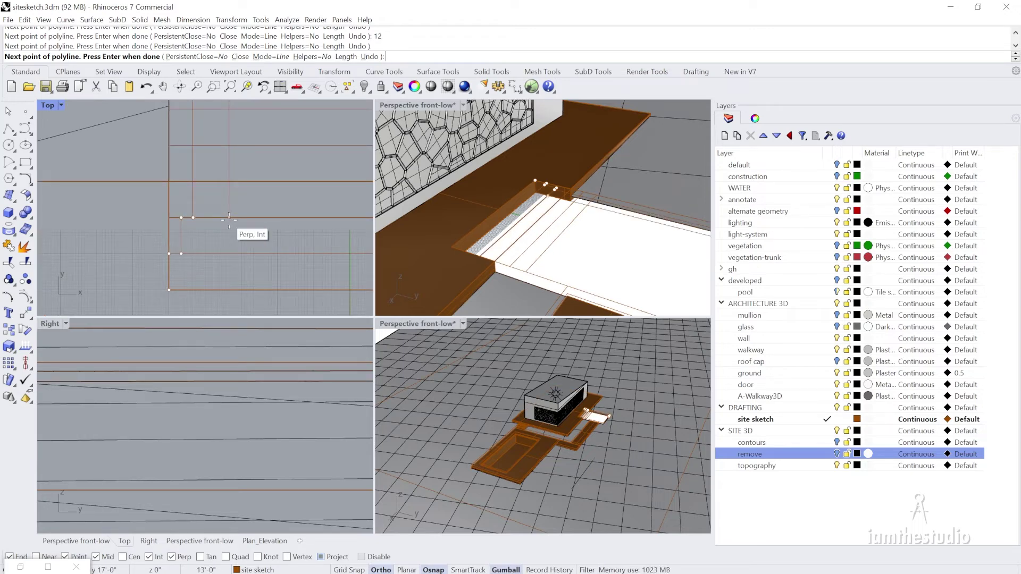
{"action": "left_click", "coordinate": [230, 290]}
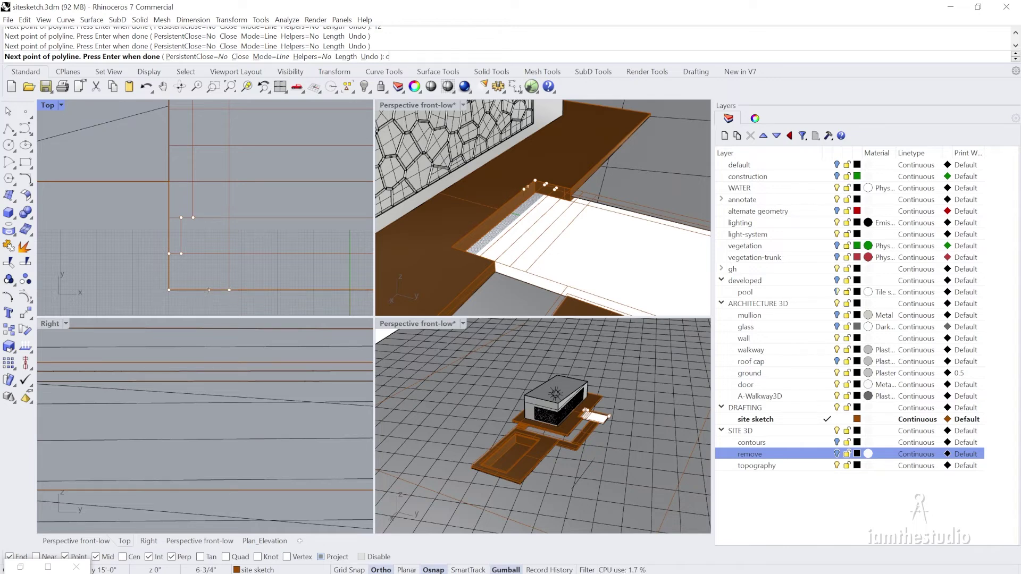
{"action": "type", "text": "c"}
{"action": "key", "text": "Return"}
Rotate the closed stair profile 90 degrees about its long axis to stand it upright in the perspective view
{"action": "left_click", "coordinate": [225, 275]}
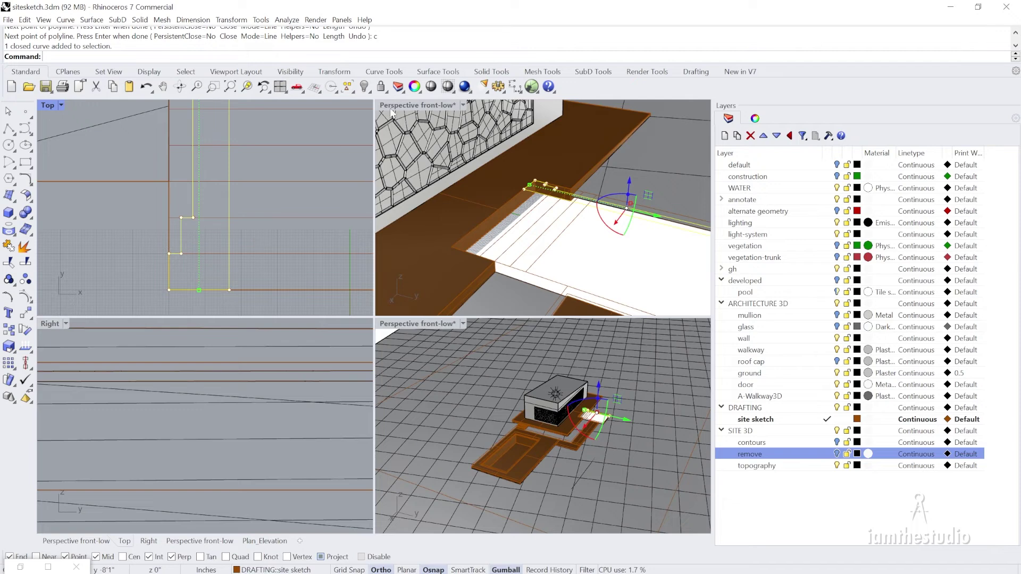
{"action": "right_click_drag", "start_coordinate": [522, 175], "coordinate": [649, 259]}
{"action": "left_click", "coordinate": [647, 256]}
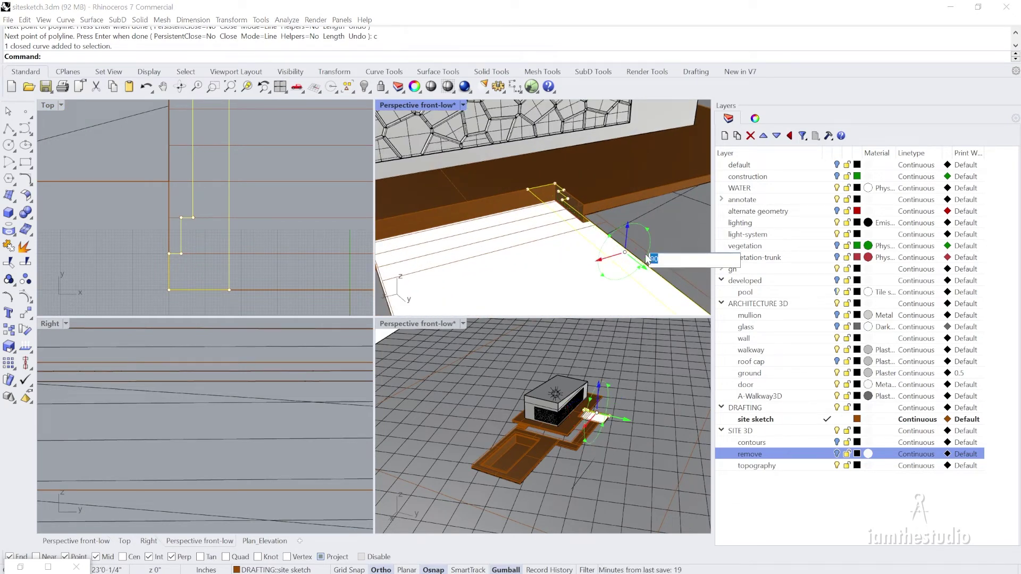
{"action": "type", "text": "90"}
{"action": "key", "text": "Return"}
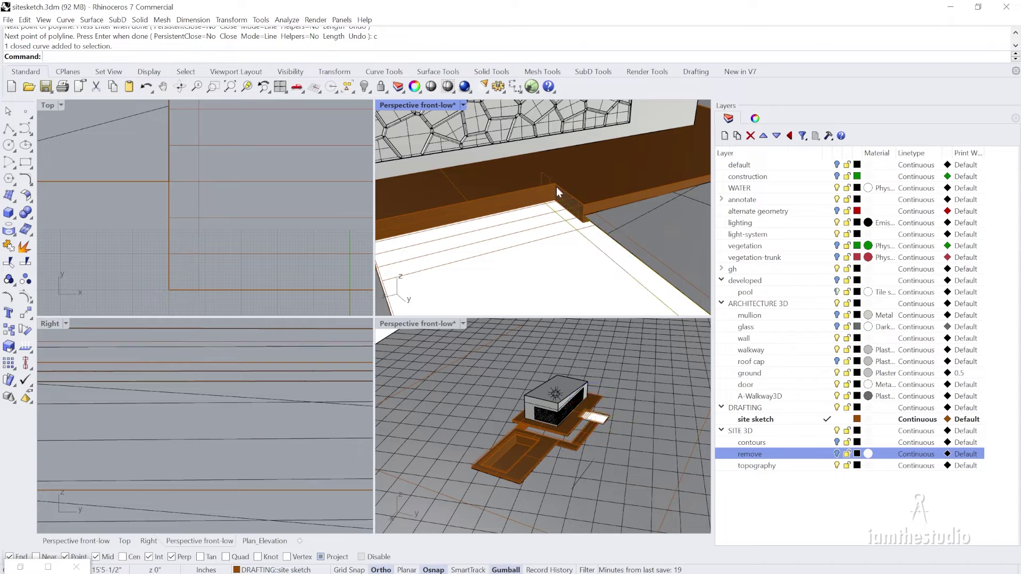
Move the upright stair profile sideways from its corner onto the side edge of the stair recess
{"action": "scroll", "coordinate": [510, 168], "scroll_direction": "up", "scroll_amount": 5}
{"action": "scroll", "coordinate": [515, 174], "scroll_direction": "up", "scroll_amount": 2}
{"action": "type", "text": "m"}
{"action": "key", "text": "Return"}
{"action": "left_click", "coordinate": [520, 177]}
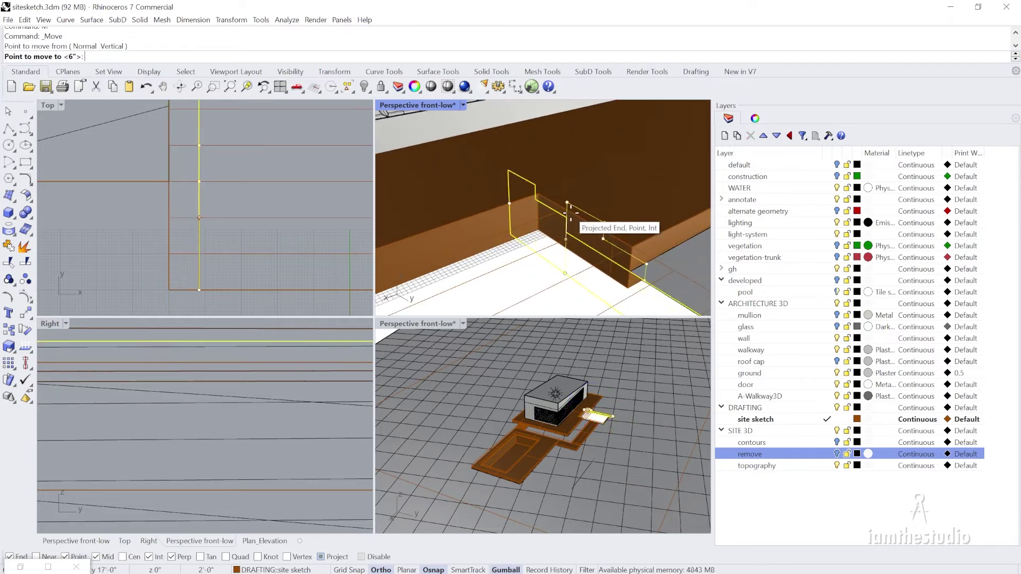
{"action": "left_click", "coordinate": [594, 238]}
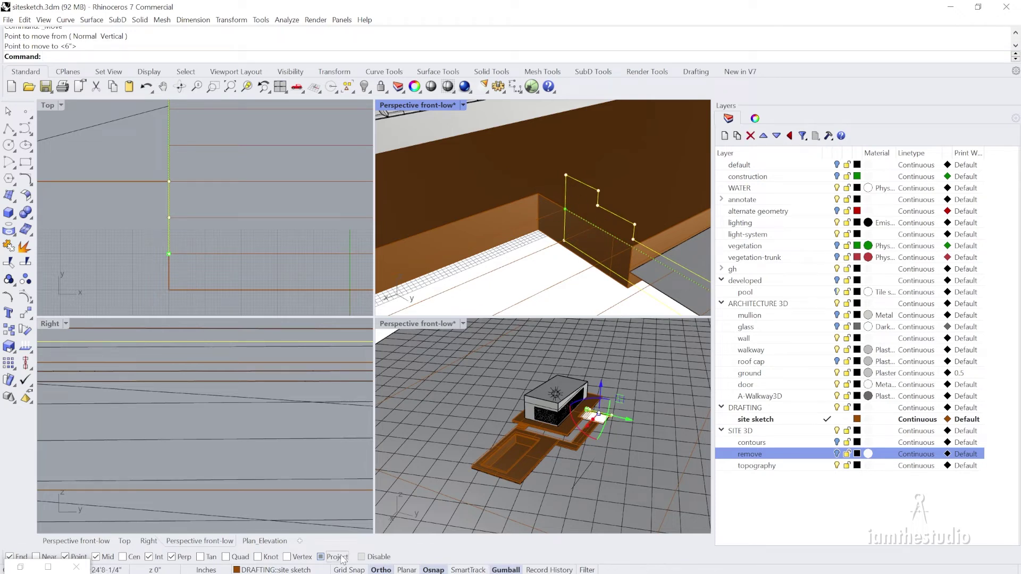
Turn off Project snapping and lower the stair profile 12 inches to bring its top onto the platform's edge
{"action": "right_click_drag", "start_coordinate": [525, 290], "coordinate": [544, 195]}
{"action": "type", "text": "m"}
{"action": "key", "text": "Return"}
{"action": "left_click", "coordinate": [494, 222]}
{"action": "left_click", "coordinate": [496, 255]}
{"action": "mouse_move", "coordinate": [496, 254]}
{"action": "right_mouse_down"}
{"action": "mouse_move", "coordinate": [507, 211]}
{"action": "mouse_move", "coordinate": [505, 242]}
{"action": "right_mouse_up"}
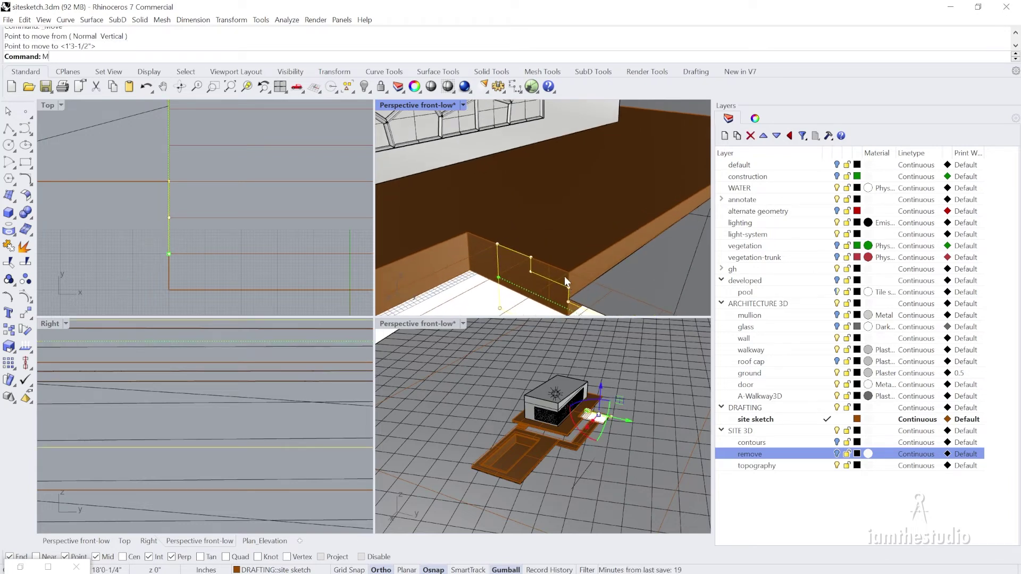
Lower the stair profile by one riser height, using its top step's corner as the base point
{"action": "type", "text": "M"}
{"action": "key", "text": "Return"}
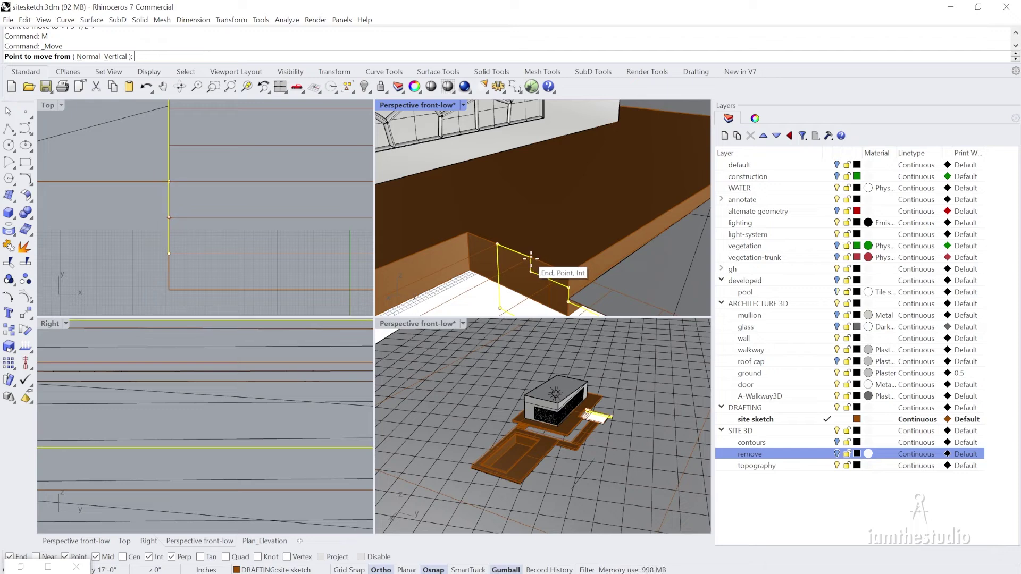
{"action": "left_click", "coordinate": [531, 258]}
{"action": "left_click", "coordinate": [508, 268]}
Extrude the stair profile as a solid 10 feet across to the opposite side of the recess
{"action": "right_click_drag", "start_coordinate": [508, 268], "coordinate": [562, 233]}
{"action": "type", "text": "P"}
{"action": "key", "text": "Return"}
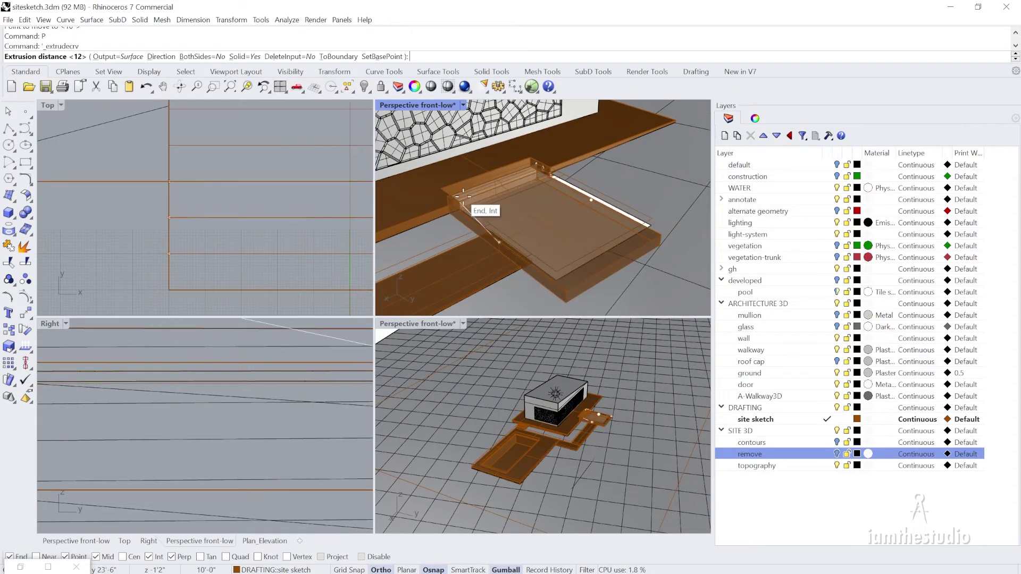
{"action": "left_click", "coordinate": [456, 202]}
Maximize the perspective viewport on the new stair and landing solid and clear the selection
{"action": "right_click_drag", "start_coordinate": [518, 266], "coordinate": [546, 189]}
{"action": "left_click", "coordinate": [546, 189]}
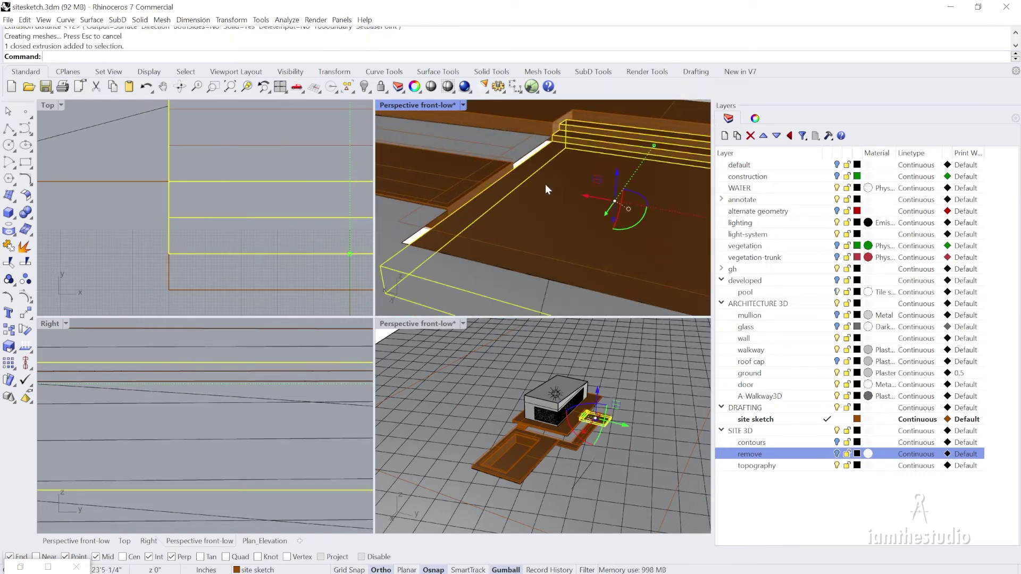
{"action": "double_click", "coordinate": [428, 104]}
{"action": "right_click_drag", "start_coordinate": [417, 221], "coordinate": [532, 239]}
{"action": "scroll", "coordinate": [439, 218], "scroll_direction": "up", "scroll_amount": 5}
{"action": "right_click_drag", "start_coordinate": [419, 228], "coordinate": [477, 231]}
{"action": "key", "text": "Delete"}
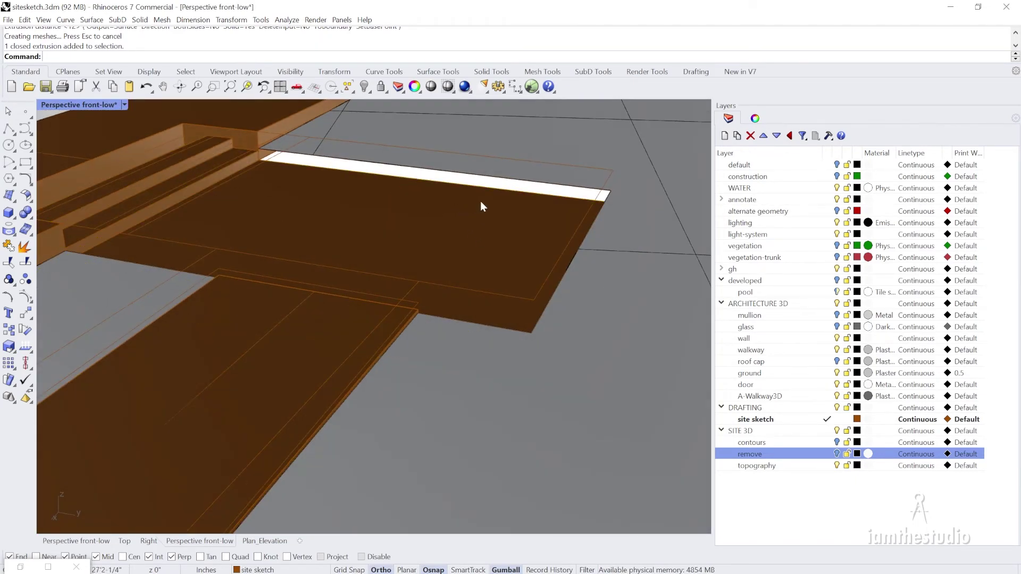
Examine how the stair and landing solid fits the platform recess, the path and the terrain opening
{"action": "scroll", "coordinate": [480, 206], "scroll_direction": "down", "scroll_amount": 10}
{"action": "mouse_move", "coordinate": [483, 269]}
{"action": "right_mouse_down"}
{"action": "mouse_move", "coordinate": [424, 247]}
{"action": "mouse_move", "coordinate": [426, 264]}
{"action": "mouse_move", "coordinate": [502, 270]}
{"action": "right_mouse_up"}
{"action": "scroll", "coordinate": [502, 144], "scroll_direction": "up", "scroll_amount": 8}
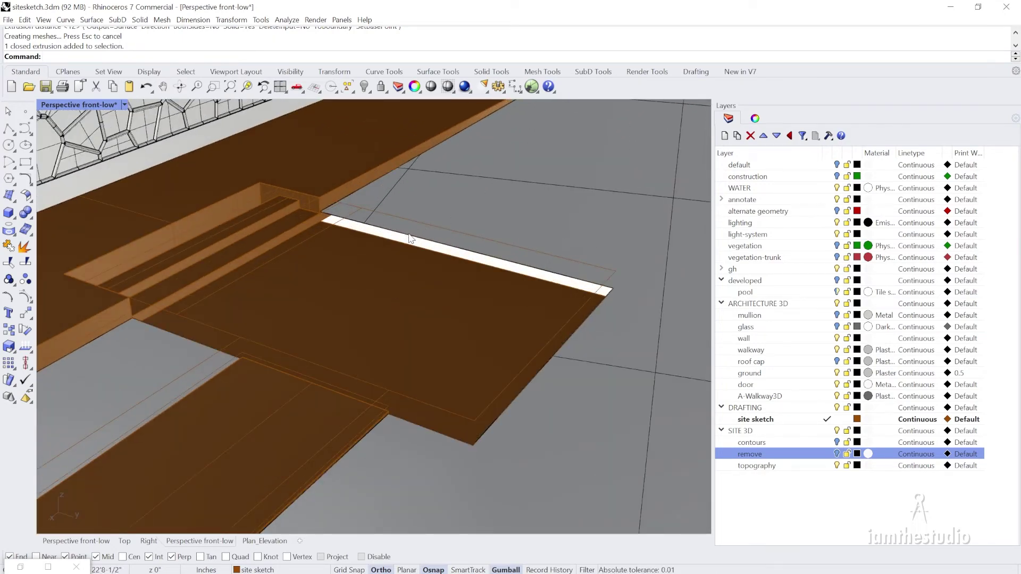
{"action": "scroll", "coordinate": [428, 193], "scroll_direction": "down", "scroll_amount": 10}
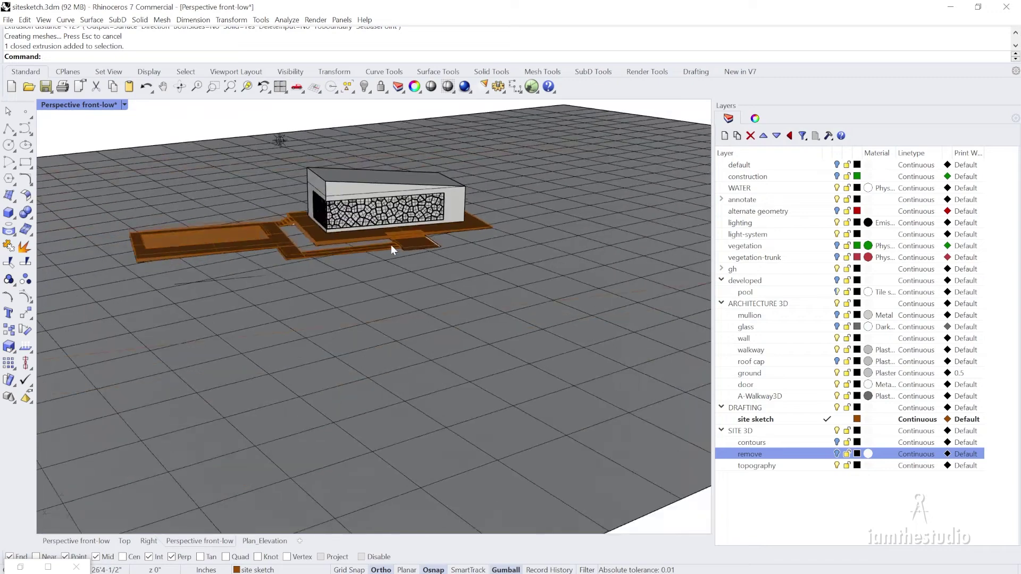
{"action": "right_click_drag", "start_coordinate": [391, 245], "coordinate": [407, 269]}
{"action": "scroll", "coordinate": [357, 228], "scroll_direction": "up", "scroll_amount": 11}
{"action": "scroll", "coordinate": [573, 161], "scroll_direction": "up", "scroll_amount": 4}
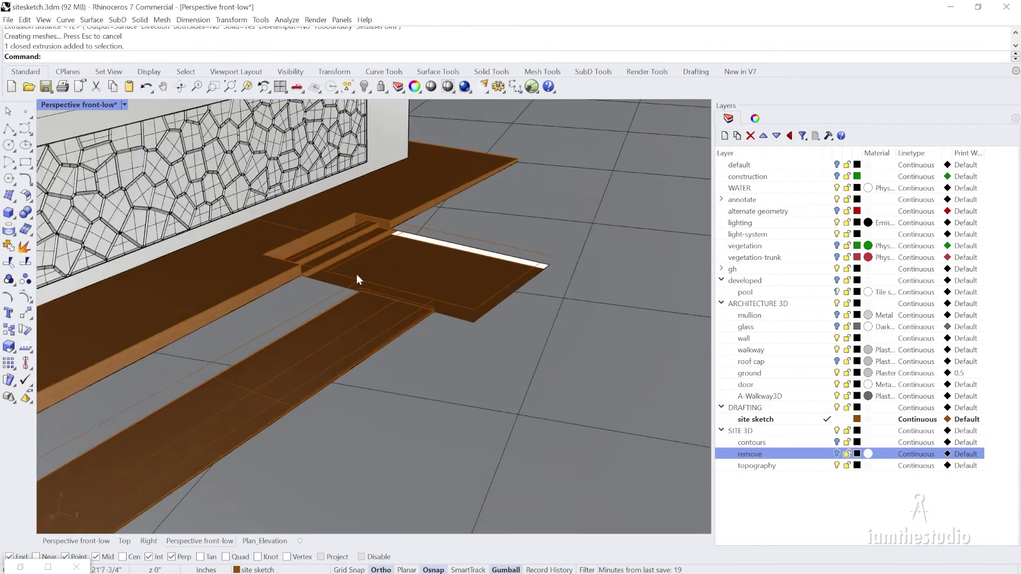
{"action": "scroll", "coordinate": [356, 273], "scroll_direction": "down", "scroll_amount": 12}
{"action": "scroll", "coordinate": [449, 245], "scroll_direction": "up", "scroll_amount": 5}
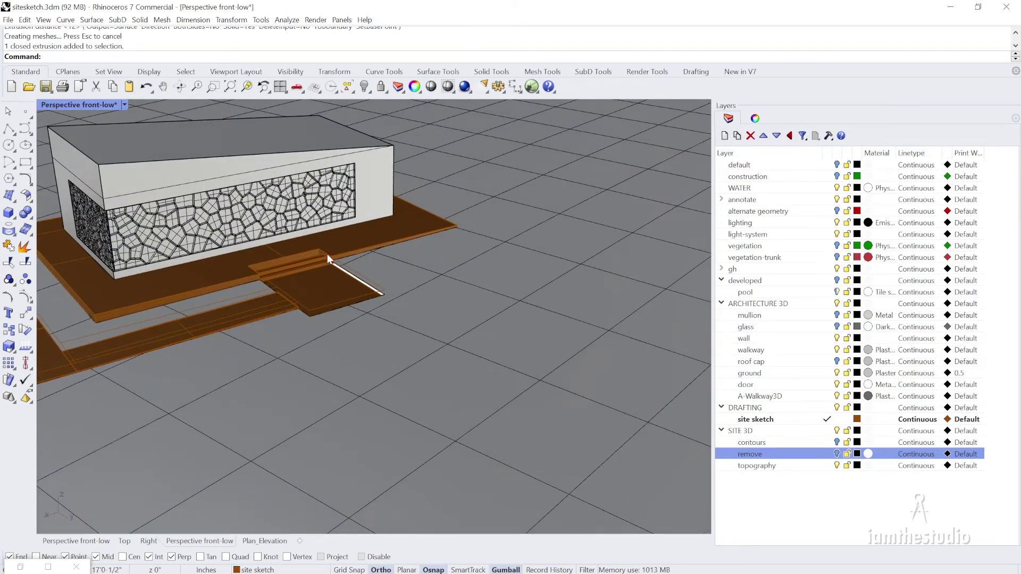
{"action": "scroll", "coordinate": [367, 305], "scroll_direction": "up", "scroll_amount": 3}
Move the back face of the platform's stair recess forward to meet the stair solid and close the gap
{"action": "left_click", "coordinate": [412, 317]}
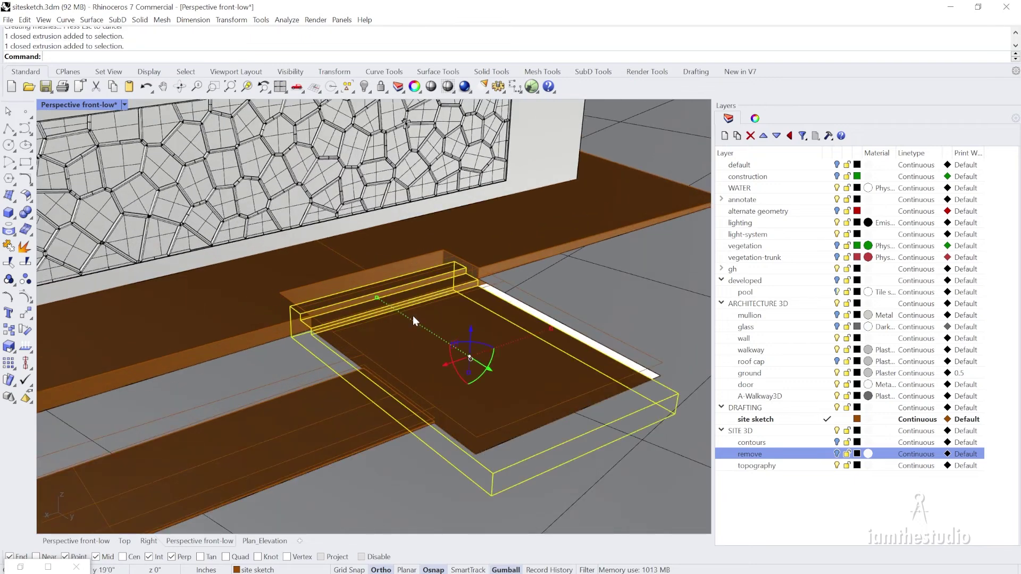
{"action": "scroll", "coordinate": [412, 315], "scroll_direction": "up", "scroll_amount": 6}
{"action": "mouse_move", "coordinate": [242, 296]}
{"action": "right_mouse_down"}
{"action": "mouse_move", "coordinate": [277, 279]}
{"action": "mouse_move", "coordinate": [243, 294]}
{"action": "right_mouse_up"}
{"action": "left_click", "coordinate": [285, 253]}
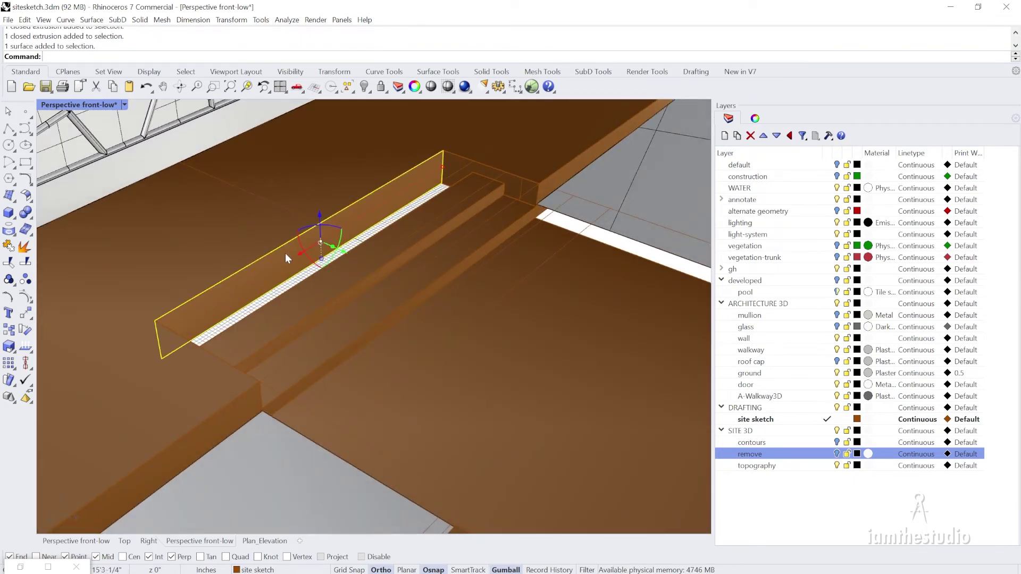
{"action": "left_click", "coordinate": [343, 252]}
{"action": "key", "text": "Return"}
{"action": "key", "text": "Escape"}
{"action": "scroll", "coordinate": [384, 236], "scroll_direction": "down", "scroll_amount": 5}
{"action": "right_click_drag", "start_coordinate": [413, 239], "coordinate": [415, 336]}
{"action": "scroll", "coordinate": [488, 243], "scroll_direction": "up", "scroll_amount": 3}
{"action": "scroll", "coordinate": [415, 337], "scroll_direction": "up", "scroll_amount": 5}
{"action": "right_click_drag", "start_coordinate": [409, 393], "coordinate": [340, 335]}
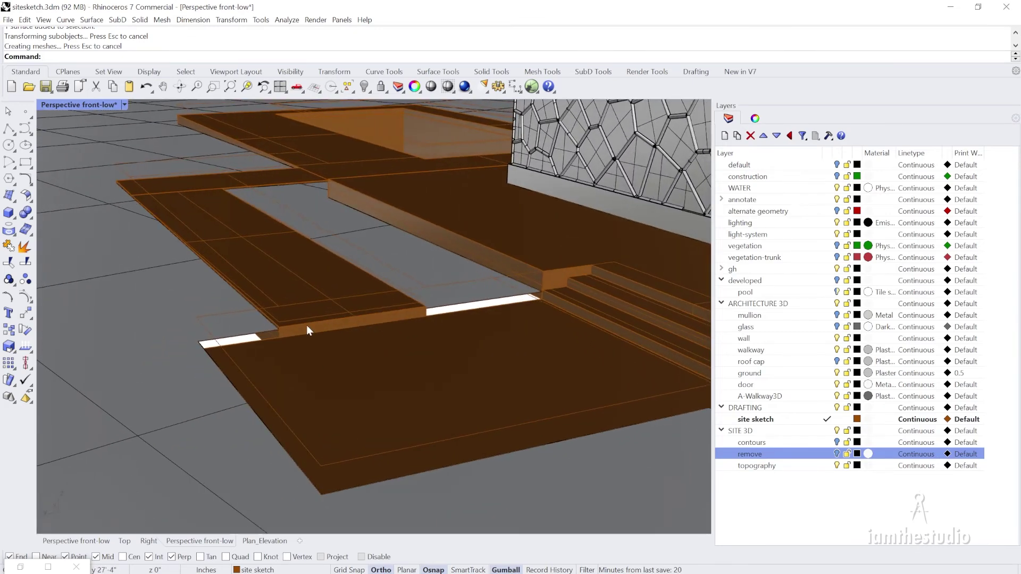
{"action": "scroll", "coordinate": [289, 325], "scroll_direction": "up", "scroll_amount": 3}
{"action": "type", "text": "di"}
{"action": "key", "text": "Return"}
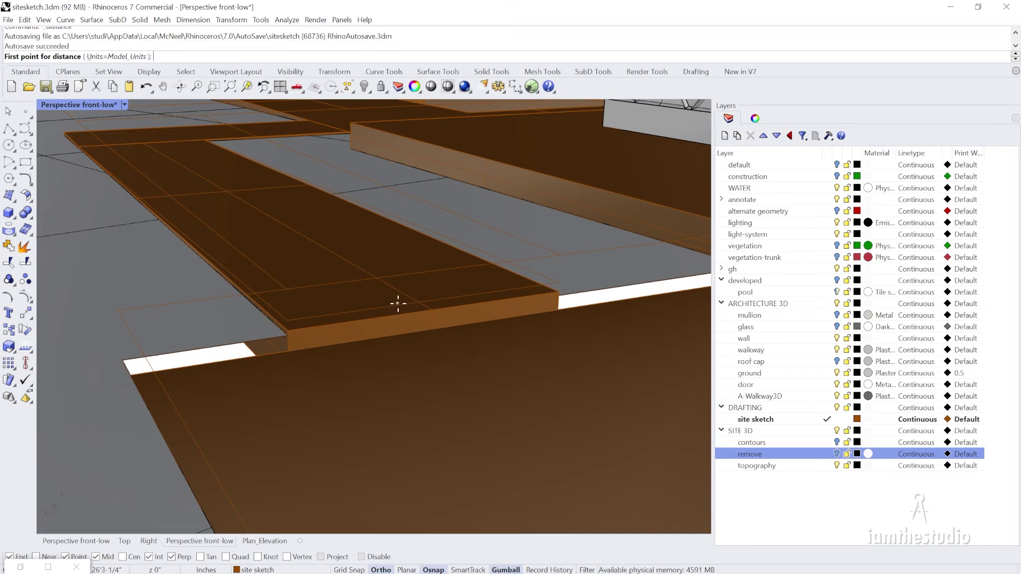
{"action": "left_click", "coordinate": [554, 298]}
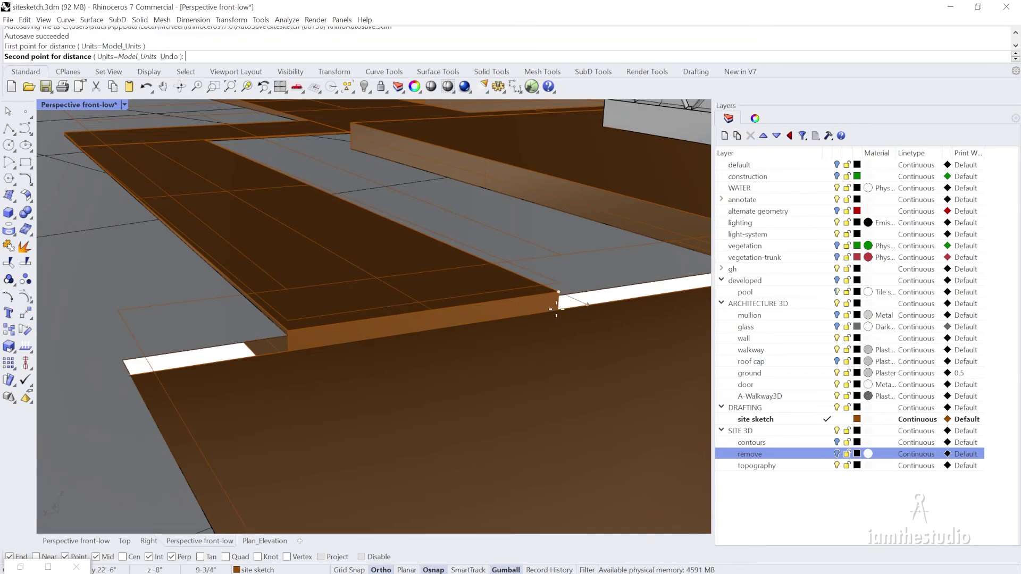
{"action": "key", "text": "Escape"}
Measure the height from the top corner of the path's end face down to the landing surface
{"action": "scroll", "coordinate": [288, 267], "scroll_direction": "down", "scroll_amount": 5}
{"action": "right_click_drag", "start_coordinate": [296, 265], "coordinate": [368, 285]}
{"action": "scroll", "coordinate": [373, 286], "scroll_direction": "up", "scroll_amount": 6}
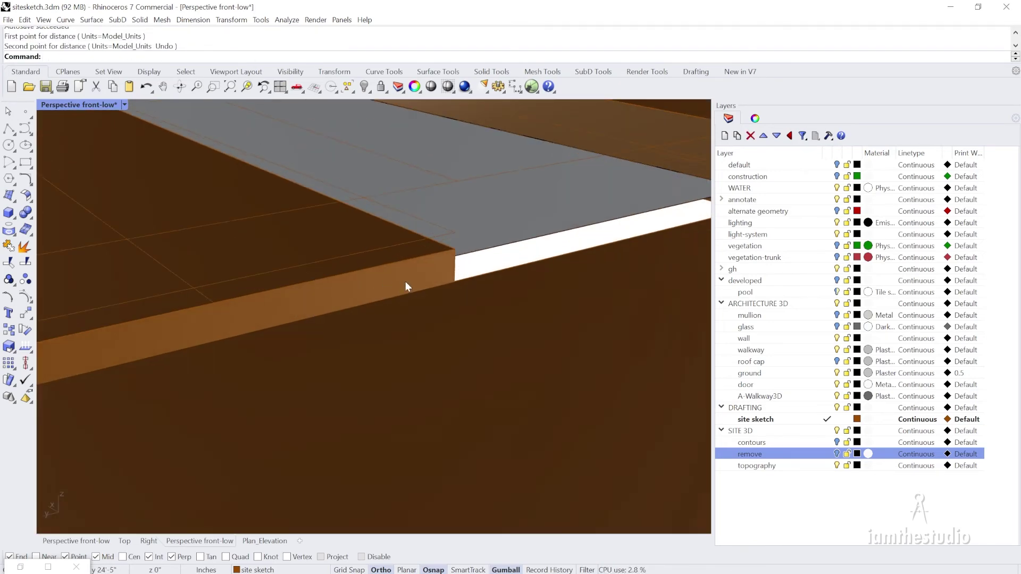
{"action": "type", "text": "distance"}
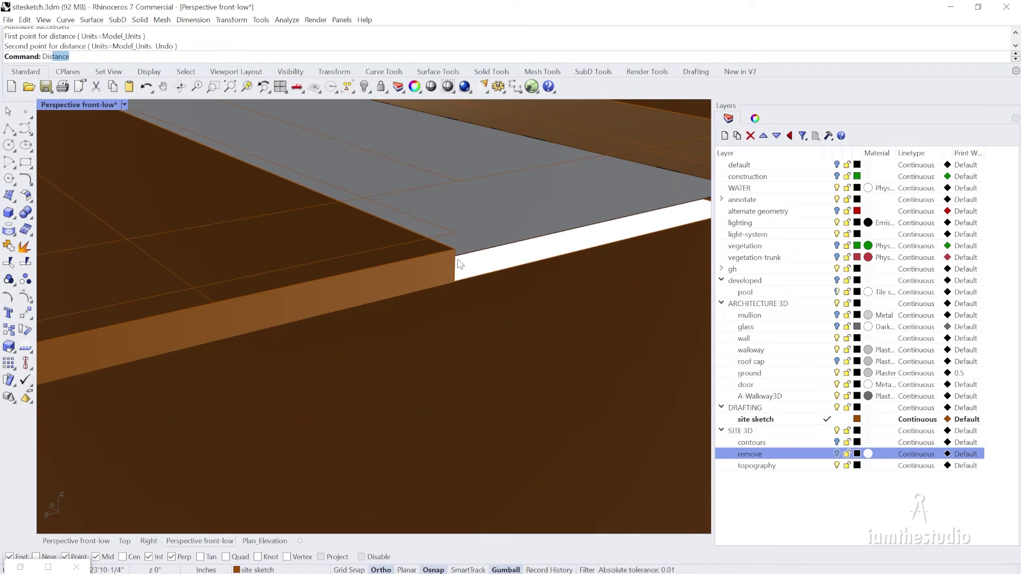
{"action": "key", "text": "Return"}
{"action": "left_click", "coordinate": [455, 248]}
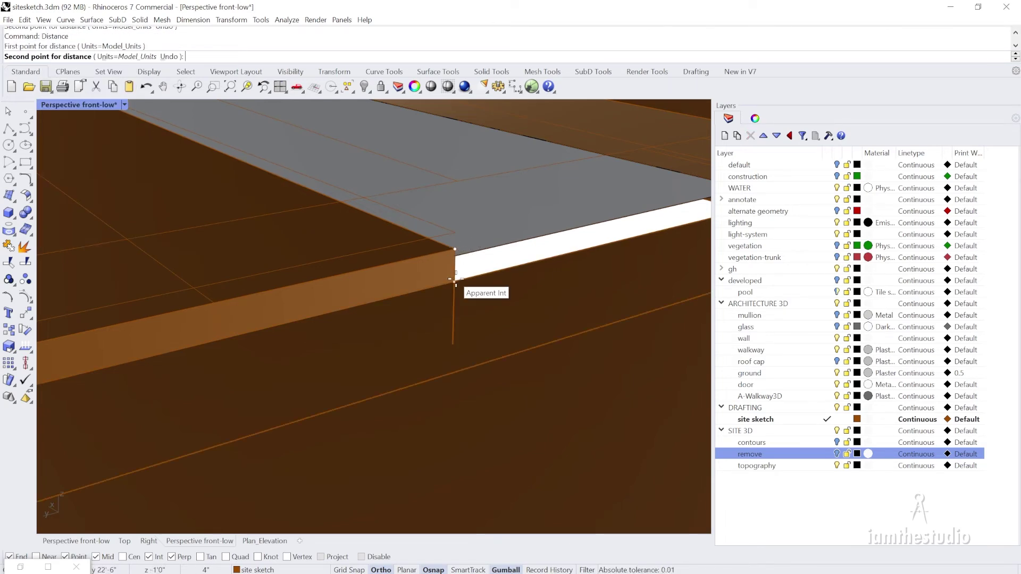
{"action": "left_click", "coordinate": [455, 279]}
Inspect the path's end, the exposed edges of the landing opening and the stairs from several angles
{"action": "scroll", "coordinate": [413, 224], "scroll_direction": "down", "scroll_amount": 5}
{"action": "right_click_drag", "start_coordinate": [413, 223], "coordinate": [483, 211]}
{"action": "scroll", "coordinate": [352, 285], "scroll_direction": "down", "scroll_amount": 6}
{"action": "scroll", "coordinate": [219, 173], "scroll_direction": "up", "scroll_amount": 5}
{"action": "scroll", "coordinate": [221, 176], "scroll_direction": "down", "scroll_amount": 7}
{"action": "scroll", "coordinate": [382, 261], "scroll_direction": "down", "scroll_amount": 7}
{"action": "scroll", "coordinate": [356, 209], "scroll_direction": "up", "scroll_amount": 6}
{"action": "scroll", "coordinate": [468, 242], "scroll_direction": "up", "scroll_amount": 5}
{"action": "right_click_drag", "start_coordinate": [463, 257], "coordinate": [372, 264]}
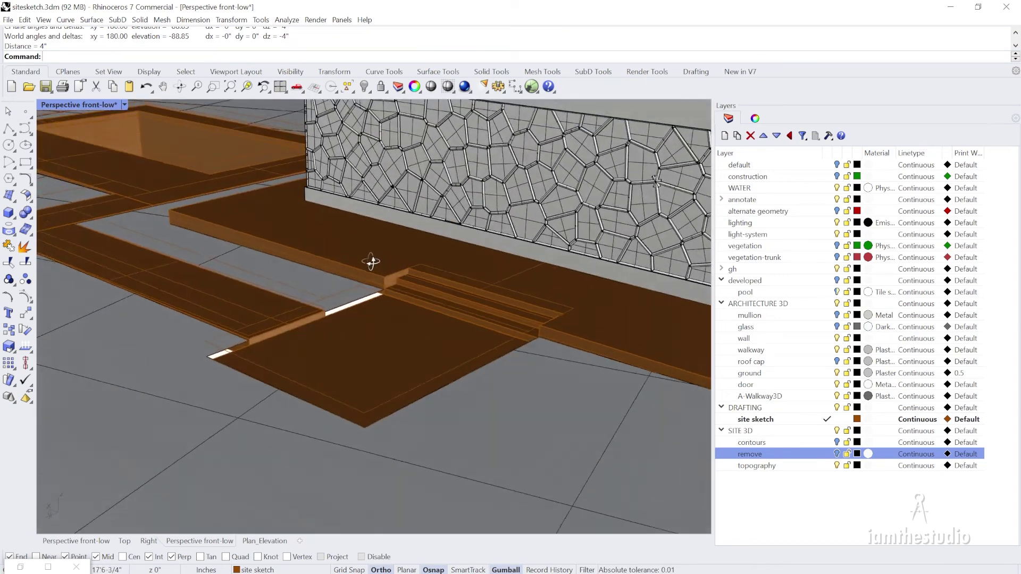
{"action": "scroll", "coordinate": [367, 314], "scroll_direction": "up", "scroll_amount": 3}
{"action": "scroll", "coordinate": [299, 320], "scroll_direction": "down", "scroll_amount": 2}
{"action": "right_click_drag", "start_coordinate": [299, 320], "coordinate": [281, 308]}
{"action": "scroll", "coordinate": [281, 308], "scroll_direction": "up", "scroll_amount": 5}
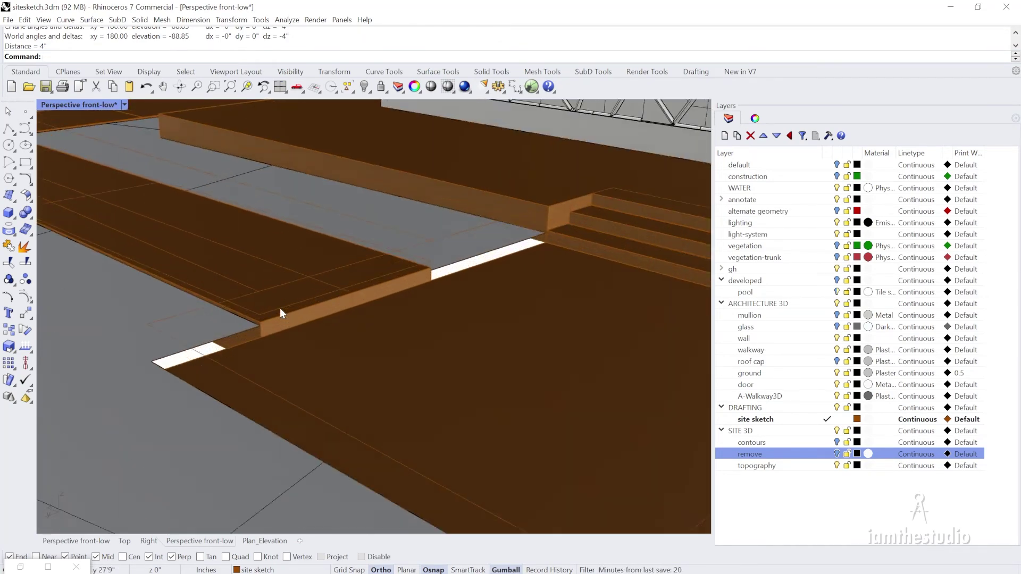
{"action": "scroll", "coordinate": [338, 287], "scroll_direction": "down", "scroll_amount": 6}
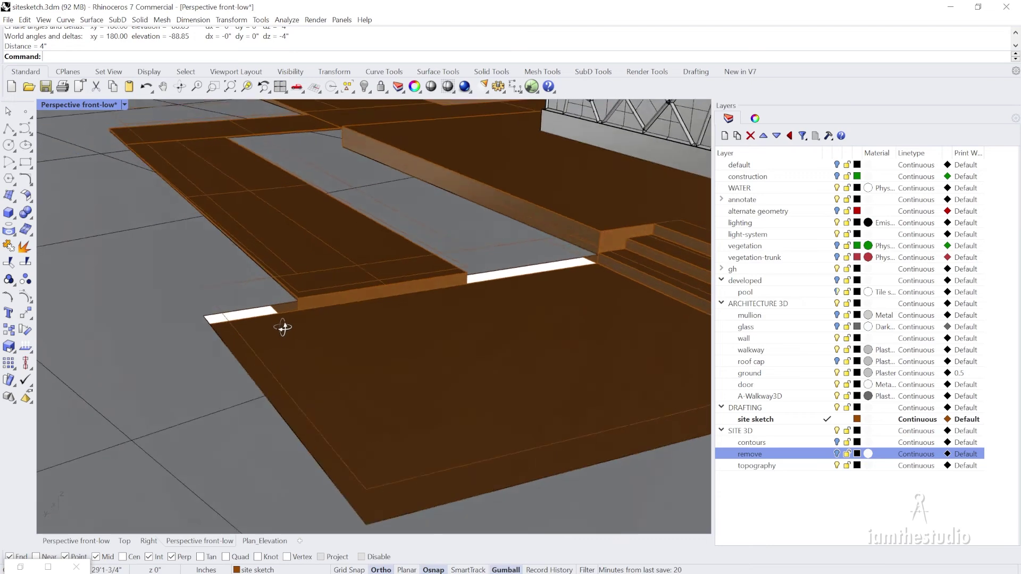
{"action": "right_click_drag", "start_coordinate": [266, 274], "coordinate": [379, 302]}
{"action": "scroll", "coordinate": [444, 243], "scroll_direction": "up", "scroll_amount": 7}
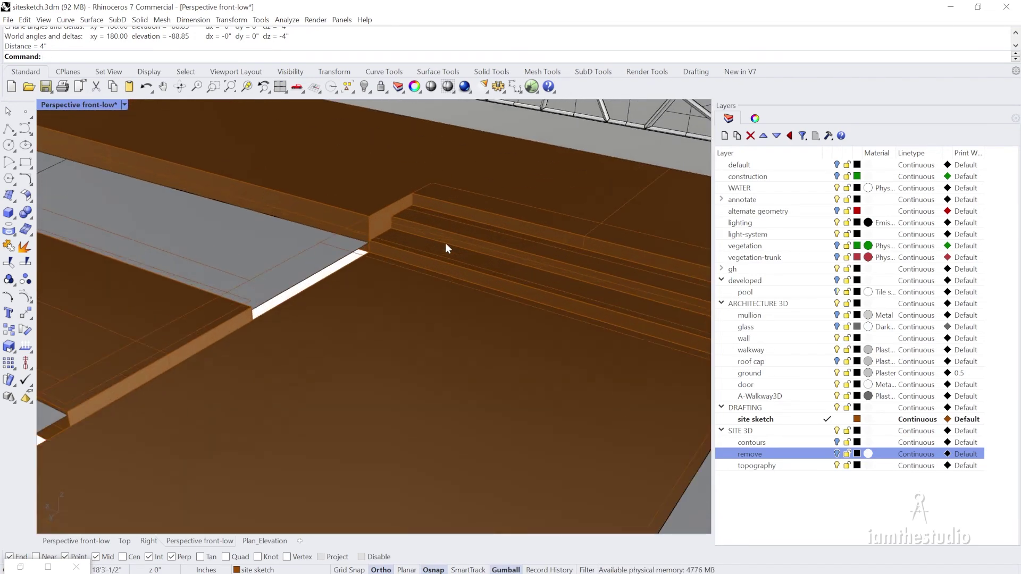
{"action": "right_click_drag", "start_coordinate": [405, 229], "coordinate": [346, 225]}
{"action": "mouse_move", "coordinate": [516, 299]}
{"action": "right_mouse_down"}
{"action": "mouse_move", "coordinate": [485, 260]}
{"action": "mouse_move", "coordinate": [515, 303]}
{"action": "mouse_move", "coordinate": [536, 298]}
{"action": "right_mouse_up"}
{"action": "scroll", "coordinate": [486, 260], "scroll_direction": "down", "scroll_amount": 6}
{"action": "scroll", "coordinate": [536, 298], "scroll_direction": "up", "scroll_amount": 7}
Check the stair and landing solid and the platform individually around the corner where they meet at the recess
{"action": "left_click", "coordinate": [473, 262]}
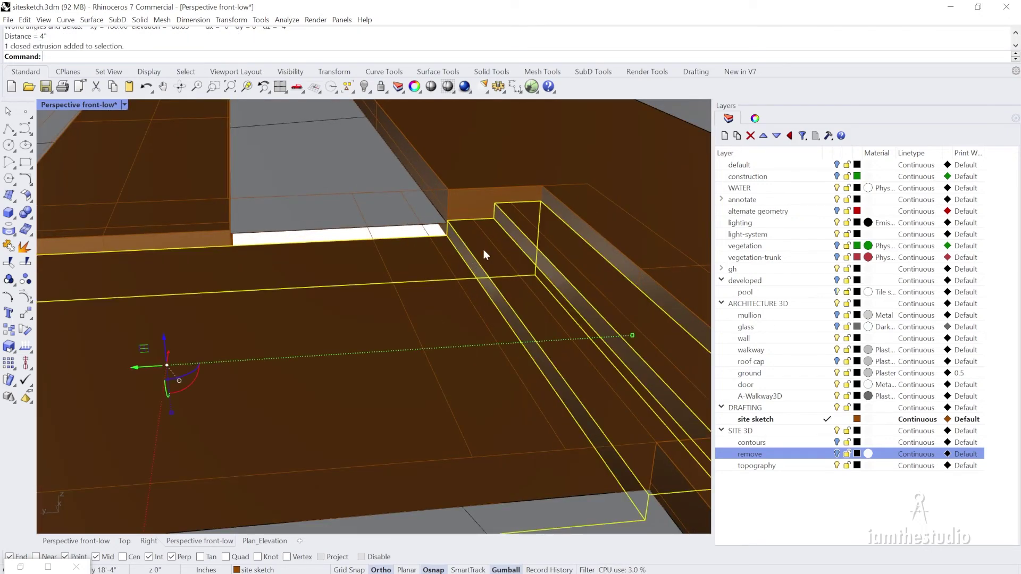
{"action": "scroll", "coordinate": [490, 244], "scroll_direction": "down", "scroll_amount": 4}
{"action": "scroll", "coordinate": [465, 230], "scroll_direction": "up", "scroll_amount": 1}
{"action": "key", "text": "Escape"}
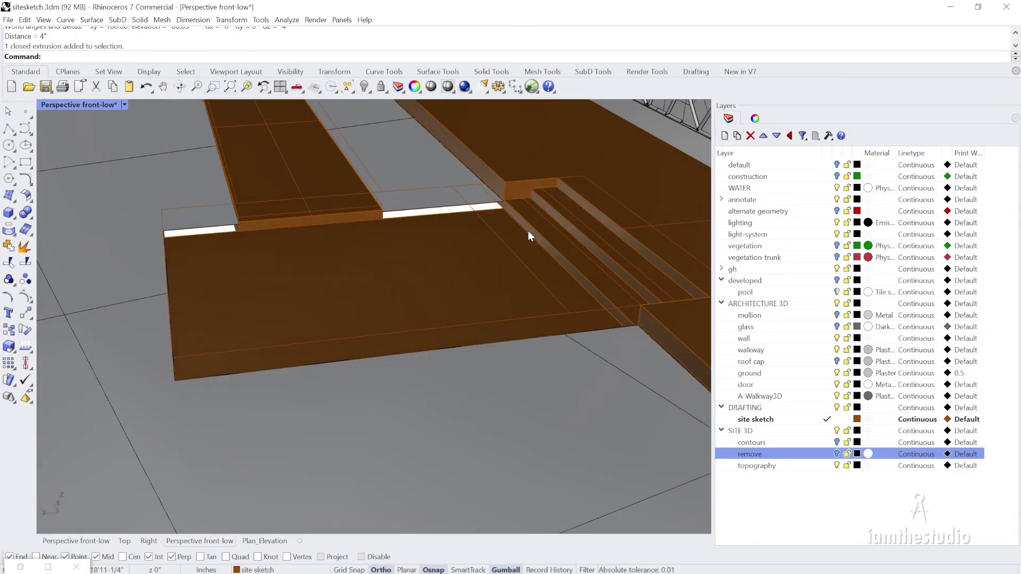
{"action": "left_click", "coordinate": [468, 245]}
{"action": "right_click_drag", "start_coordinate": [593, 259], "coordinate": [565, 254]}
{"action": "key", "text": "Escape"}
{"action": "left_click", "coordinate": [642, 234]}
{"action": "key", "text": "Escape"}
{"action": "right_click_drag", "start_coordinate": [423, 245], "coordinate": [442, 234]}
{"action": "scroll", "coordinate": [554, 193], "scroll_direction": "up", "scroll_amount": 3}
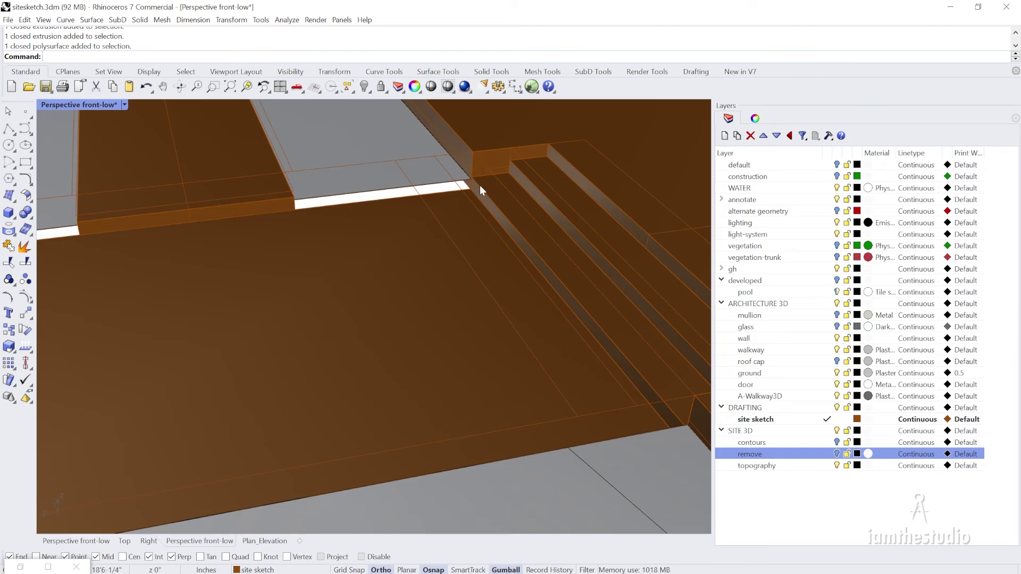
Shift the path's end face vertically along Z where it meets the landing surface
{"action": "right_click_drag", "start_coordinate": [361, 213], "coordinate": [203, 227]}
{"action": "scroll", "coordinate": [346, 162], "scroll_direction": "down", "scroll_amount": 5}
{"action": "scroll", "coordinate": [204, 226], "scroll_direction": "up", "scroll_amount": 9}
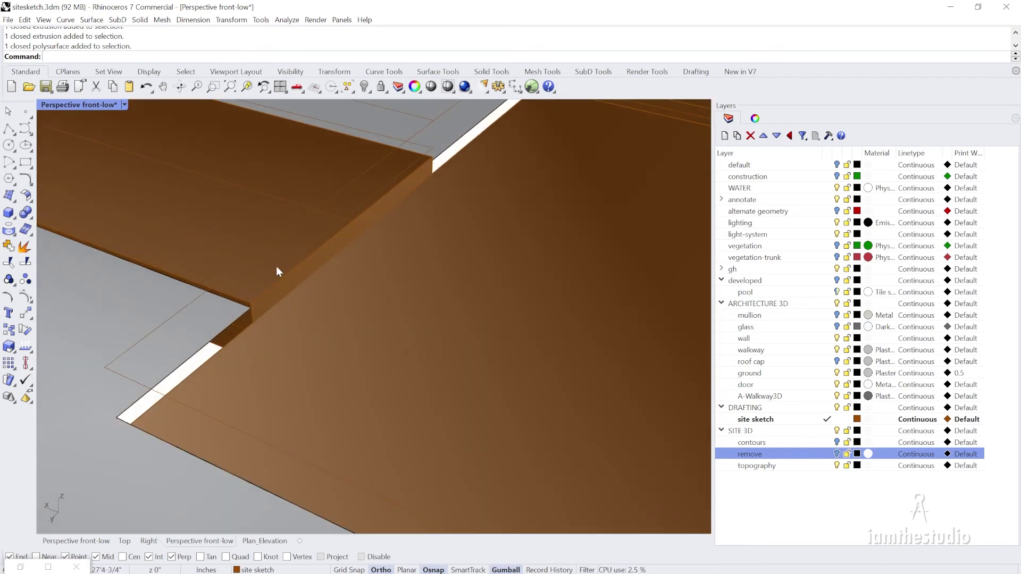
{"action": "left_click", "coordinate": [281, 284], "text": "ctrl+shift"}
{"action": "key", "text": "Return"}
{"action": "left_click", "coordinate": [296, 276], "text": "ctrl+shift"}
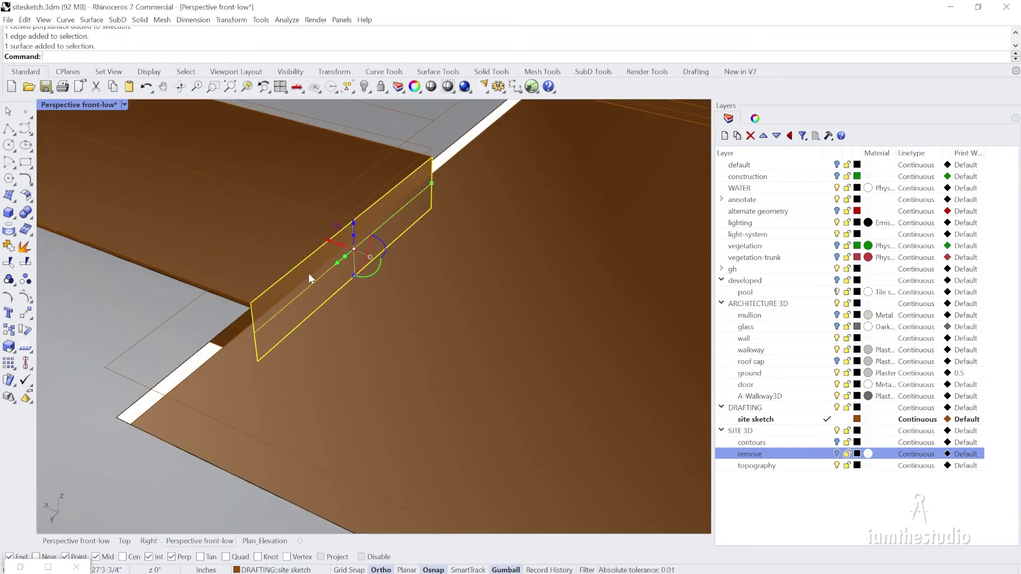
{"action": "left_click", "coordinate": [354, 221]}
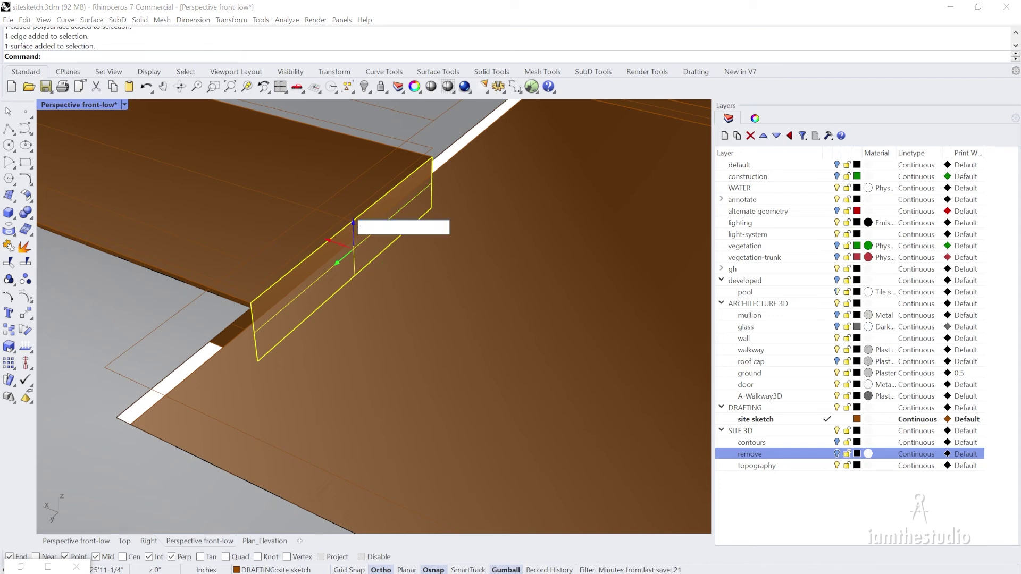
{"action": "key", "text": "Return"}
{"action": "key", "text": "Escape"}
Examine the adjusted path end and its joint with the landing from close range
{"action": "scroll", "coordinate": [355, 221], "scroll_direction": "down", "scroll_amount": 8}
{"action": "right_click_drag", "start_coordinate": [354, 221], "coordinate": [339, 282]}
{"action": "scroll", "coordinate": [393, 248], "scroll_direction": "up", "scroll_amount": 4}
{"action": "scroll", "coordinate": [506, 260], "scroll_direction": "up", "scroll_amount": 4}
{"action": "scroll", "coordinate": [378, 242], "scroll_direction": "down", "scroll_amount": 6}
{"action": "right_click_drag", "start_coordinate": [380, 240], "coordinate": [437, 371]}
{"action": "scroll", "coordinate": [404, 267], "scroll_direction": "down", "scroll_amount": 4}
{"action": "scroll", "coordinate": [392, 255], "scroll_direction": "up", "scroll_amount": 3}
{"action": "scroll", "coordinate": [392, 258], "scroll_direction": "up", "scroll_amount": 3}
Review the whole site around the building from several sides, including the platforms, stairs, landing, pool and path
{"action": "scroll", "coordinate": [310, 281], "scroll_direction": "down", "scroll_amount": 8}
{"action": "scroll", "coordinate": [518, 365], "scroll_direction": "down", "scroll_amount": 5}
{"action": "scroll", "coordinate": [377, 275], "scroll_direction": "down", "scroll_amount": 3}
{"action": "scroll", "coordinate": [384, 327], "scroll_direction": "down", "scroll_amount": 2}
{"action": "scroll", "coordinate": [418, 297], "scroll_direction": "up", "scroll_amount": 3}
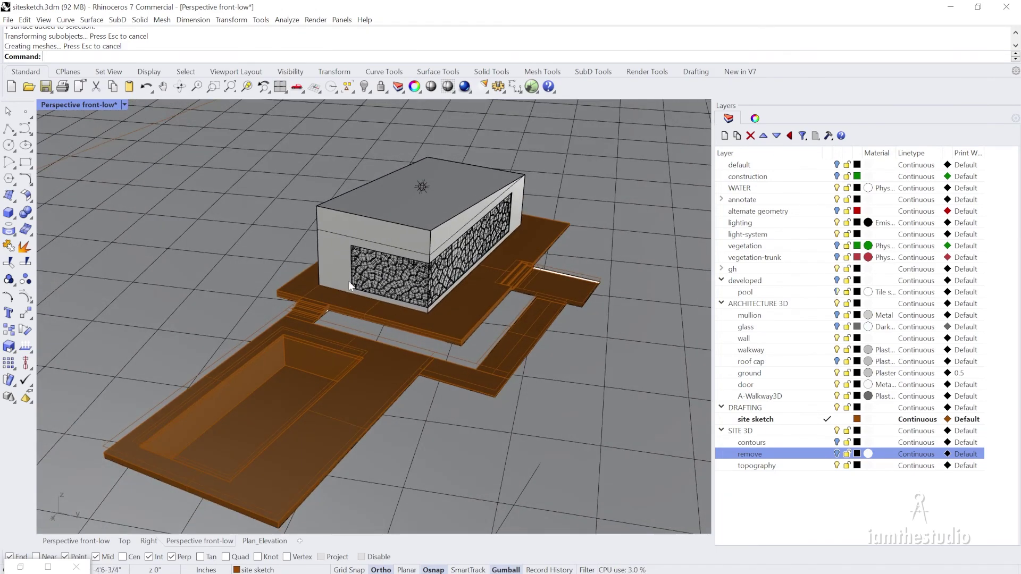
{"action": "right_click_drag", "start_coordinate": [307, 308], "coordinate": [560, 315]}
{"action": "scroll", "coordinate": [606, 229], "scroll_direction": "up", "scroll_amount": 4}
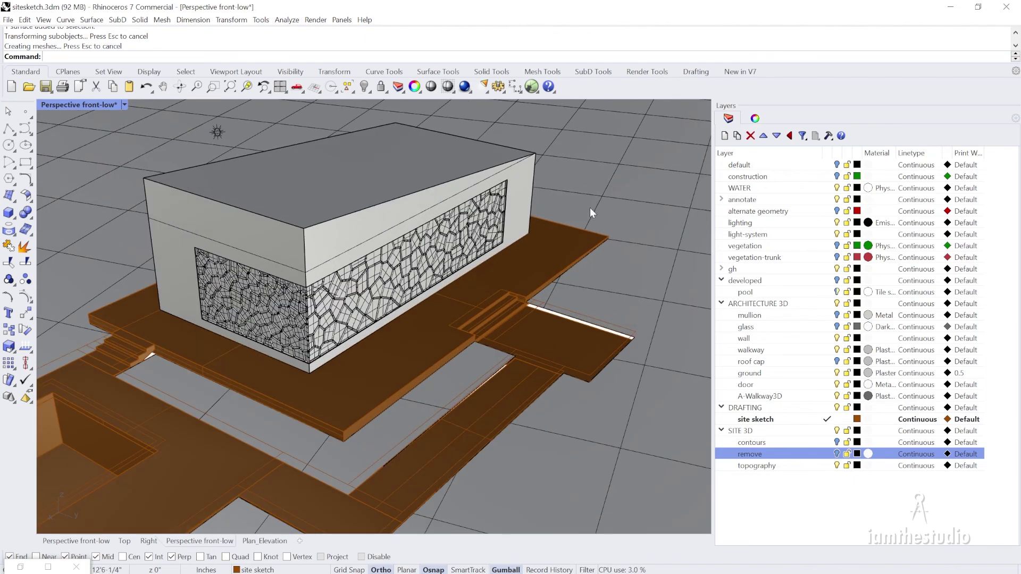
{"action": "scroll", "coordinate": [595, 367], "scroll_direction": "down", "scroll_amount": 4}
{"action": "right_click_drag", "start_coordinate": [595, 372], "coordinate": [483, 355]}
{"action": "scroll", "coordinate": [506, 360], "scroll_direction": "down", "scroll_amount": 5}
{"action": "scroll", "coordinate": [574, 351], "scroll_direction": "up", "scroll_amount": 5}
{"action": "scroll", "coordinate": [437, 364], "scroll_direction": "down", "scroll_amount": 6}
{"action": "scroll", "coordinate": [598, 398], "scroll_direction": "up", "scroll_amount": 6}
{"action": "scroll", "coordinate": [408, 313], "scroll_direction": "down", "scroll_amount": 5}
{"action": "right_click_drag", "start_coordinate": [408, 313], "coordinate": [424, 362]}
{"action": "scroll", "coordinate": [583, 331], "scroll_direction": "up", "scroll_amount": 2}
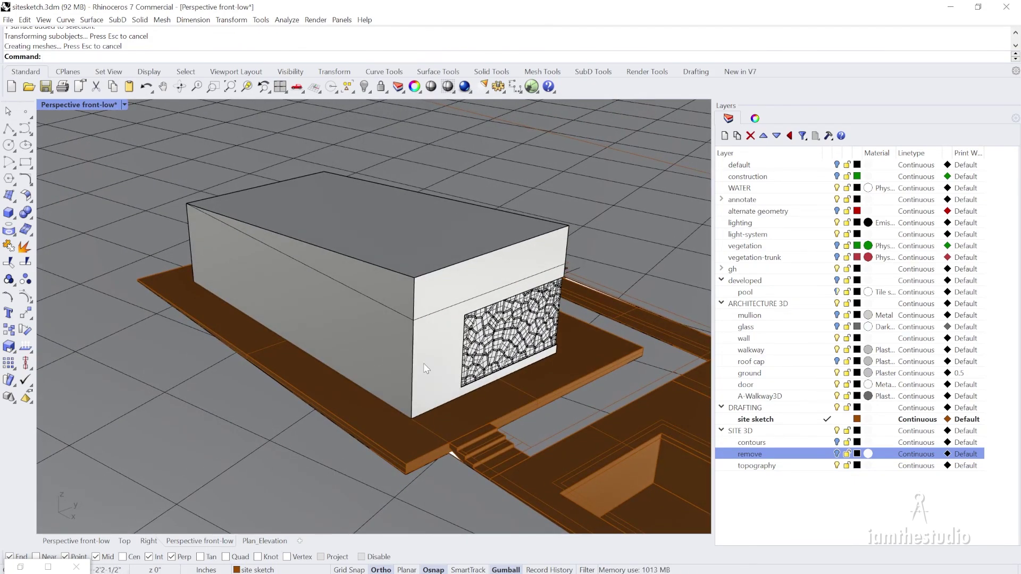
Restore the four-viewport layout, frame the whole site in the upper perspective view and save the file
{"action": "double_click", "coordinate": [97, 103]}
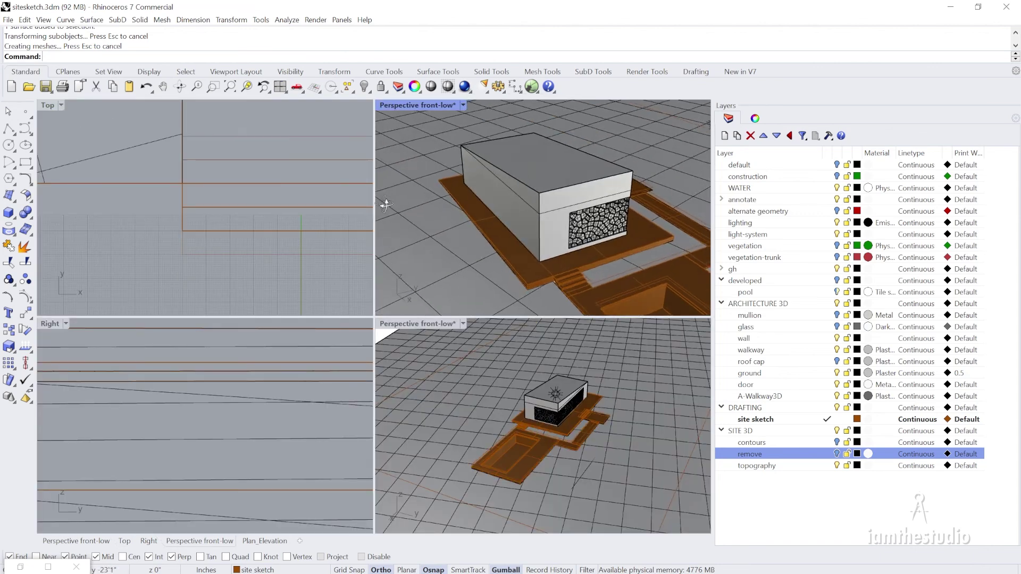
{"action": "right_click_drag", "start_coordinate": [387, 205], "coordinate": [983, 241]}
{"action": "right_click_drag", "start_coordinate": [609, 203], "coordinate": [513, 213]}
{"action": "scroll", "coordinate": [542, 215], "scroll_direction": "down", "scroll_amount": 5}
{"action": "key", "text": "ctrl+s"}
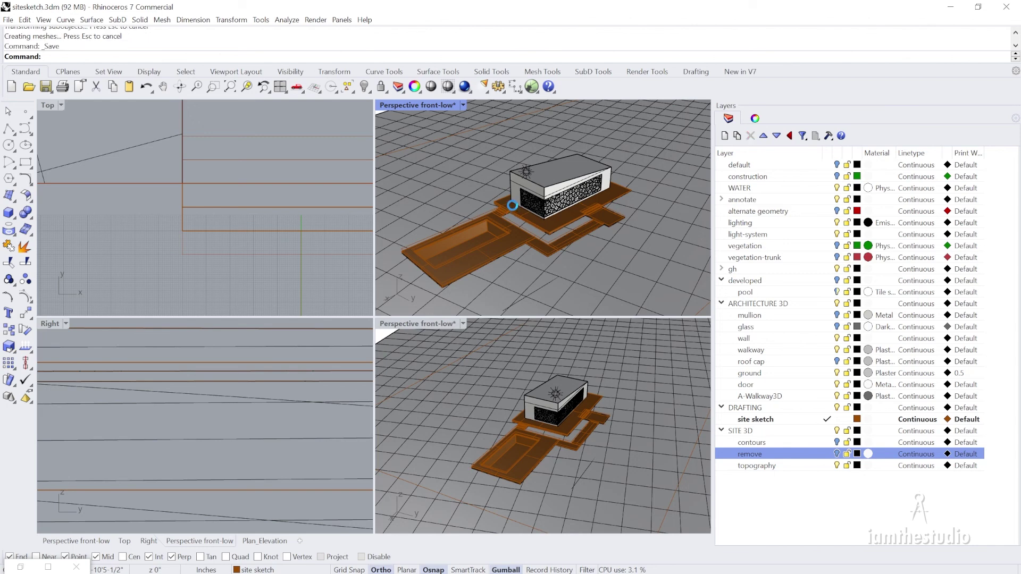